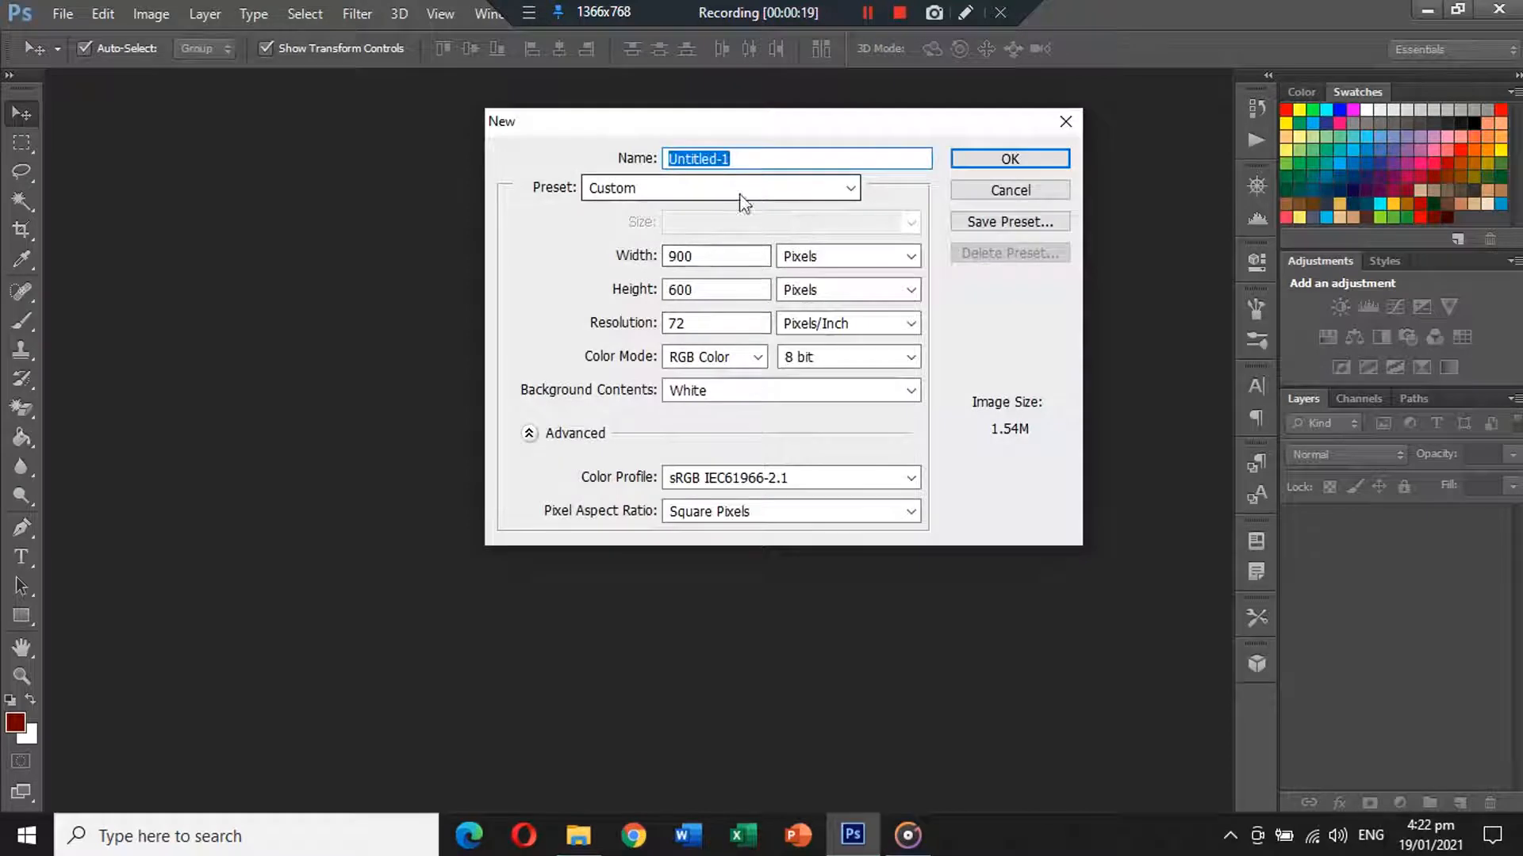
Set the new document's size in inches, with a width of 3.5 and a height of 2.
{"action": "left_click", "coordinate": [732, 255]}
{"action": "left_click", "coordinate": [841, 257]}
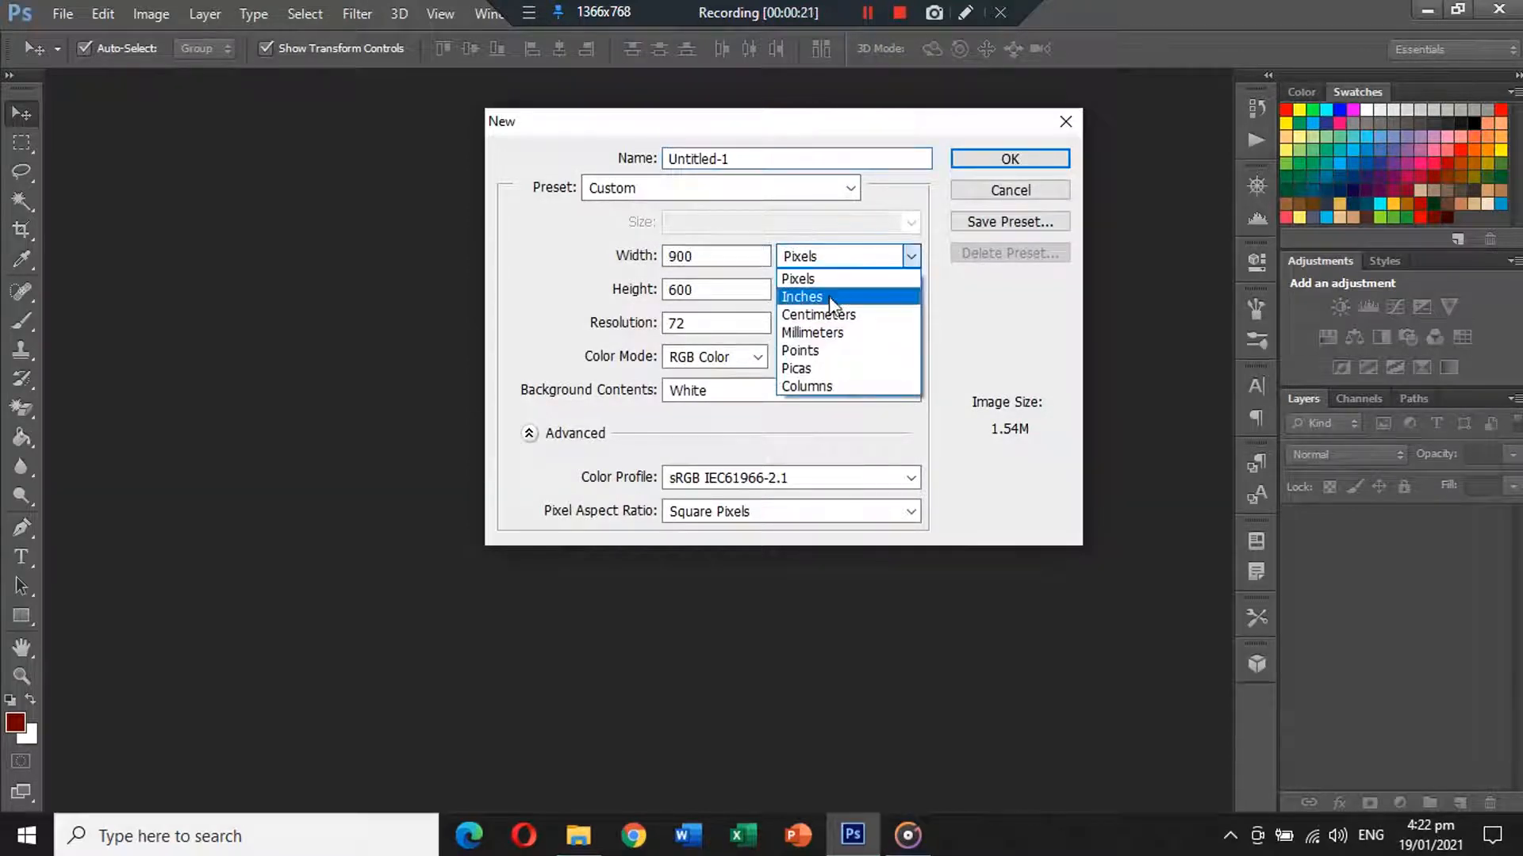
{"action": "left_click", "coordinate": [830, 295]}
{"action": "key", "text": "shift+Tab"}
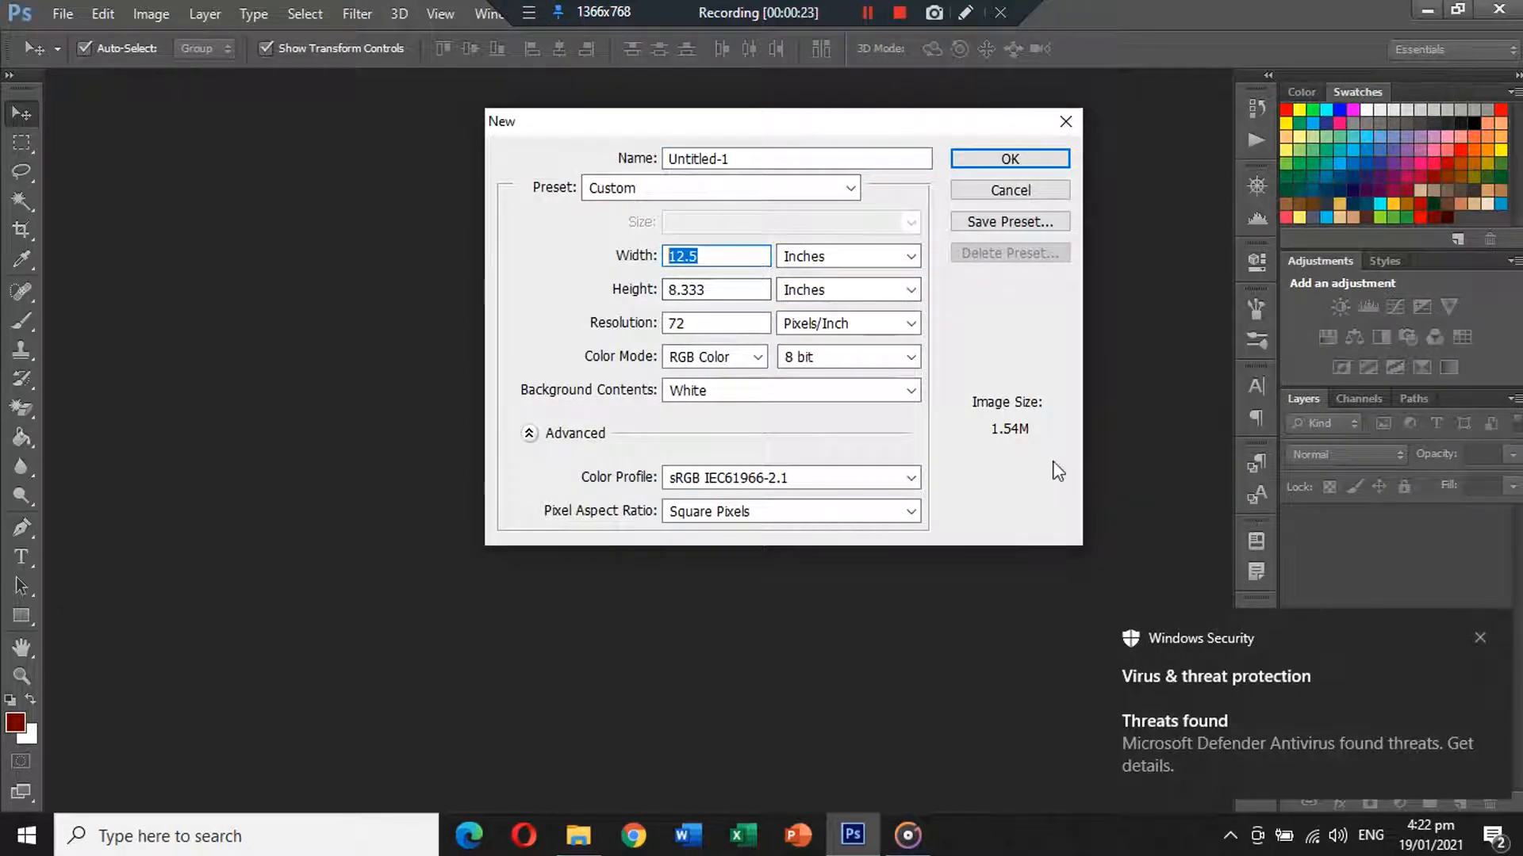
{"action": "type", "text": "3"}
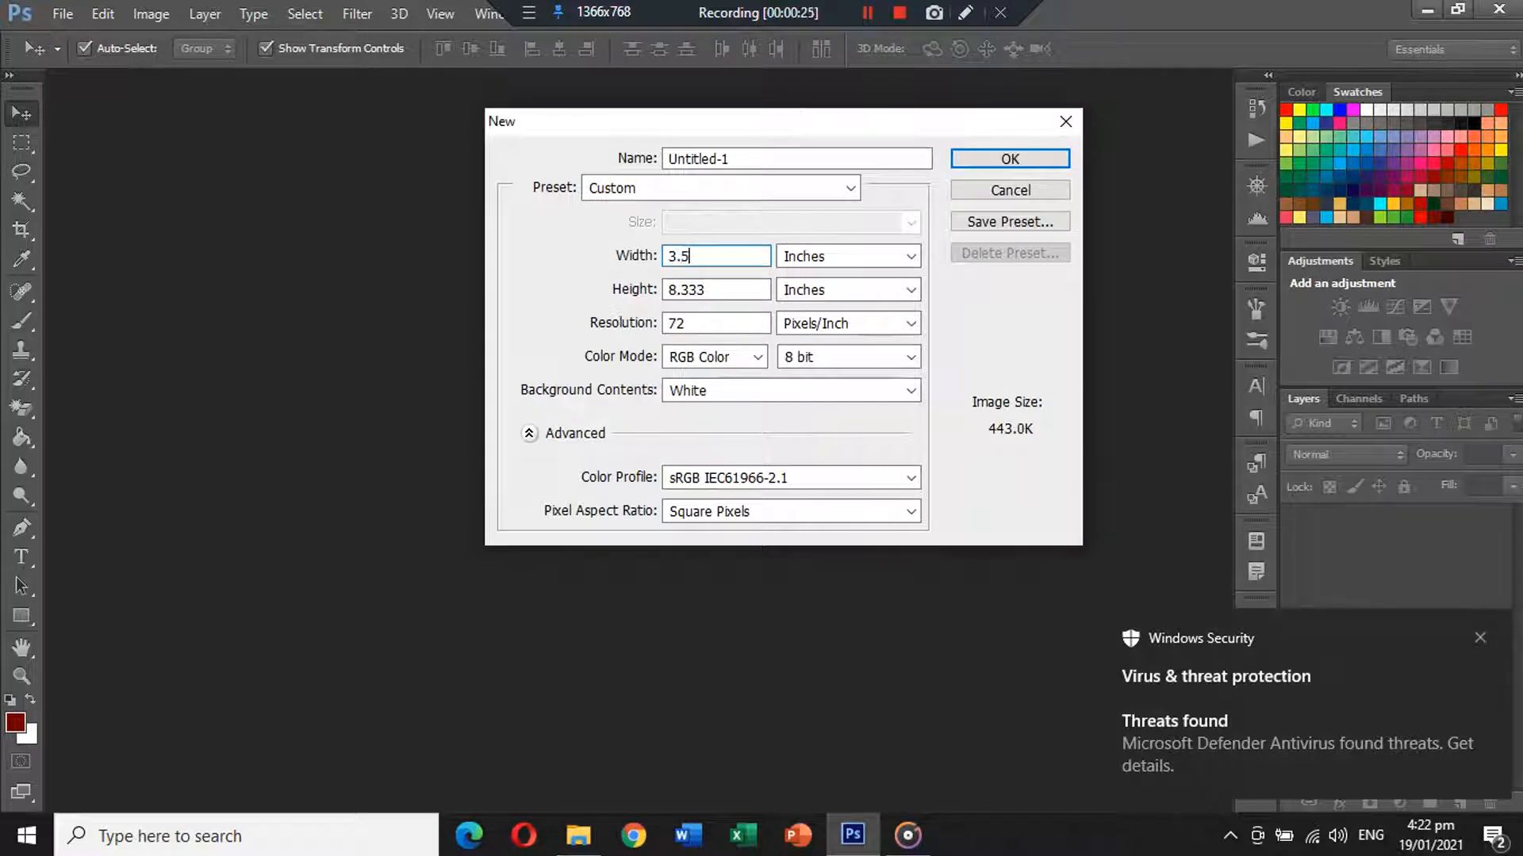
{"action": "key", "text": "Tab"}
{"action": "key", "text": "Tab"}
{"action": "type", "text": "2"}
Set the resolution to 300 pixels/inch, create the document and dismiss the security notification.
{"action": "key", "text": "Tab"}
{"action": "key", "text": "Tab"}
{"action": "type", "text": "300"}
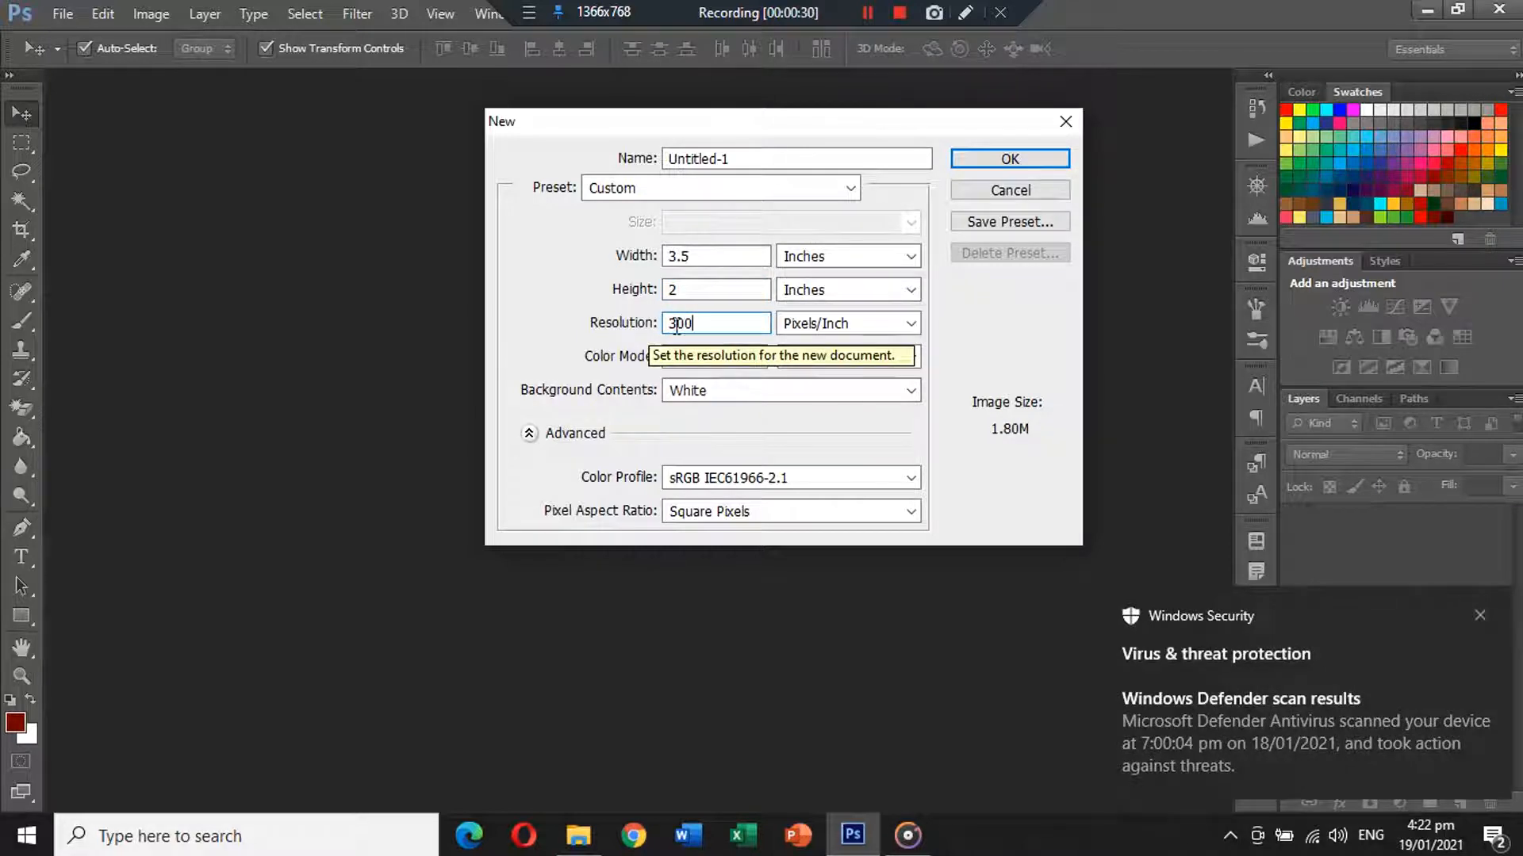
{"action": "left_click", "coordinate": [976, 161]}
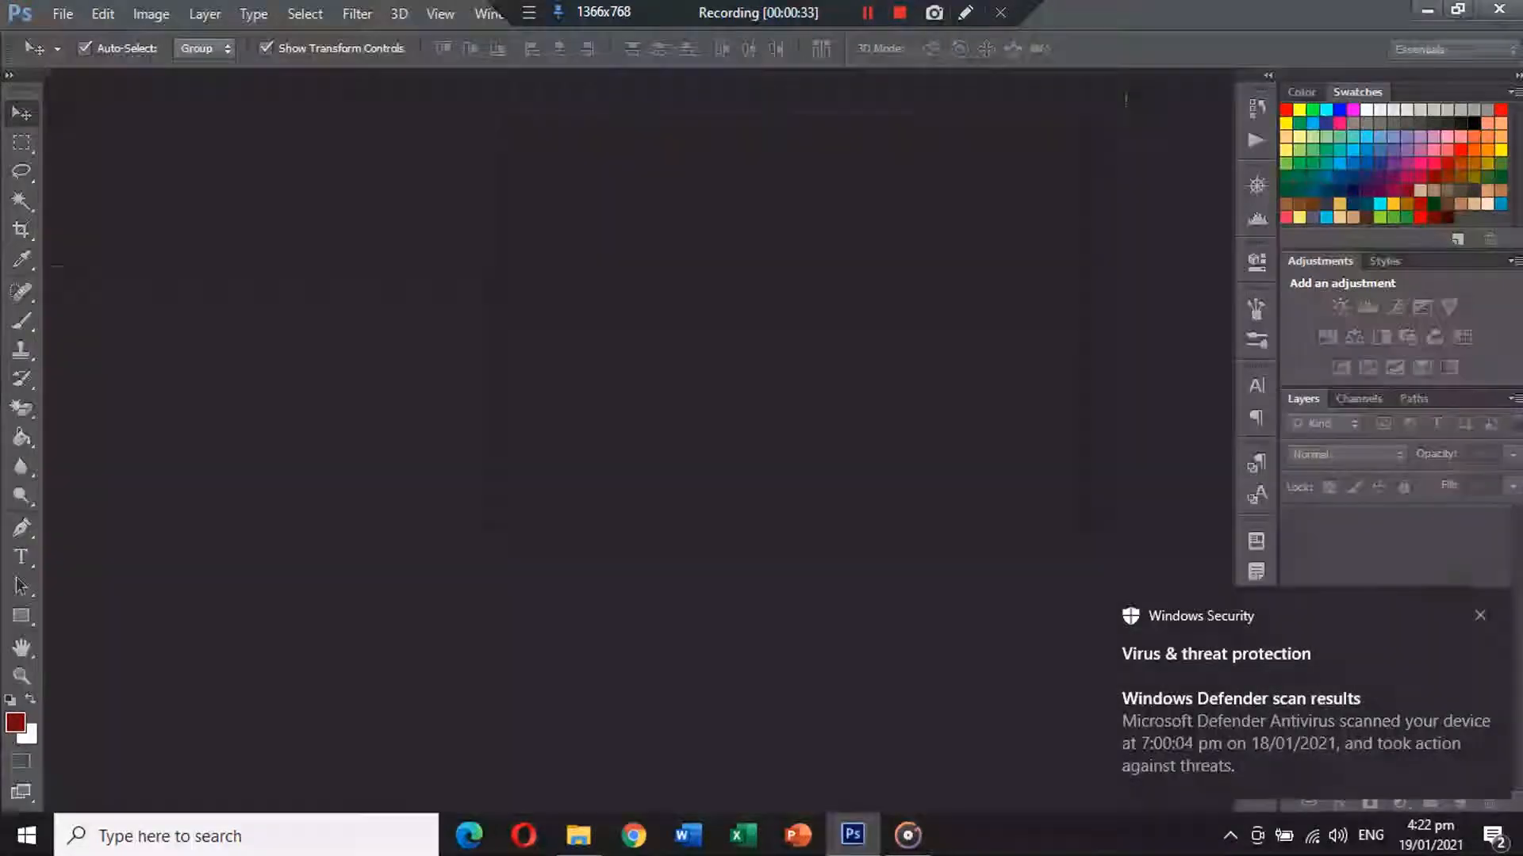
{"action": "left_click", "coordinate": [1479, 614]}
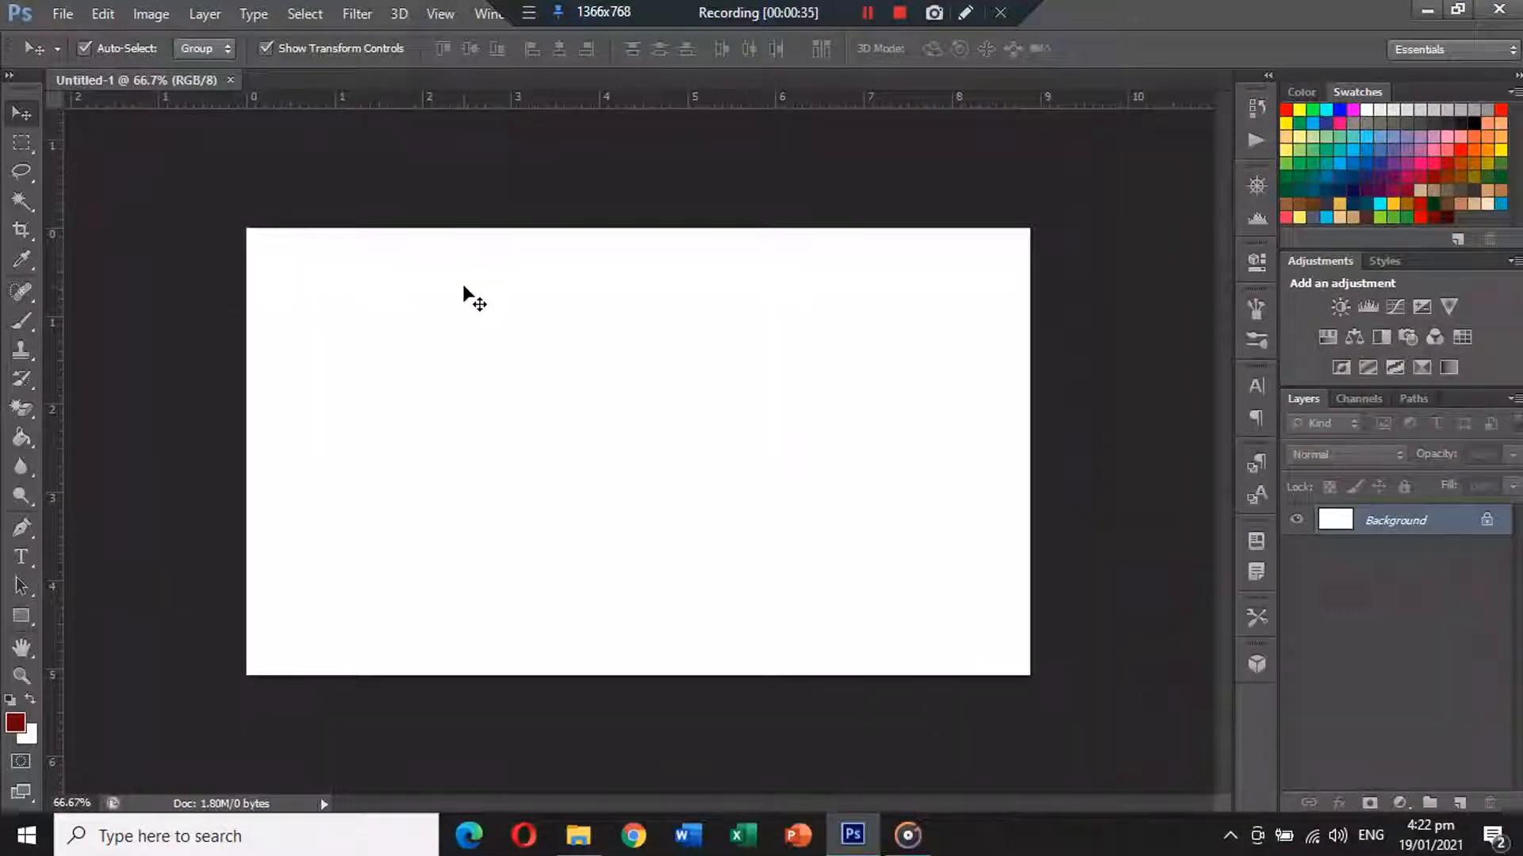
Add a gradient fill layer and choose the Black, White preset as its starting gradient.
{"action": "left_click", "coordinate": [1399, 803]}
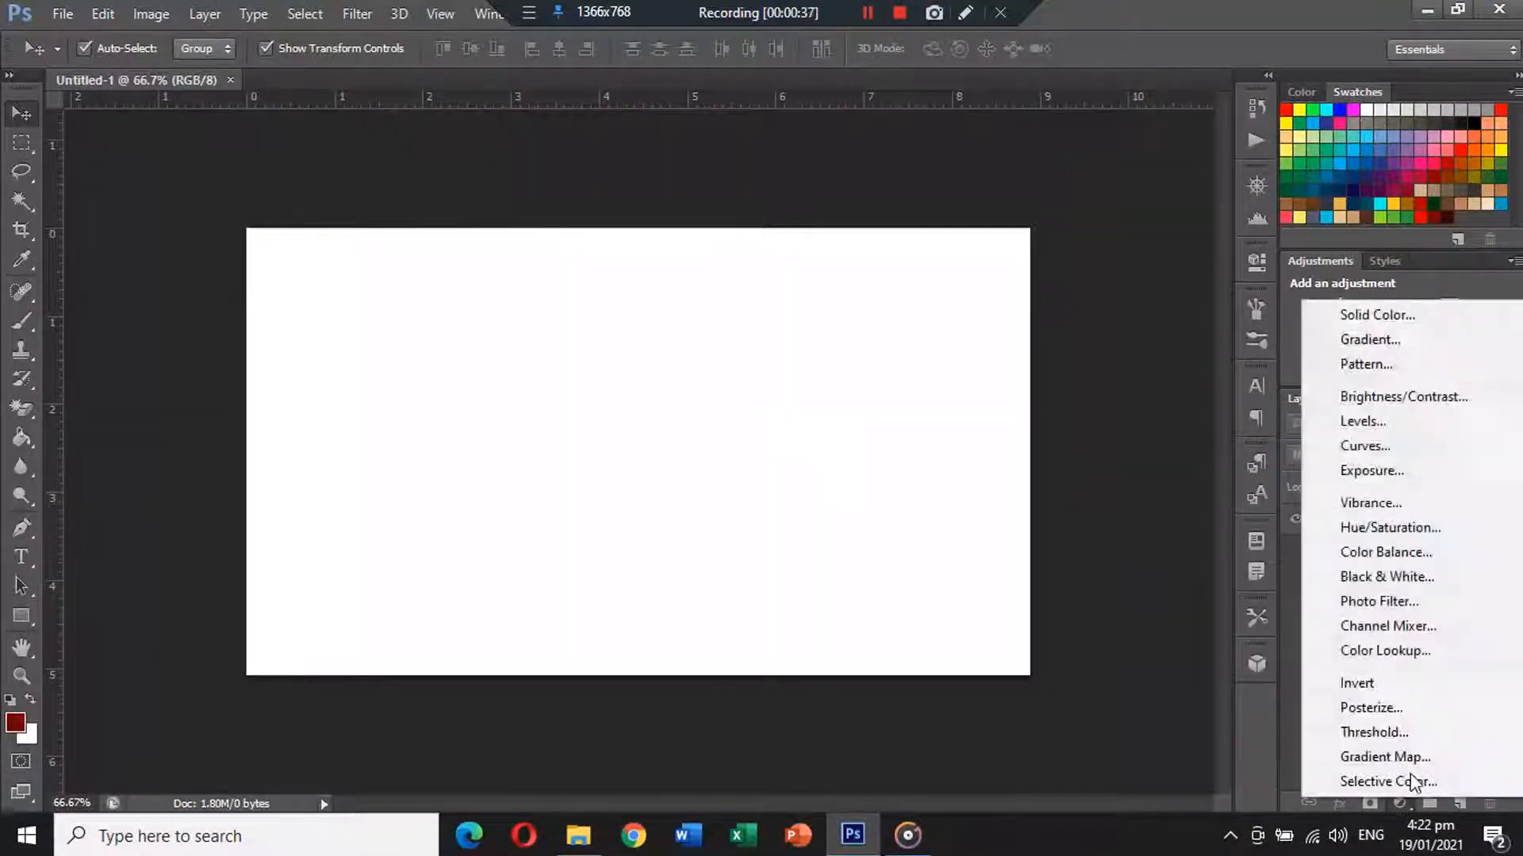
{"action": "left_click", "coordinate": [1210, 399]}
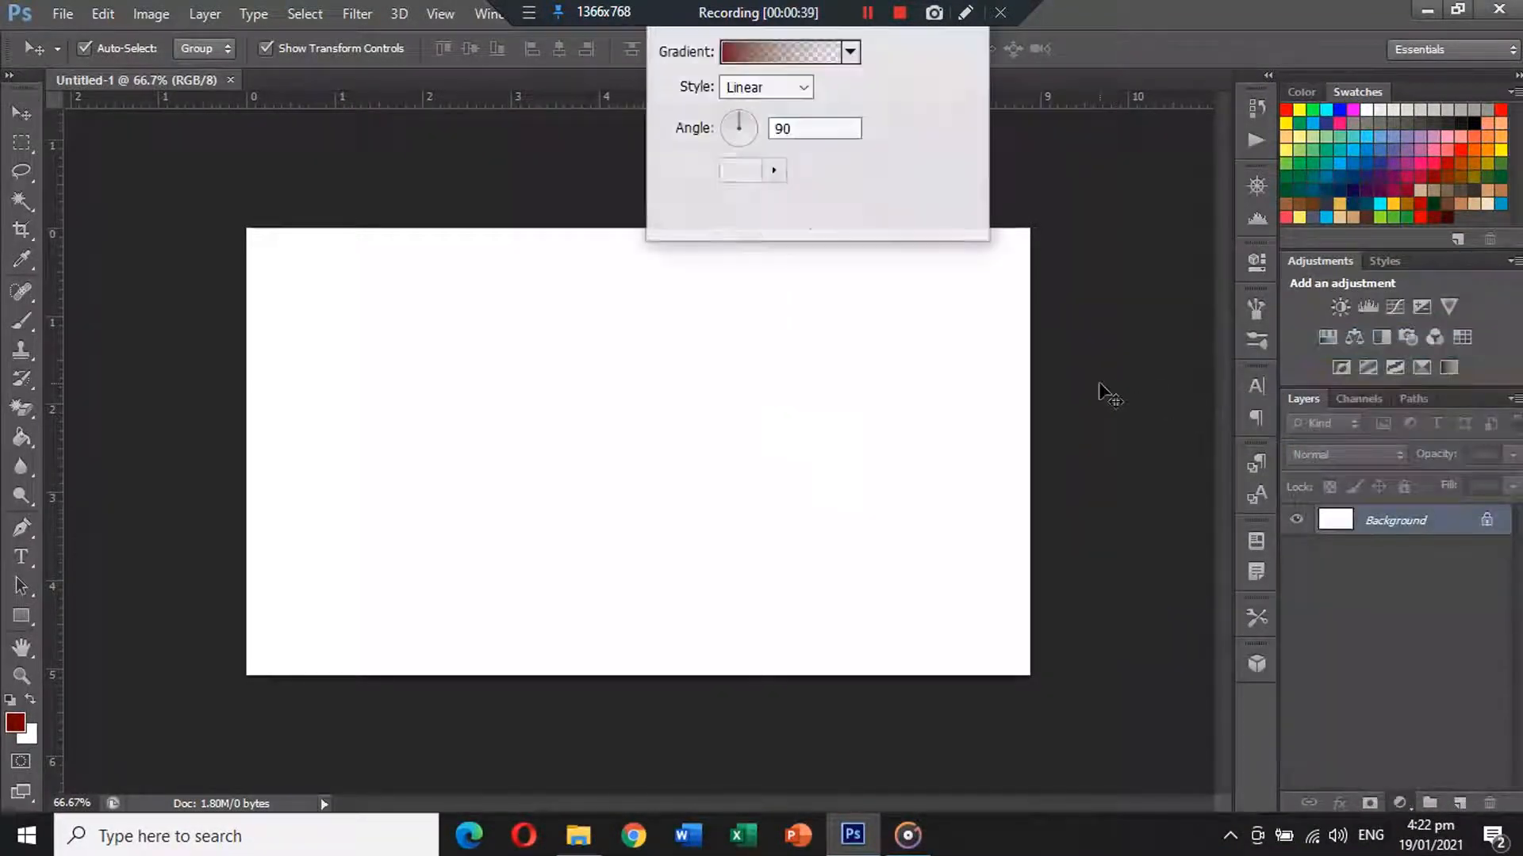
{"action": "left_click", "coordinate": [797, 56]}
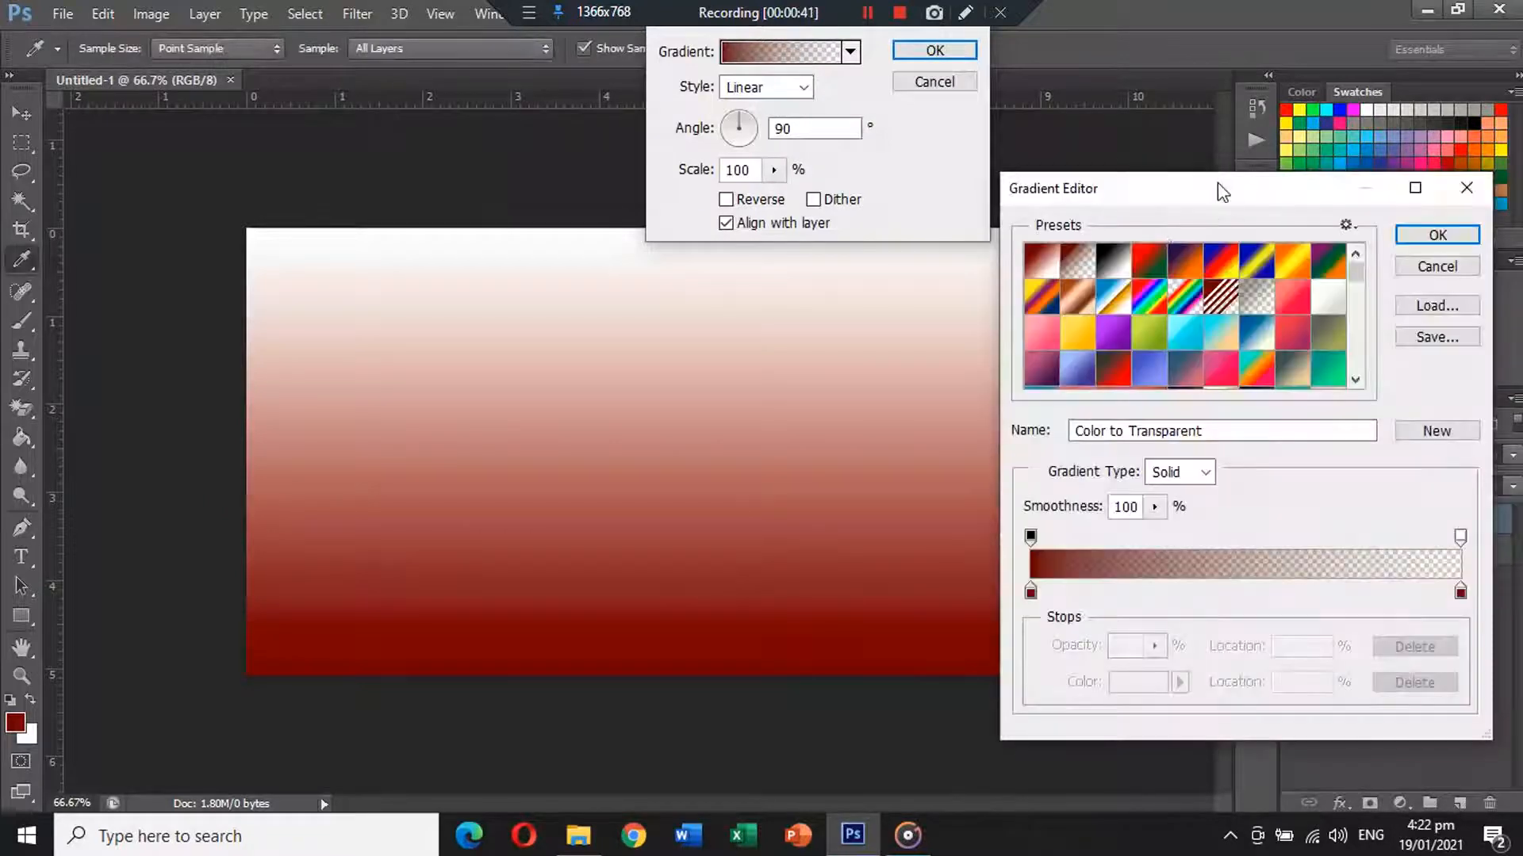
{"action": "left_click_drag", "start_coordinate": [1217, 185], "coordinate": [958, 287]}
{"action": "left_click", "coordinate": [865, 357]}
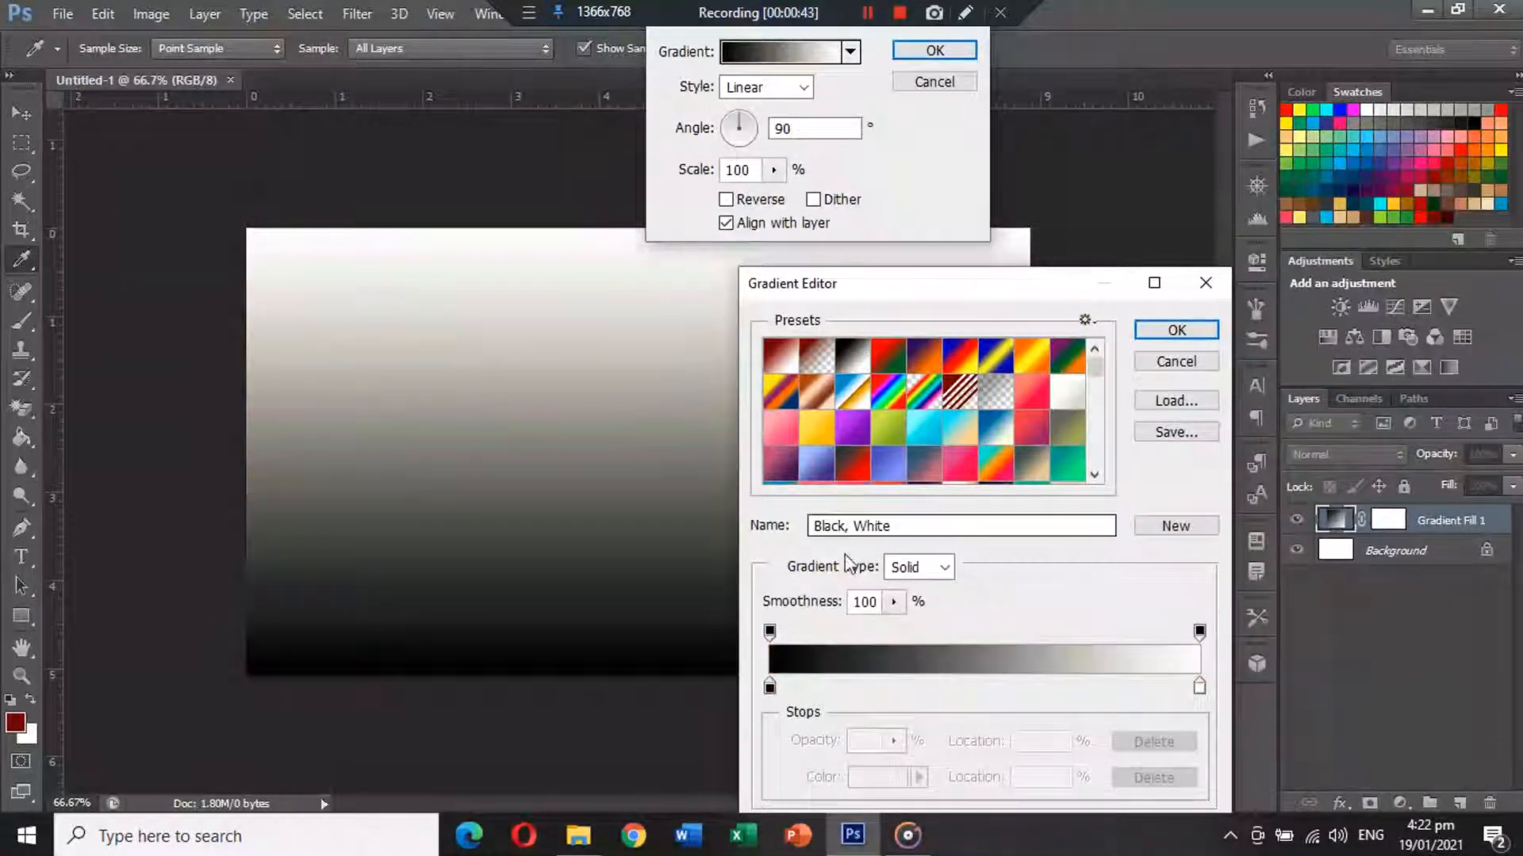
Recolor the gradient's black stop with the tan swatch (H 32, S 39).
{"action": "left_click", "coordinate": [768, 686]}
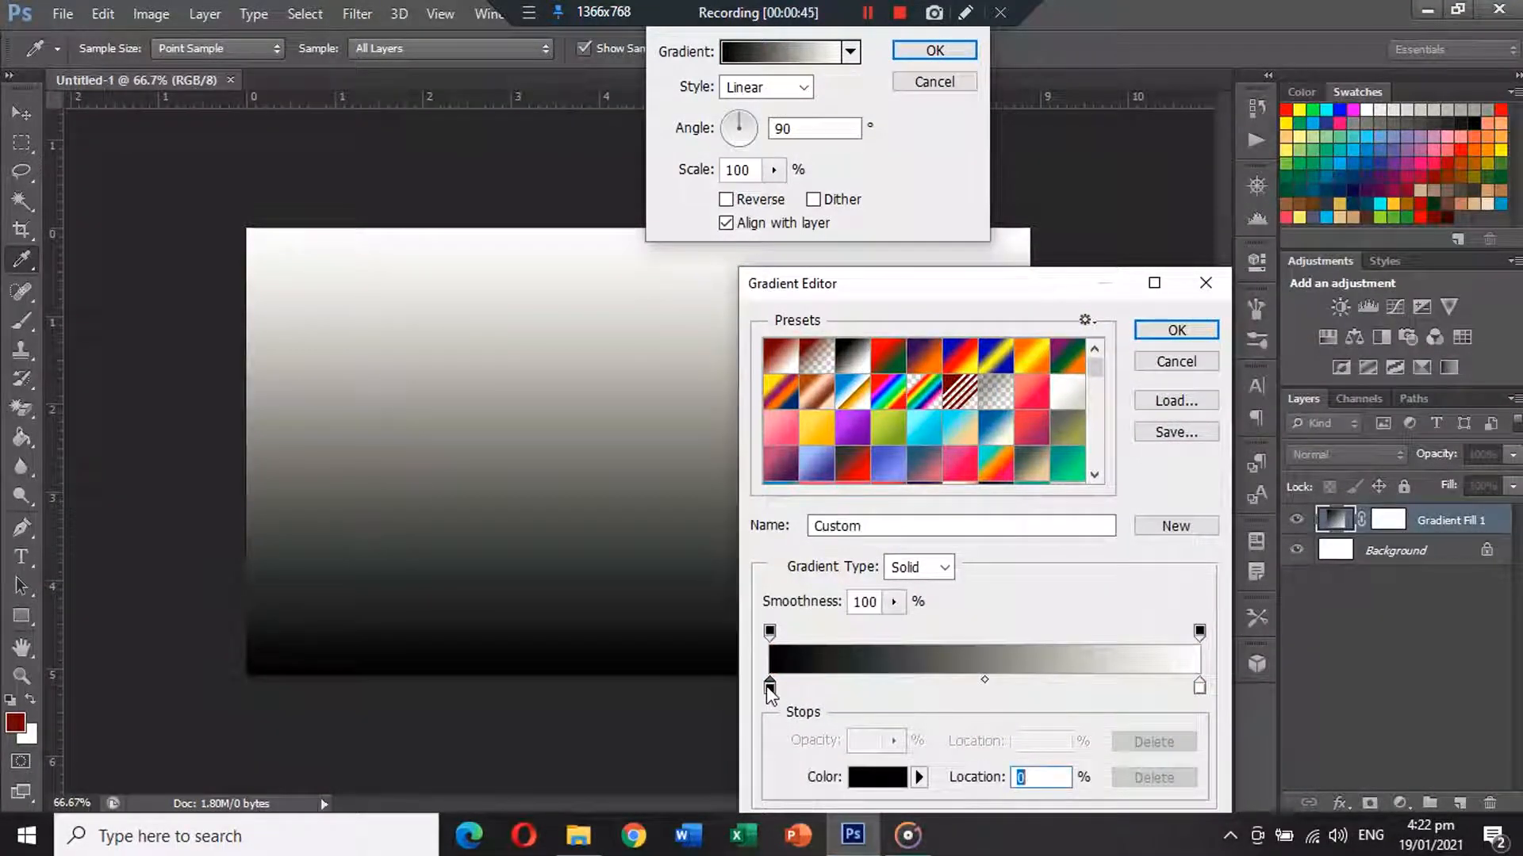
{"action": "left_click", "coordinate": [902, 780]}
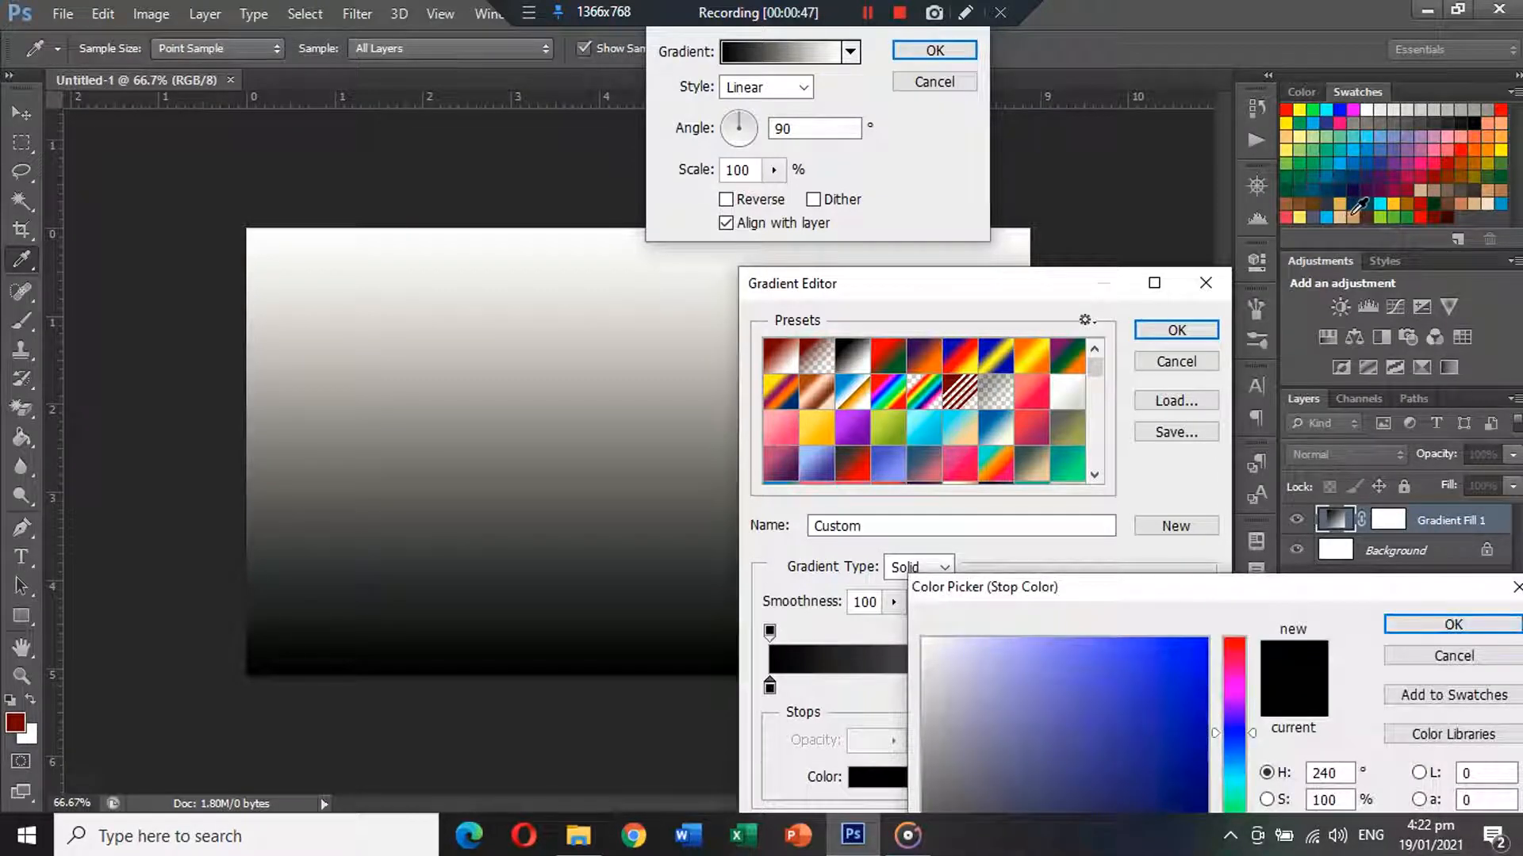
{"action": "left_click", "coordinate": [1356, 208]}
{"action": "left_click", "coordinate": [1443, 626]}
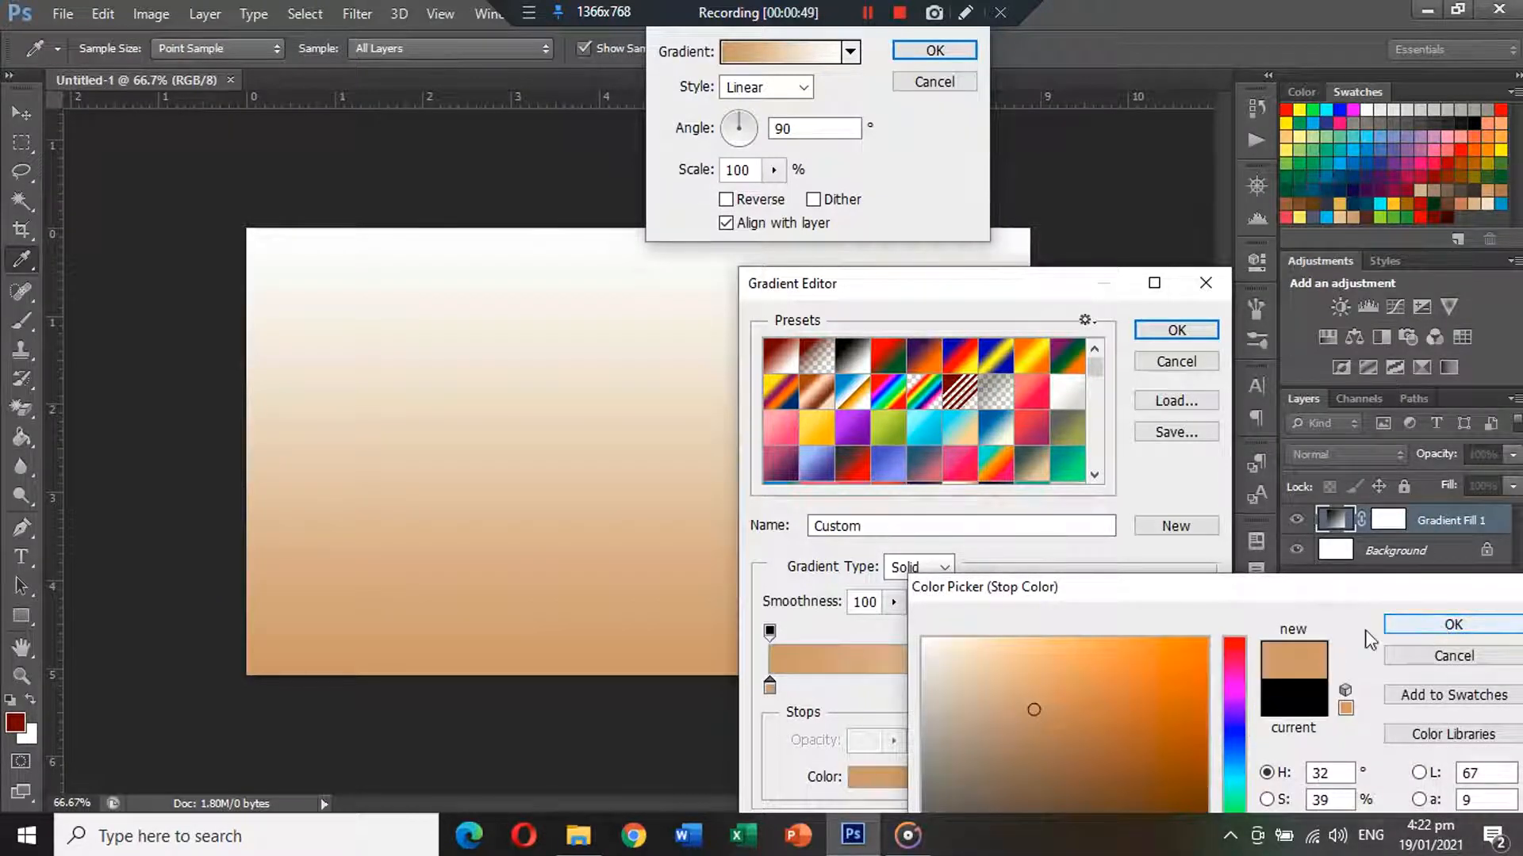
Recolor the gradient's white stop with the lighter tan swatch (H 37, S 30) and accept the edited gradient.
{"action": "left_click", "coordinate": [1197, 689]}
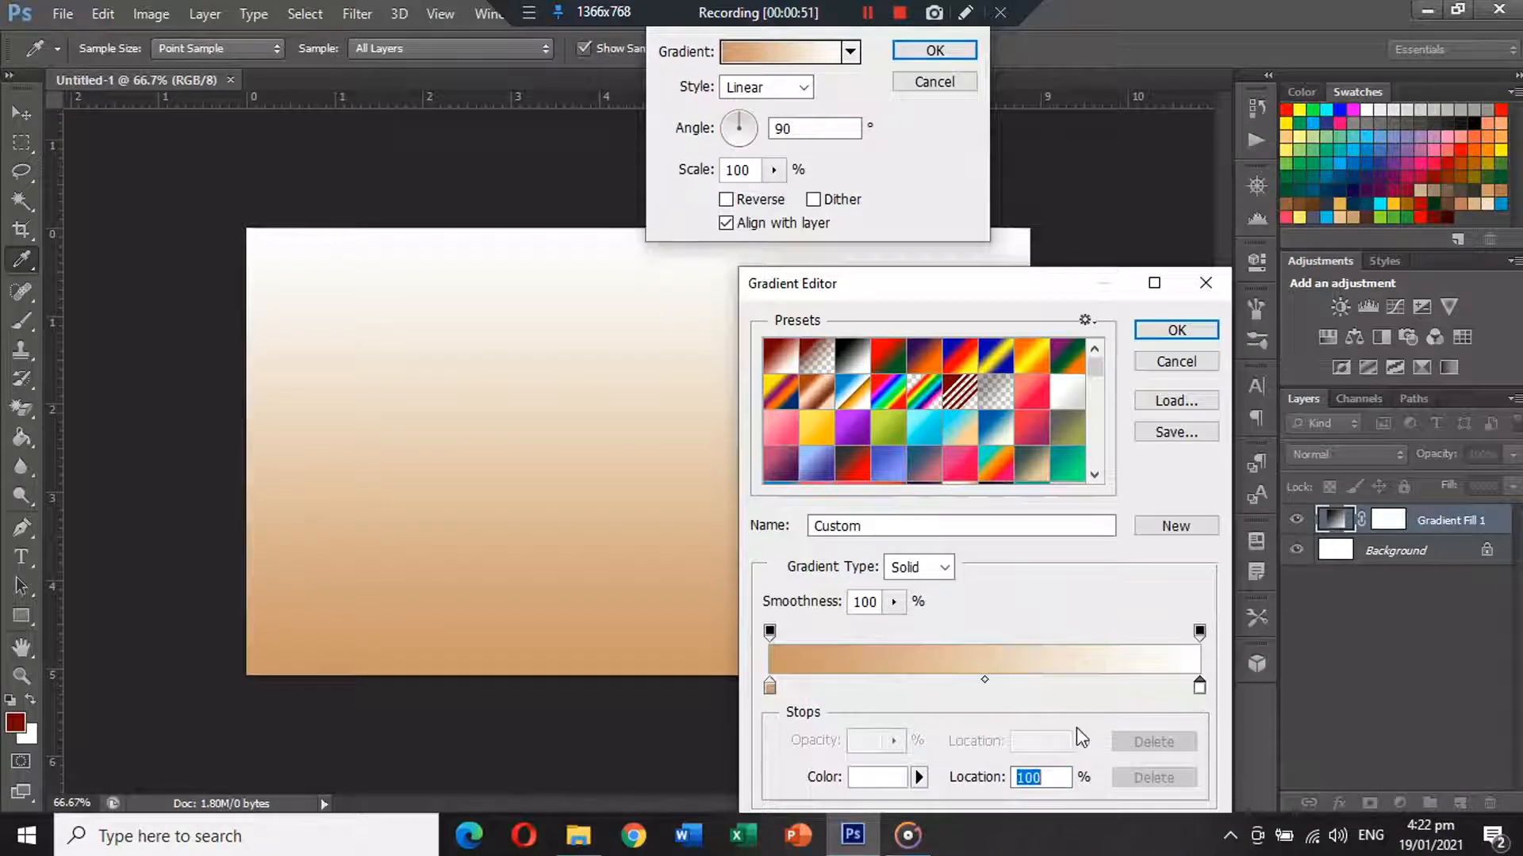
{"action": "left_click", "coordinate": [886, 780]}
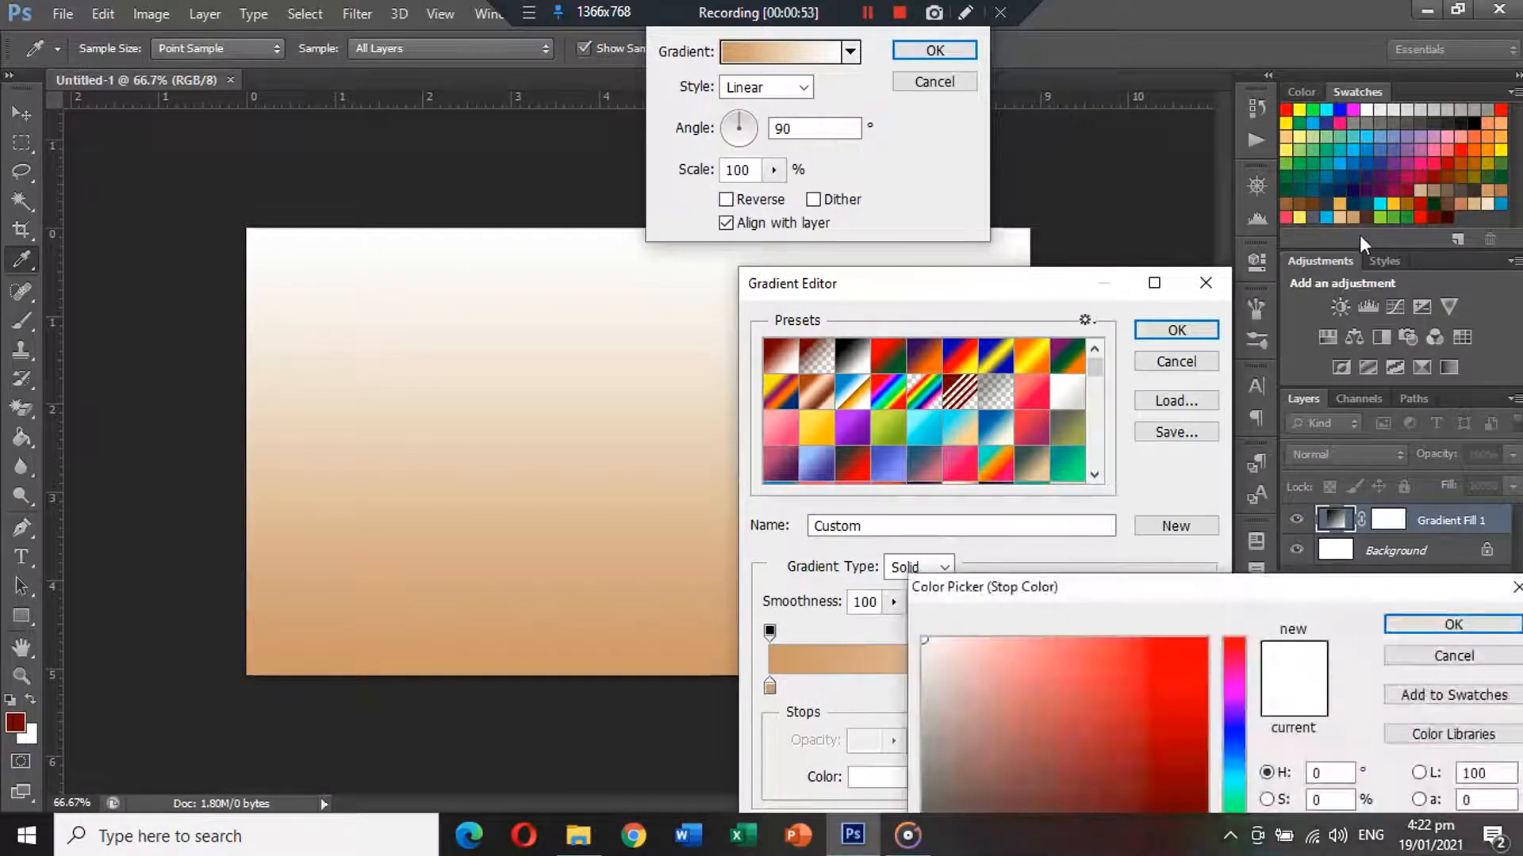
{"action": "left_click", "coordinate": [1353, 206]}
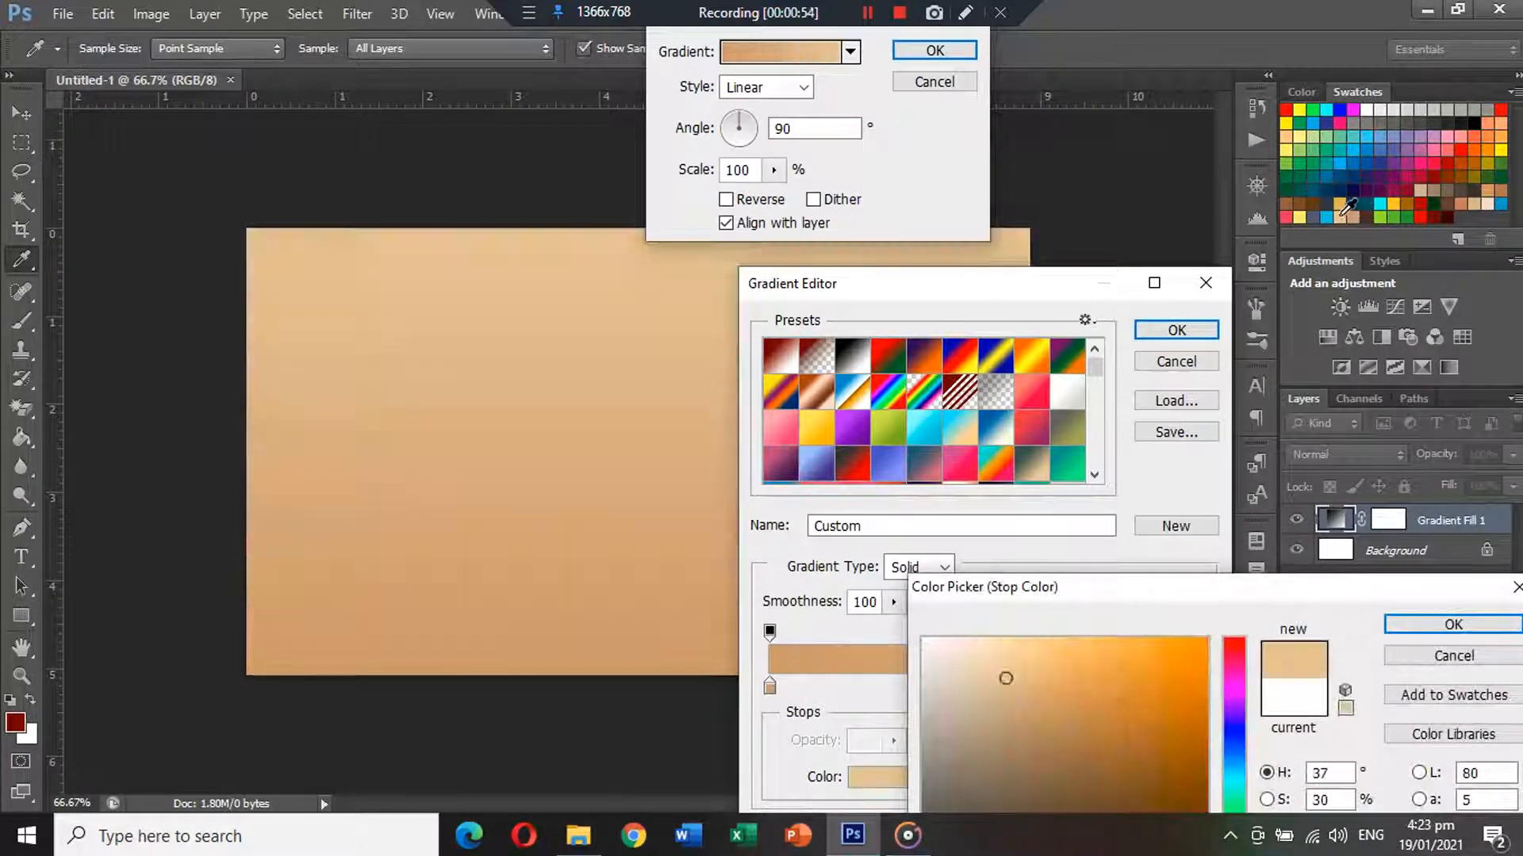
{"action": "left_click", "coordinate": [1408, 625]}
{"action": "left_click", "coordinate": [1174, 329]}
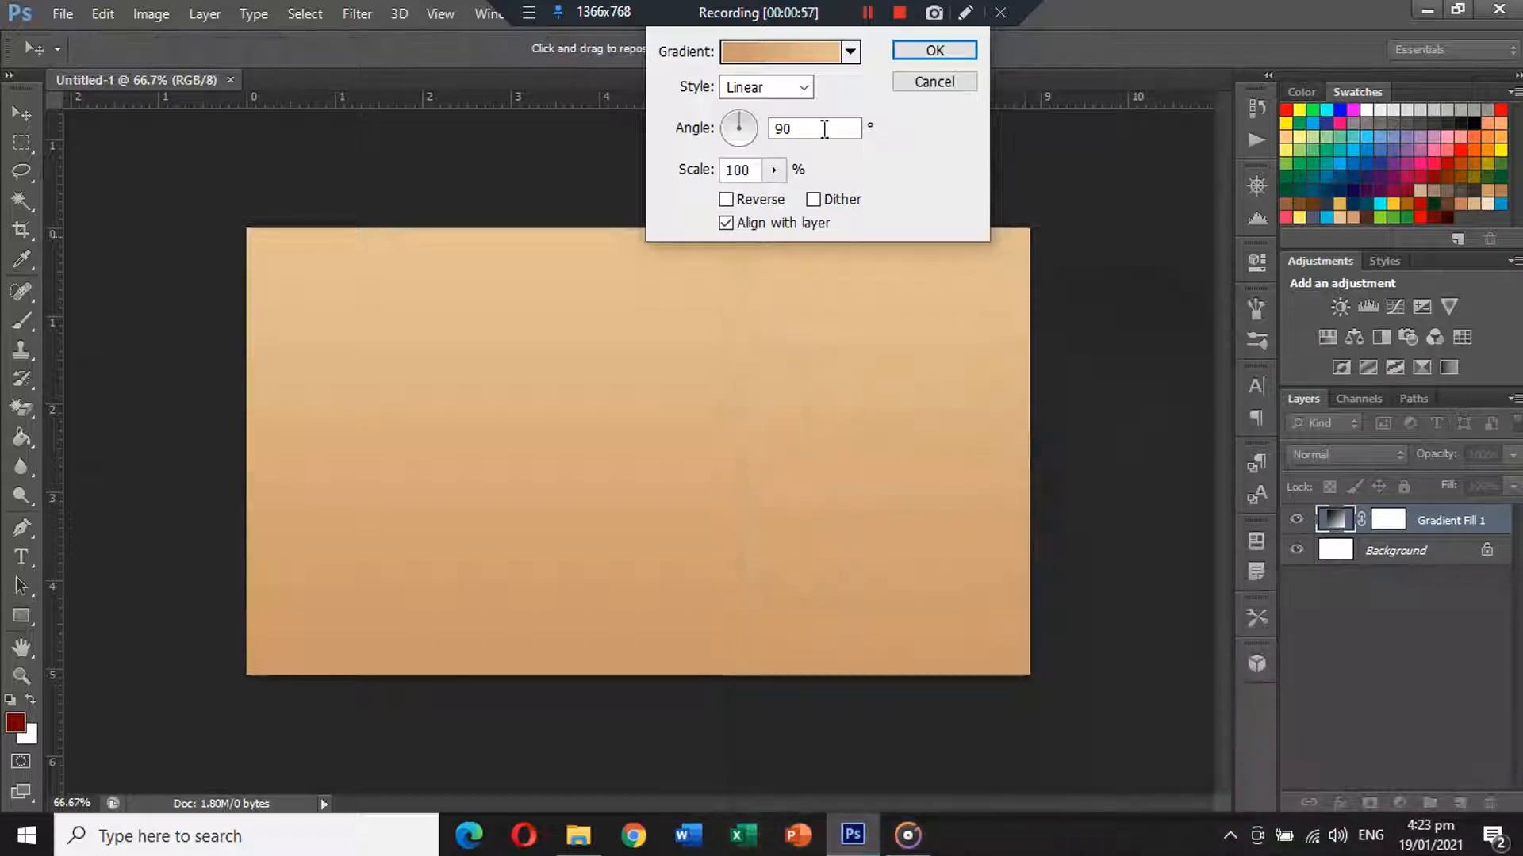
Keep the gradient fill Linear and unreversed, set its angle to 0°, and apply it.
{"action": "left_click", "coordinate": [763, 87]}
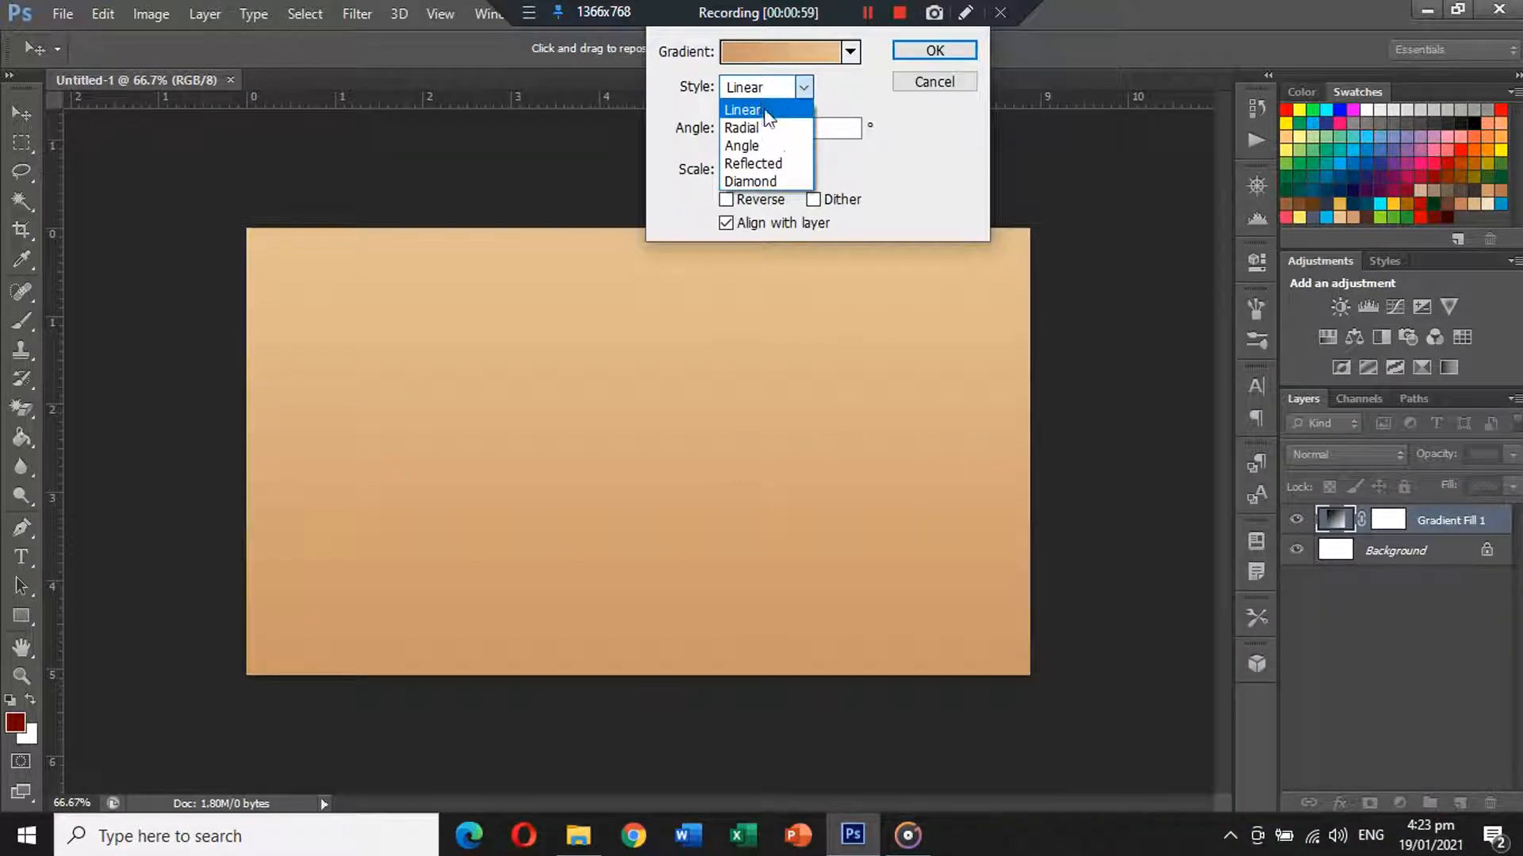
{"action": "left_click", "coordinate": [766, 109]}
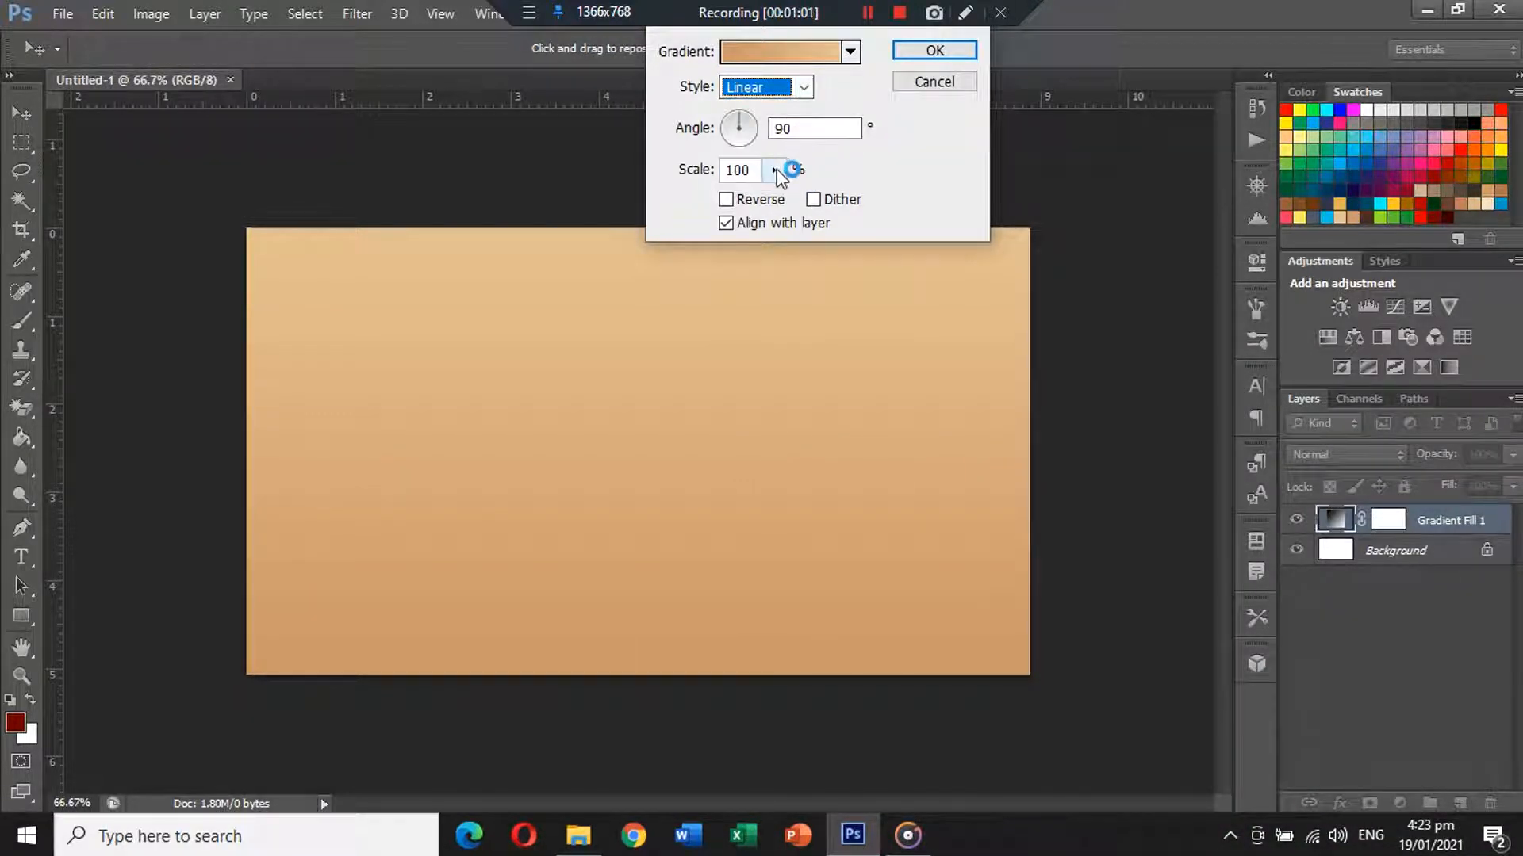
{"action": "left_click", "coordinate": [753, 123]}
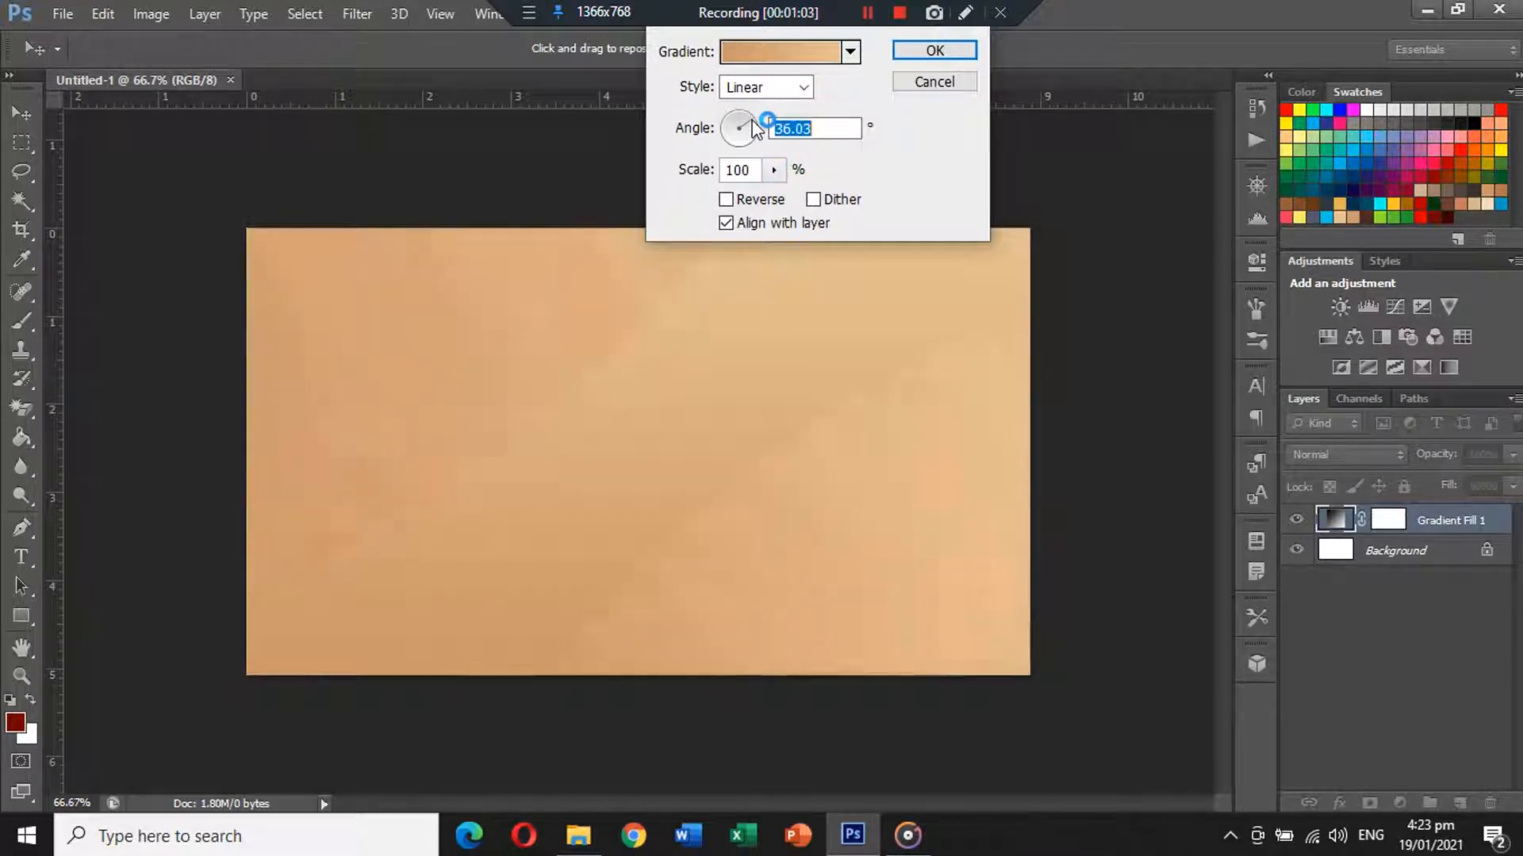
{"action": "left_click_drag", "start_coordinate": [755, 124], "coordinate": [758, 133]}
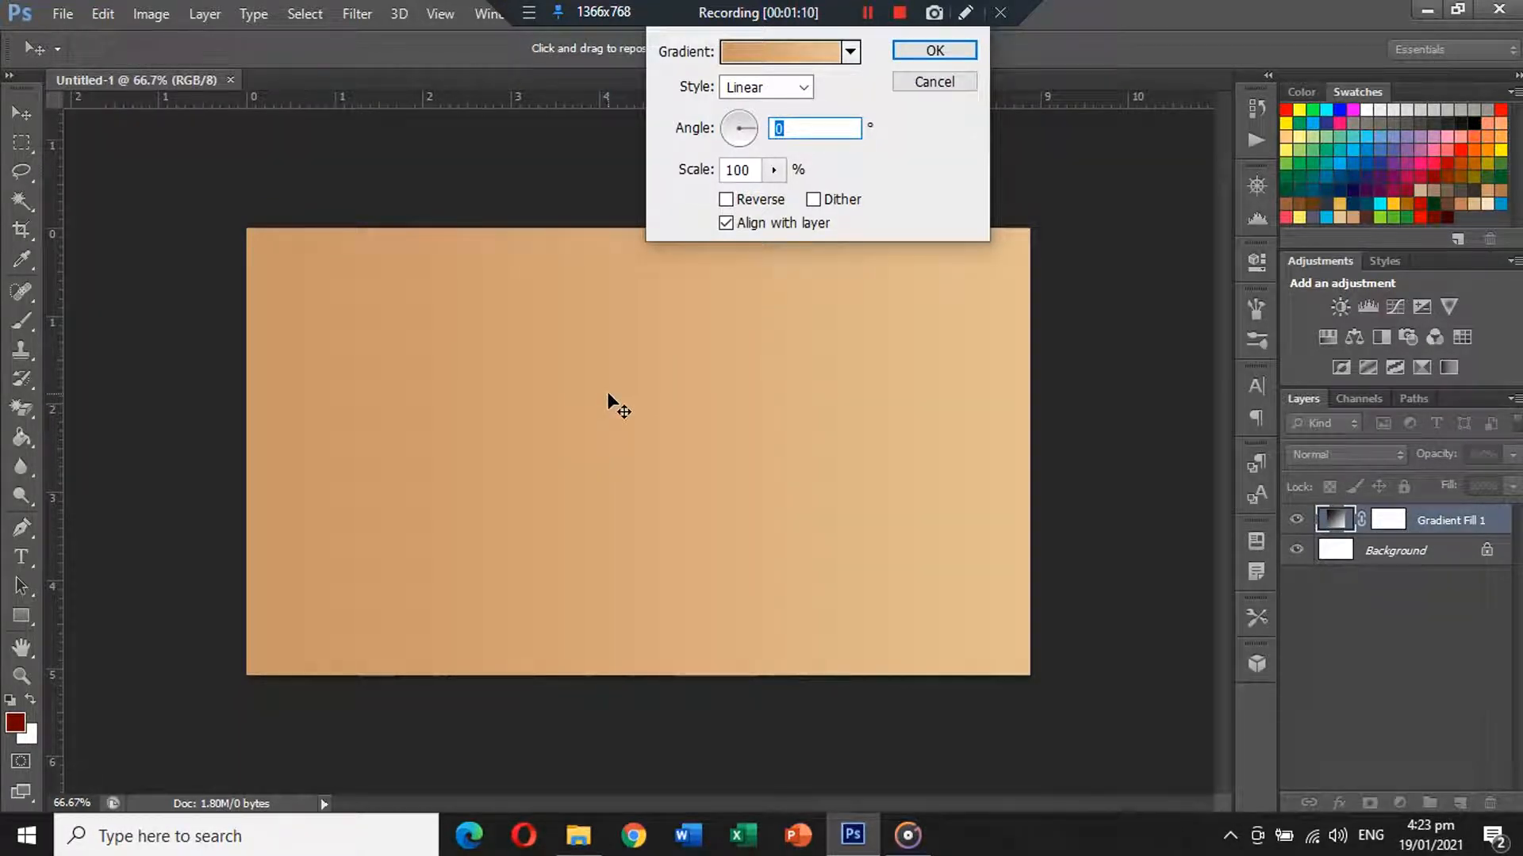
{"action": "left_click", "coordinate": [726, 199]}
{"action": "left_click", "coordinate": [726, 199]}
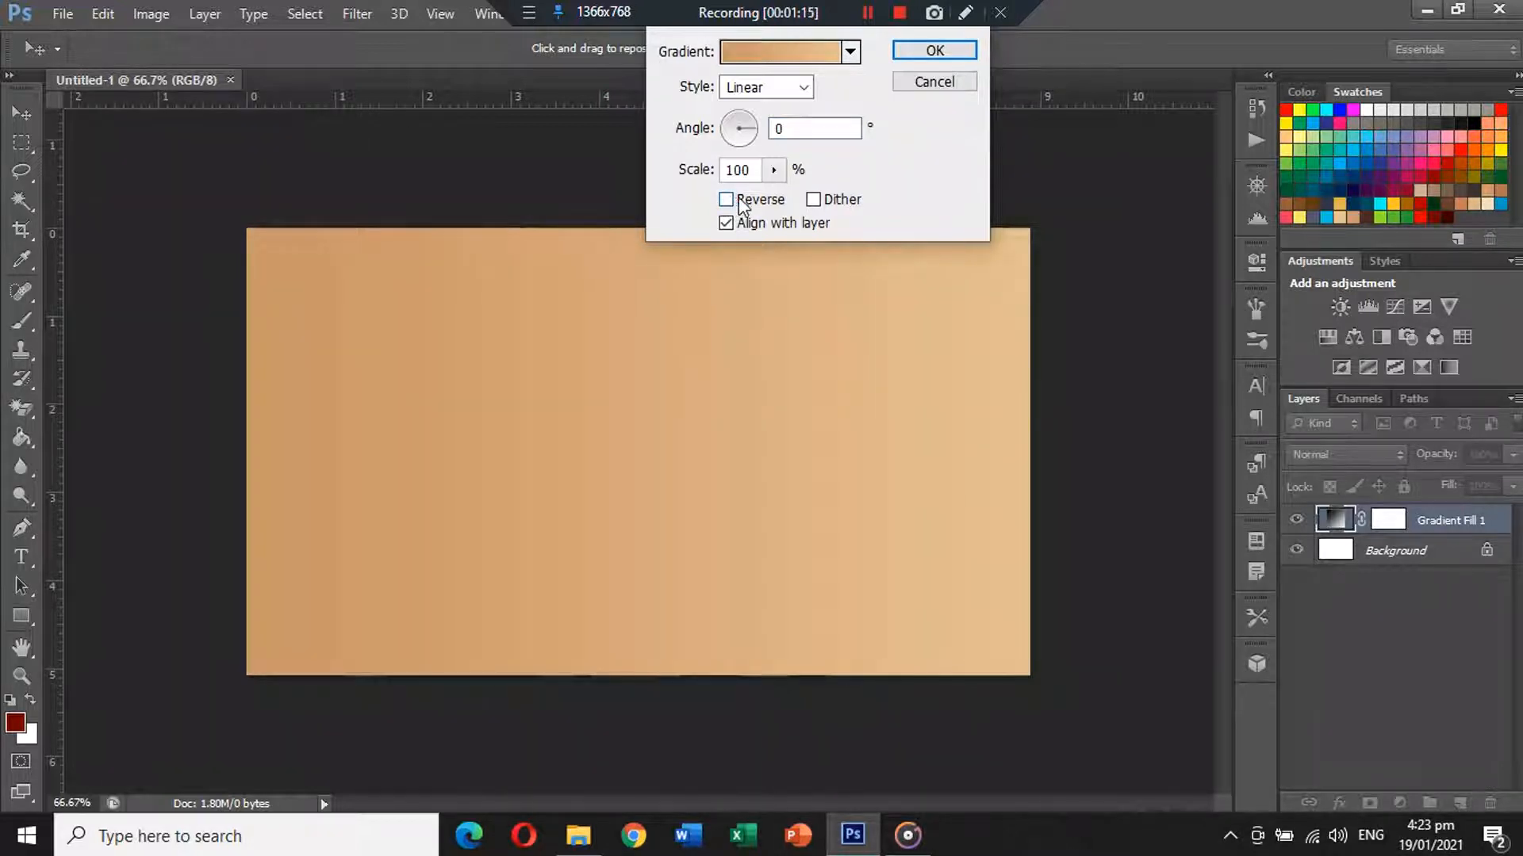
{"action": "left_click", "coordinate": [935, 50]}
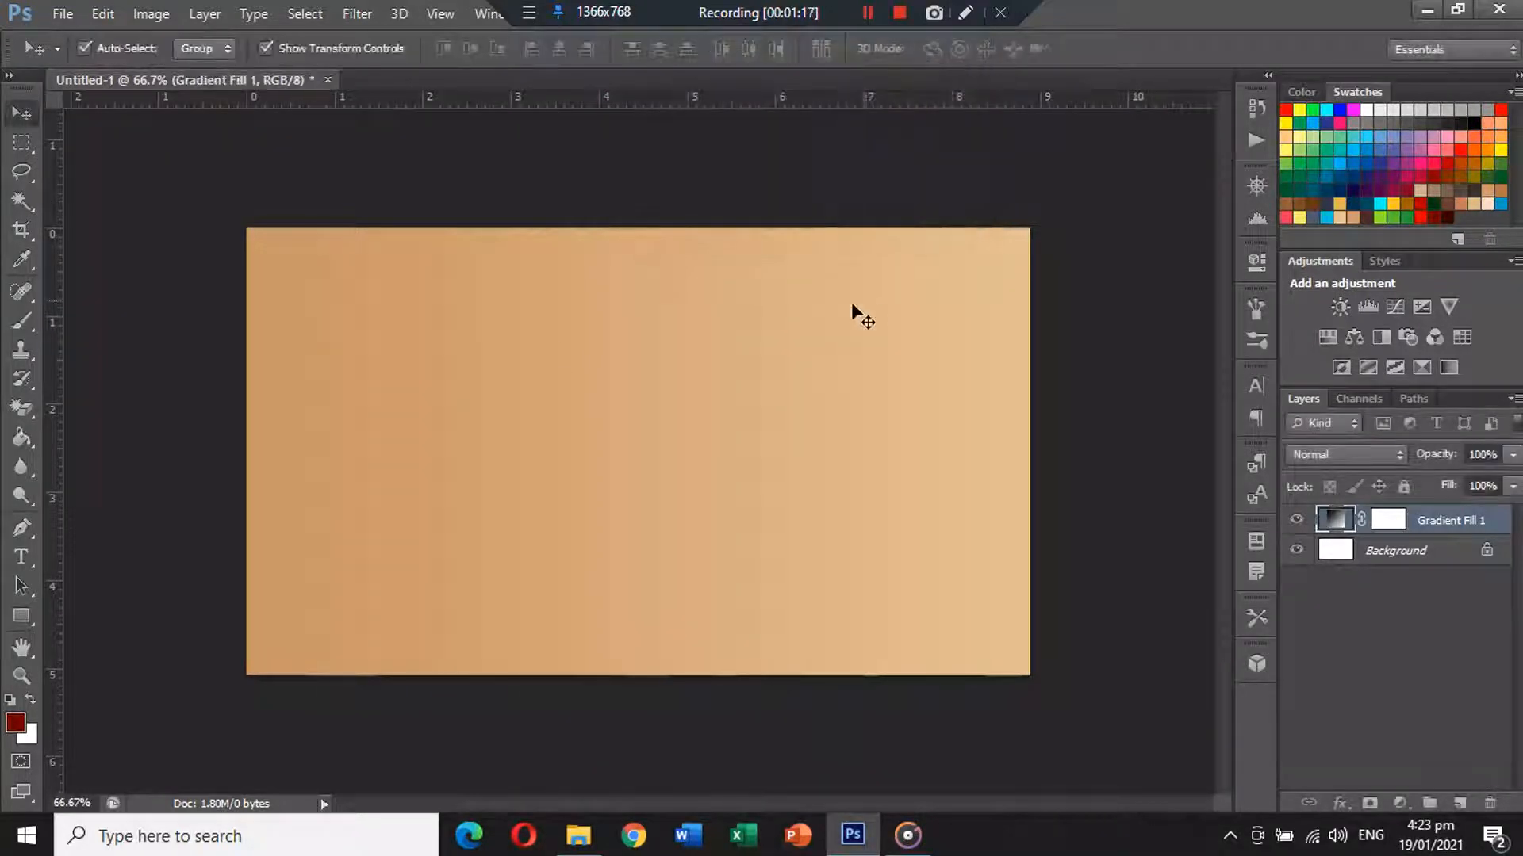
Set the foreground color to dark brown (H 9, S 58) and draw a full-height vertical rectangle about 62 × 600 px near the card's left edge.
{"action": "left_click", "coordinate": [24, 615]}
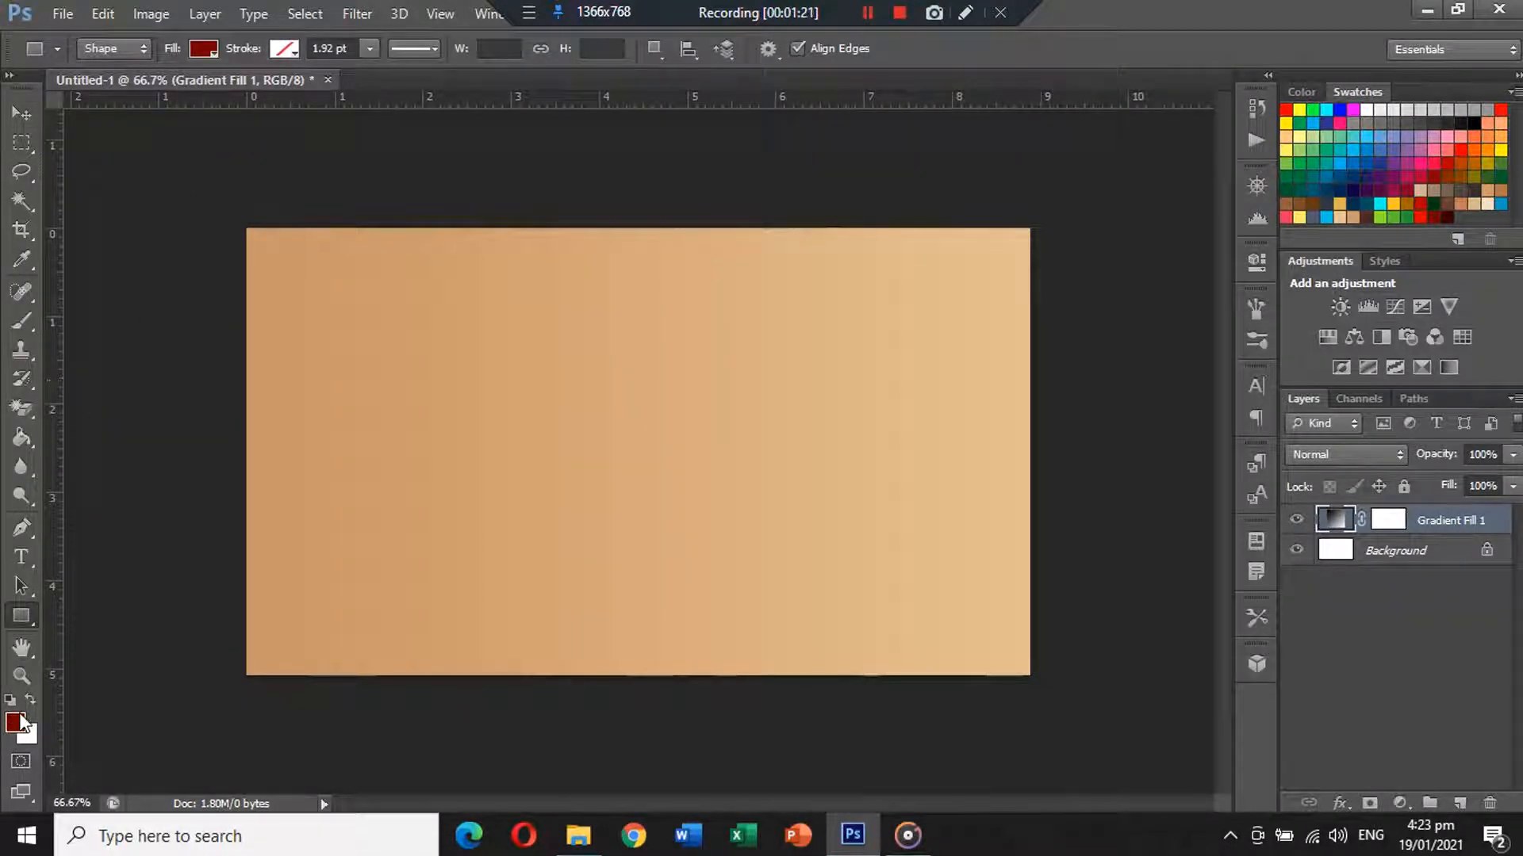
{"action": "left_click", "coordinate": [17, 720]}
{"action": "left_click", "coordinate": [1376, 209]}
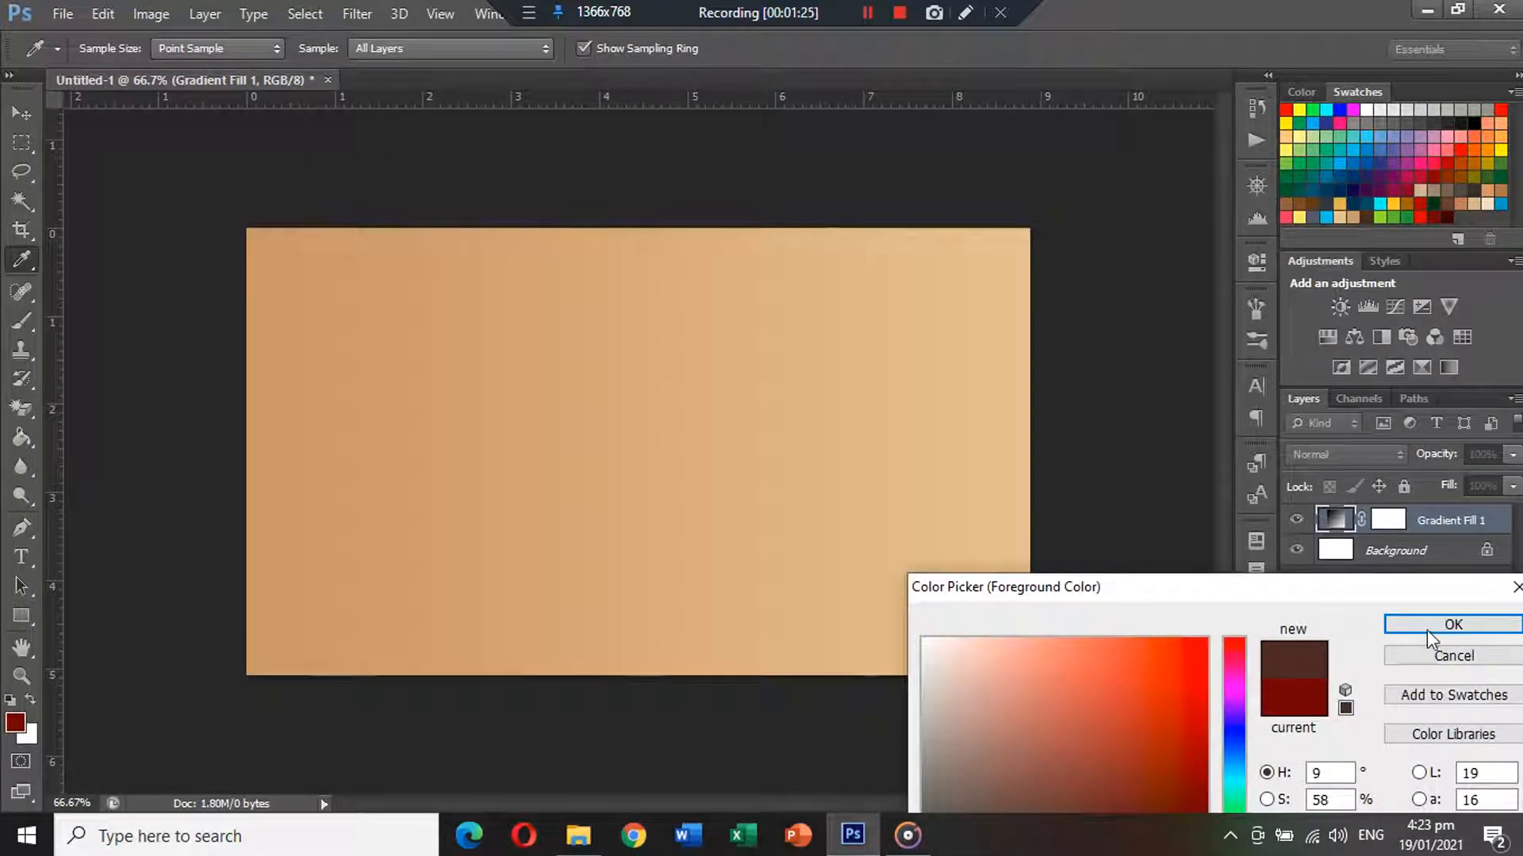
{"action": "left_click", "coordinate": [1452, 624]}
{"action": "key", "text": "u"}
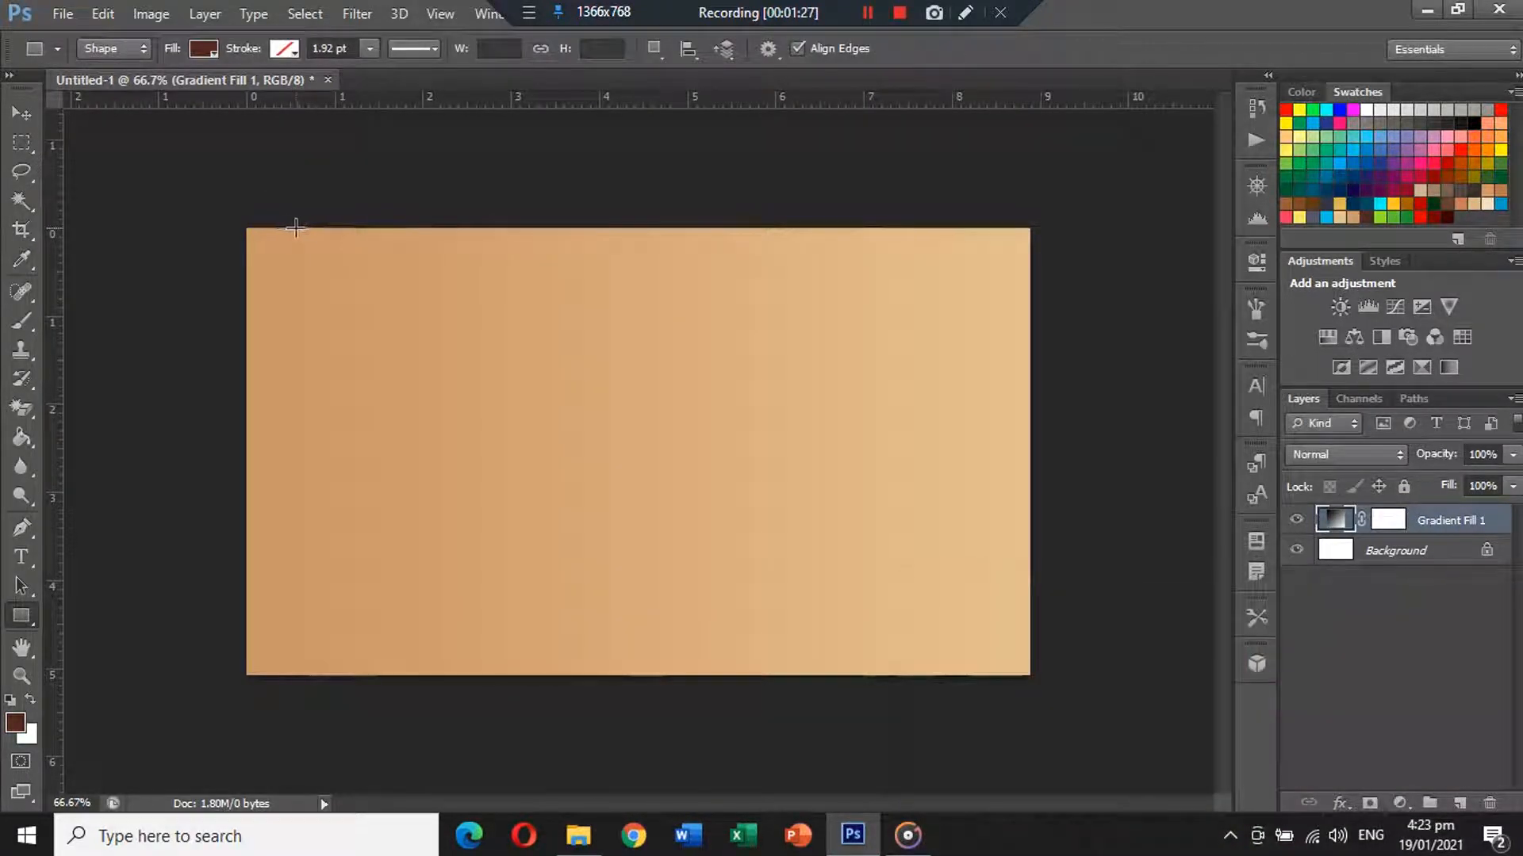
{"action": "left_click_drag", "start_coordinate": [371, 641], "coordinate": [340, 679]}
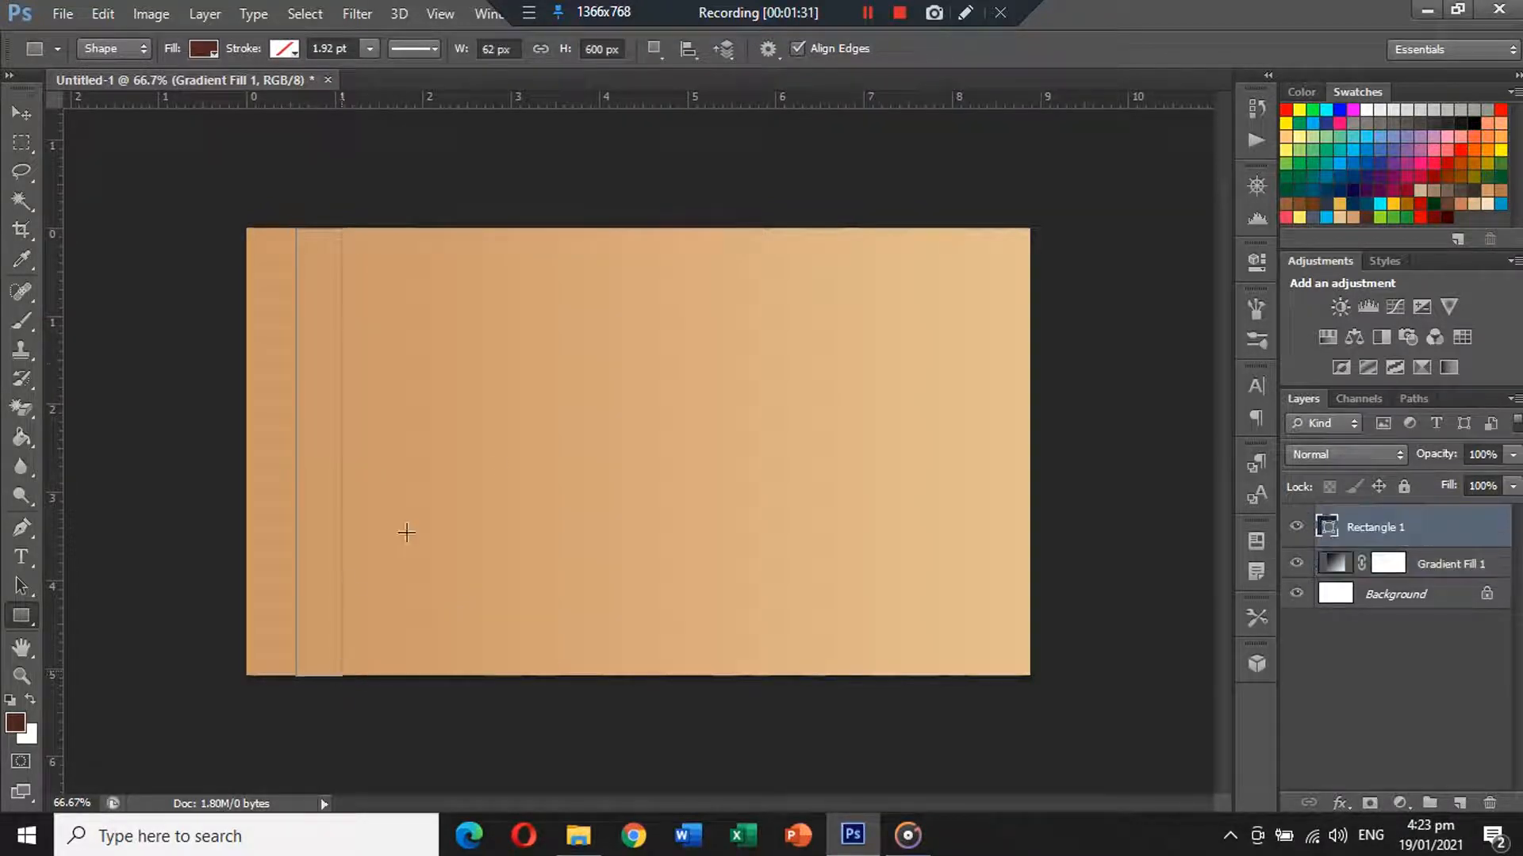
Fit the brown rectangle to the card's height and narrow it from its right side into a thin stripe.
{"action": "left_click", "coordinate": [30, 117]}
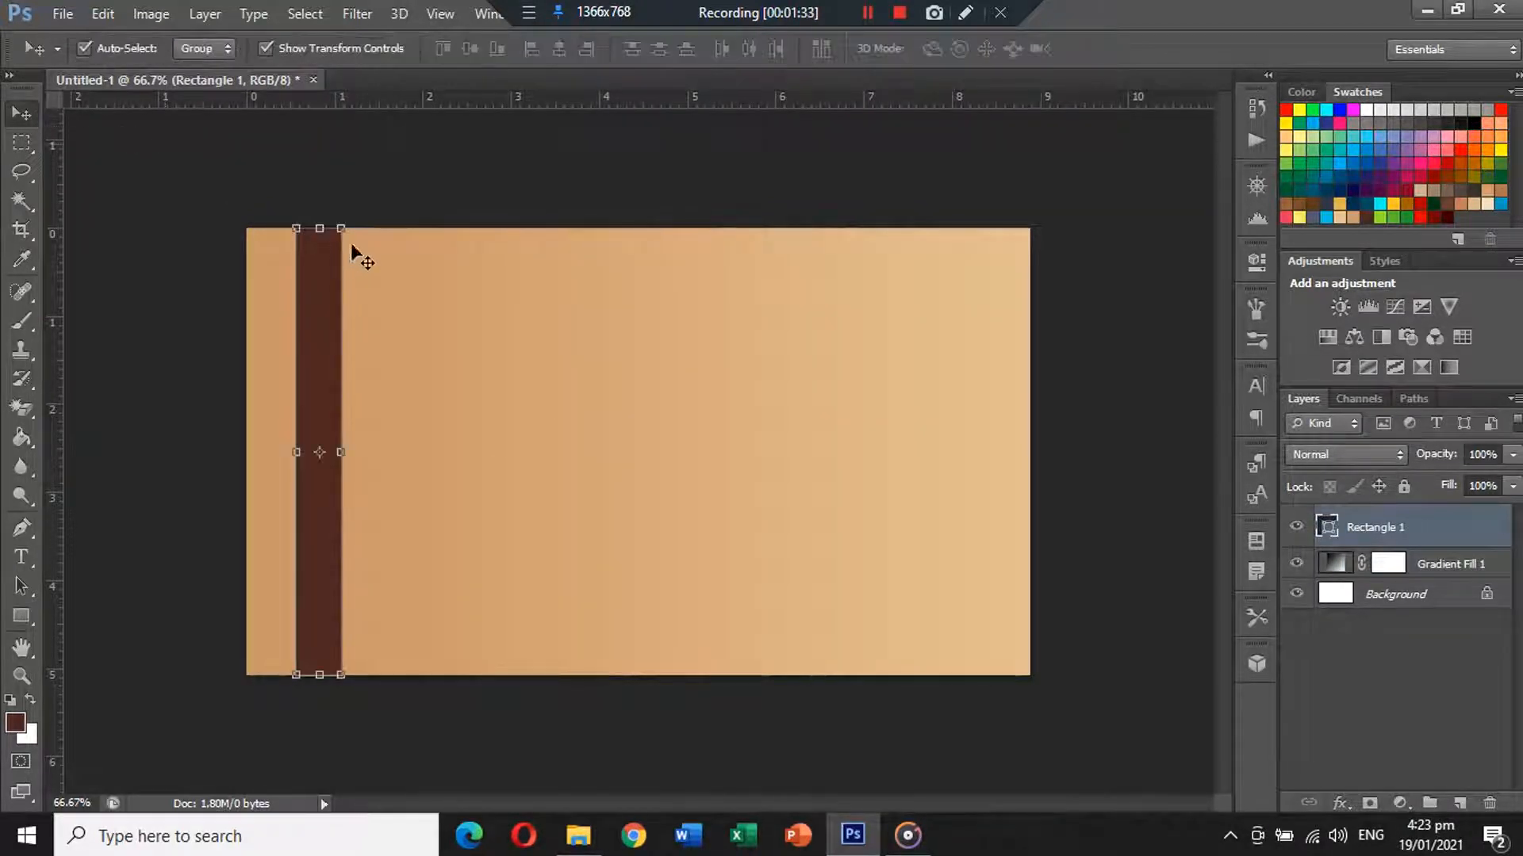
{"action": "left_click", "coordinate": [319, 228]}
{"action": "left_click_drag", "start_coordinate": [320, 218], "coordinate": [320, 224]}
{"action": "left_click_drag", "start_coordinate": [320, 674], "coordinate": [322, 673]}
{"action": "left_click_drag", "start_coordinate": [340, 452], "coordinate": [315, 453]}
{"action": "key", "text": "Return"}
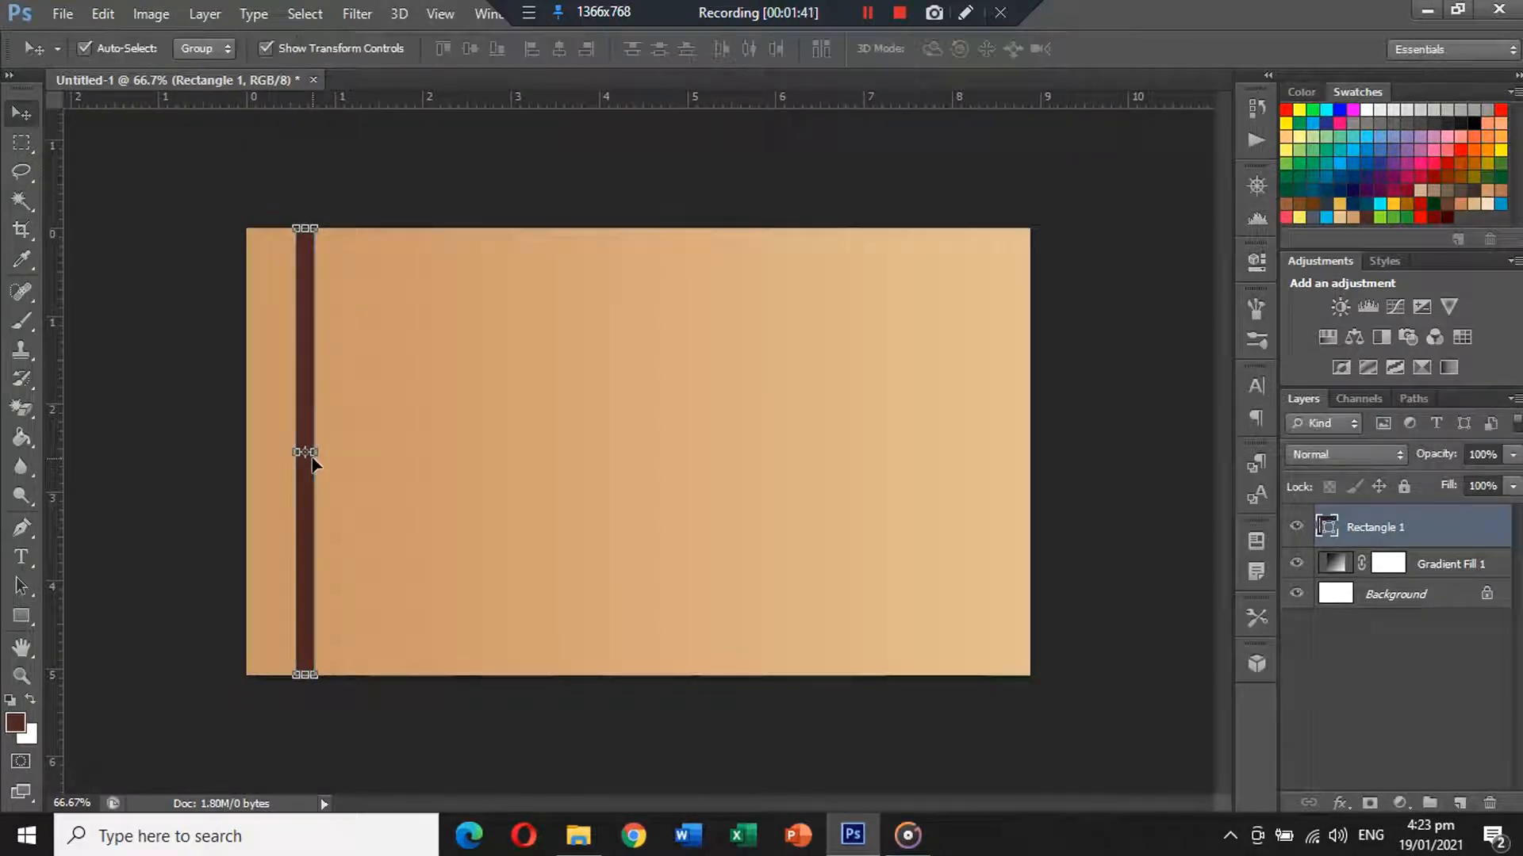
{"action": "left_click", "coordinate": [139, 442]}
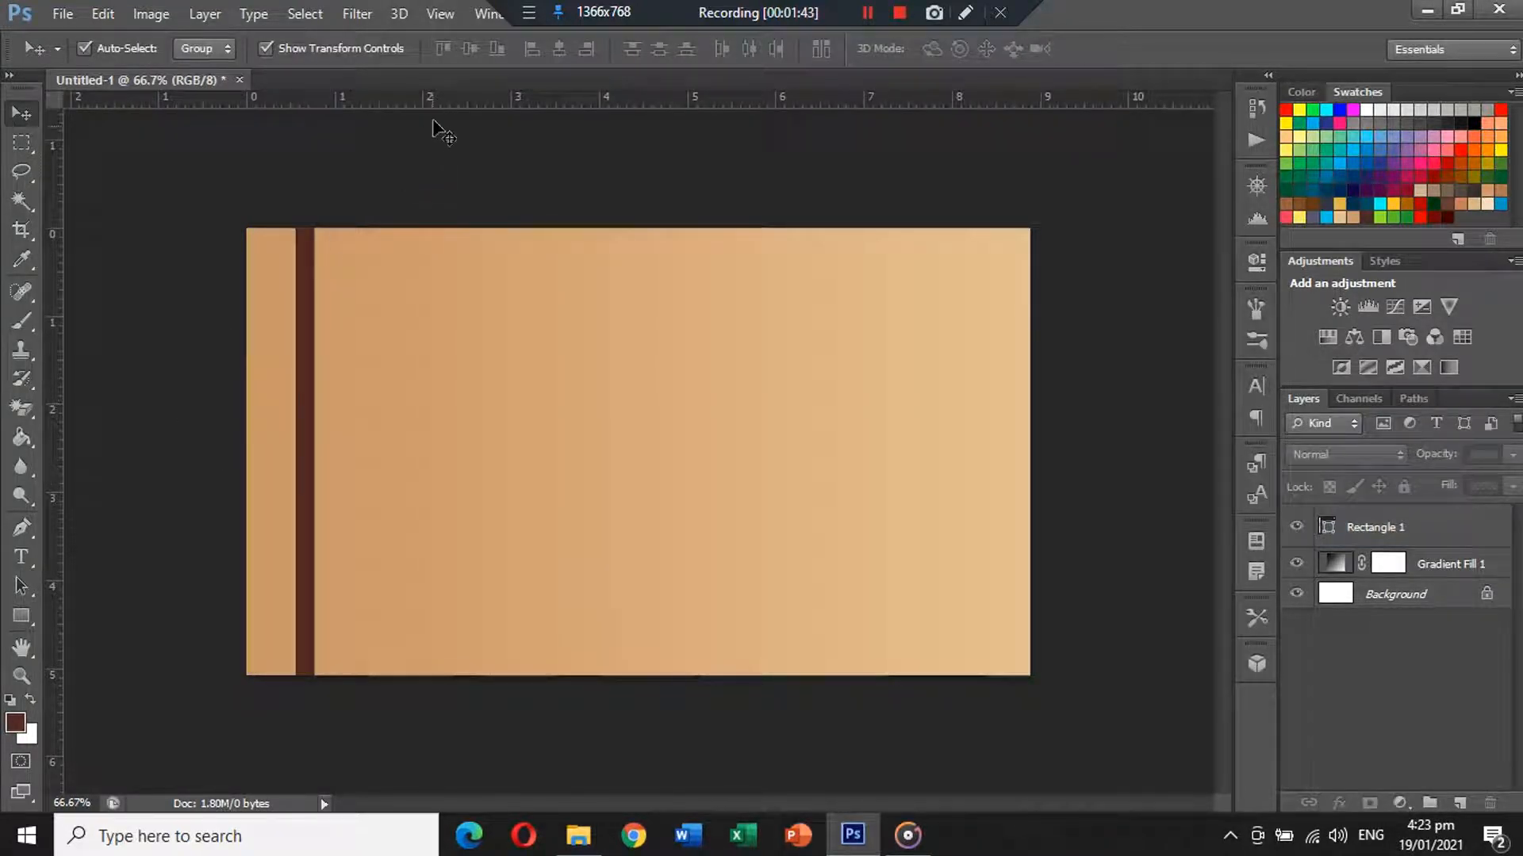
Duplicate the brown stripe beside the original with a small gap and merge both stripe layers.
{"action": "mouse_move", "coordinate": [306, 298]}
{"action": "left_mouse_down"}
{"action": "mouse_move", "coordinate": [276, 299]}
{"action": "mouse_move", "coordinate": [328, 296]}
{"action": "mouse_move", "coordinate": [312, 293]}
{"action": "left_mouse_up"}
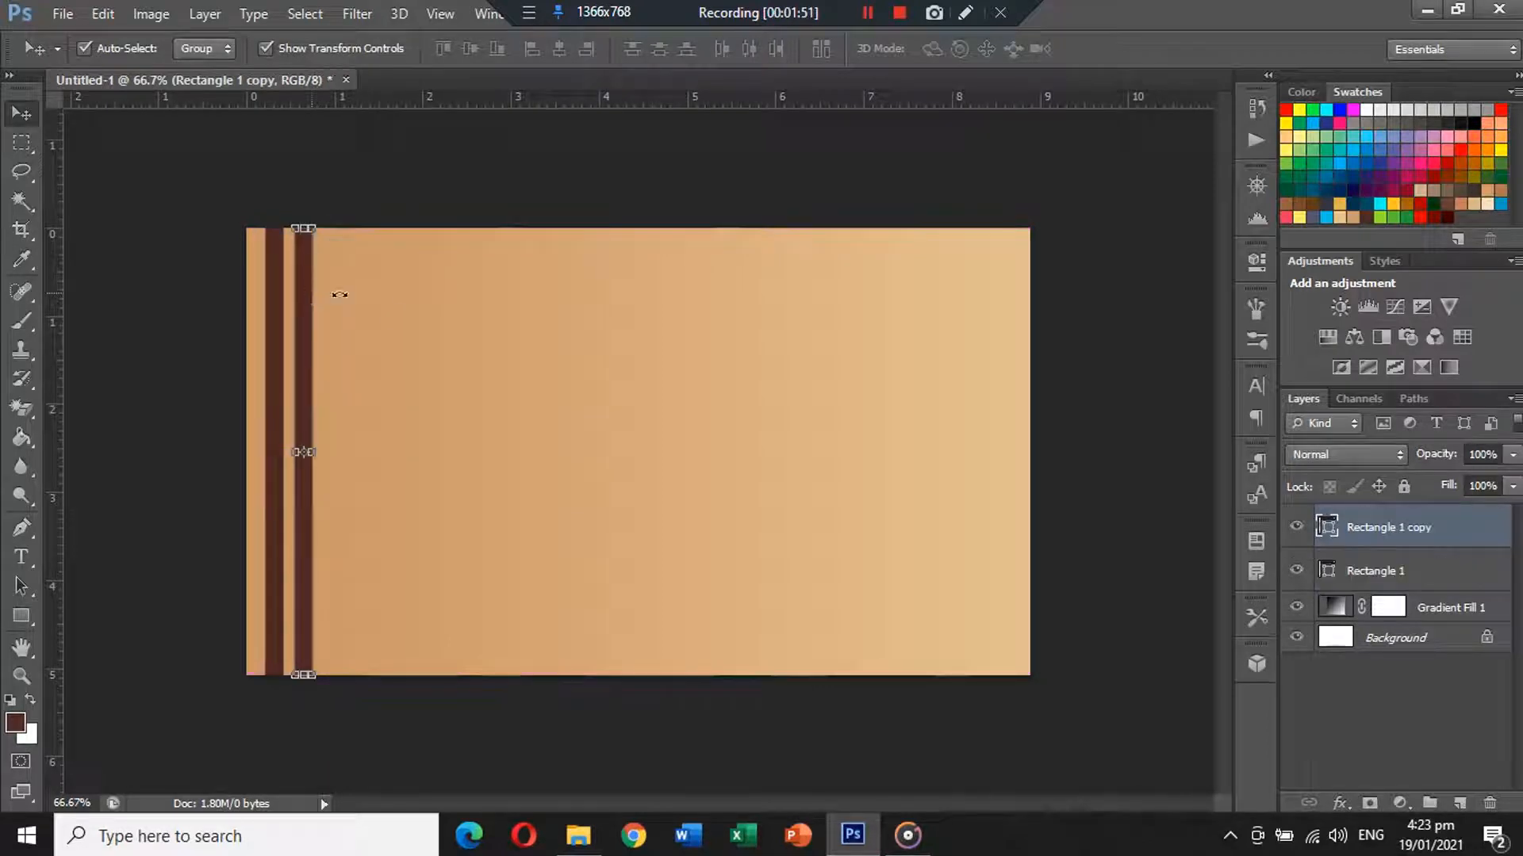
{"action": "left_click", "coordinate": [653, 189]}
{"action": "left_click", "coordinate": [1423, 520]}
{"action": "left_click", "coordinate": [1441, 571], "text": "shift"}
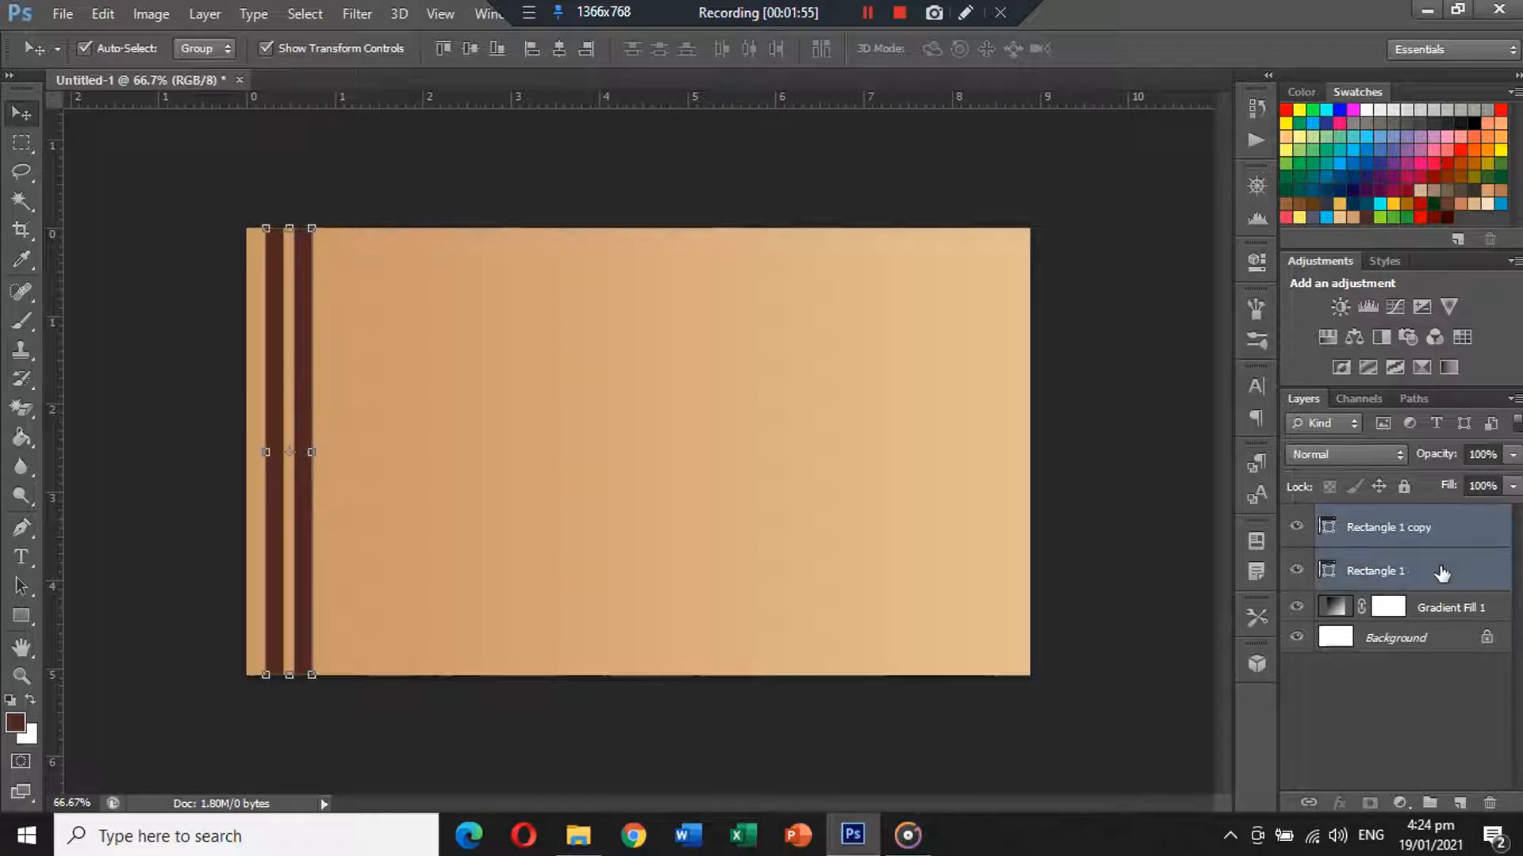
{"action": "key", "text": "ctrl+e"}
Duplicate the pair of stripes to its right with matching spacing and merge the two layers.
{"action": "left_click_drag", "start_coordinate": [307, 375], "coordinate": [360, 367]}
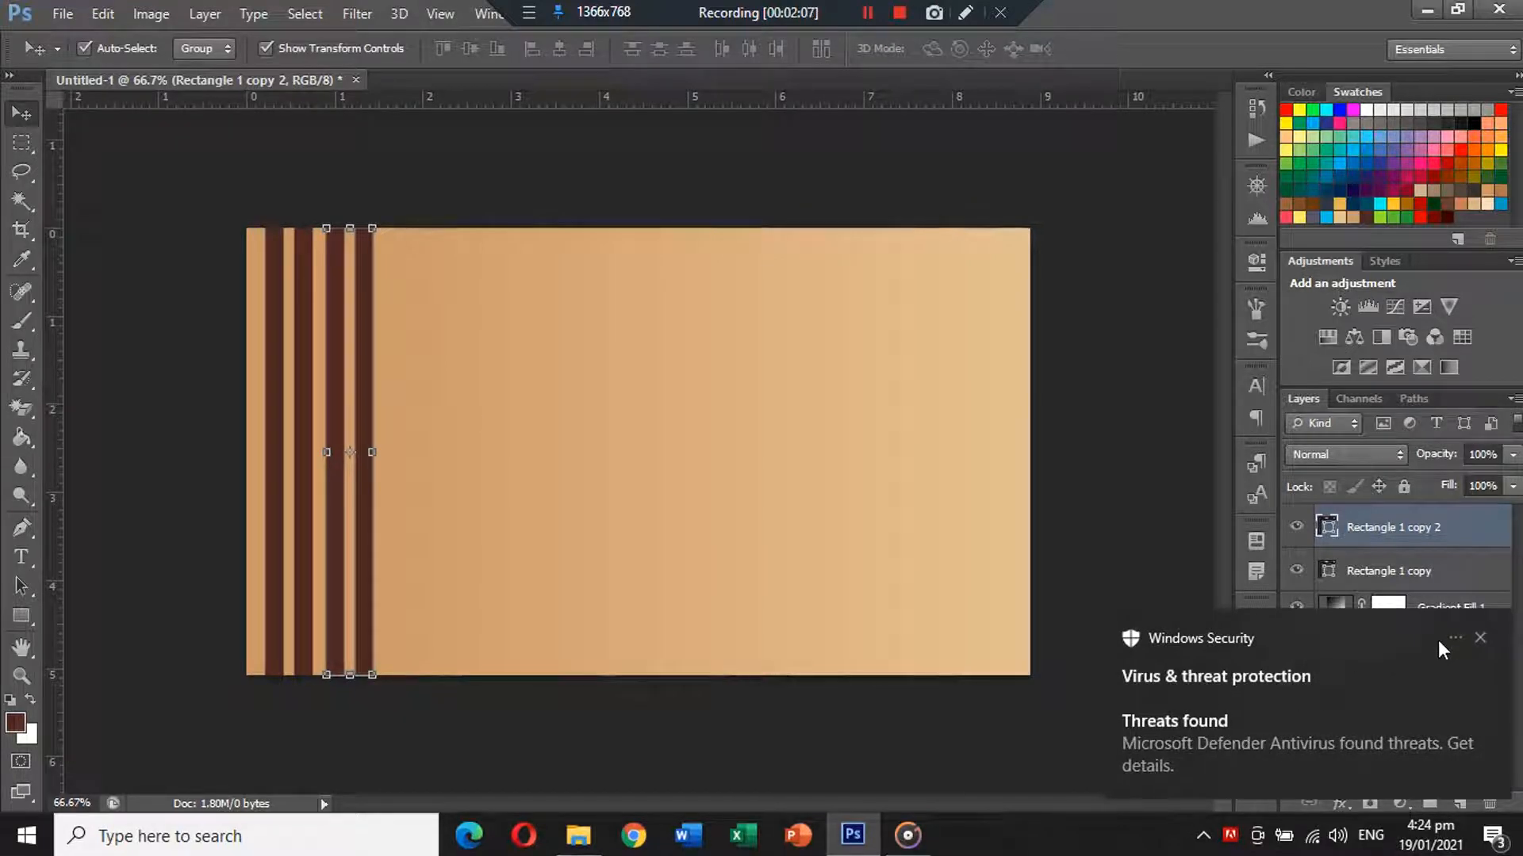
{"action": "left_click", "coordinate": [1480, 638]}
{"action": "left_click", "coordinate": [1437, 575], "text": "shift"}
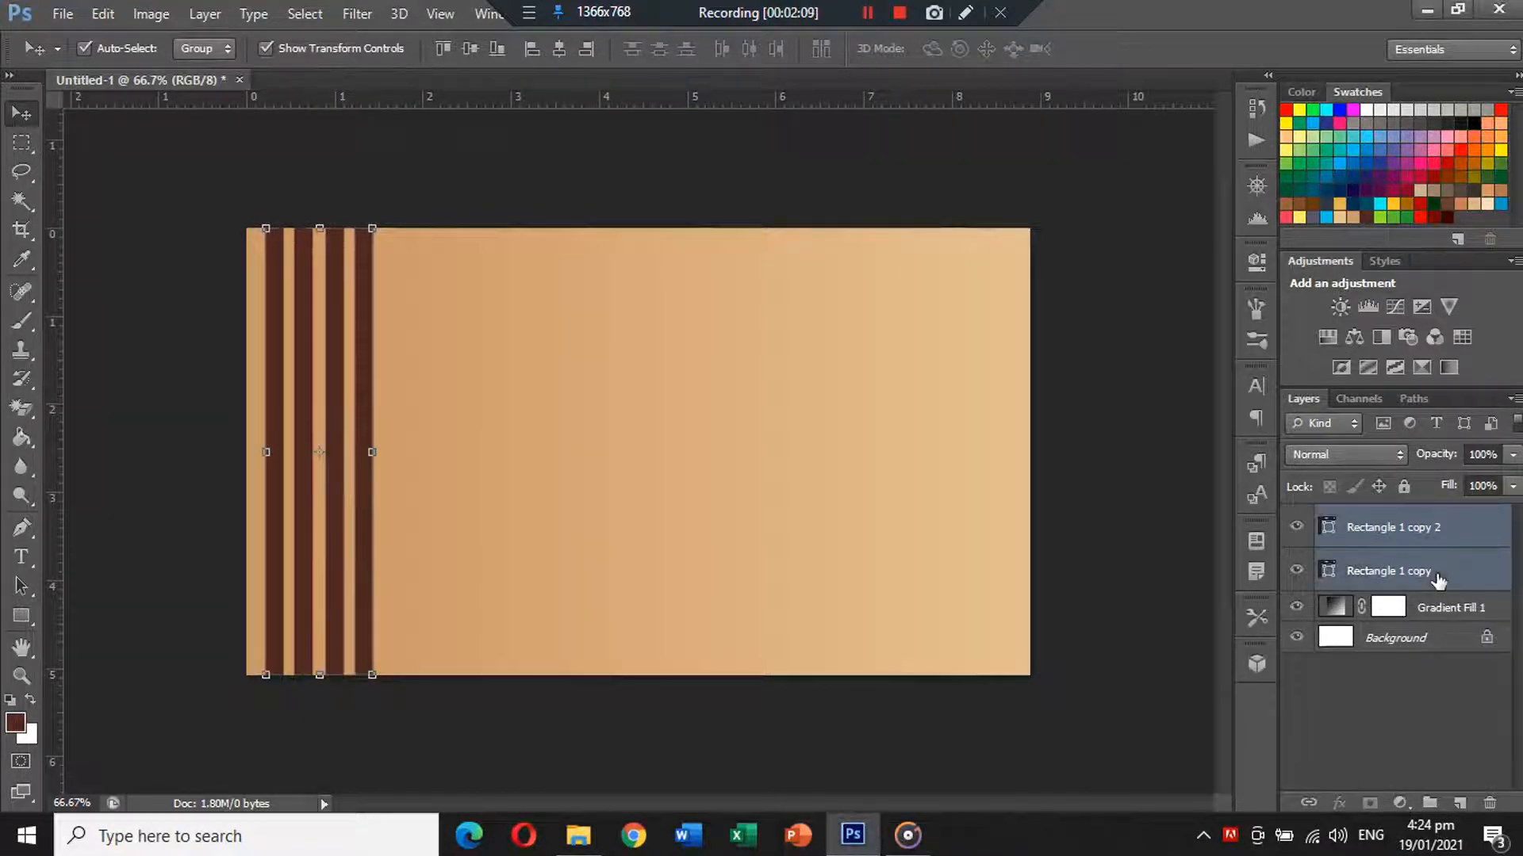
{"action": "key", "text": "ctrl+e"}
Duplicate the four brown stripes about 1.35 cm to their right with matching spacing and merge the stripe layers.
{"action": "left_click", "coordinate": [428, 202]}
{"action": "left_click_drag", "start_coordinate": [371, 258], "coordinate": [483, 248]}
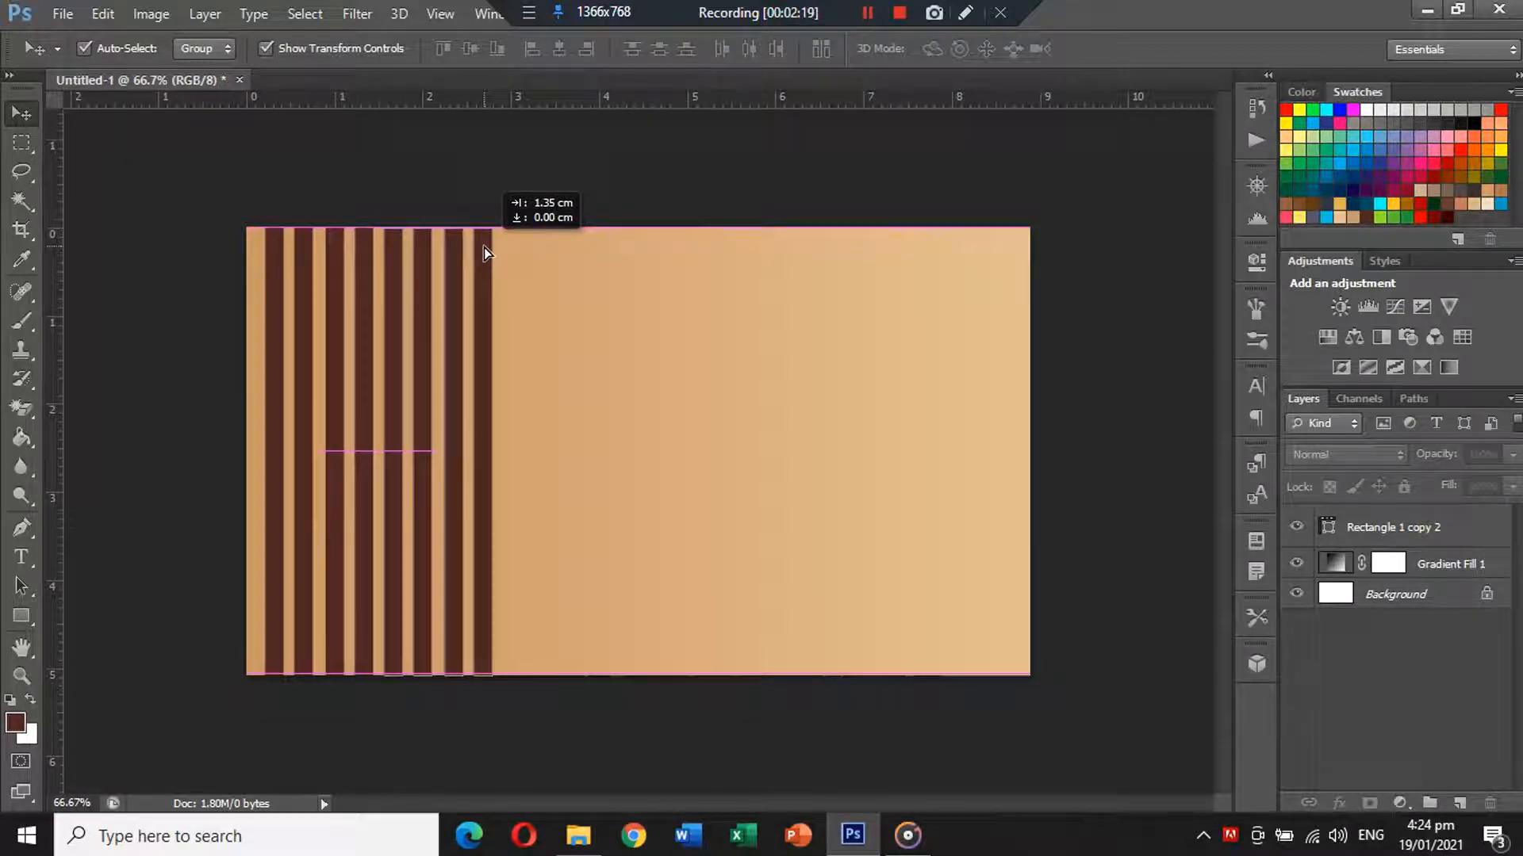
{"action": "left_click_drag", "start_coordinate": [483, 247], "coordinate": [484, 248]}
{"action": "left_click", "coordinate": [1449, 570], "text": "shift"}
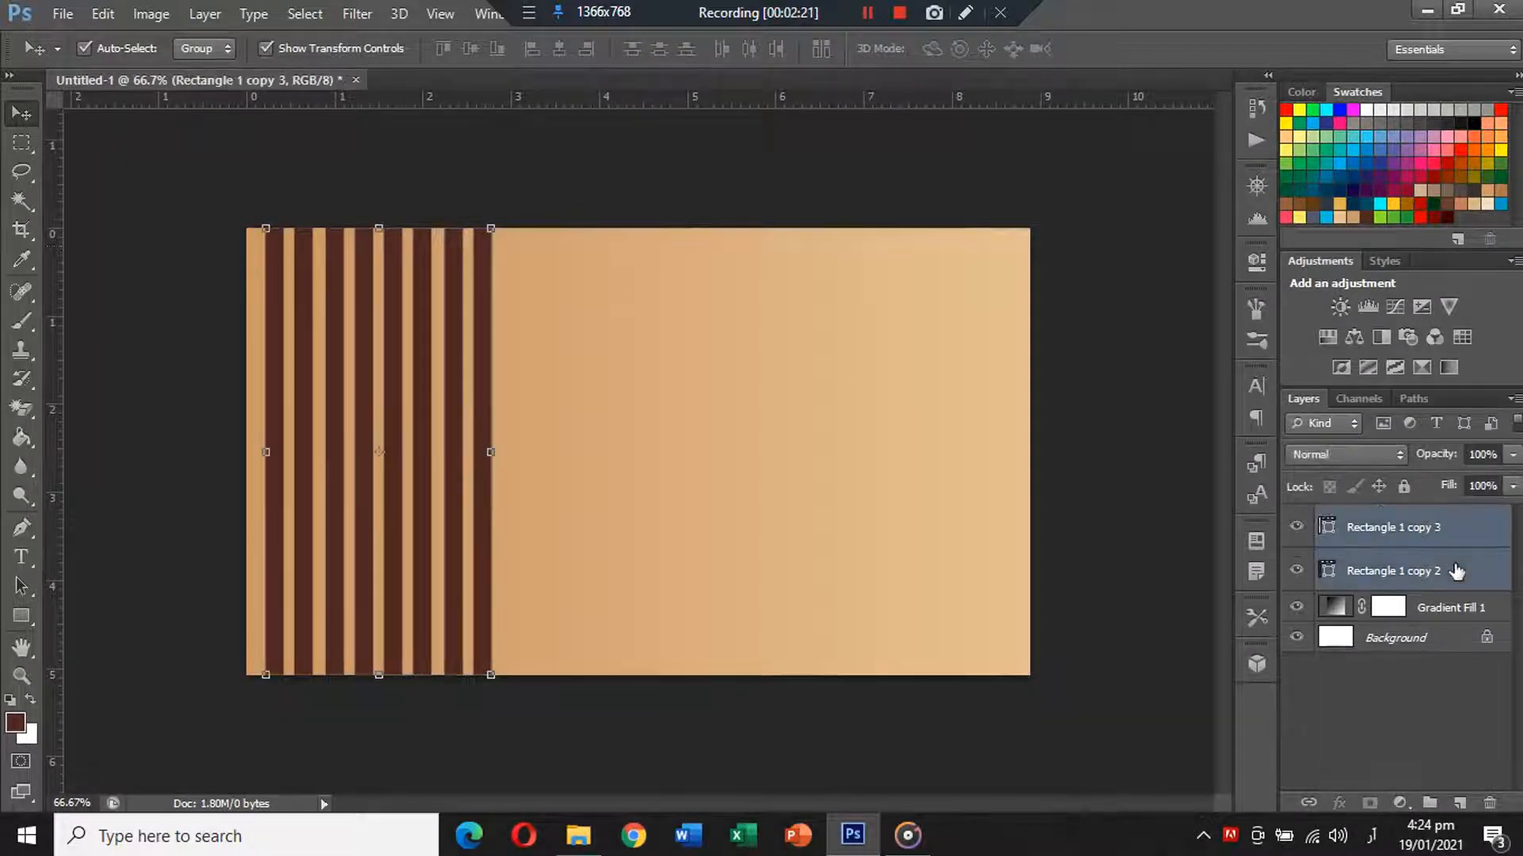
{"action": "key", "text": "ctrl+e"}
Duplicate the eight-stripe block about 2.7 cm to its right, keeping the gaps even, and merge both layers.
{"action": "left_click_drag", "start_coordinate": [496, 319], "coordinate": [725, 318]}
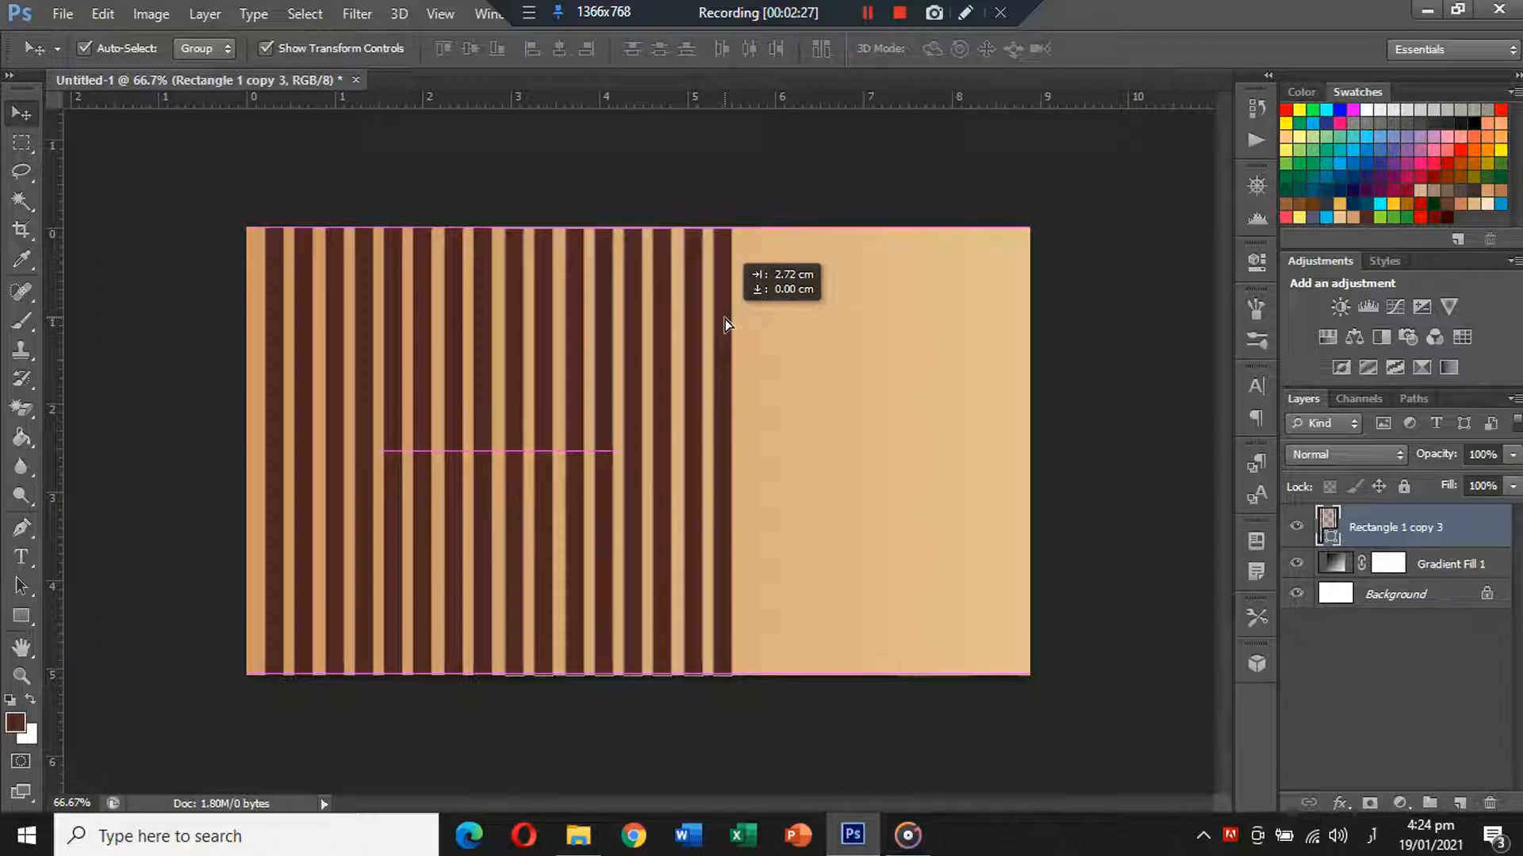
{"action": "left_click_drag", "start_coordinate": [725, 319], "coordinate": [722, 321]}
{"action": "left_click", "coordinate": [1425, 571], "text": "shift"}
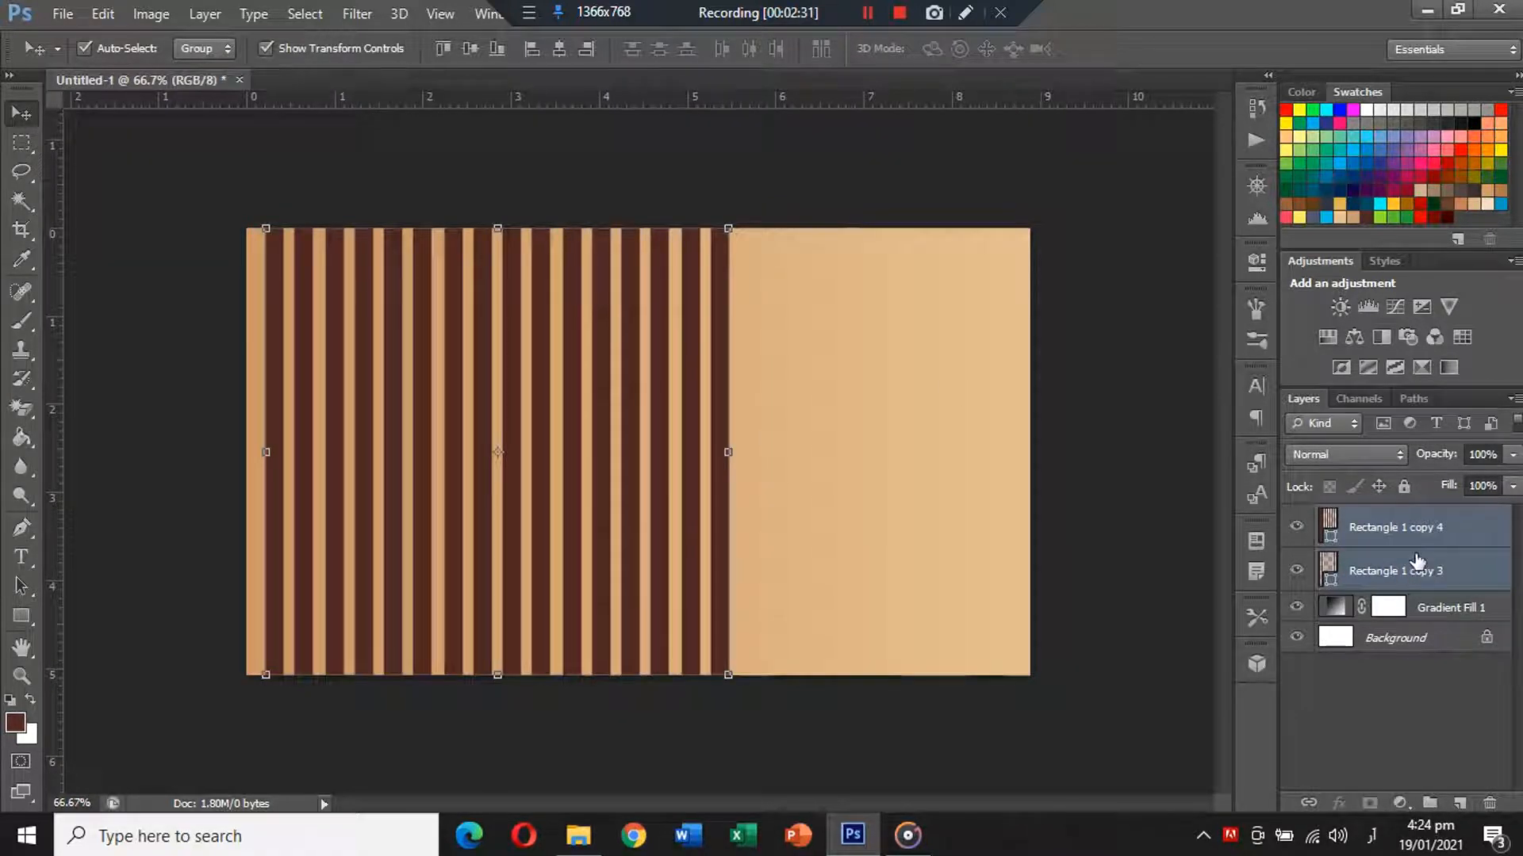
{"action": "key", "text": "ctrl+e"}
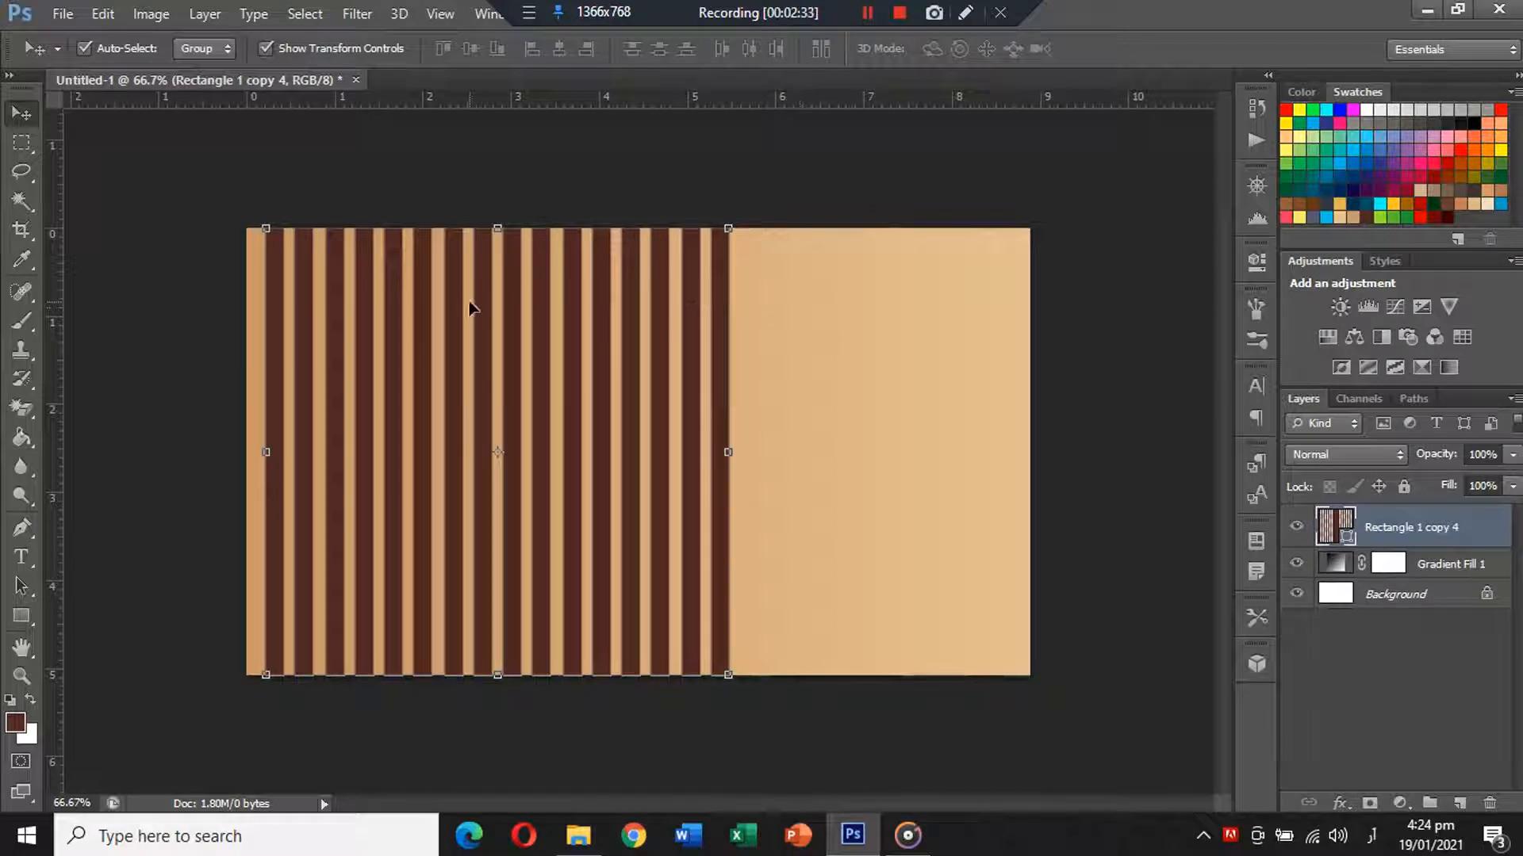
Duplicate the stripe block across the rest of the card, merge the layers and shift the pattern to even out the edge gaps.
{"action": "left_click_drag", "start_coordinate": [478, 300], "coordinate": [952, 299]}
{"action": "left_click", "coordinate": [1456, 581], "text": "ctrl"}
{"action": "key", "text": "ctrl+e"}
{"action": "left_click_drag", "start_coordinate": [957, 389], "coordinate": [957, 384]}
{"action": "left_click", "coordinate": [901, 187]}
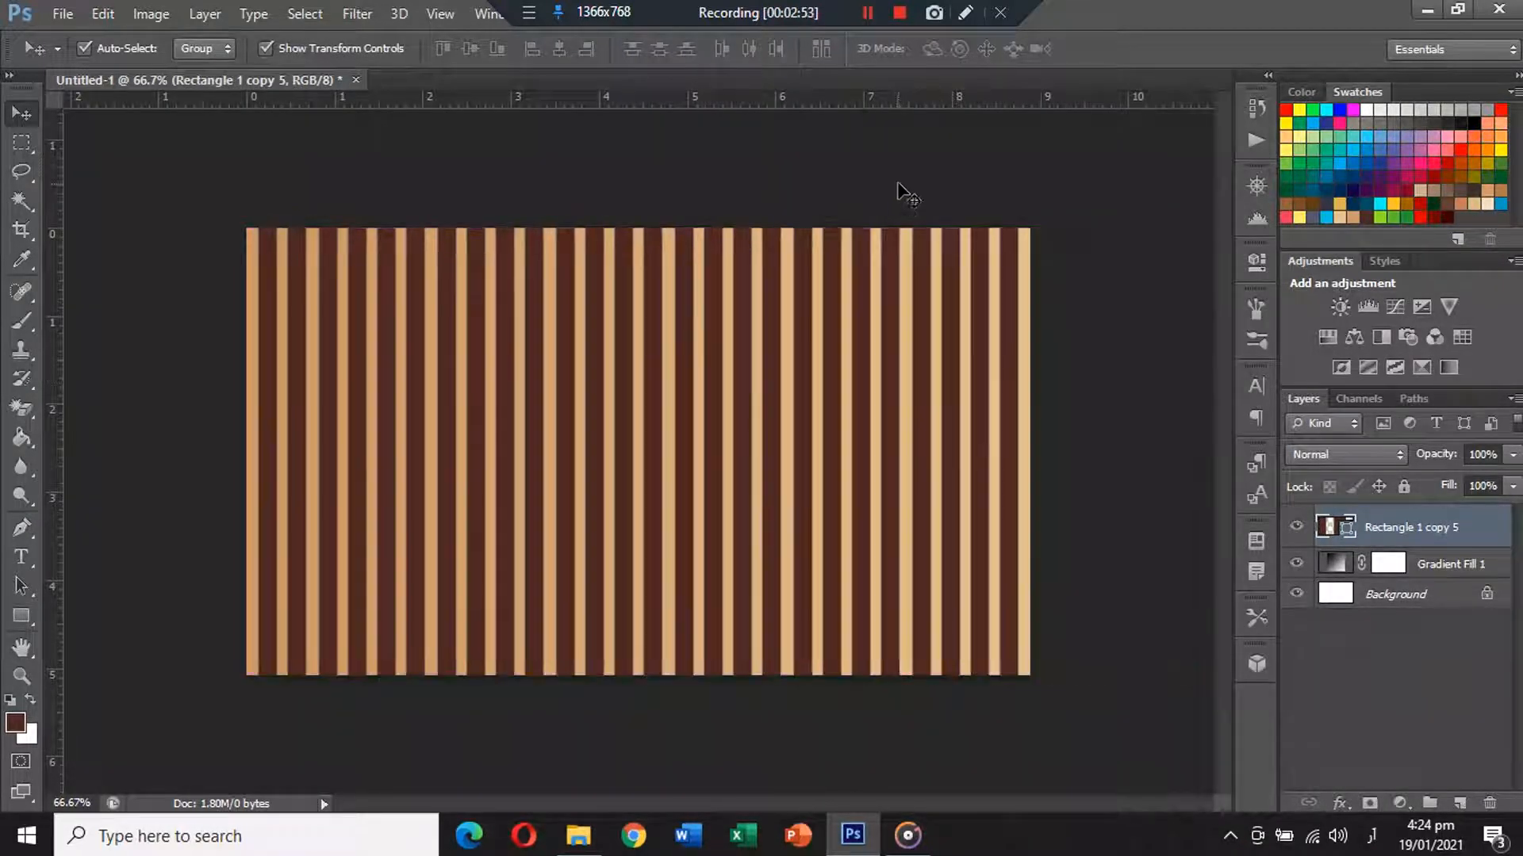
Try different blend modes, from Dissolve through Luminosity, on the merged stripe layer and restore Normal.
{"action": "left_click", "coordinate": [1419, 527]}
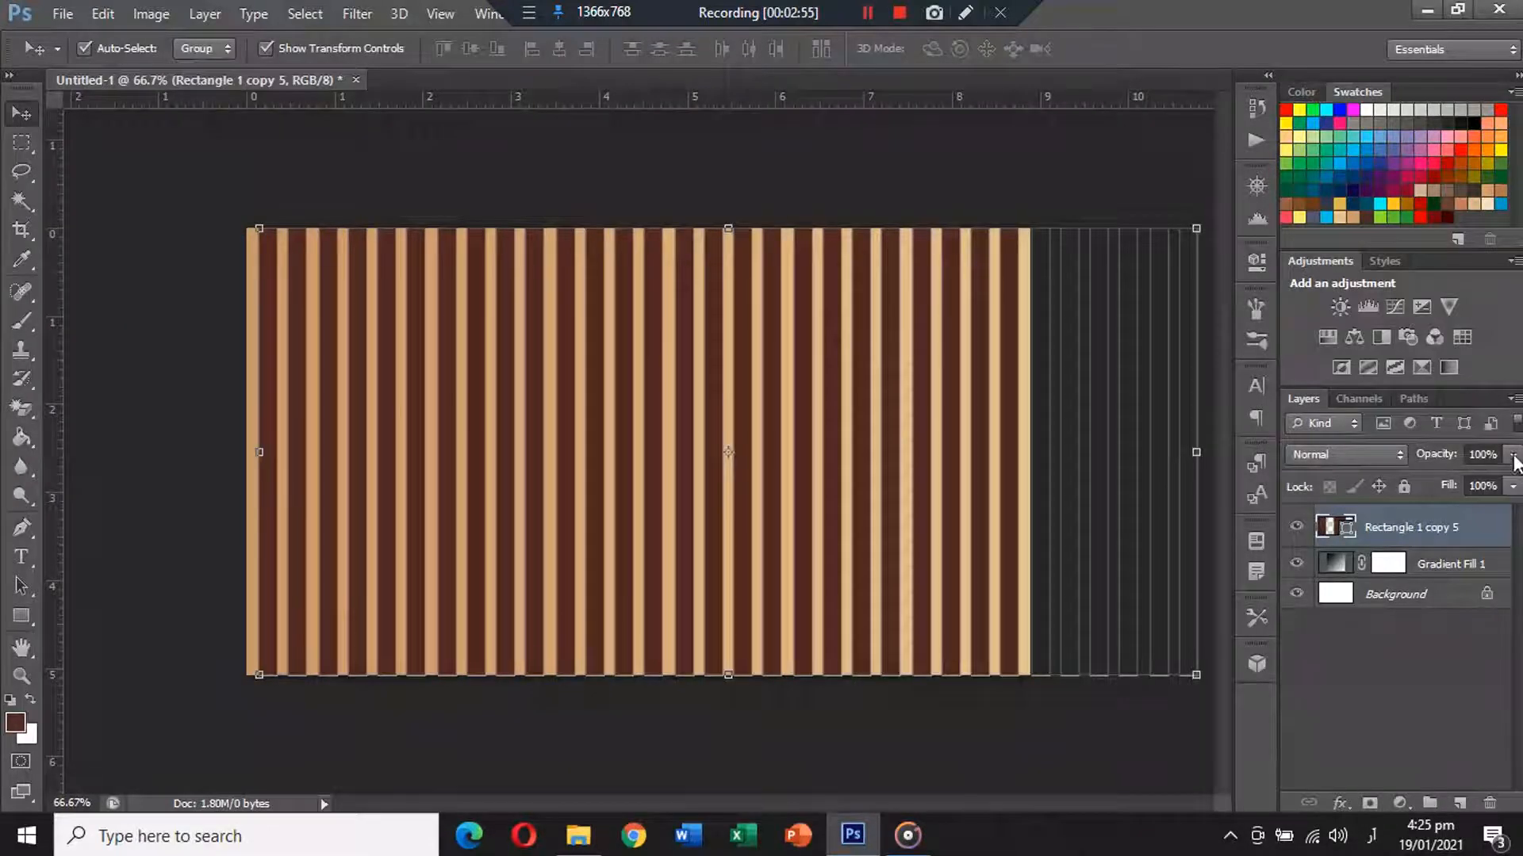
{"action": "left_click", "coordinate": [1378, 459]}
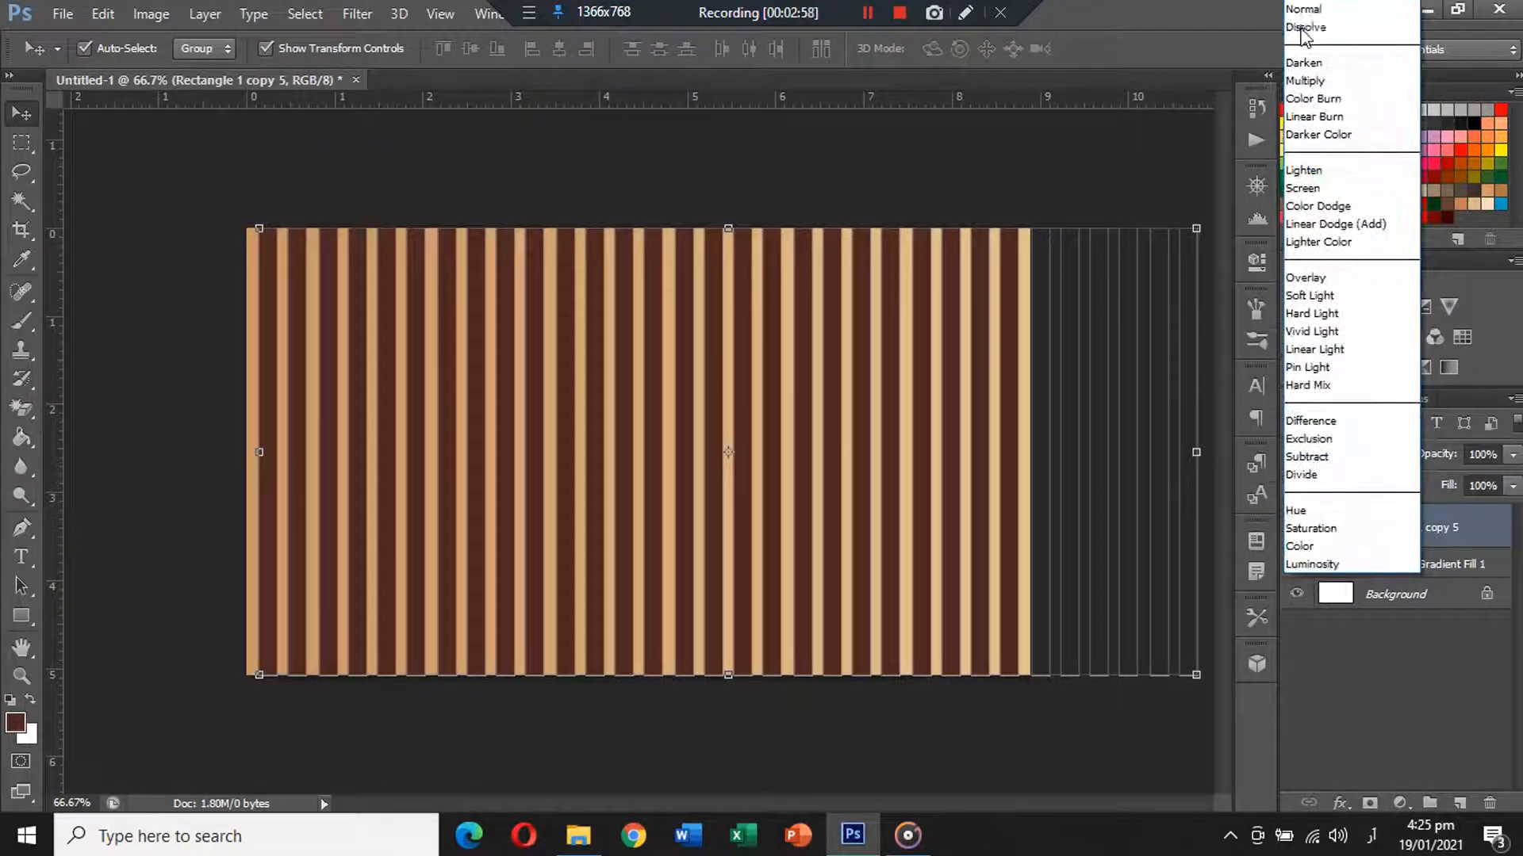
{"action": "left_click", "coordinate": [1305, 28]}
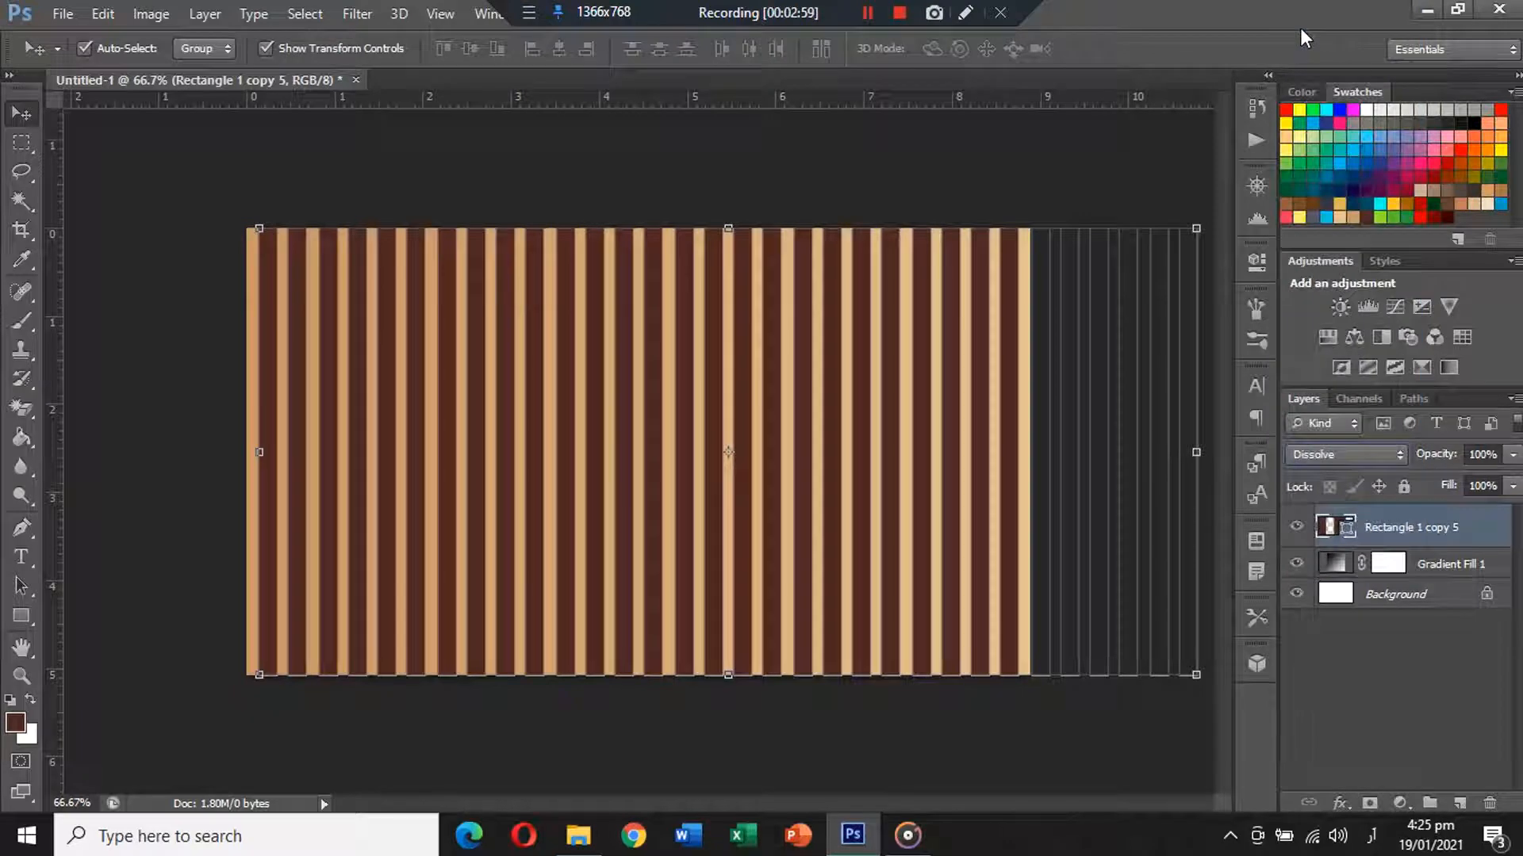
{"action": "key", "text": "Down"}
{"action": "key", "text": "Down"}
{"action": "key", "text": "Down"}
{"action": "key", "text": "Down"}
{"action": "key", "text": "Down"}
{"action": "key", "text": "Down"}
{"action": "key", "text": "Down"}
{"action": "key", "text": "Down"}
{"action": "key", "text": "Down"}
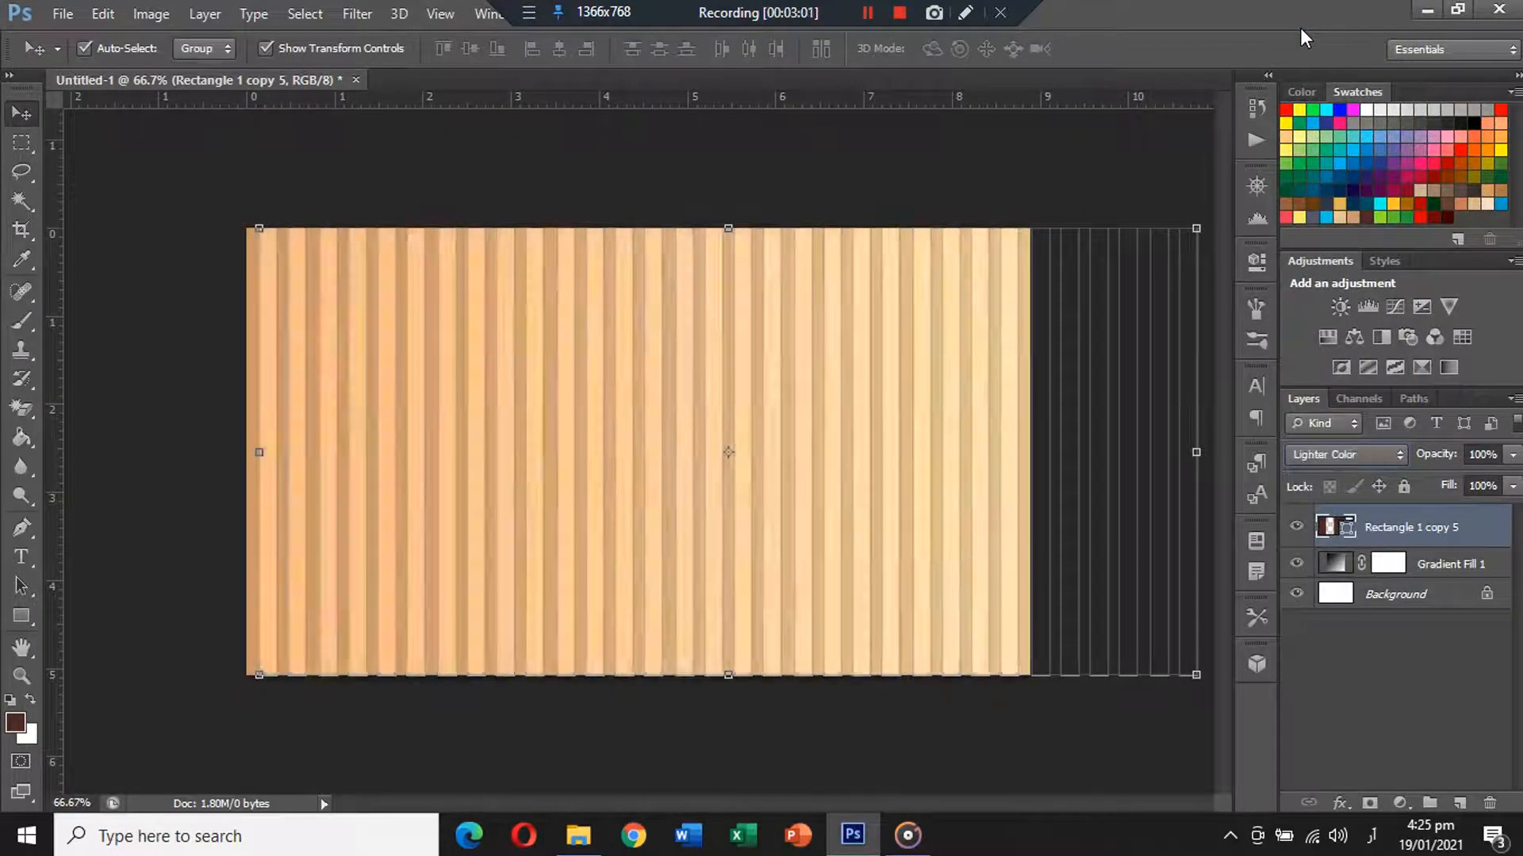
{"action": "key", "text": "Down"}
{"action": "key", "text": "Down"}
{"action": "key", "text": "Down"}
{"action": "key", "text": "Down"}
{"action": "key", "text": "Down"}
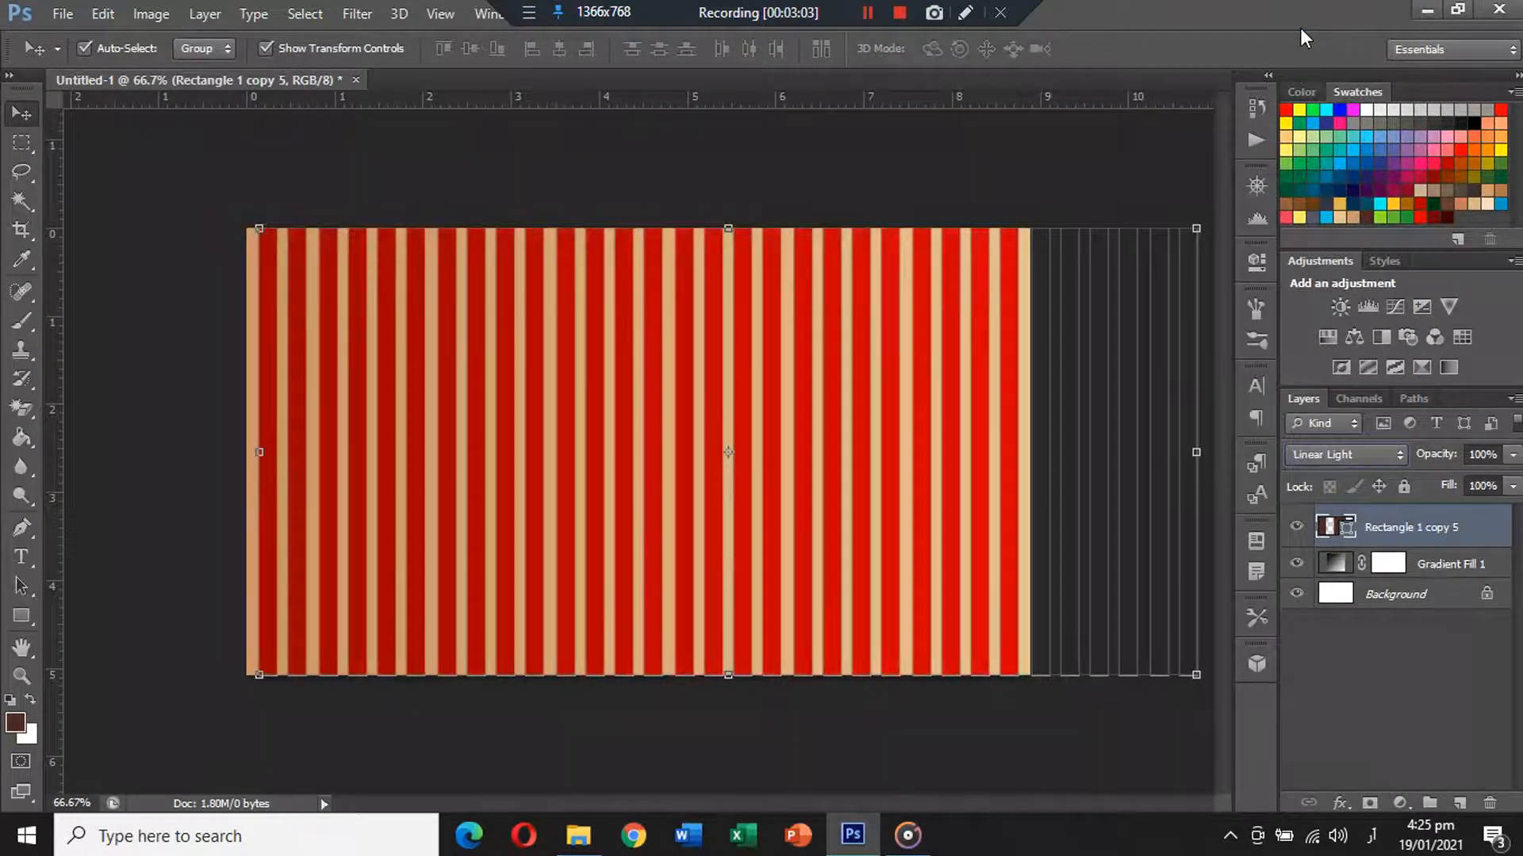
{"action": "key", "text": "Down"}
{"action": "key", "text": "Down"}
{"action": "key", "text": "Down"}
{"action": "key", "text": "Up"}
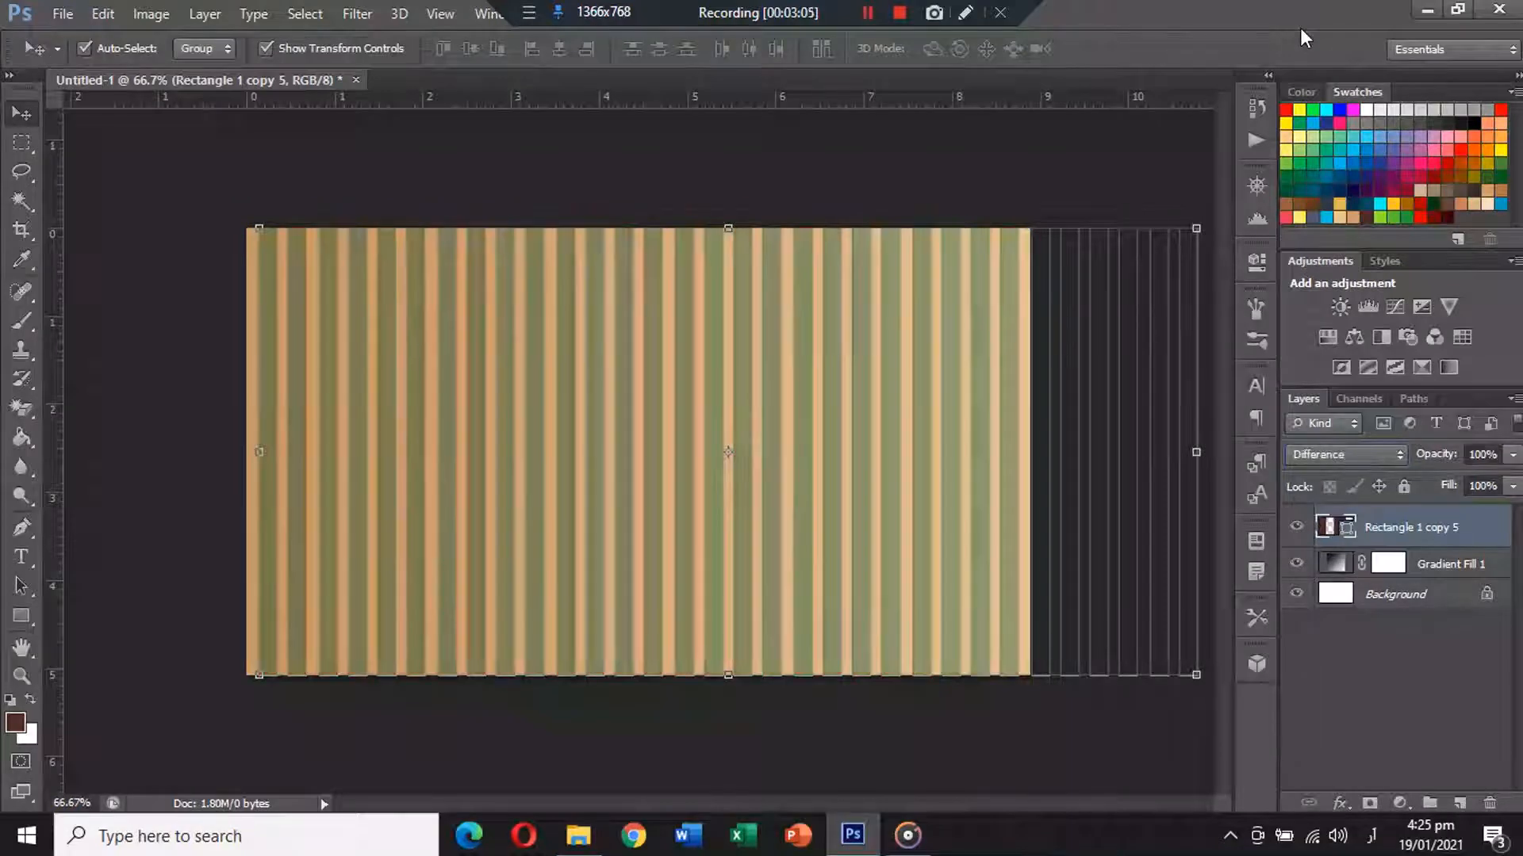
{"action": "key", "text": "Down"}
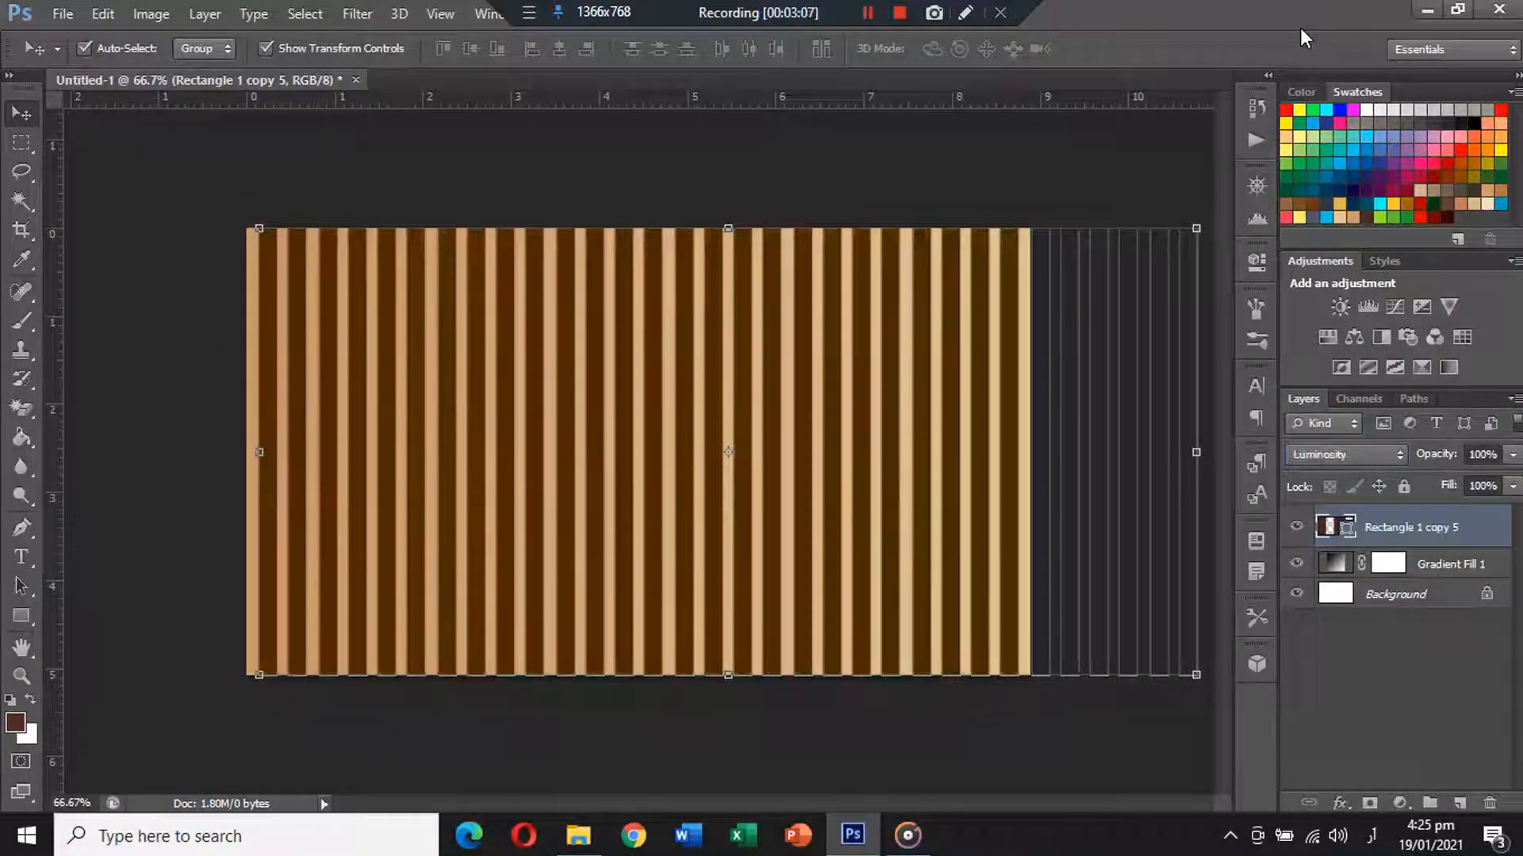
{"action": "key", "text": "Up"}
{"action": "key", "text": "Up"}
{"action": "key", "text": "Up"}
{"action": "key", "text": "Up"}
{"action": "key", "text": "Up"}
{"action": "key", "text": "Up"}
{"action": "key", "text": "Up"}
{"action": "key", "text": "Up"}
{"action": "key", "text": "Up"}
{"action": "key", "text": "Up"}
{"action": "key", "text": "Up"}
{"action": "key", "text": "Up"}
{"action": "key", "text": "Up"}
{"action": "key", "text": "Up"}
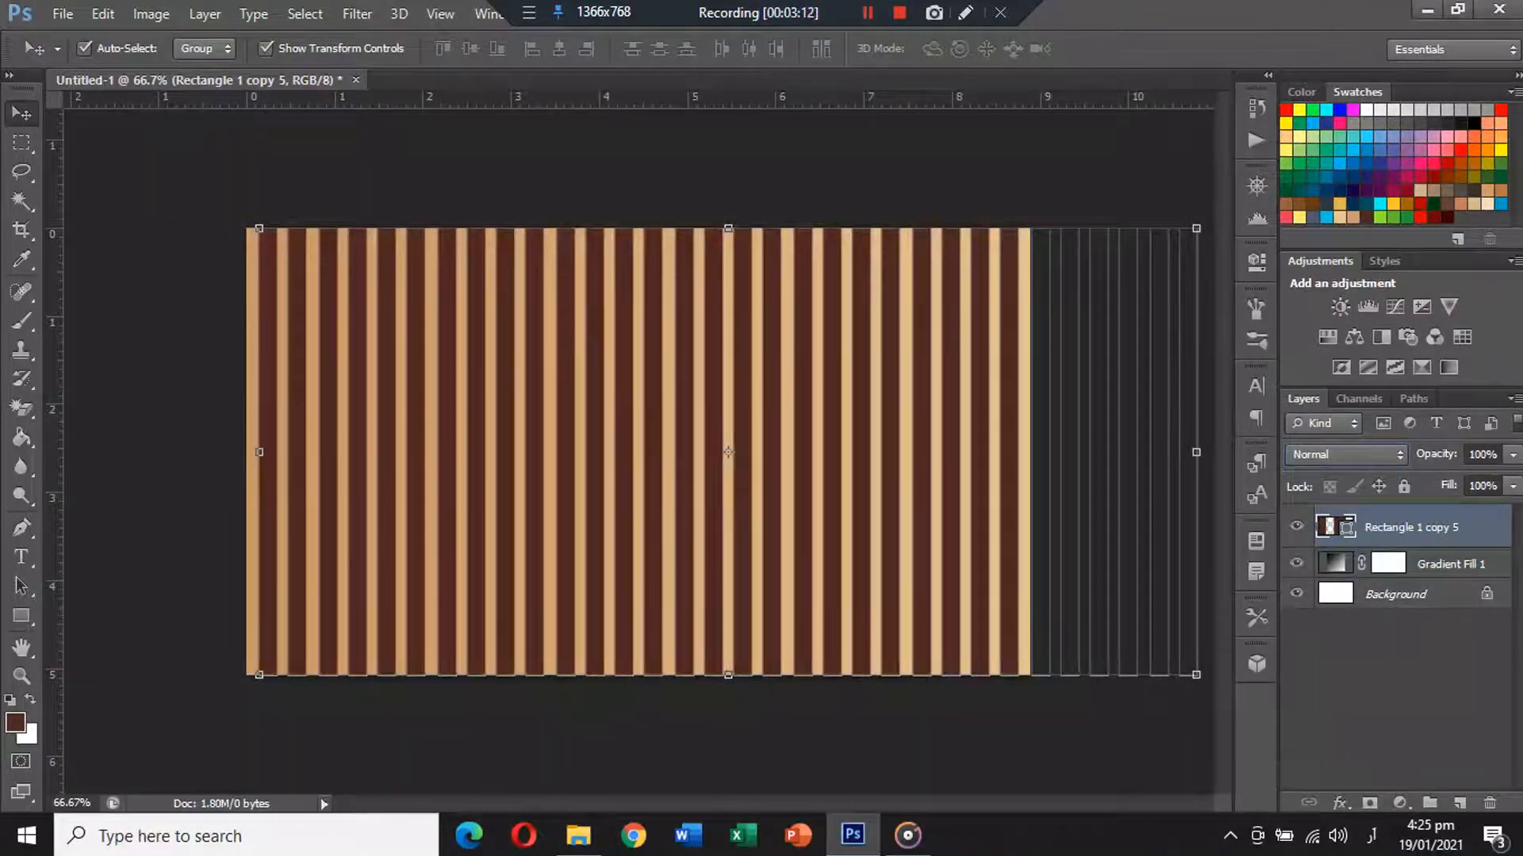
Lower the merged stripe layer's opacity to 37%.
{"action": "left_click", "coordinate": [1512, 486]}
{"action": "left_click_drag", "start_coordinate": [1483, 479], "coordinate": [1440, 479]}
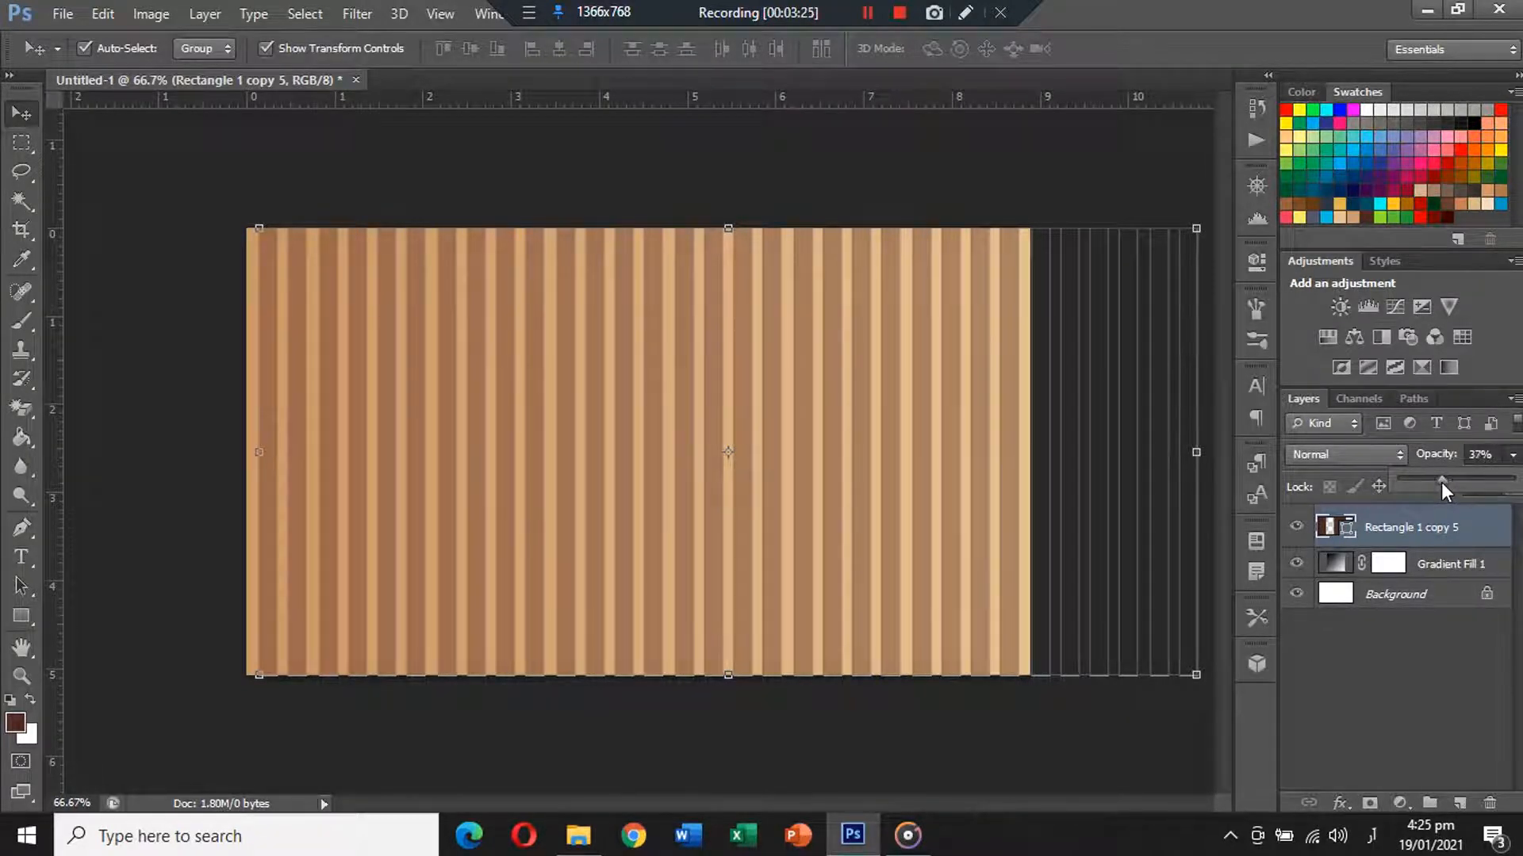
{"action": "left_click", "coordinate": [1055, 188]}
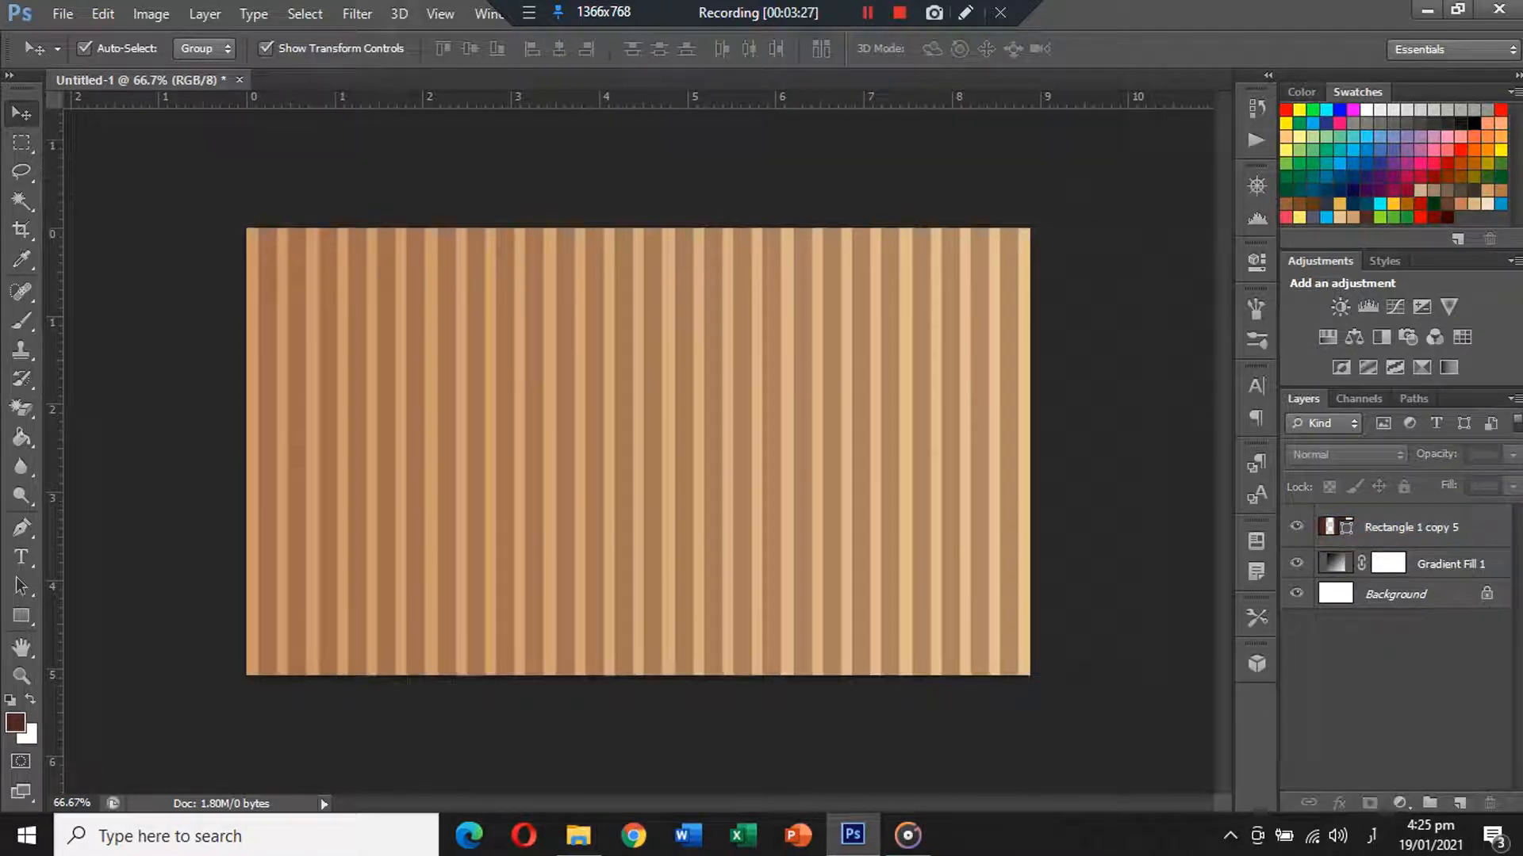
{"action": "left_click", "coordinate": [900, 14]}
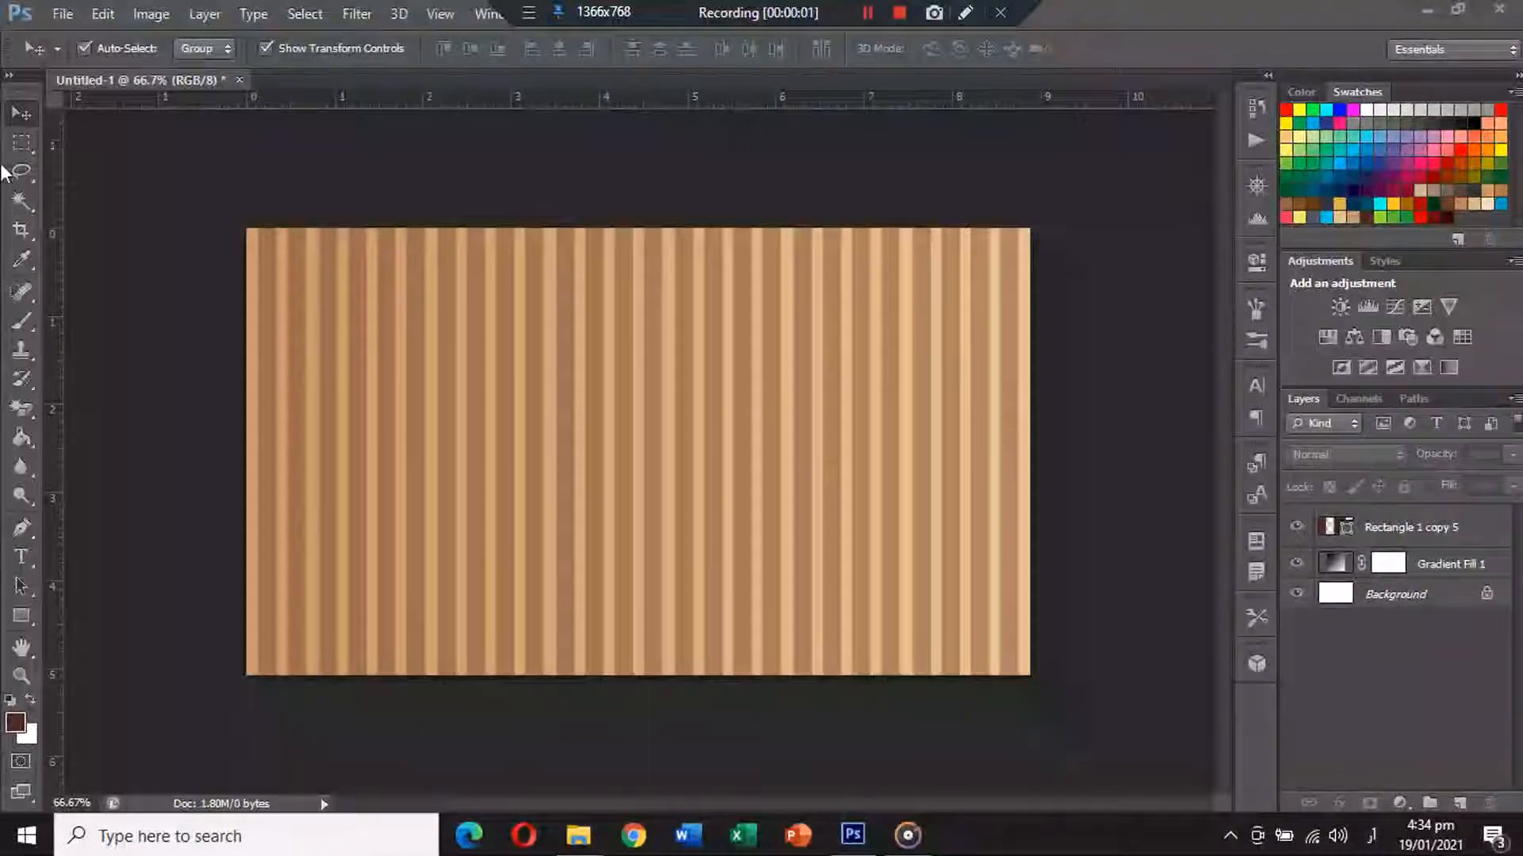
Open Logo.png, copy the round coffee shop logo, close the file and paste the logo into the striped card.
{"action": "left_click", "coordinate": [62, 23]}
{"action": "left_click", "coordinate": [70, 59]}
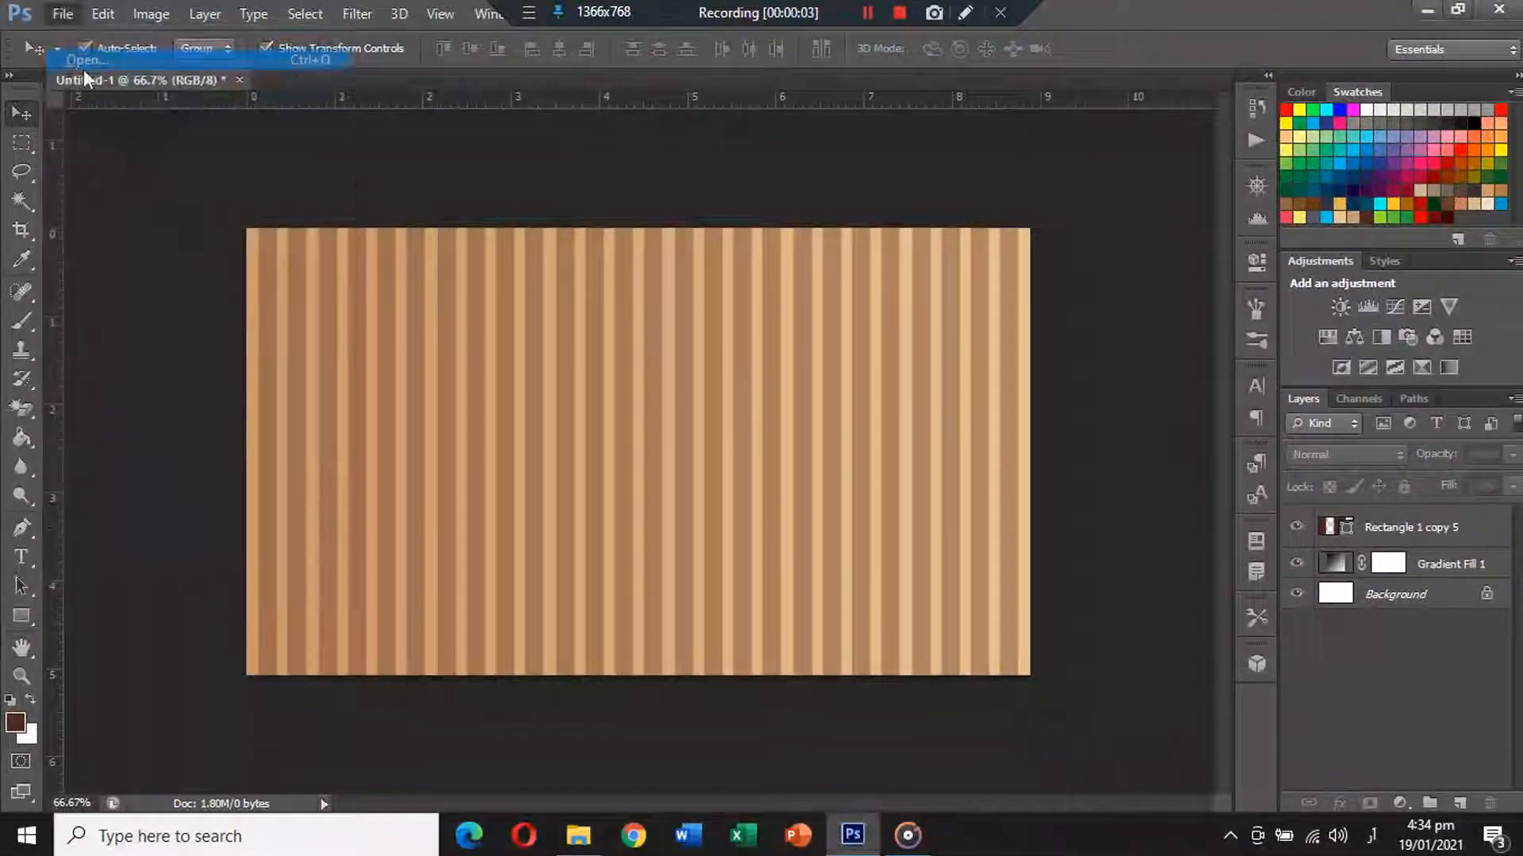
{"action": "double_click", "coordinate": [875, 282]}
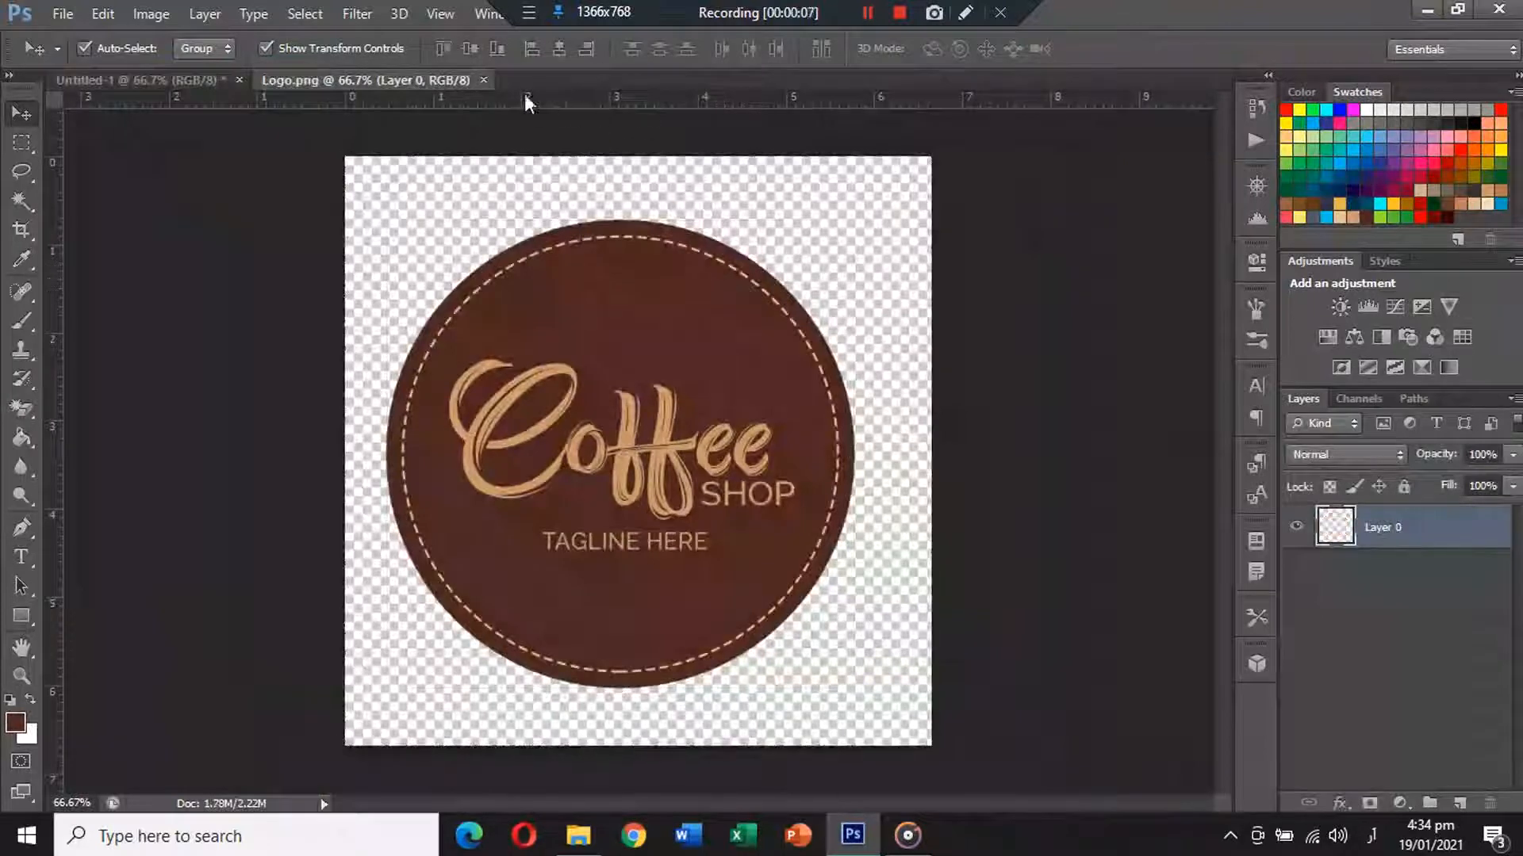
{"action": "left_click", "coordinate": [492, 79]}
{"action": "left_click", "coordinate": [766, 329]}
{"action": "key", "text": "ctrl+v"}
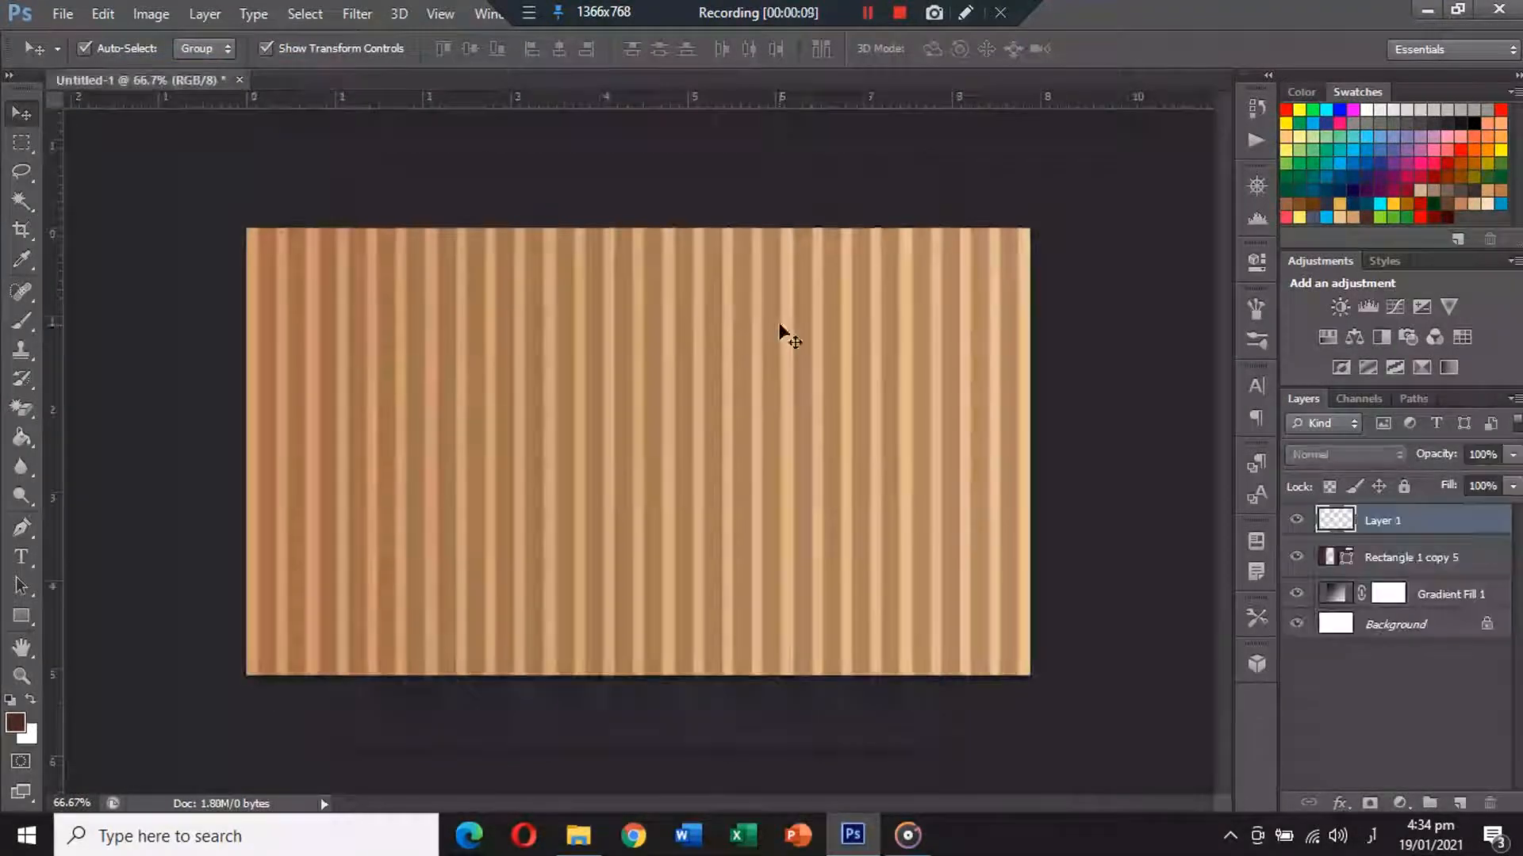
Scale the pasted logo proportionally around its center to about 52.71% and center it vertically on the card.
{"action": "key", "text": "ctrl+t"}
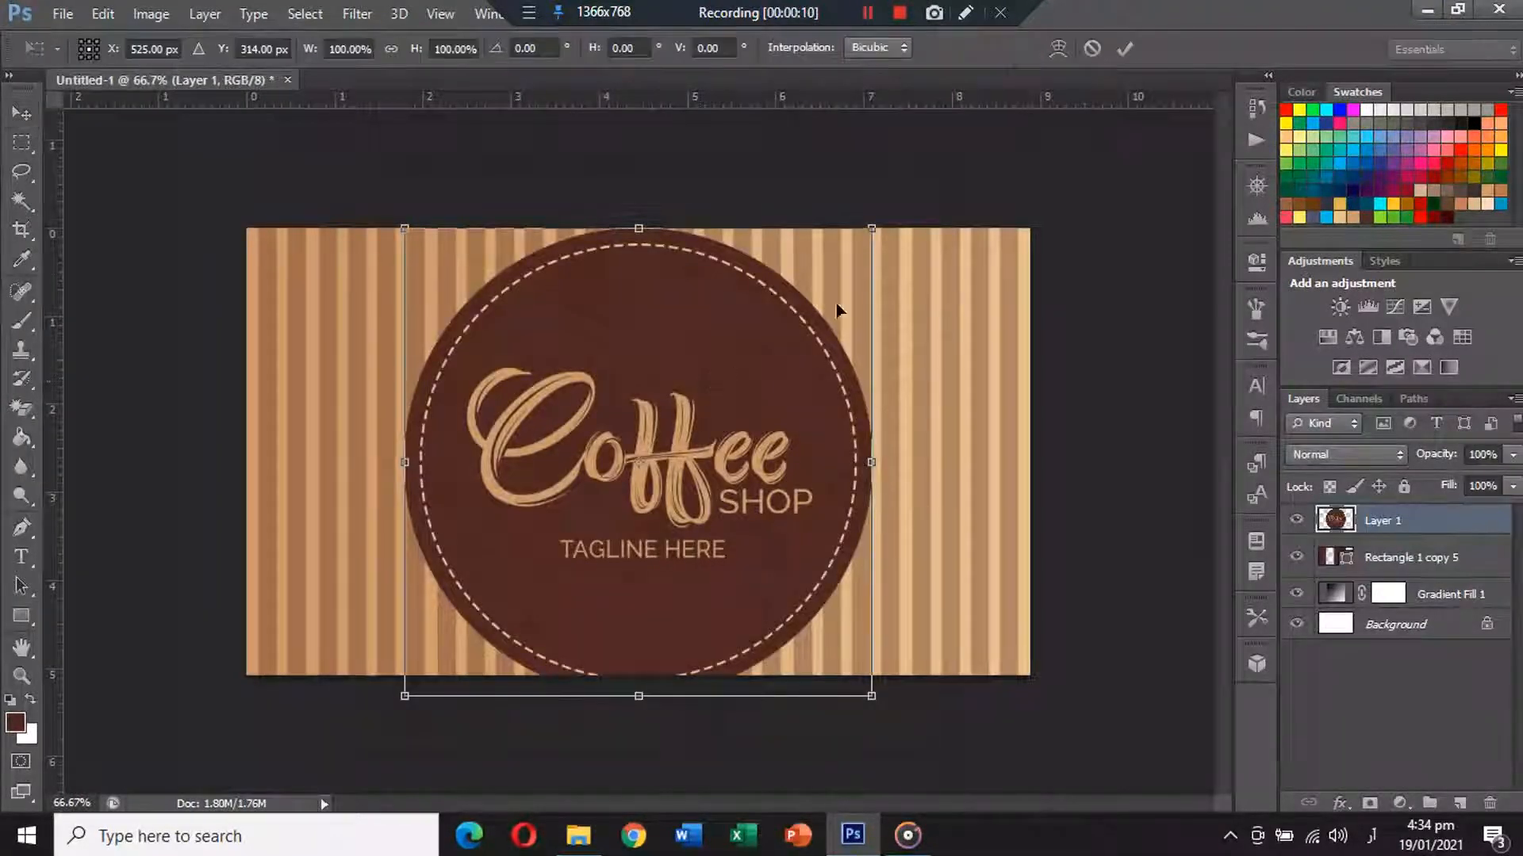
{"action": "left_click_drag", "start_coordinate": [872, 229], "coordinate": [764, 328]}
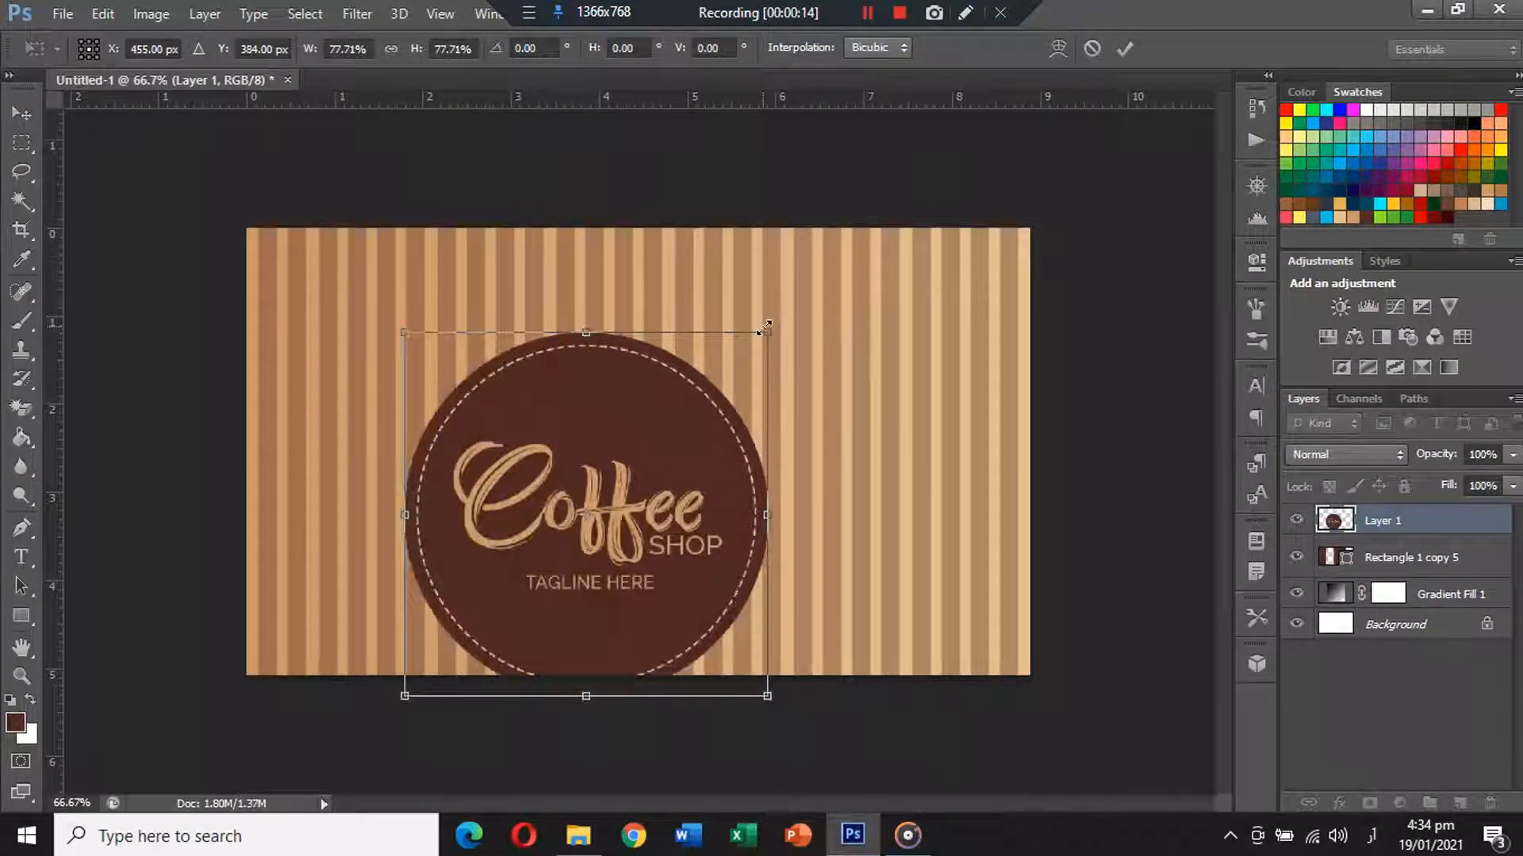
{"action": "key", "text": "ctrl+z"}
{"action": "left_click_drag", "start_coordinate": [873, 231], "coordinate": [754, 329]}
{"action": "key", "text": "Return"}
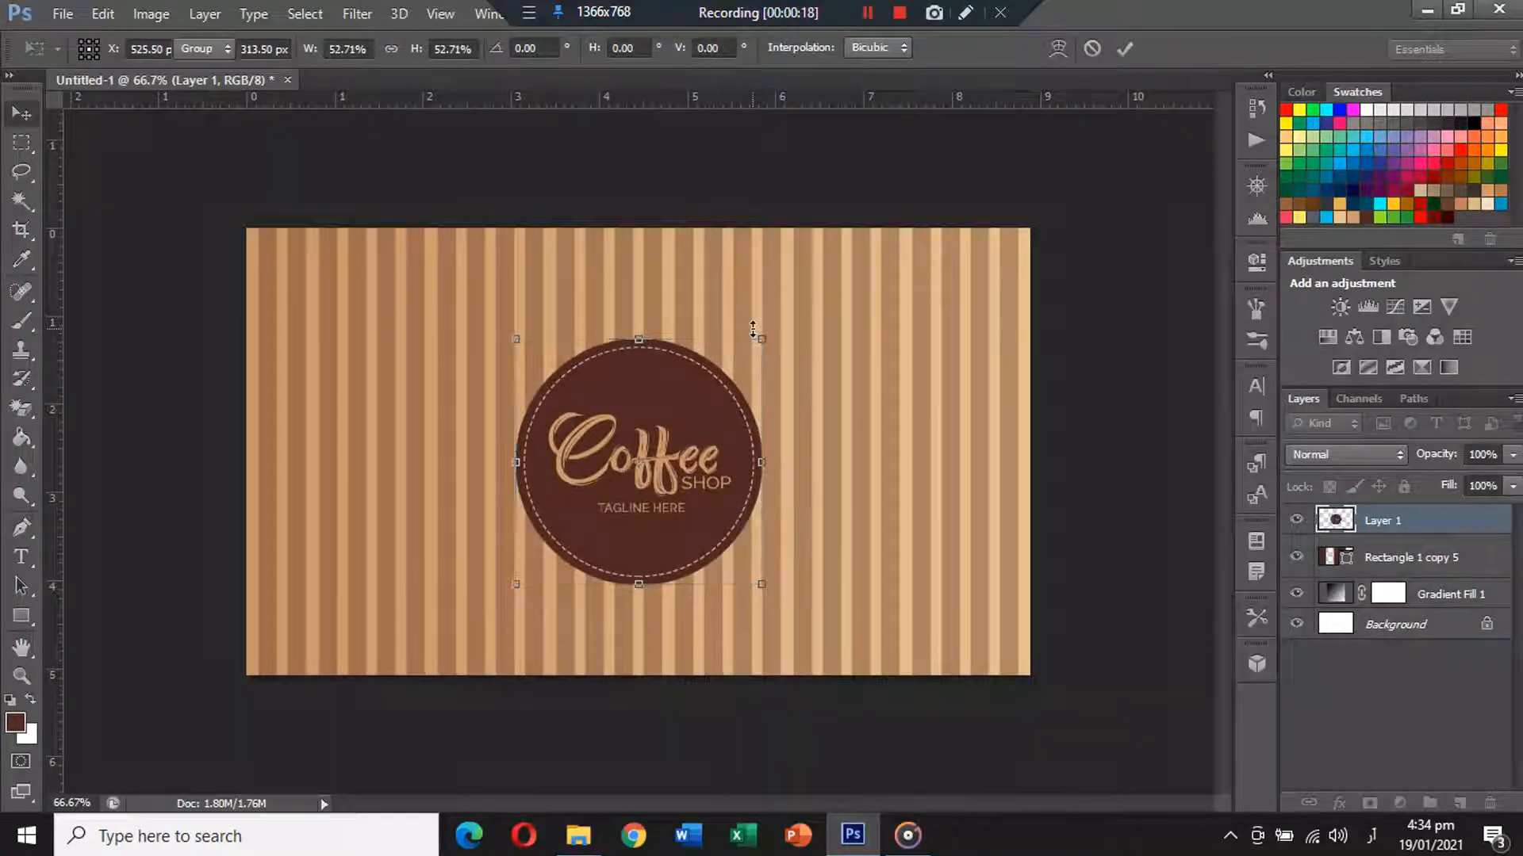
{"action": "left_click", "coordinate": [1477, 597], "text": "ctrl"}
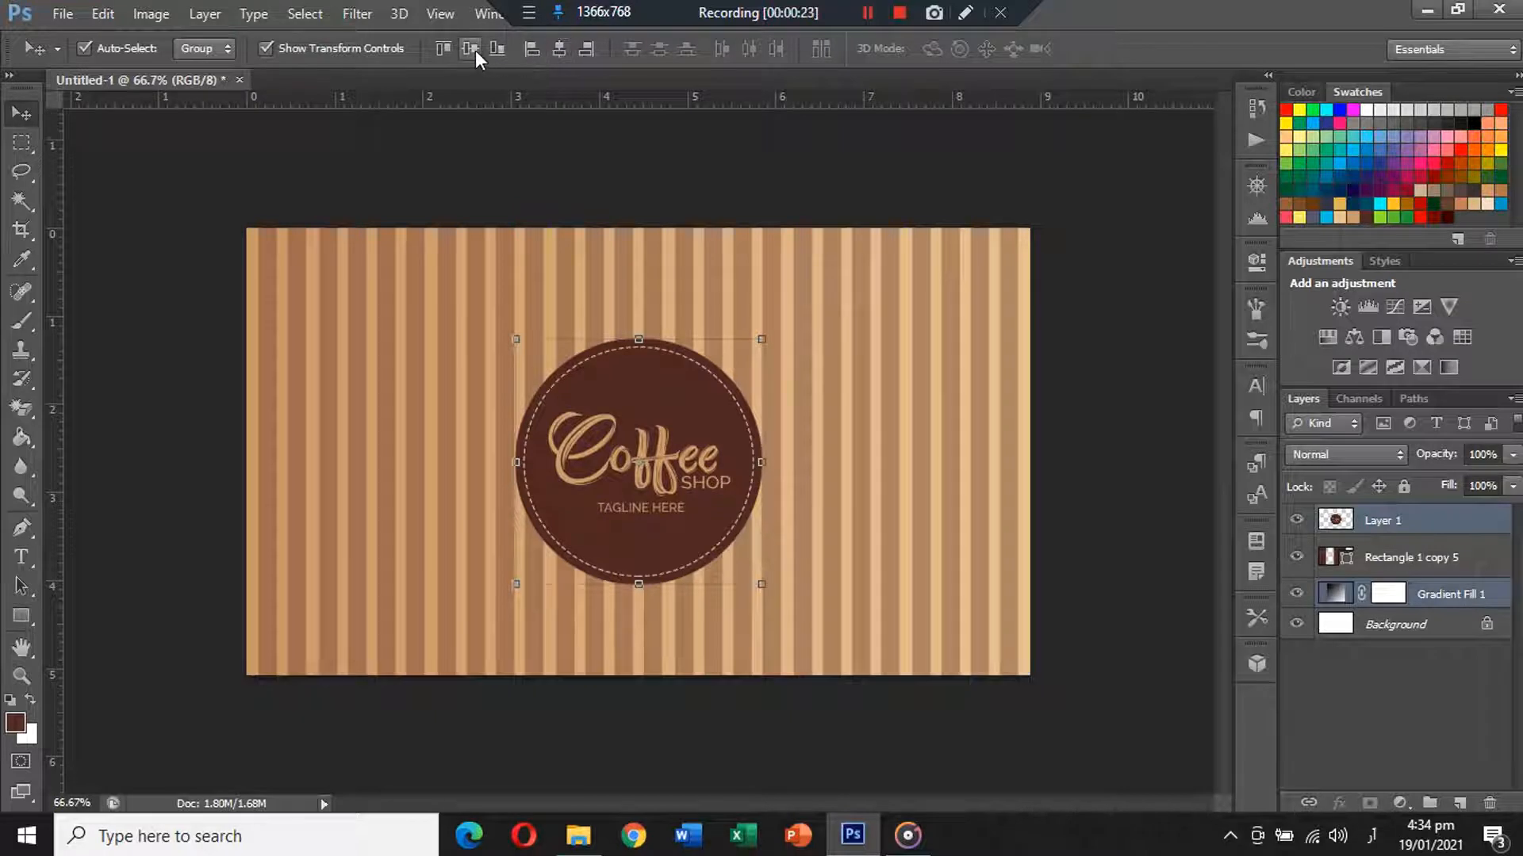
{"action": "left_click_drag", "start_coordinate": [665, 368], "coordinate": [657, 366]}
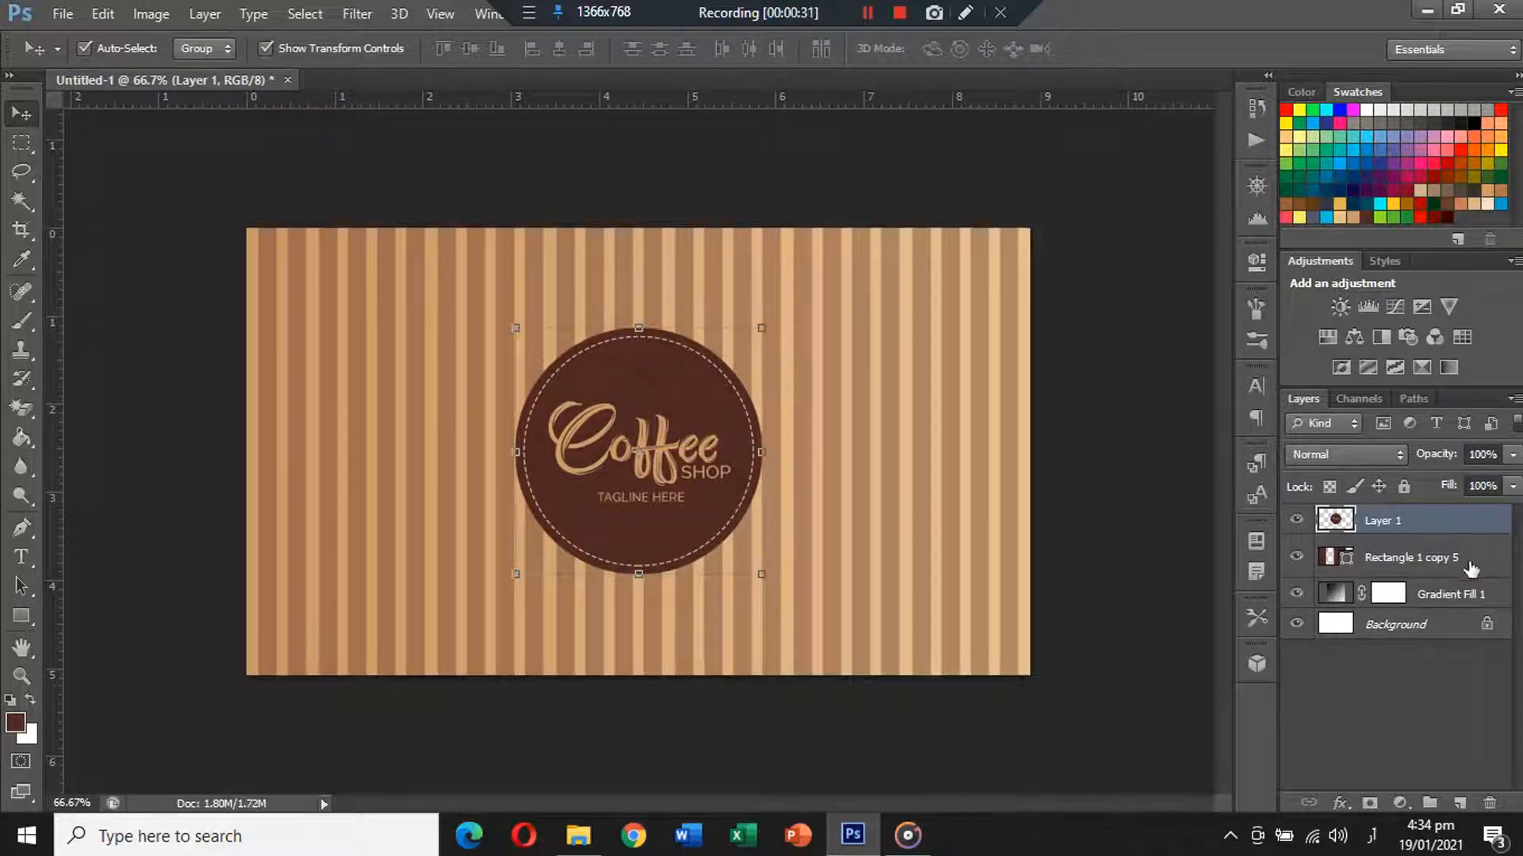
Group the logo, stripe and gradient fill layers together.
{"action": "left_click", "coordinate": [1472, 593], "text": "shift"}
{"action": "key", "text": "ctrl+g"}
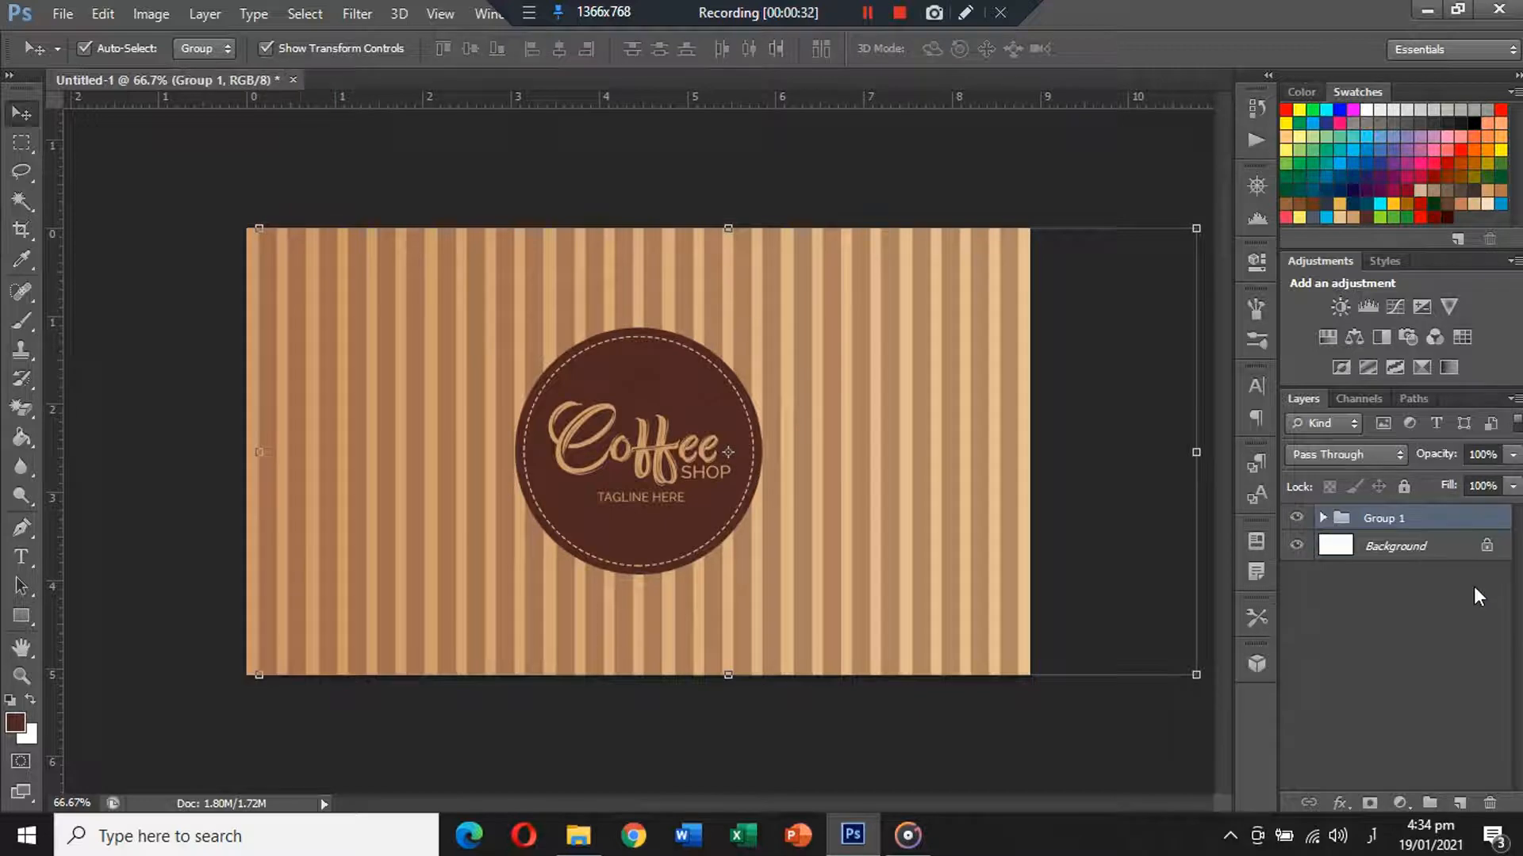
{"action": "double_click", "coordinate": [1413, 523]}
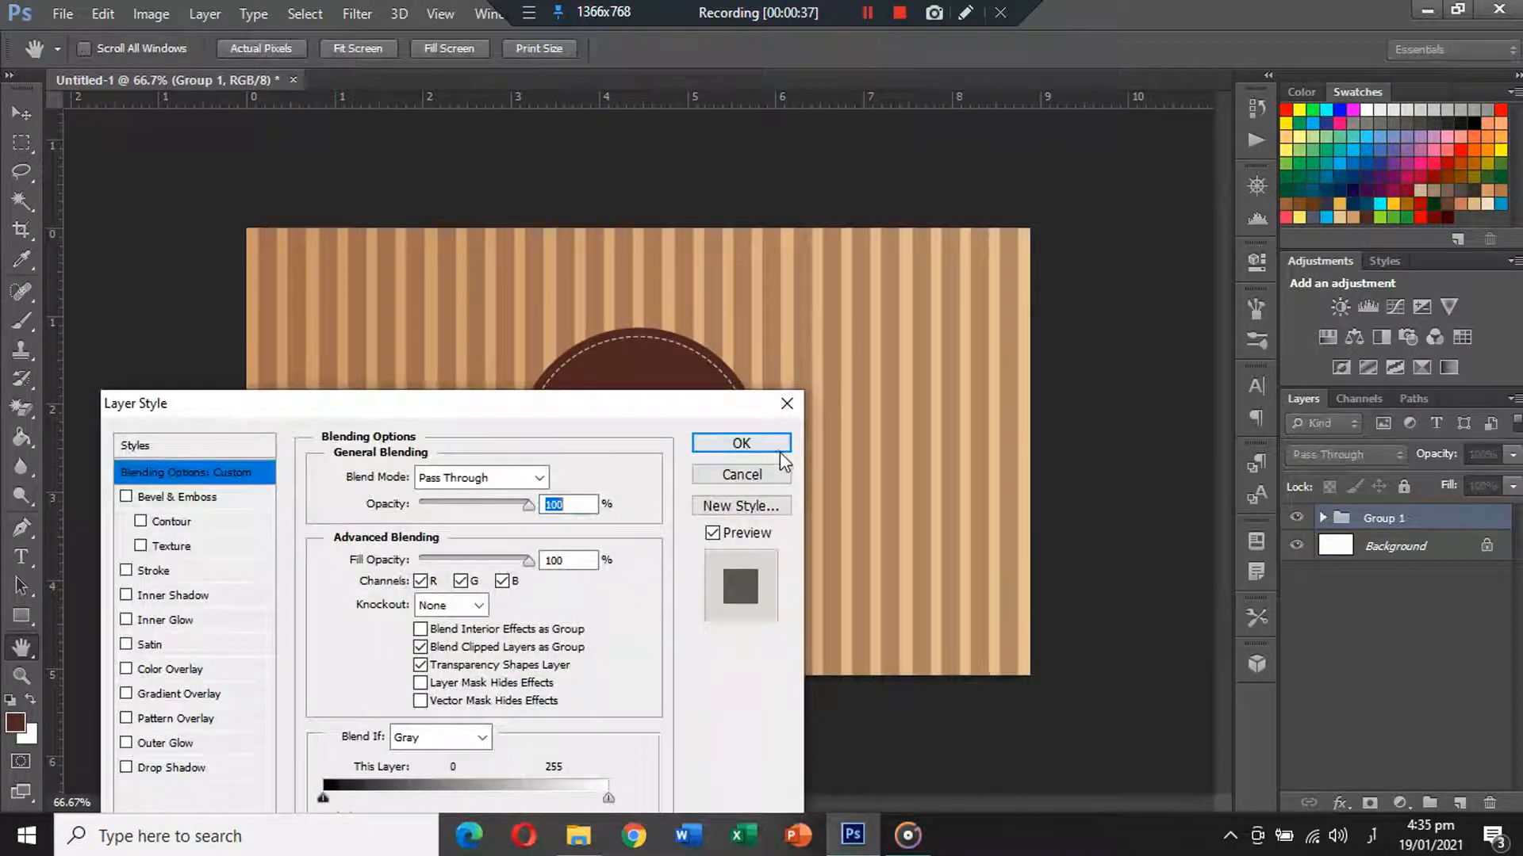
{"action": "left_click", "coordinate": [776, 447]}
Switch the keyboard input to English (United States) and rename the new layer group as "Back Side".
{"action": "double_click", "coordinate": [1384, 518]}
{"action": "key", "text": "ctrl+v"}
{"action": "key", "text": "ctrl+z"}
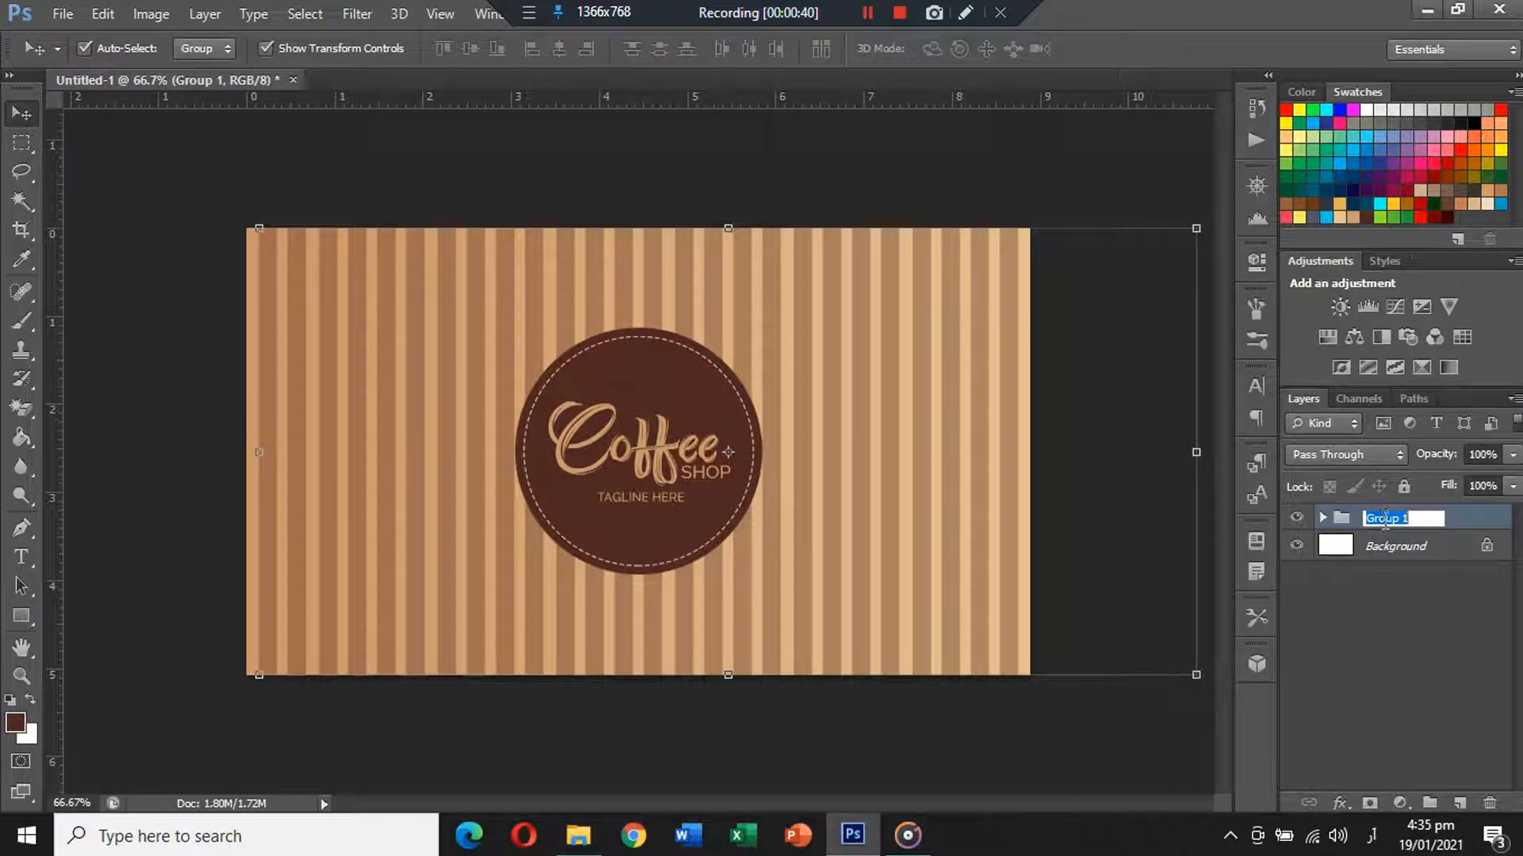
{"action": "left_click", "coordinate": [1371, 835]}
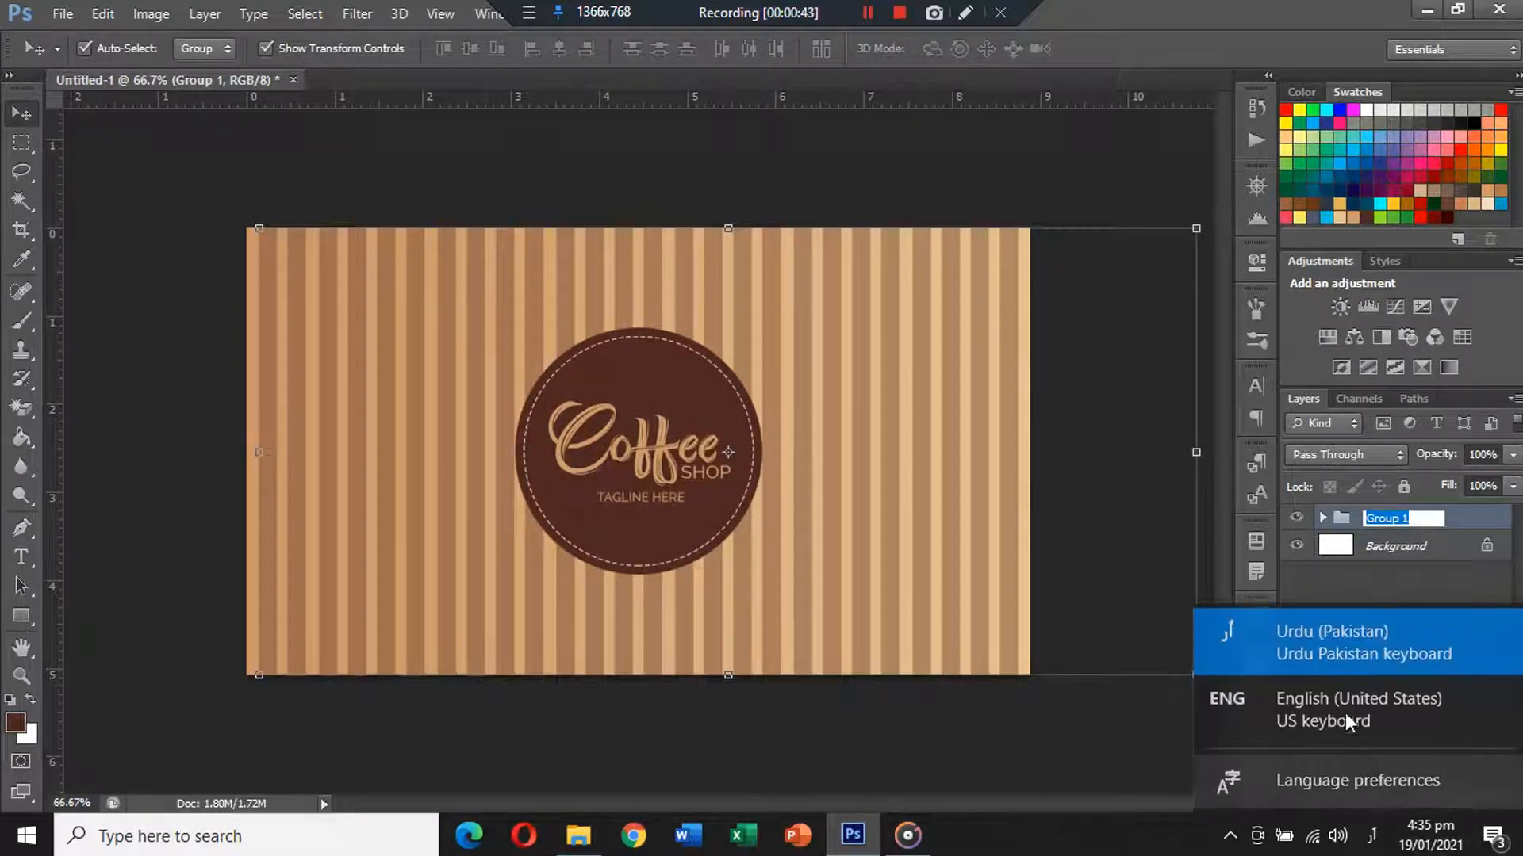
{"action": "left_click", "coordinate": [1336, 702]}
{"action": "type", "text": "Bac"}
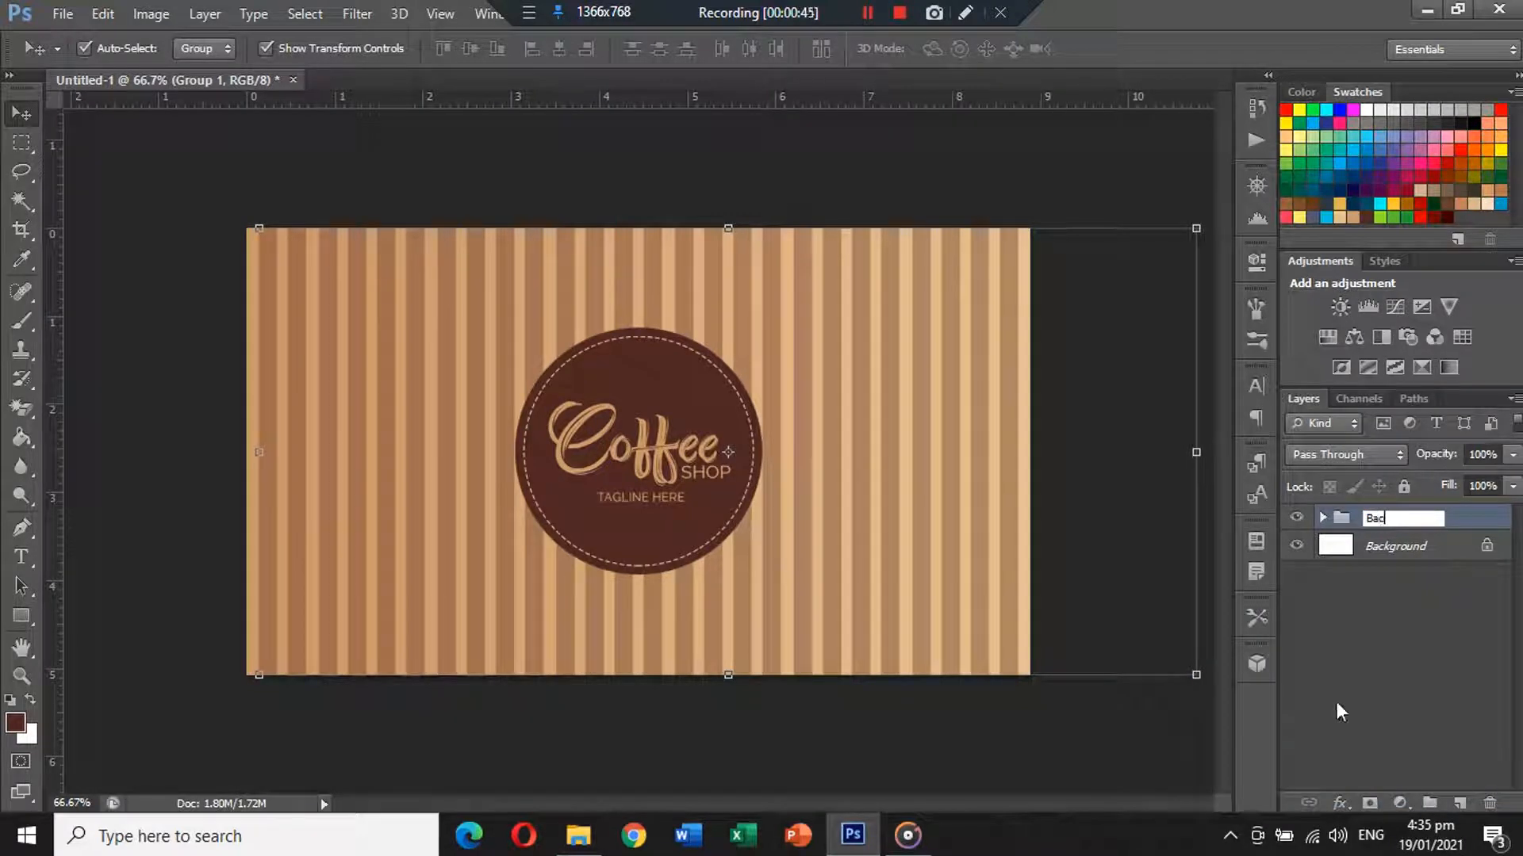
{"action": "type", "text": "k Side"}
{"action": "key", "text": "Return"}
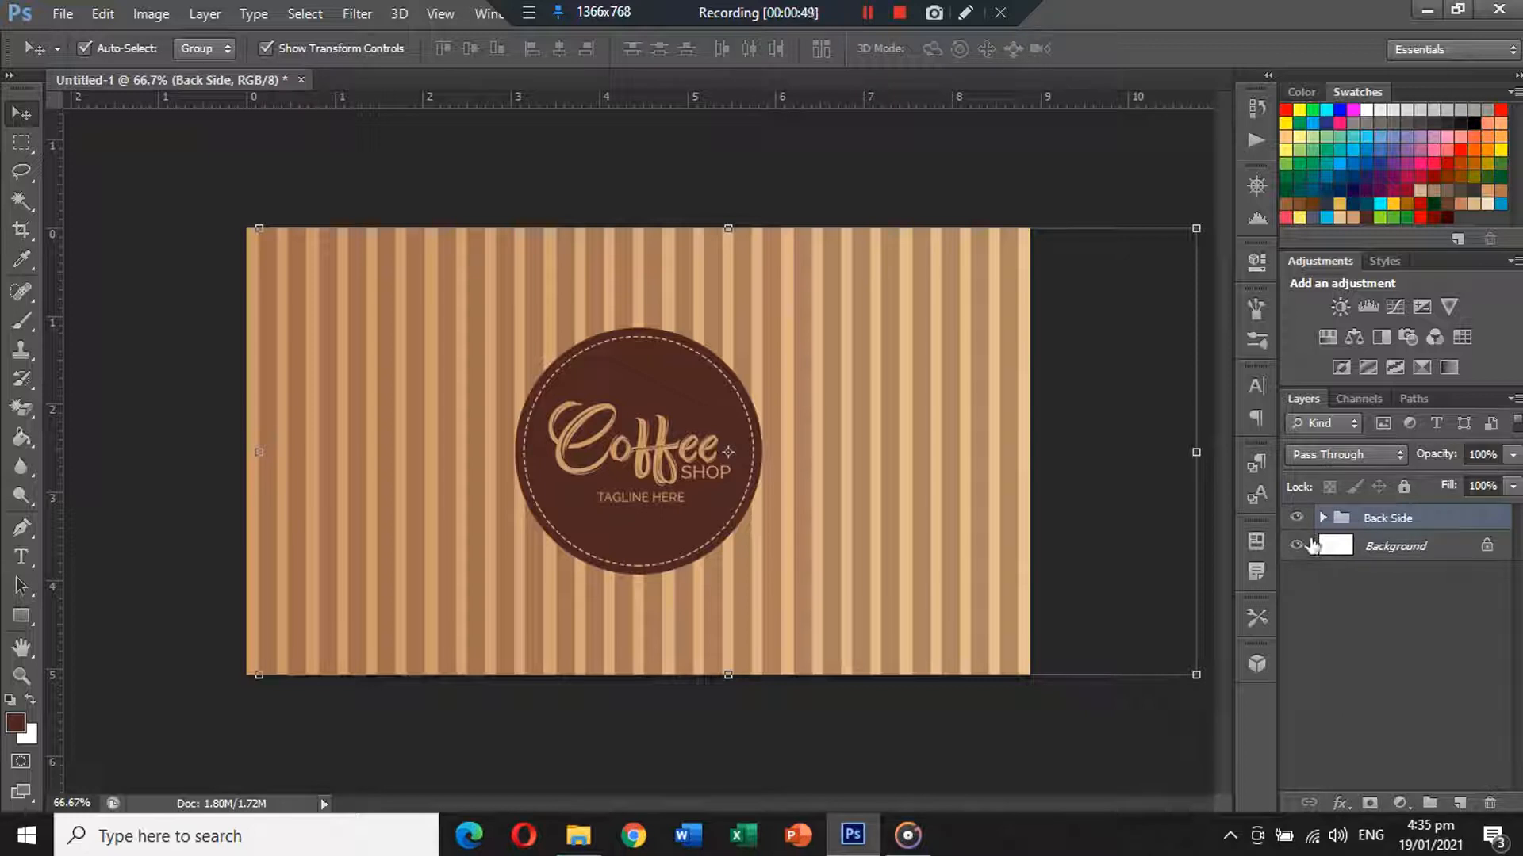
Duplicate the gradient fill layer above the Back Side group, then collapse and hide that group.
{"action": "left_click", "coordinate": [1296, 599]}
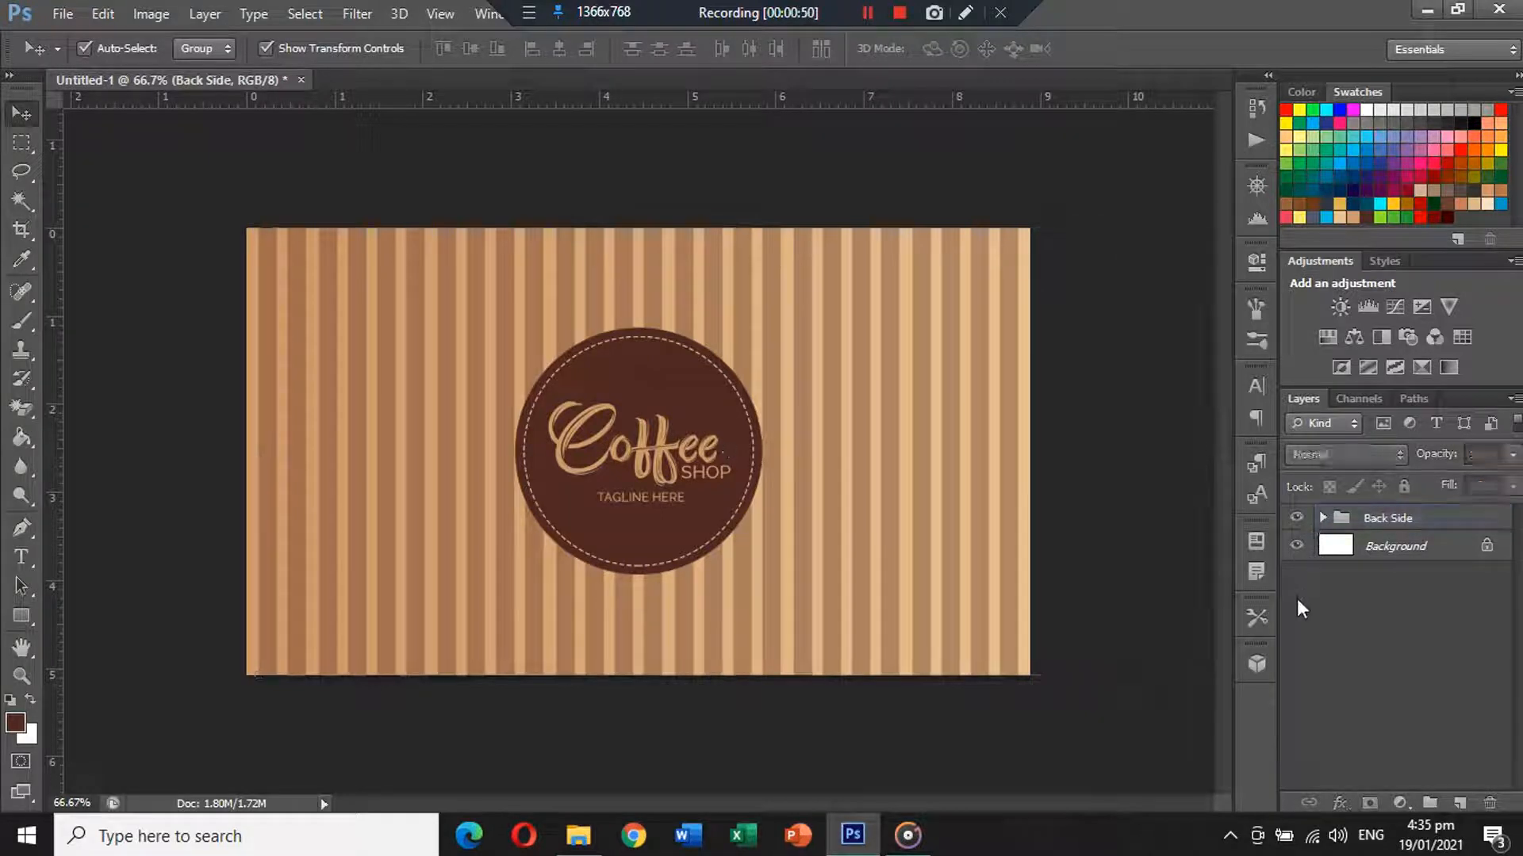
{"action": "left_click", "coordinate": [1323, 519]}
{"action": "left_click", "coordinate": [1403, 625]}
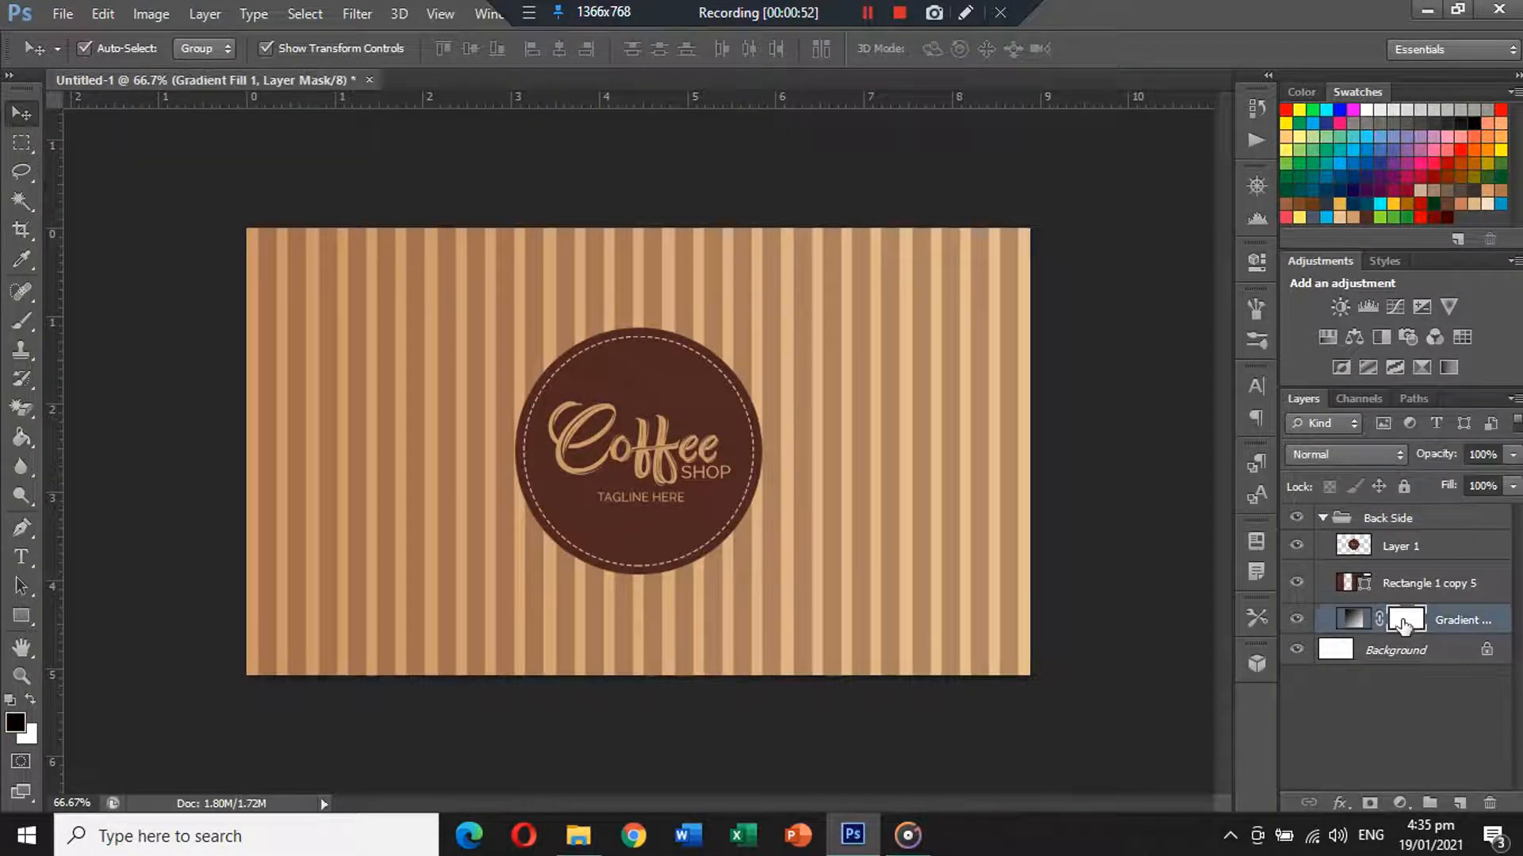
{"action": "left_click_drag", "start_coordinate": [1403, 625], "coordinate": [1412, 514]}
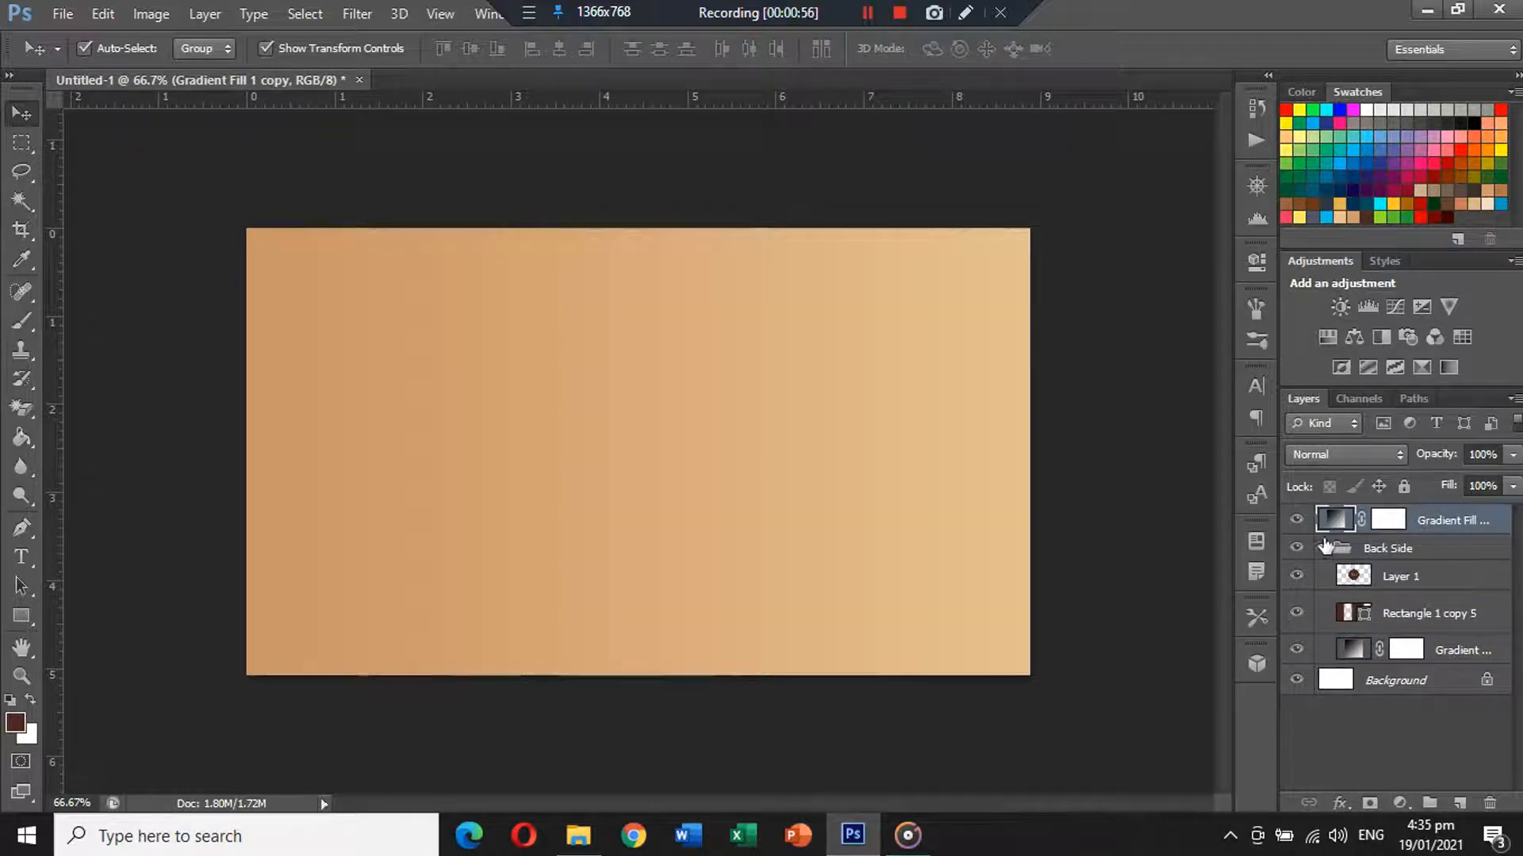
{"action": "left_click", "coordinate": [1323, 547]}
{"action": "left_click", "coordinate": [1295, 548]}
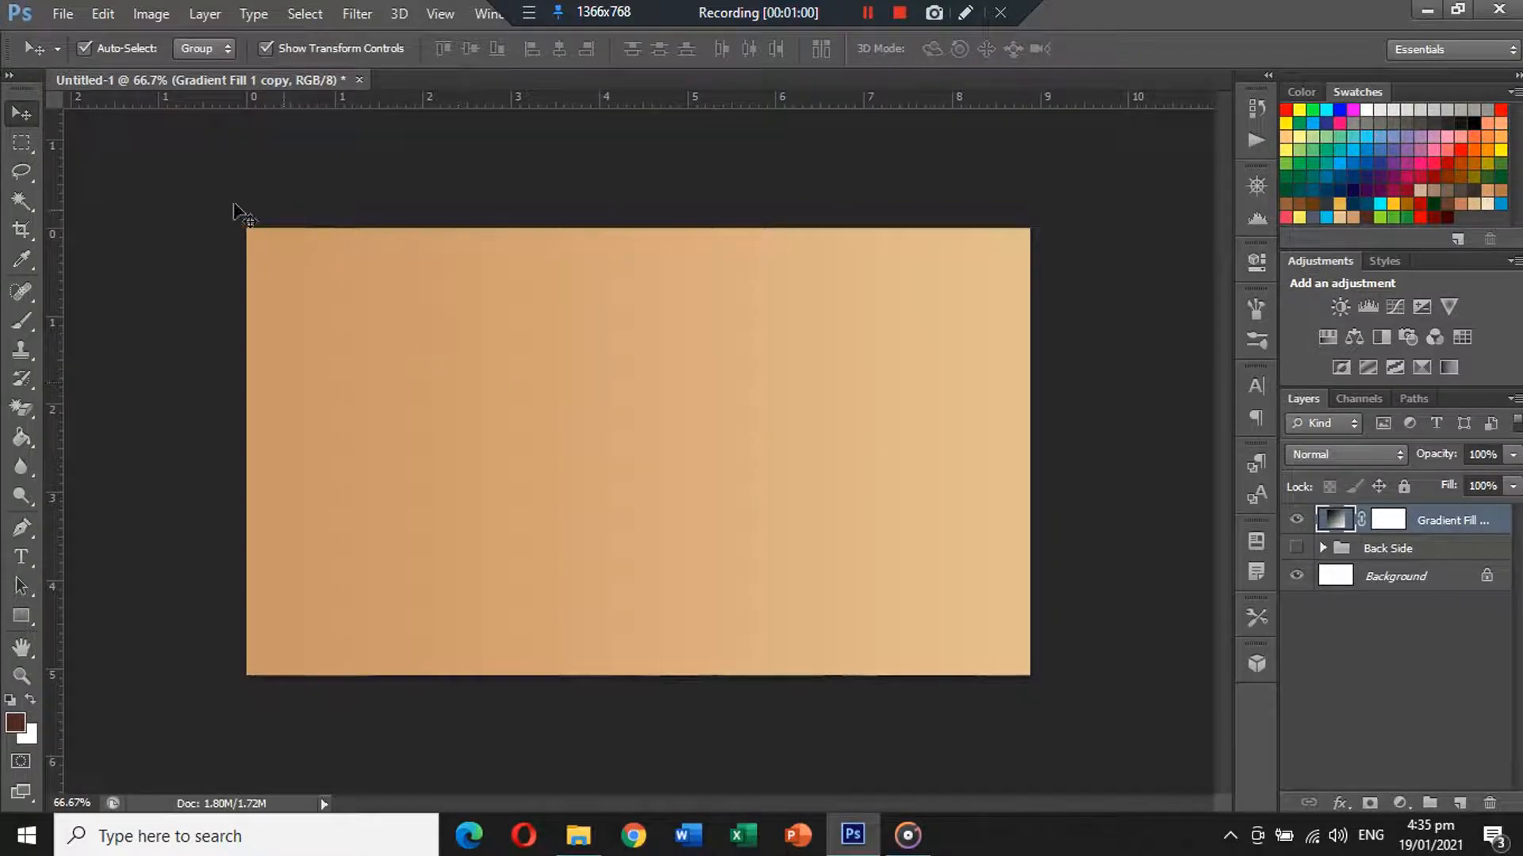
Open klipartz.com.png, cut its coffee bean pattern, close that file and paste the pattern above the gradient on the card.
{"action": "left_click", "coordinate": [65, 23]}
{"action": "left_click", "coordinate": [78, 59]}
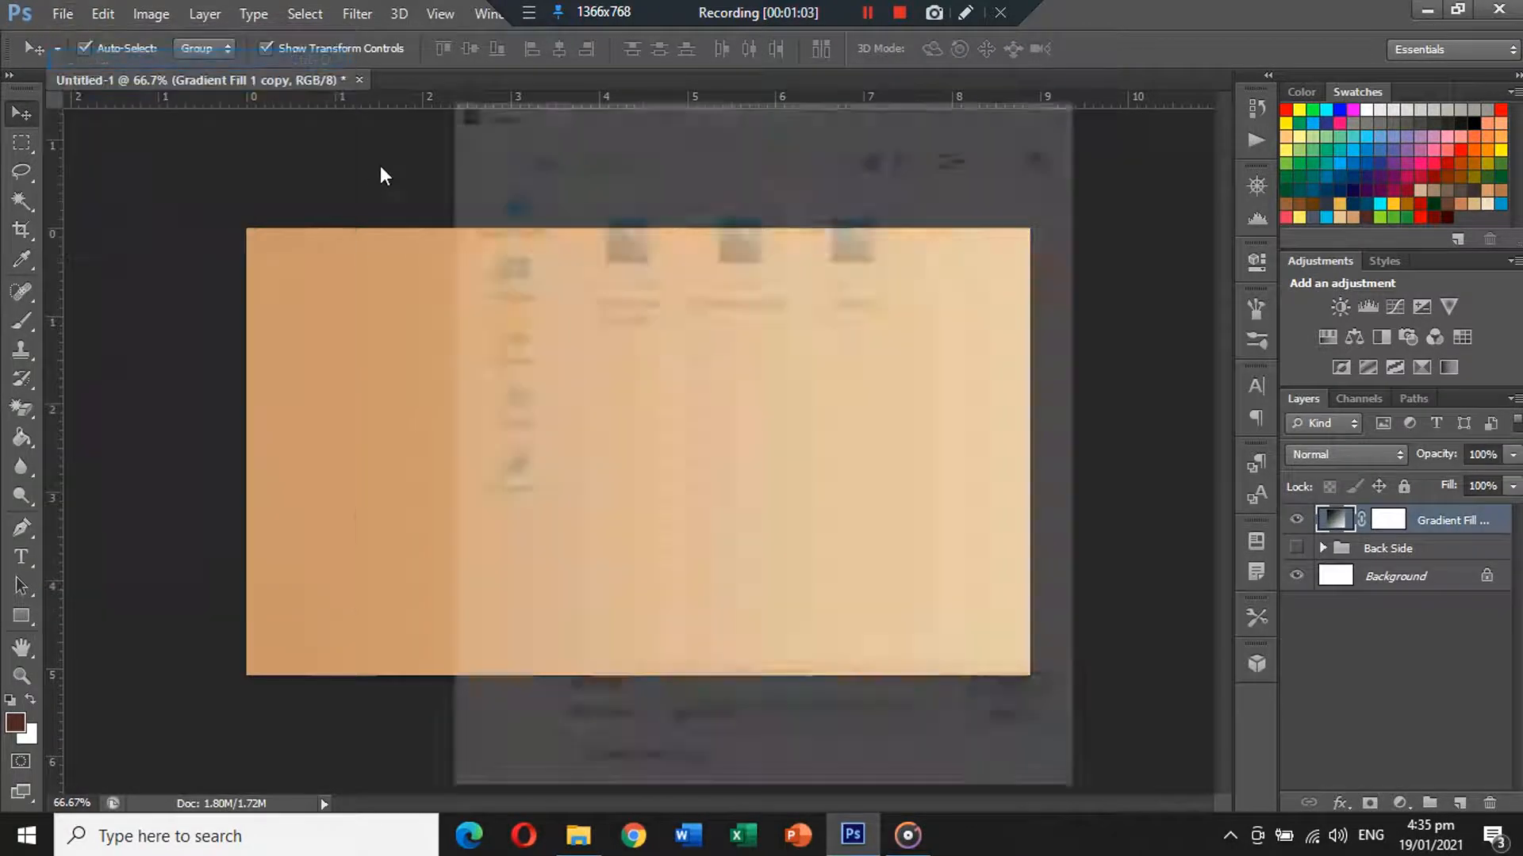
{"action": "double_click", "coordinate": [763, 273]}
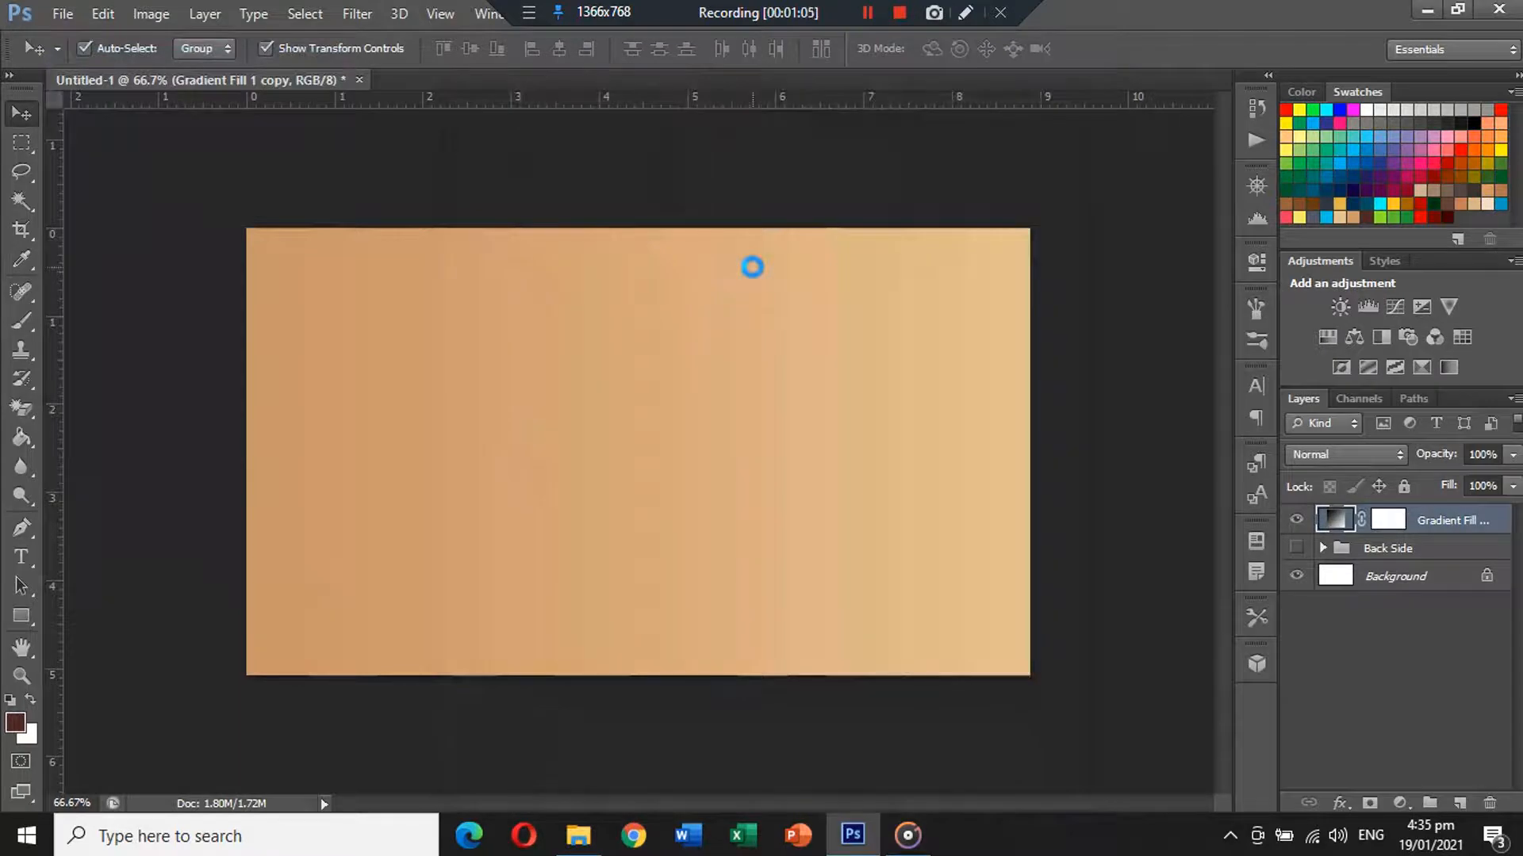
{"action": "key", "text": "Delete"}
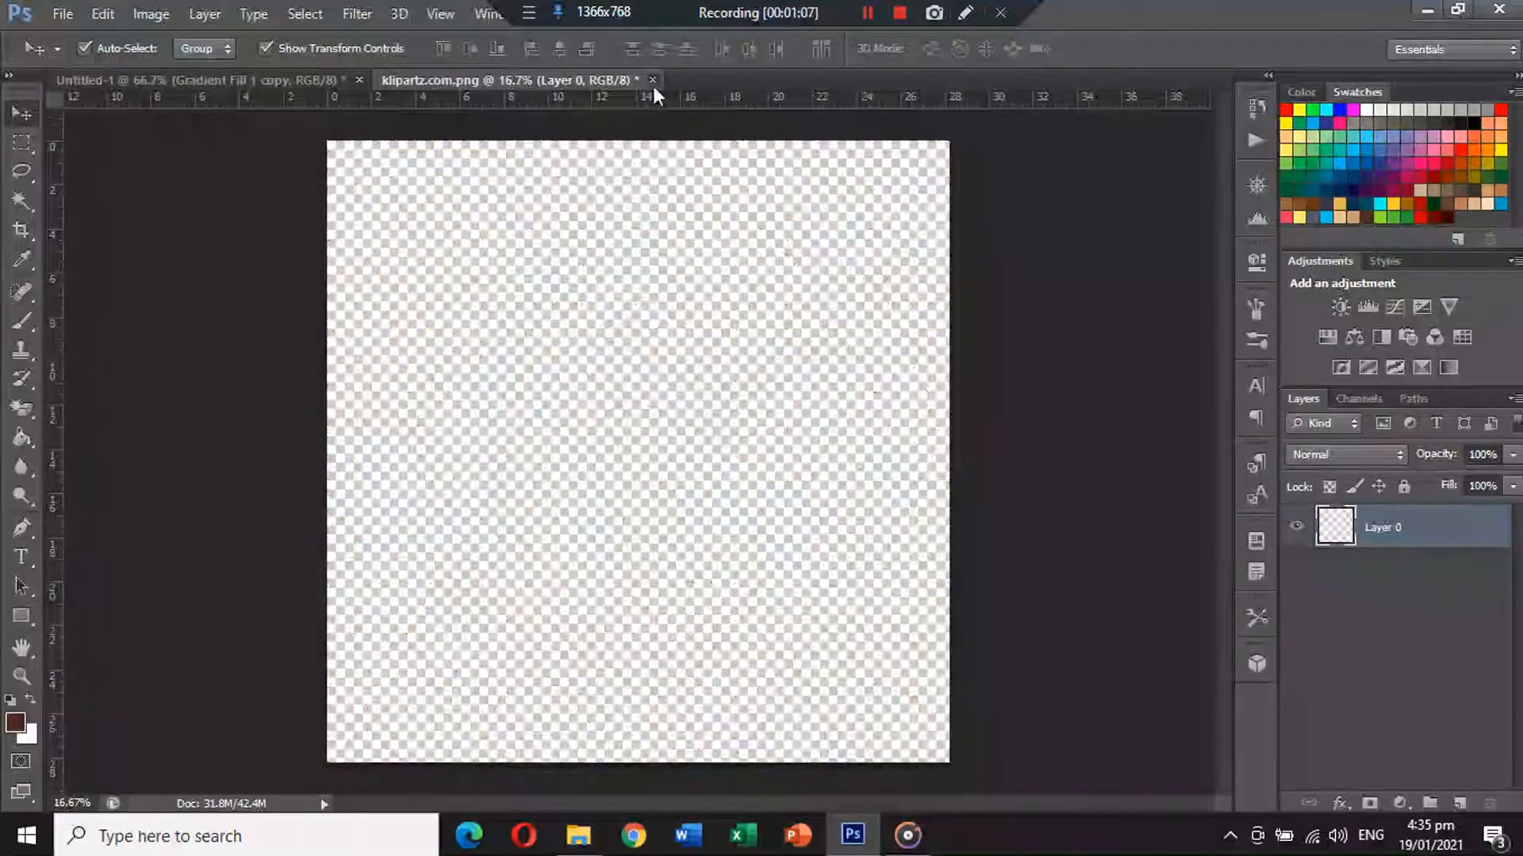
{"action": "left_click", "coordinate": [653, 80]}
{"action": "left_click", "coordinate": [767, 328]}
{"action": "key", "text": "ctrl+v"}
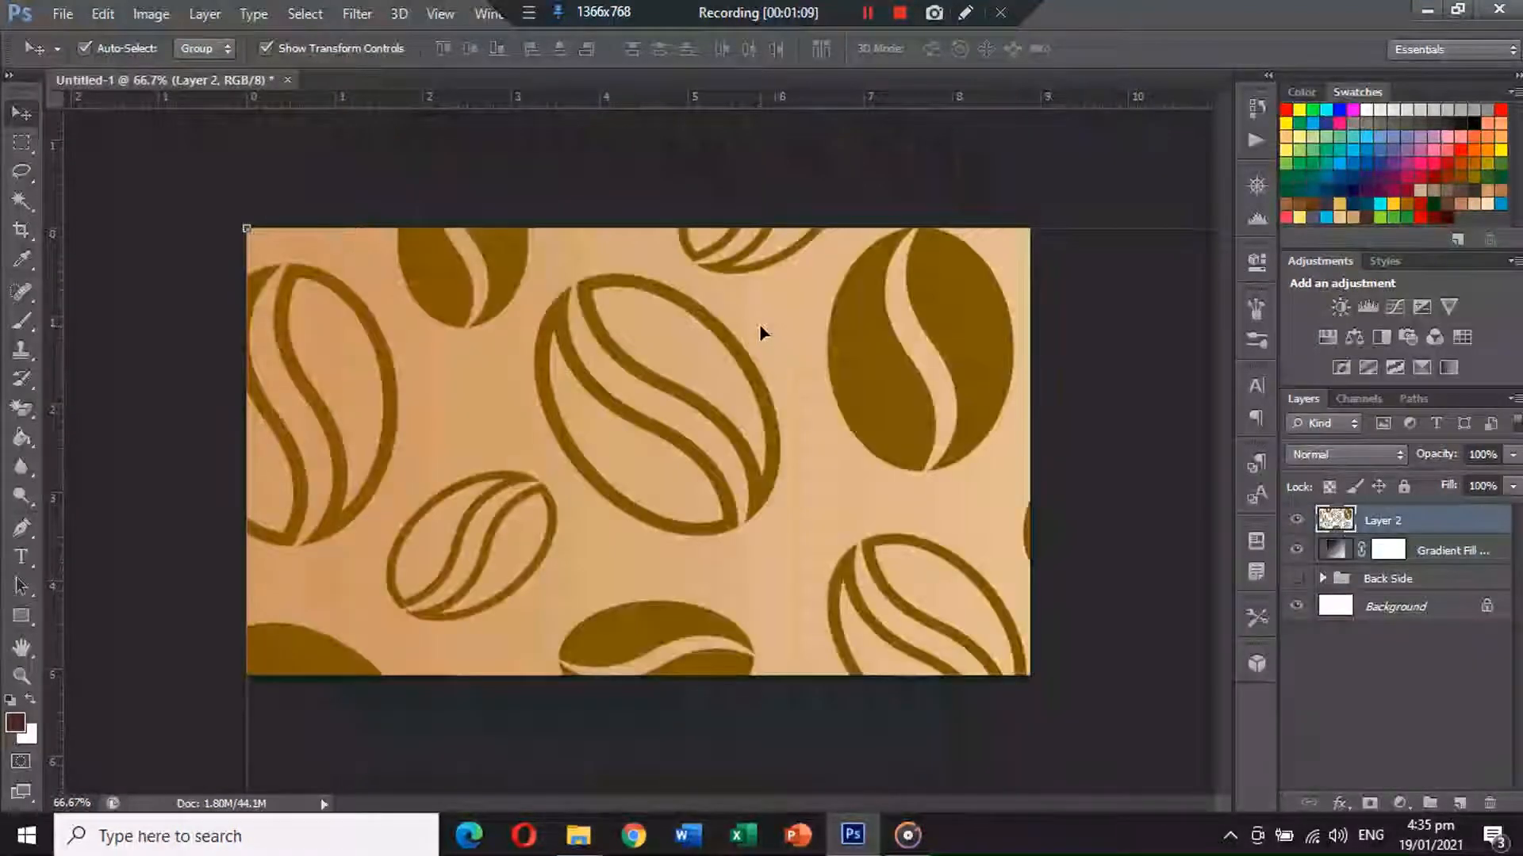
Scale the coffee bean pattern down proportionally to slightly wider than the card and center it over the card.
{"action": "key", "text": "ctrl+t"}
{"action": "scroll", "coordinate": [582, 274], "scroll_direction": "down", "scroll_amount": 5}
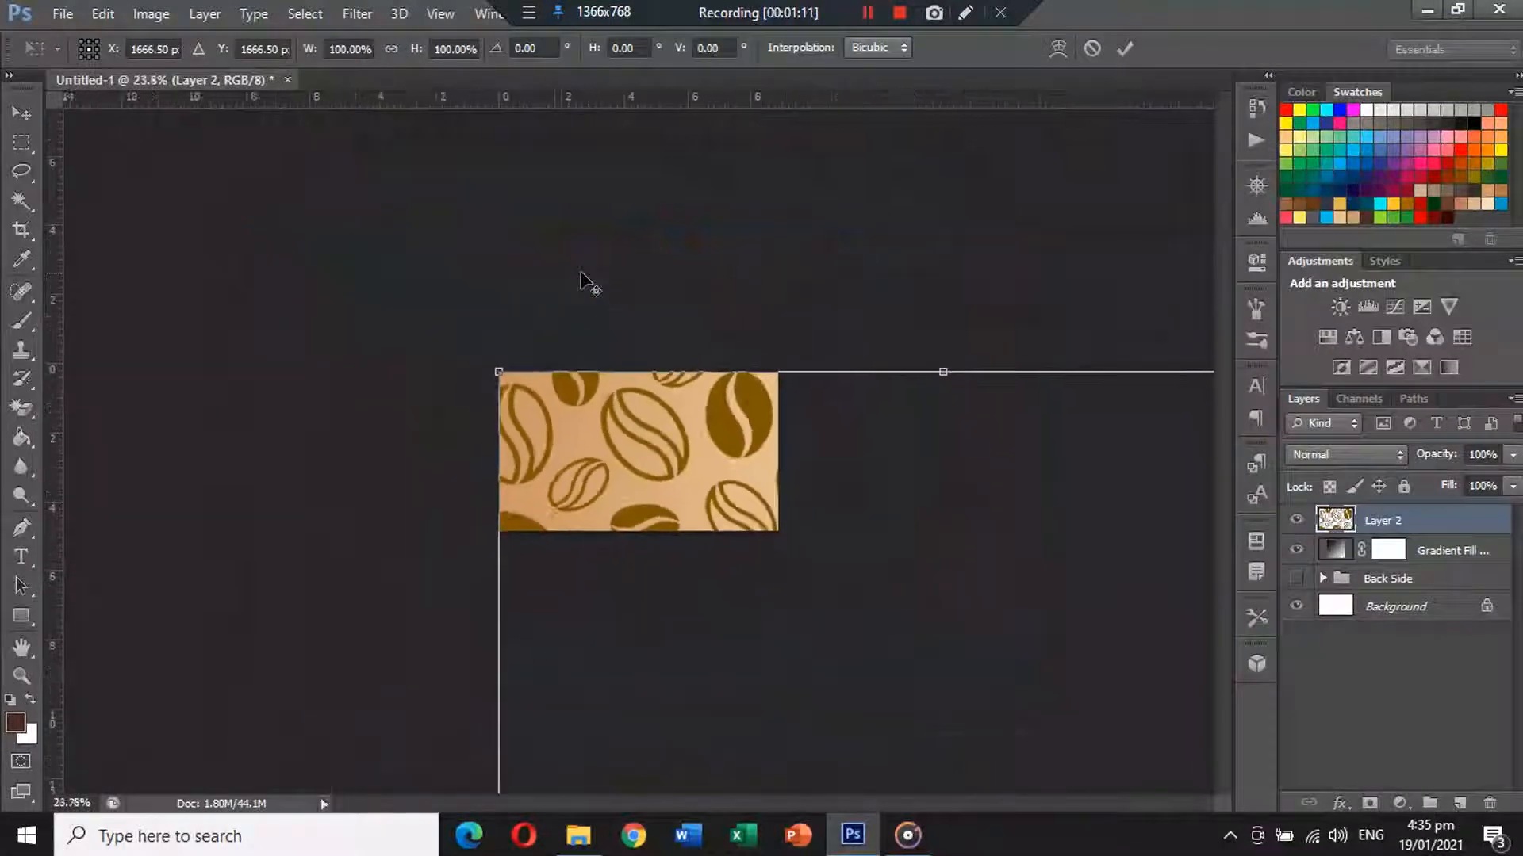
{"action": "left_click_drag", "start_coordinate": [523, 384], "coordinate": [744, 608]}
{"action": "left_click_drag", "start_coordinate": [882, 694], "coordinate": [632, 392]}
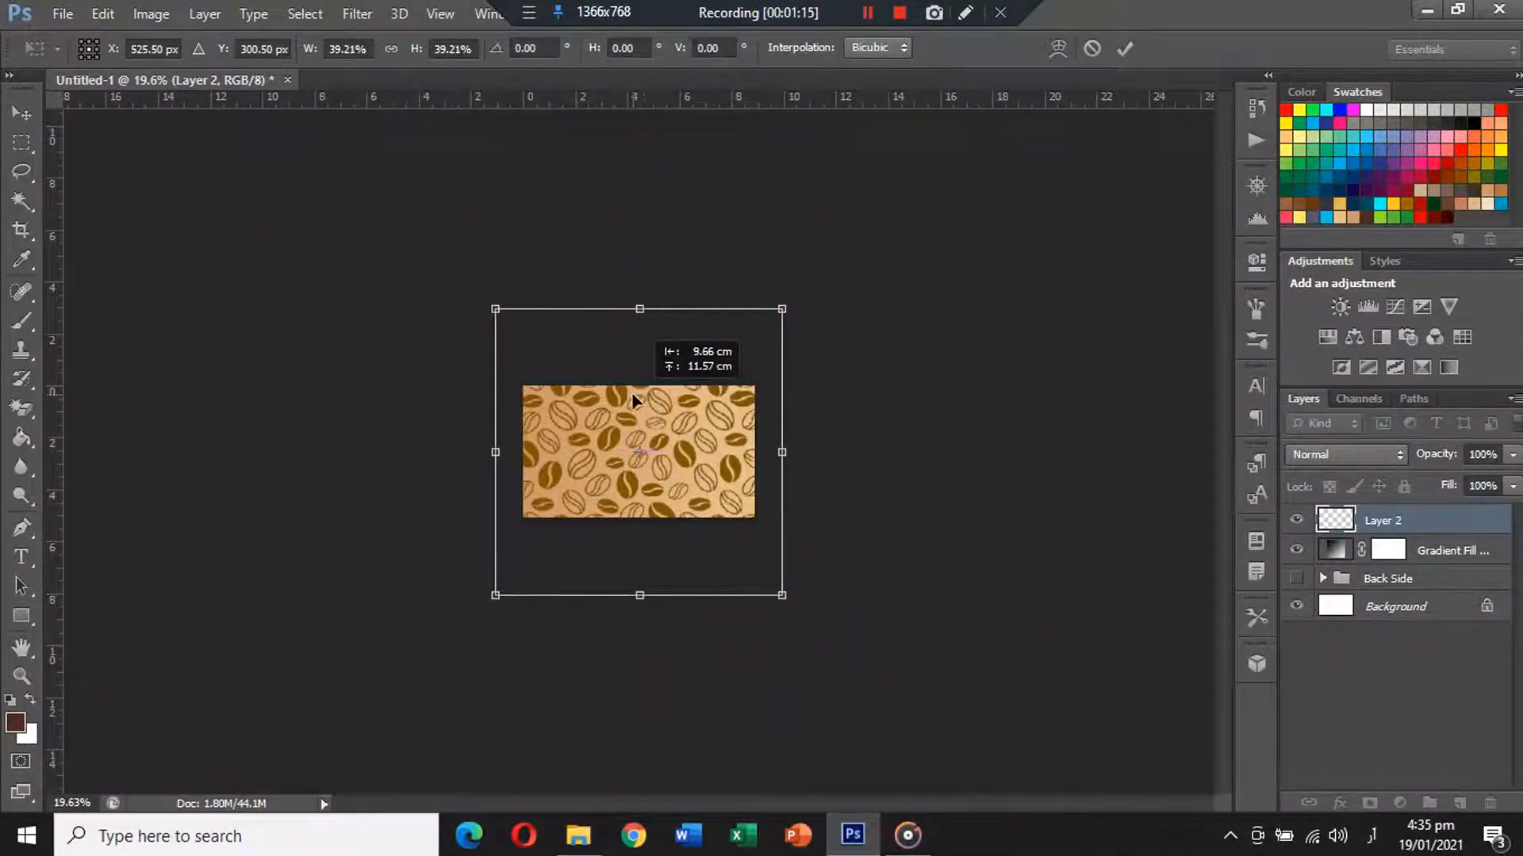
{"action": "left_click_drag", "start_coordinate": [782, 311], "coordinate": [756, 337]}
{"action": "key", "text": "Return"}
{"action": "key", "text": "ctrl+0"}
{"action": "key", "text": "ctrl+0"}
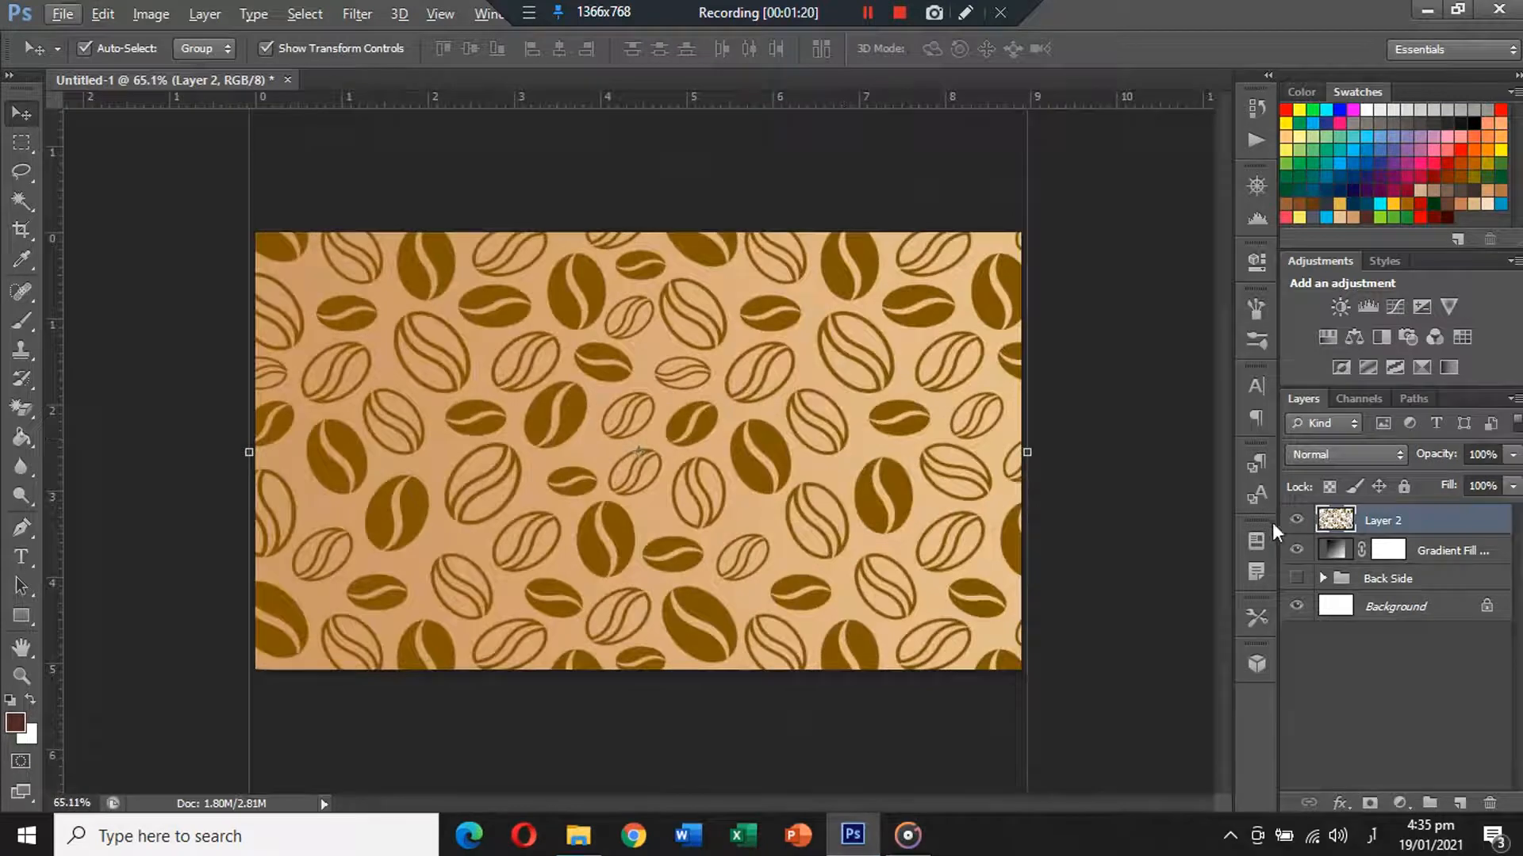
Preview the available blend modes one by one on the coffee bean pattern layer, from Dissolve through to Luminosity.
{"action": "left_click", "coordinate": [1330, 459]}
{"action": "left_click", "coordinate": [1339, 25]}
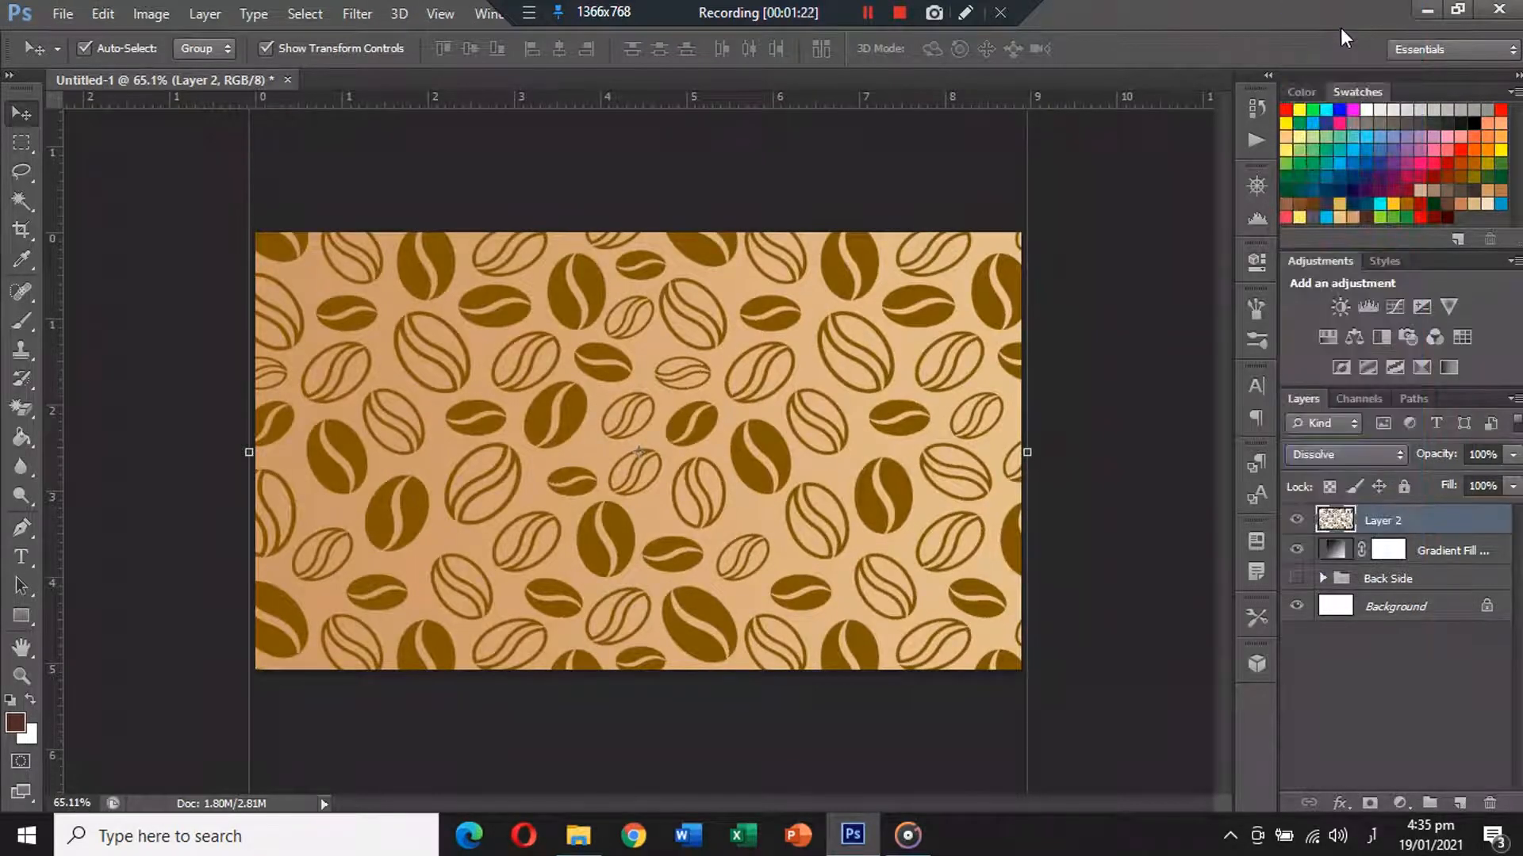
{"action": "key", "text": "shift+plus"}
{"action": "key", "text": "shift+plus"}
{"action": "key", "text": "shift+plus"}
{"action": "key", "text": "shift+plus"}
{"action": "key", "text": "shift+plus"}
{"action": "key", "text": "shift+plus"}
{"action": "key", "text": "shift+plus"}
{"action": "key", "text": "shift+plus"}
{"action": "key", "text": "shift+plus"}
{"action": "key", "text": "shift+plus"}
{"action": "key", "text": "shift+plus"}
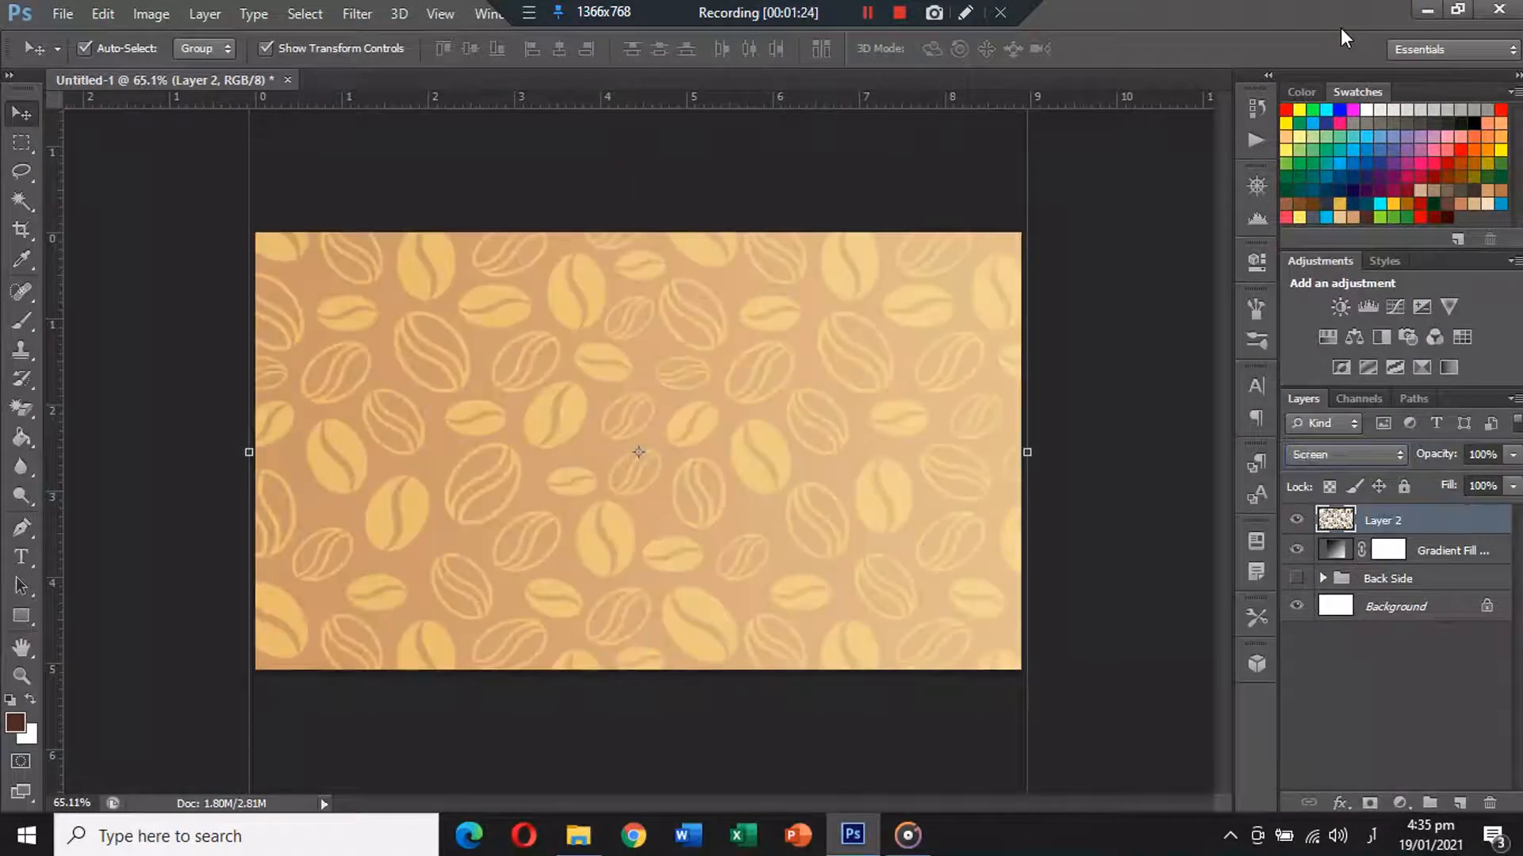
{"action": "key", "text": "shift+plus"}
{"action": "key", "text": "shift+plus"}
{"action": "key", "text": "shift+plus"}
{"action": "key", "text": "shift+plus"}
{"action": "key", "text": "shift+plus"}
{"action": "key", "text": "shift+plus"}
{"action": "key", "text": "shift+plus"}
{"action": "key", "text": "shift+plus"}
{"action": "key", "text": "shift+plus"}
{"action": "key", "text": "shift+plus"}
{"action": "key", "text": "shift+plus"}
{"action": "key", "text": "shift+plus"}
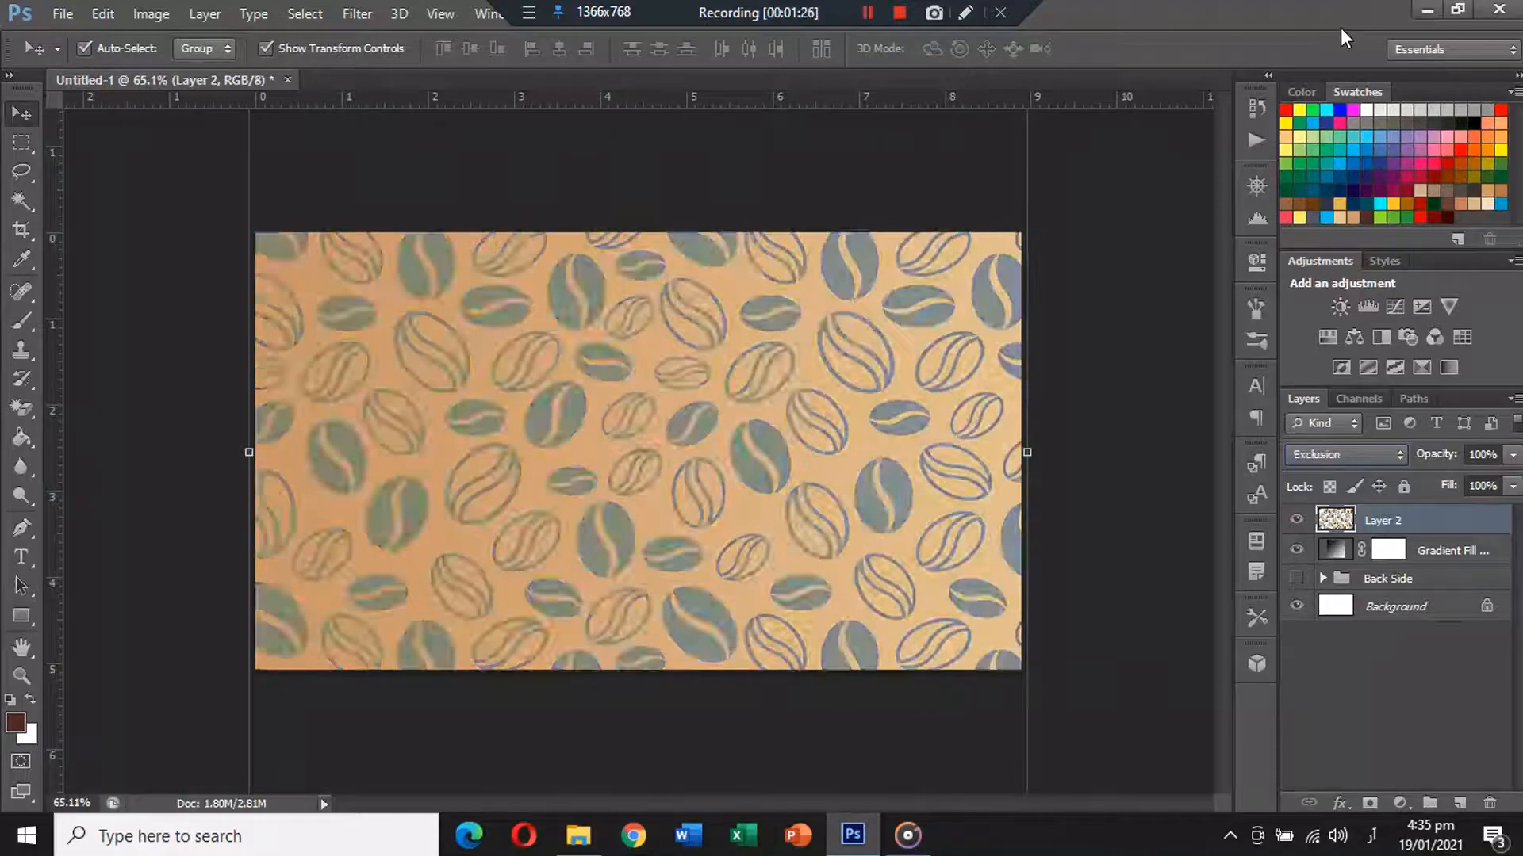
{"action": "key", "text": "shift+minus"}
{"action": "key", "text": "shift+plus"}
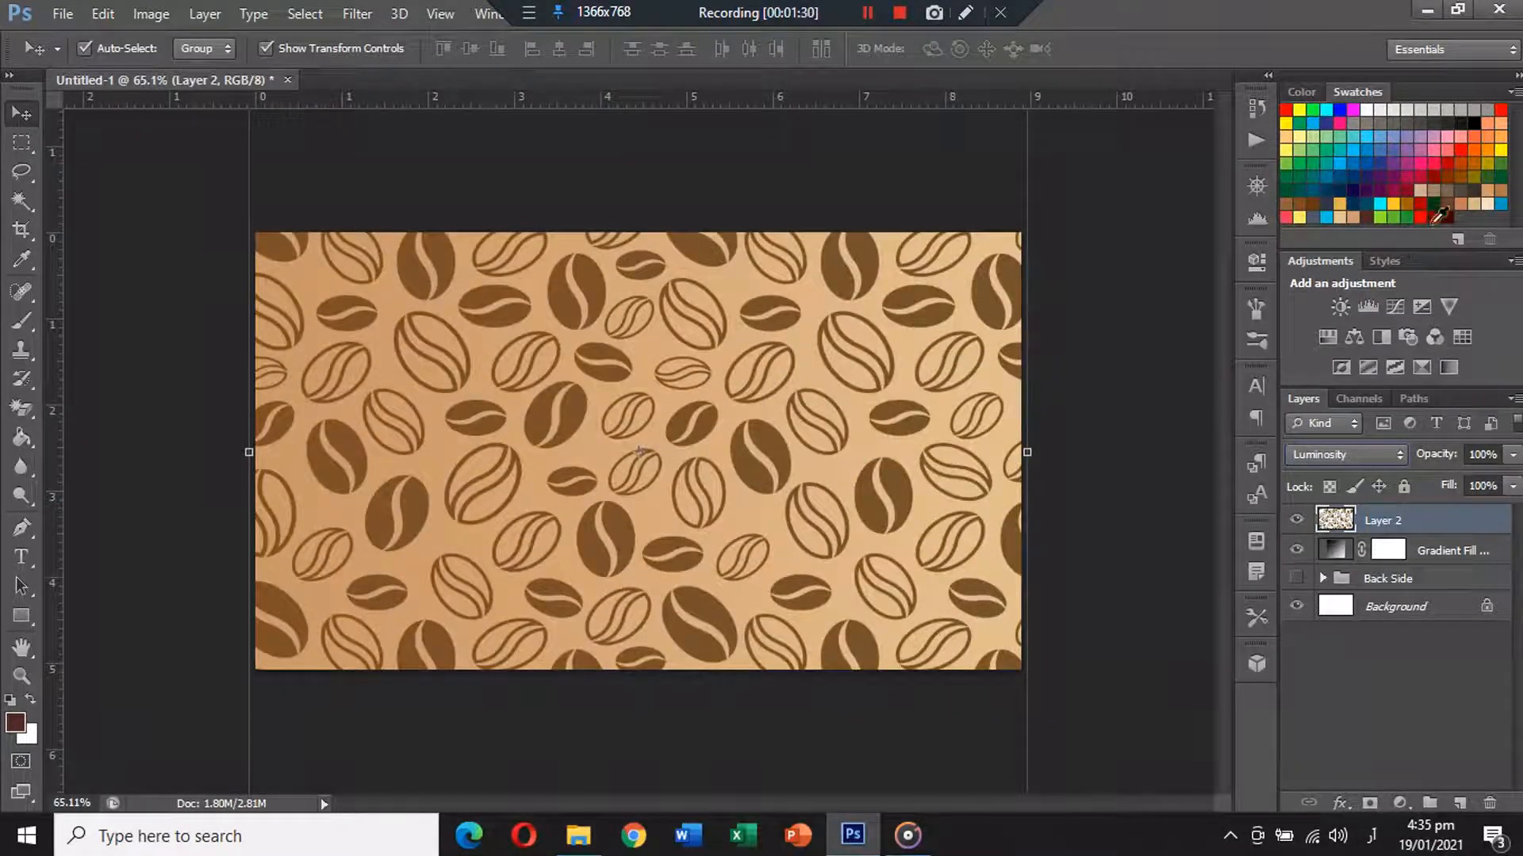
Set the coffee bean pattern layer to Multiply blend mode with 30% opacity.
{"action": "left_click", "coordinate": [1346, 455]}
{"action": "left_click", "coordinate": [1306, 81]}
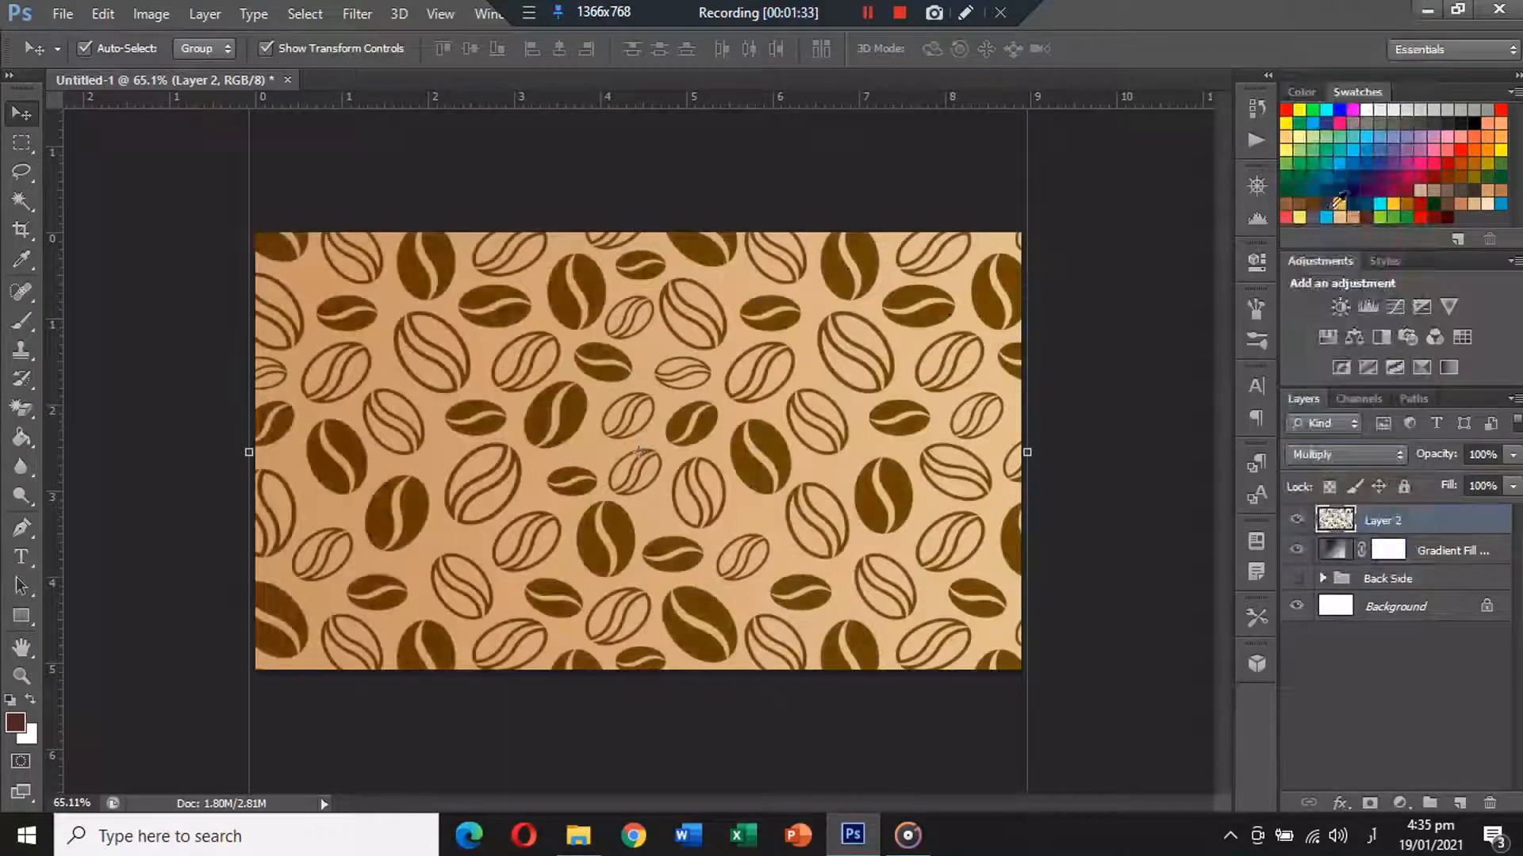
{"action": "left_click", "coordinate": [1512, 454]}
{"action": "left_click_drag", "start_coordinate": [1506, 480], "coordinate": [1426, 485]}
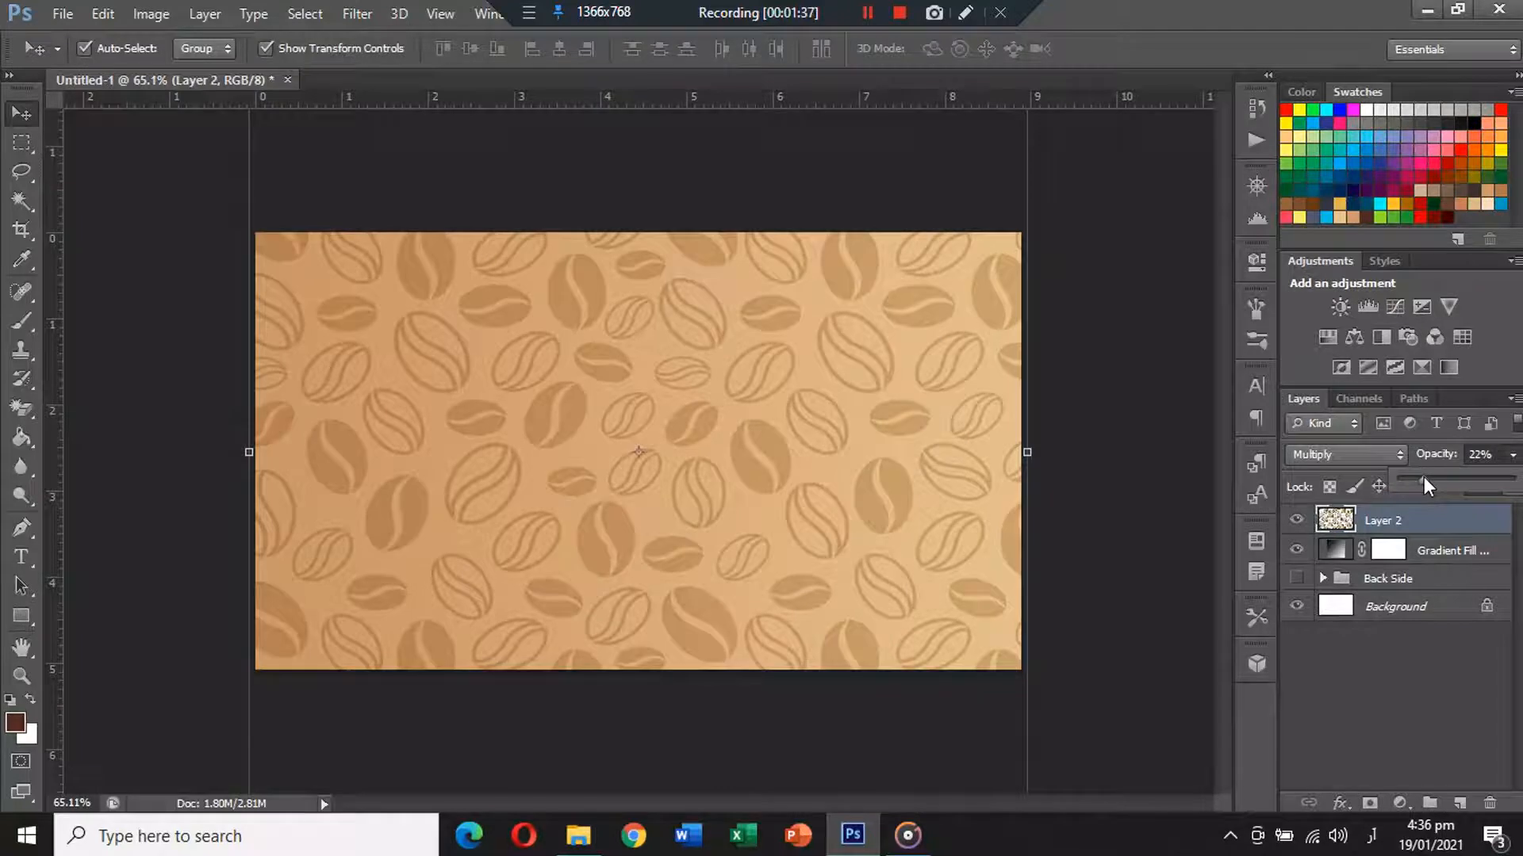
{"action": "left_click_drag", "start_coordinate": [1430, 485], "coordinate": [1435, 485]}
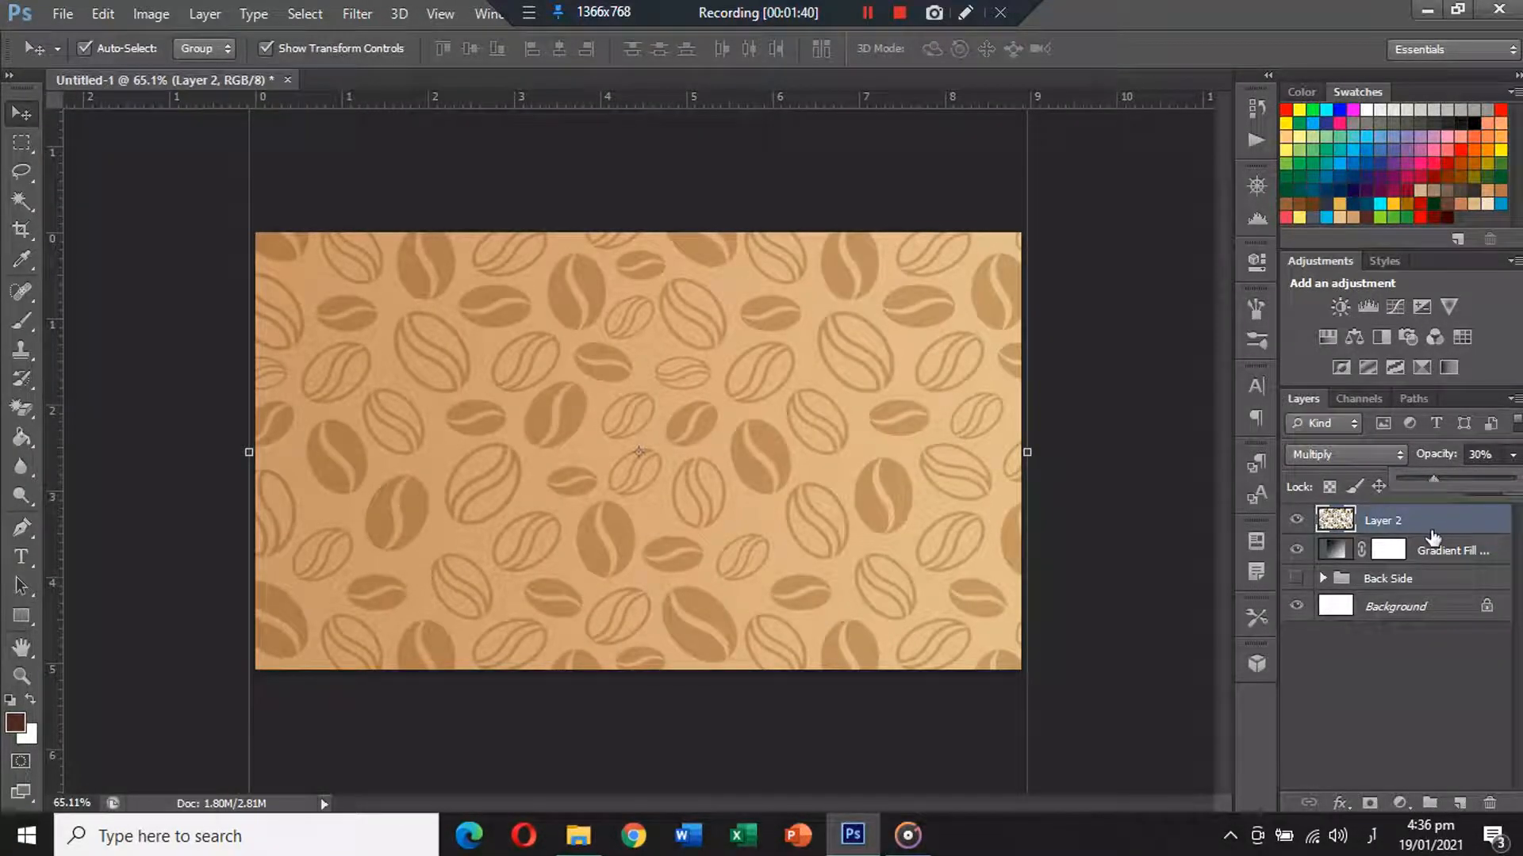
{"action": "left_click", "coordinate": [1142, 478]}
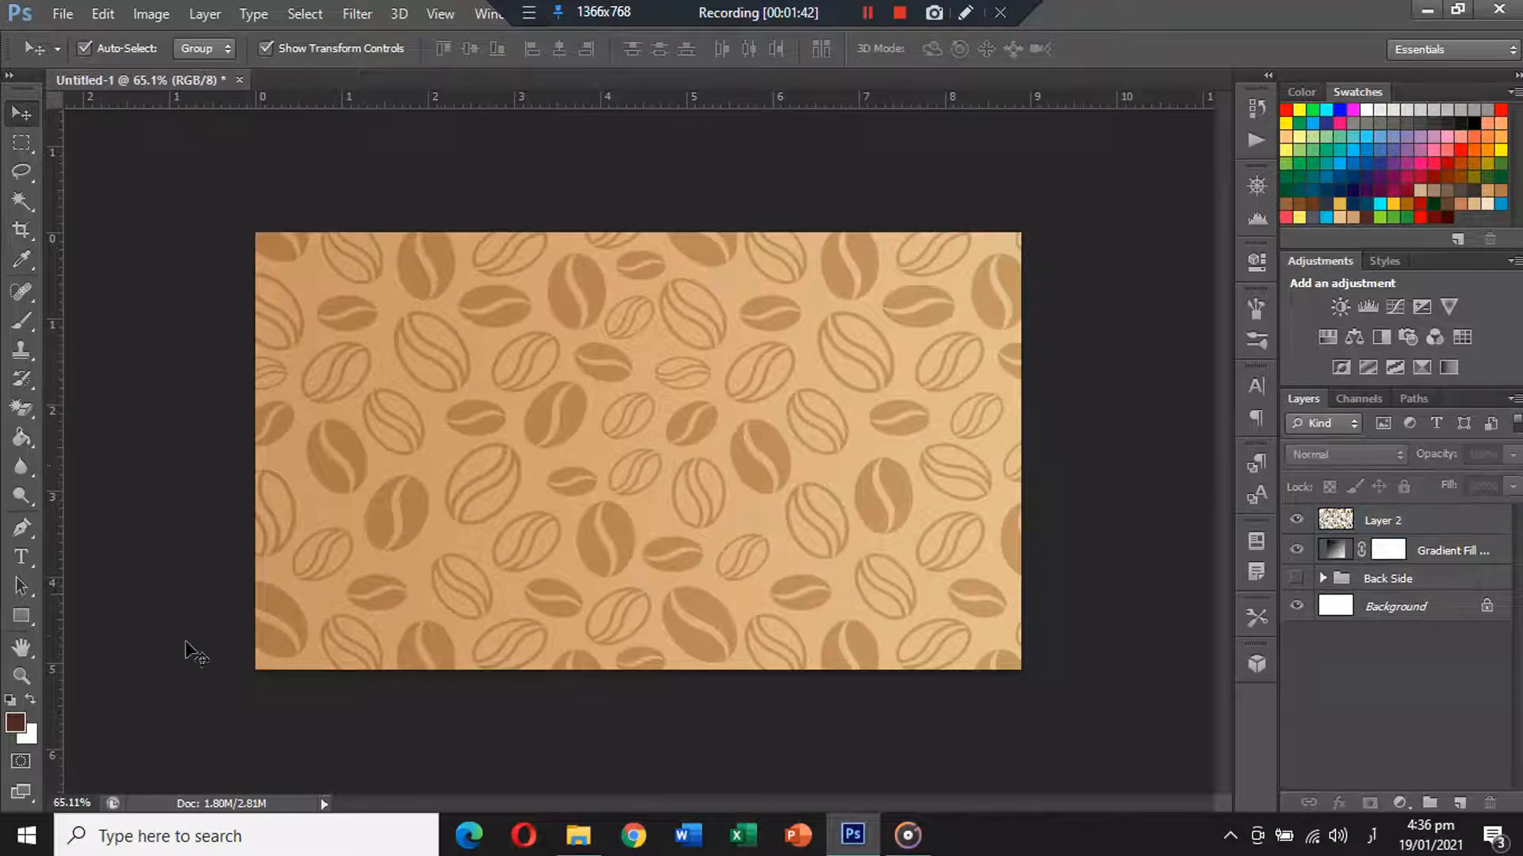
Draw a dark brown rectangle shape about 626 × 398 px at the card's left edge, over the coffee bean pattern.
{"action": "left_click", "coordinate": [37, 621]}
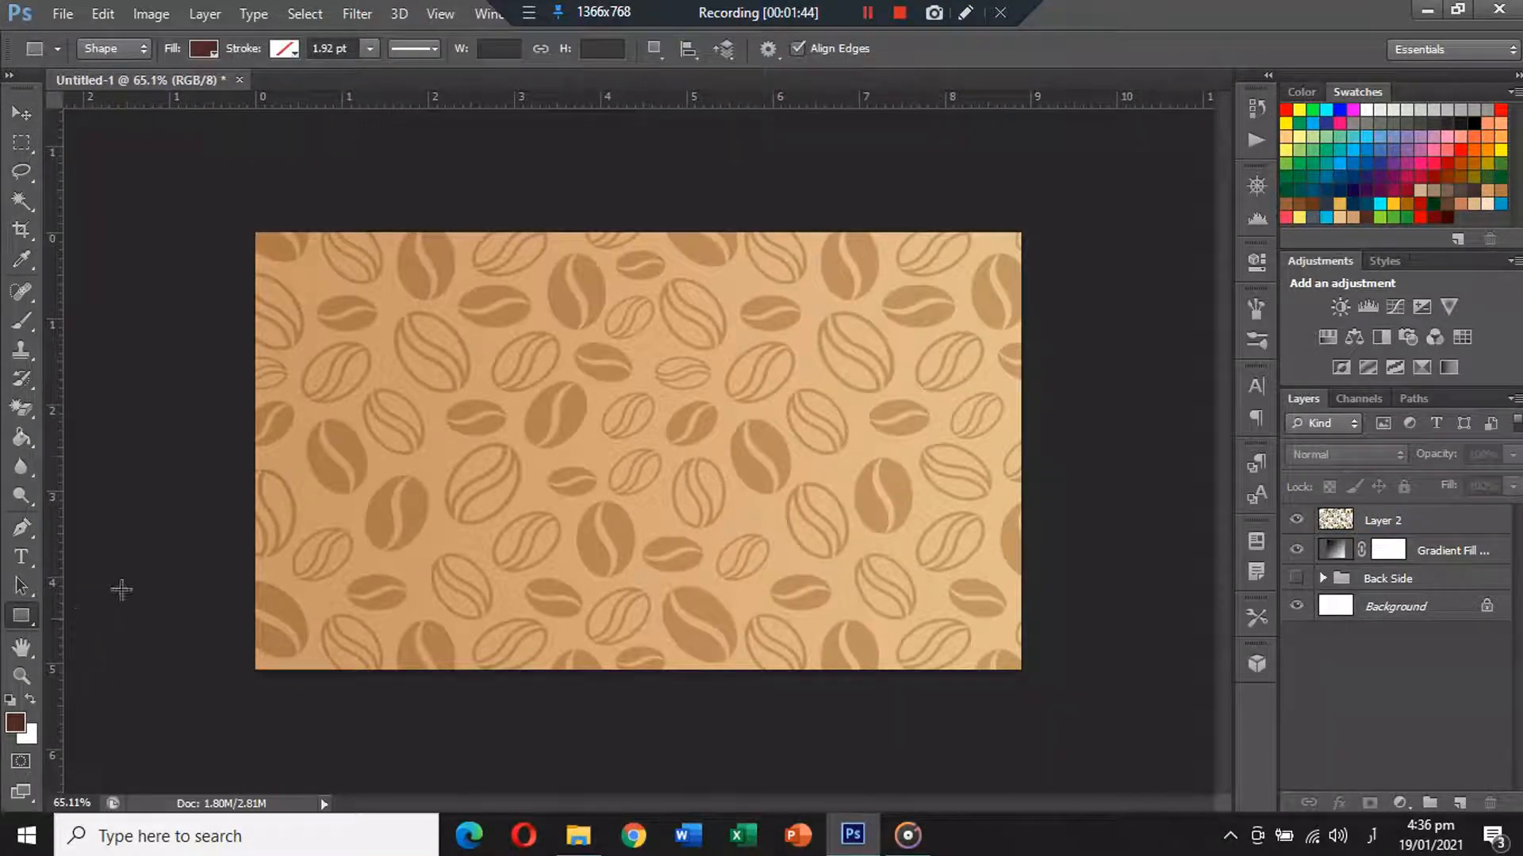
{"action": "left_click_drag", "start_coordinate": [291, 380], "coordinate": [711, 622]}
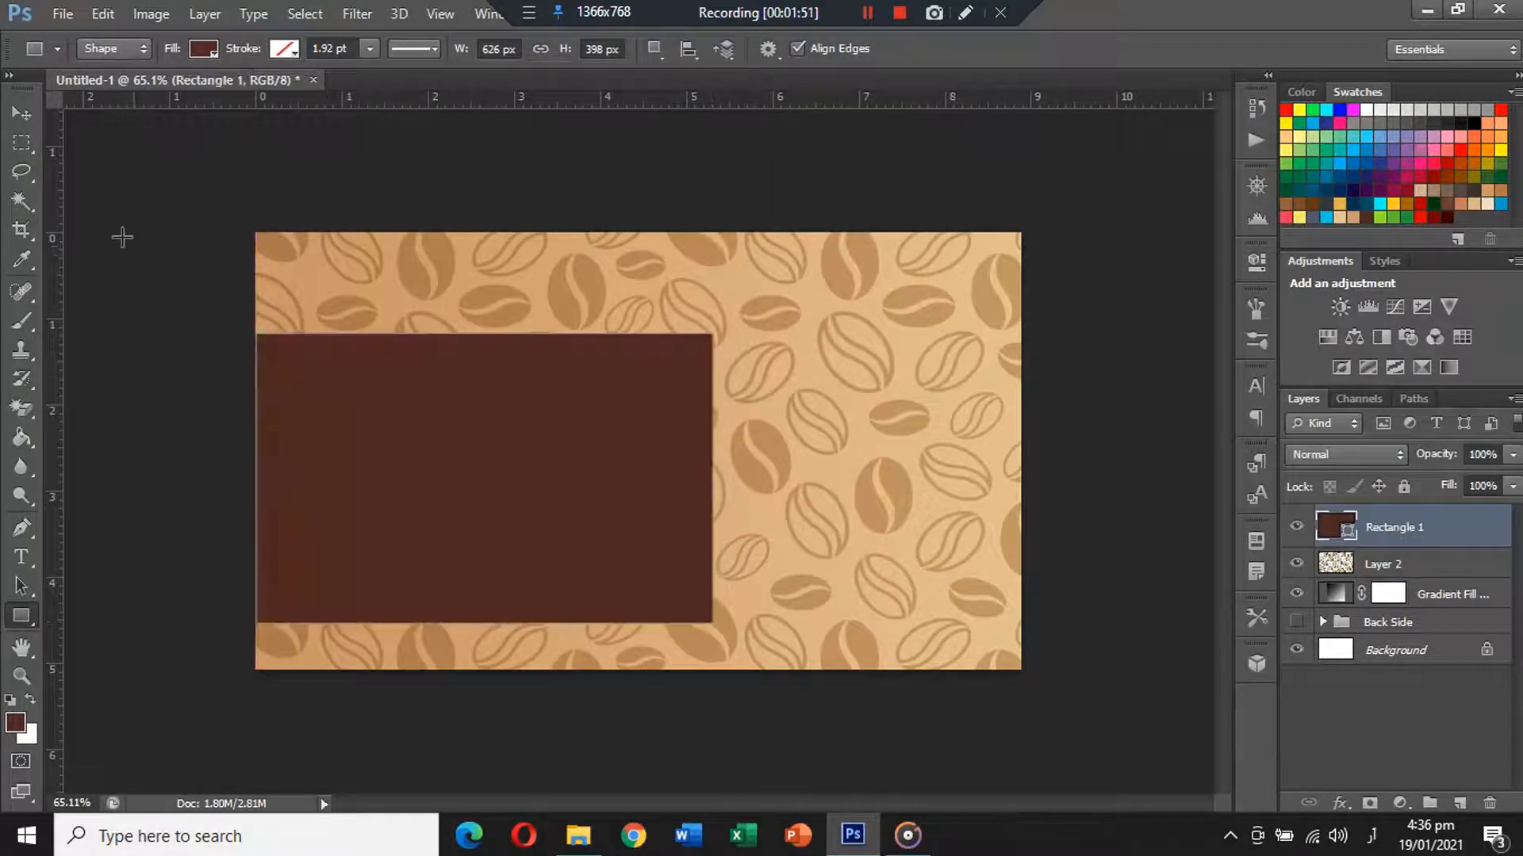
{"action": "left_click", "coordinate": [32, 114]}
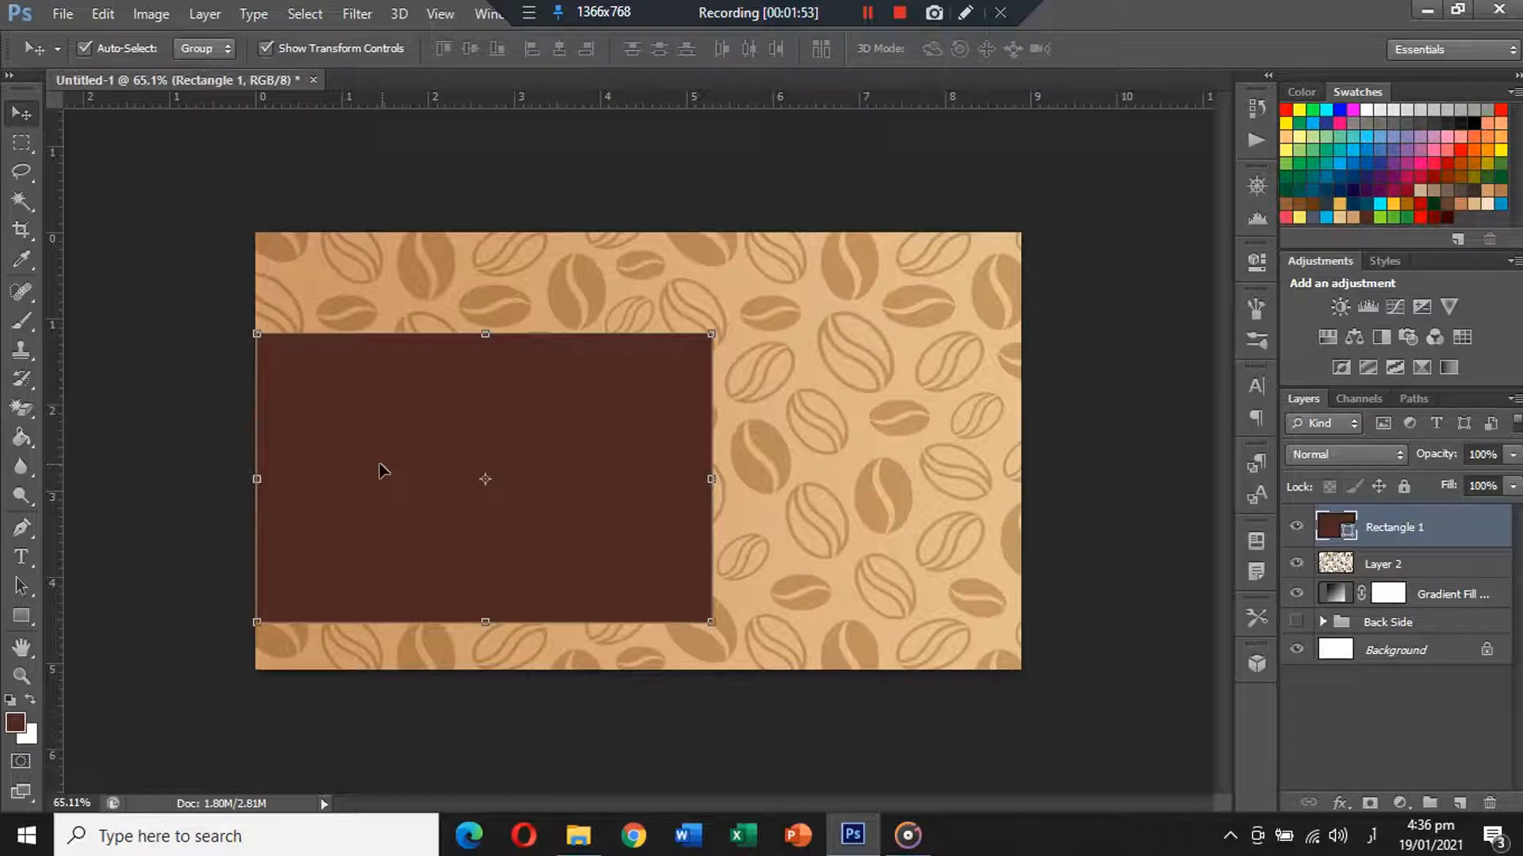
Stretch the brown rectangle flush to the card's left edge, scale its height to about 104.52% and extend its right side slightly.
{"action": "key", "text": "ctrl+t"}
{"action": "left_click_drag", "start_coordinate": [258, 481], "coordinate": [255, 481]}
{"action": "left_click_drag", "start_coordinate": [480, 334], "coordinate": [489, 311]}
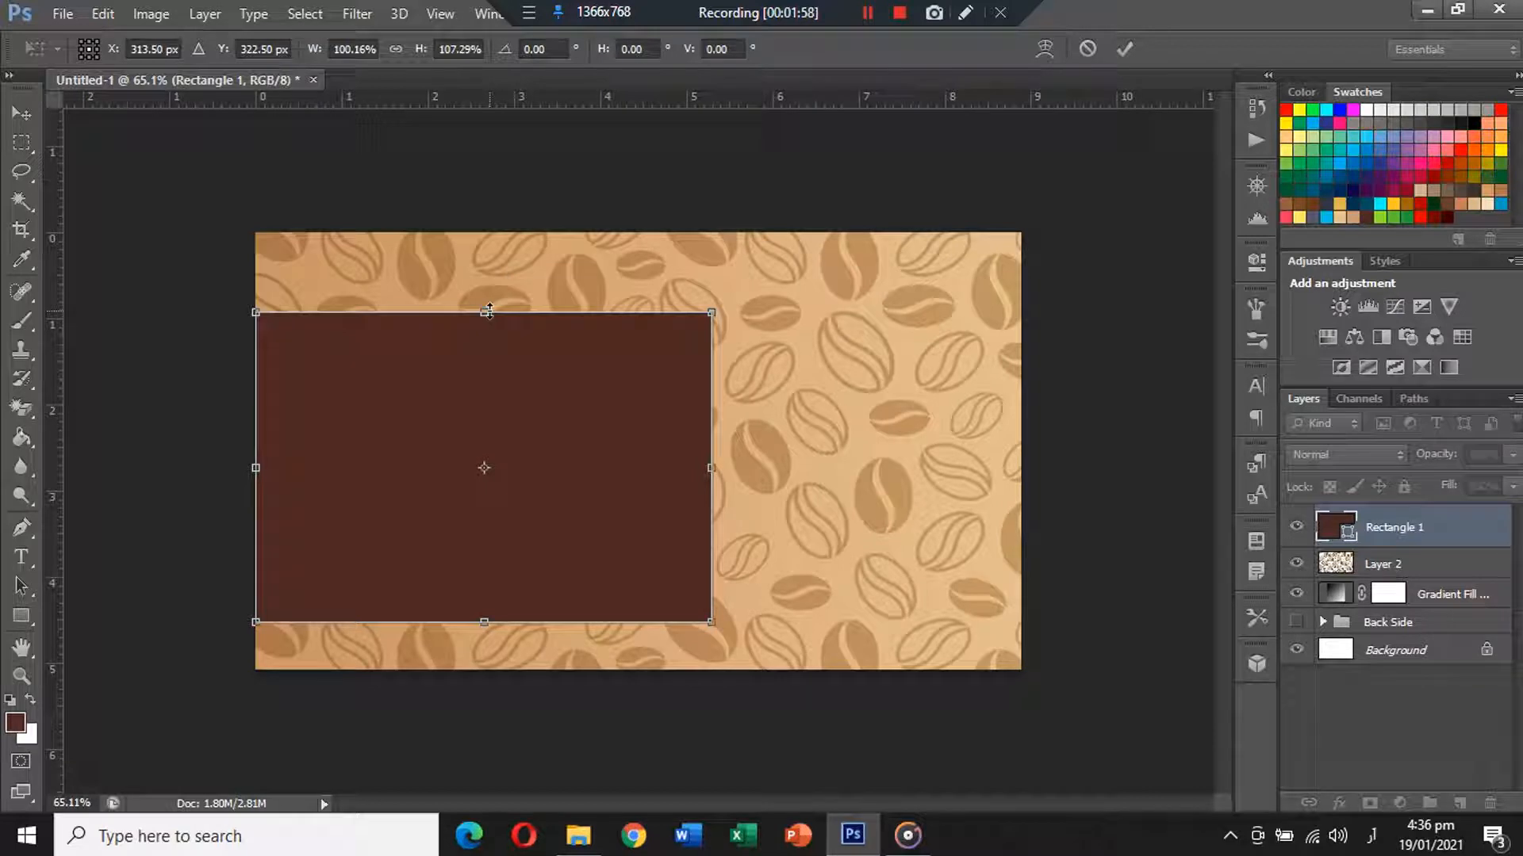
{"action": "left_click_drag", "start_coordinate": [484, 312], "coordinate": [485, 321]}
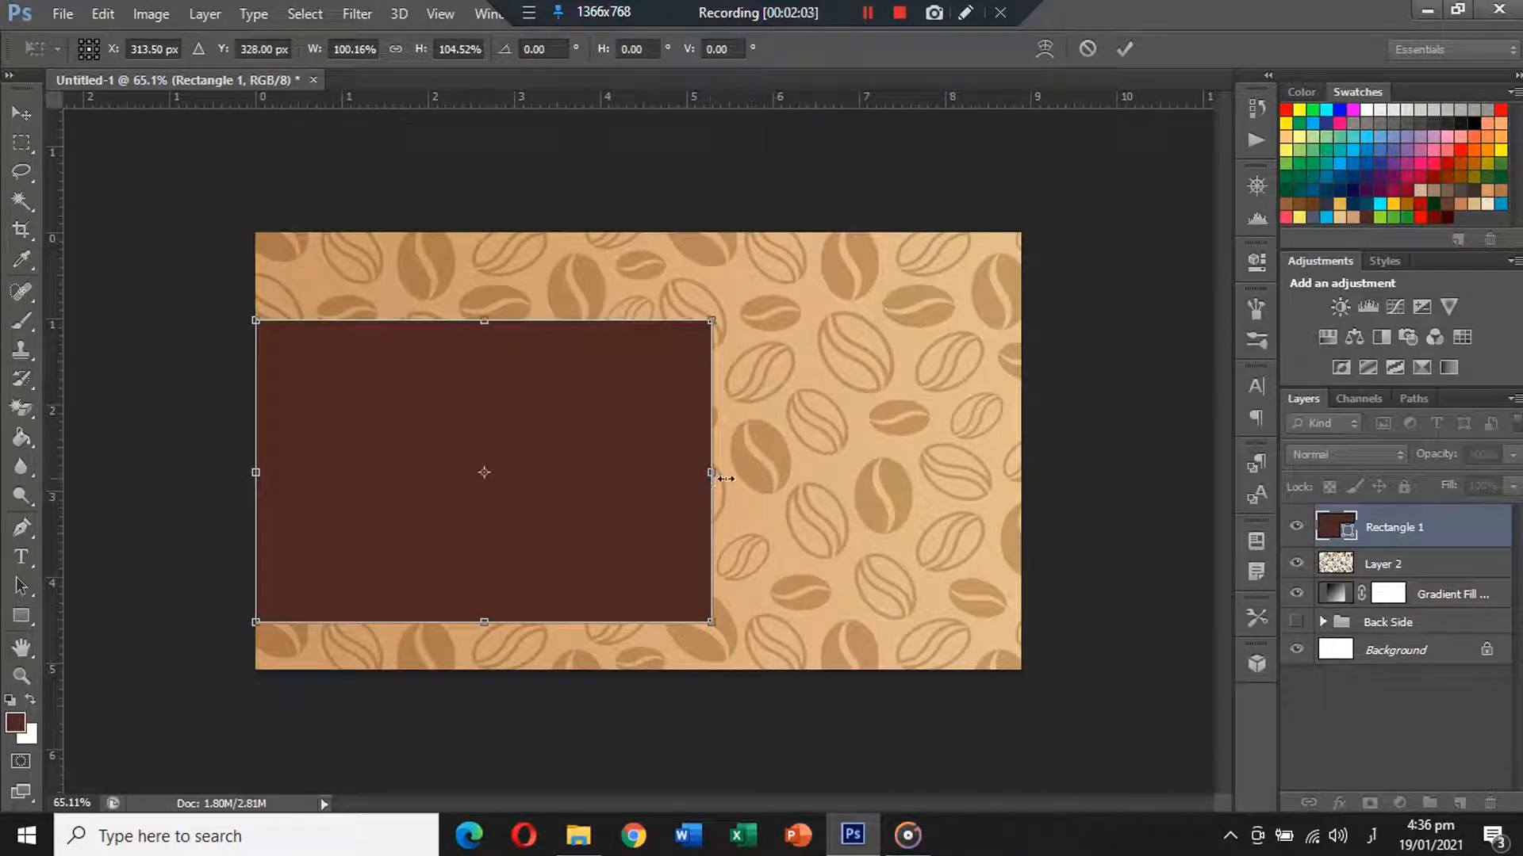
{"action": "left_click_drag", "start_coordinate": [702, 471], "coordinate": [725, 473]}
{"action": "key", "text": "Return"}
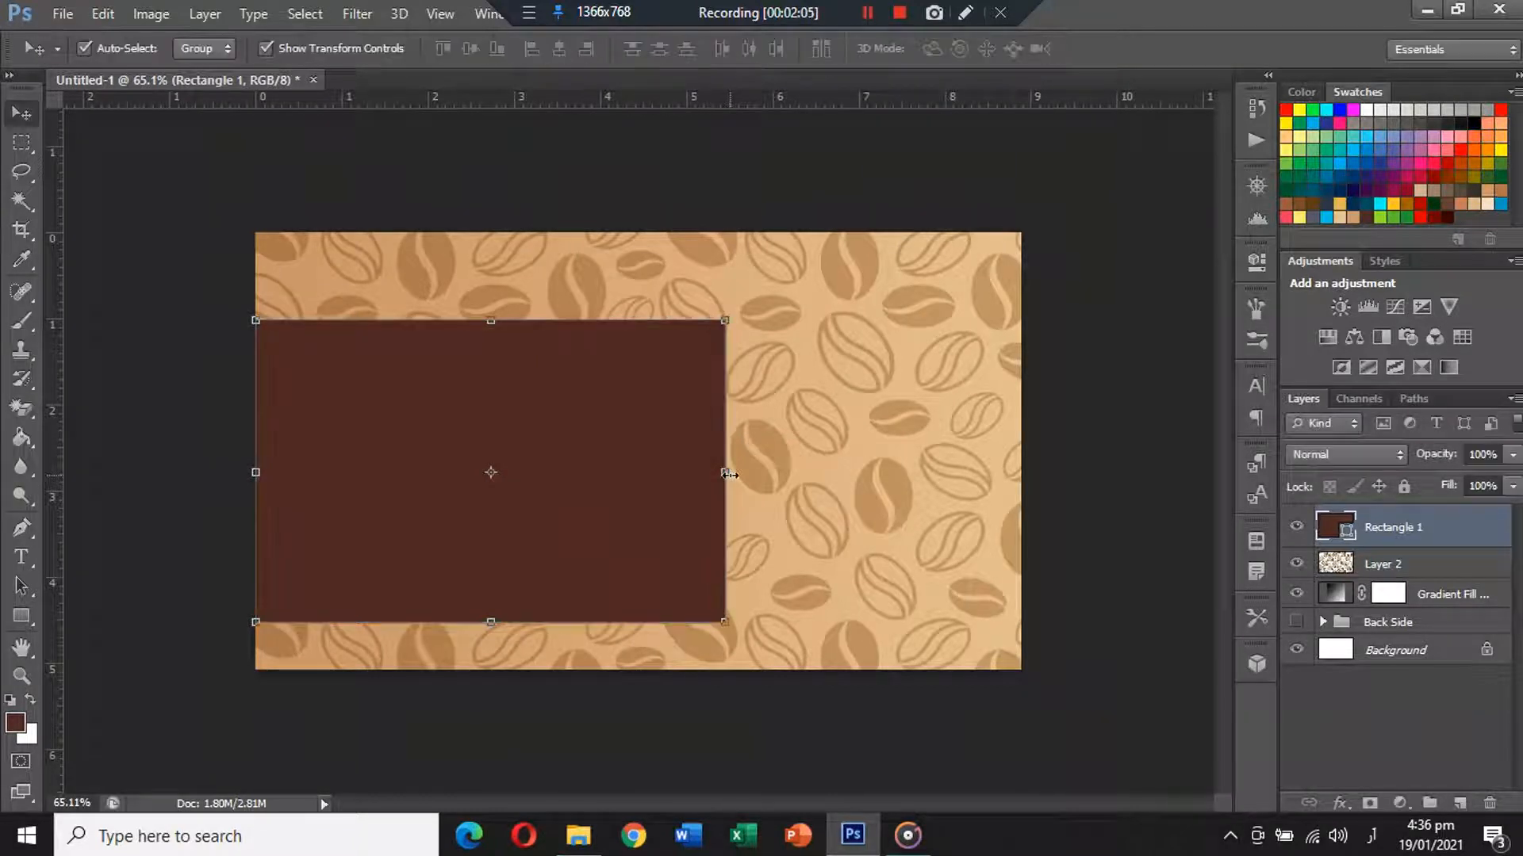
Center the brown rectangle vertically on the card relative to the gradient fill layer.
{"action": "left_click", "coordinate": [1490, 604], "text": "shift"}
{"action": "left_click", "coordinate": [1480, 574], "text": "ctrl"}
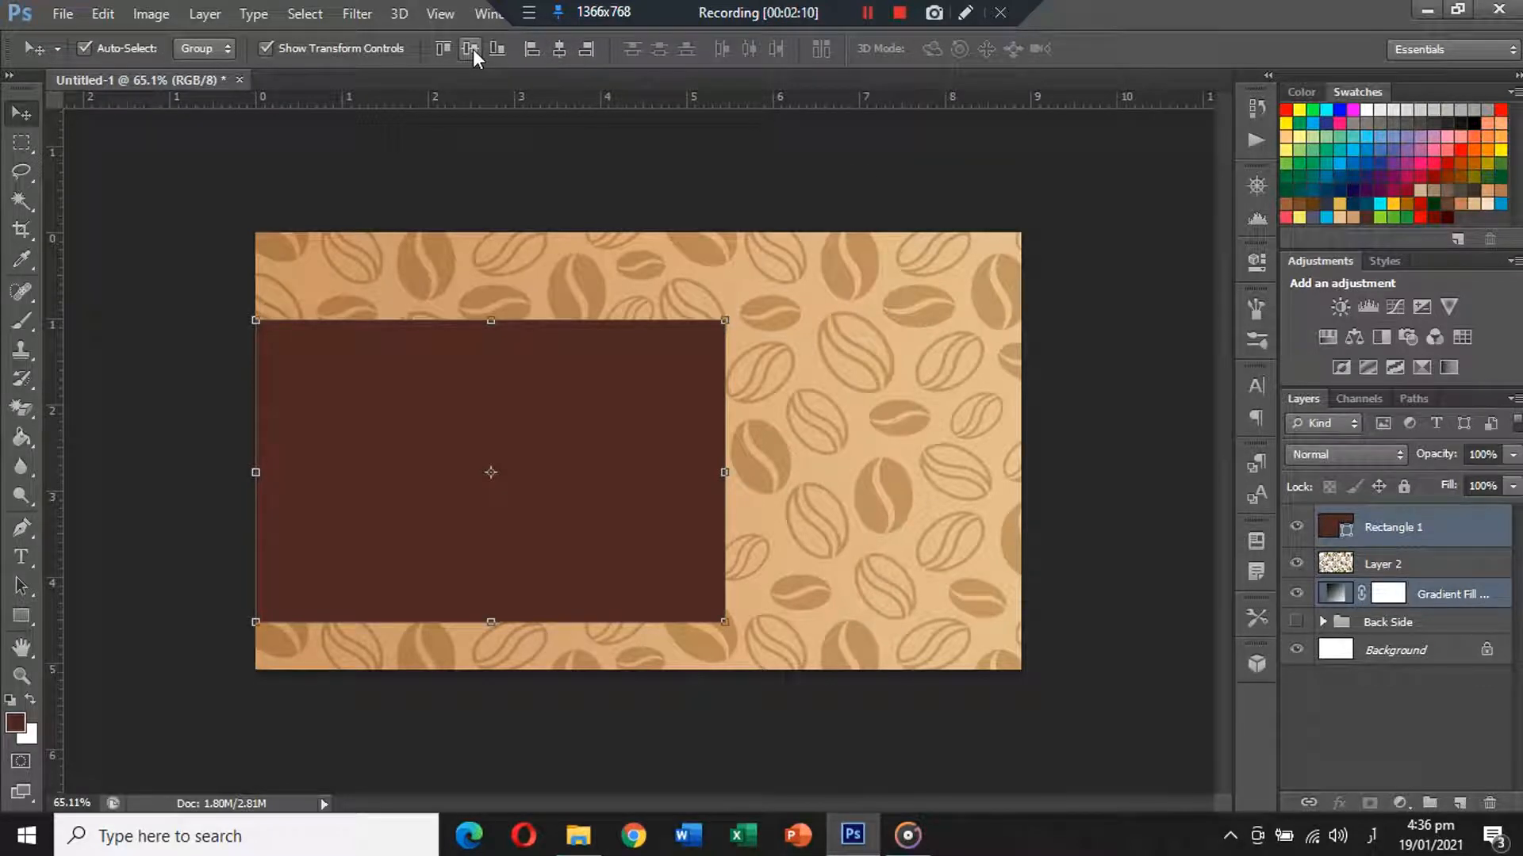
{"action": "left_click", "coordinate": [531, 155]}
{"action": "left_click", "coordinate": [524, 466]}
{"action": "left_click_drag", "start_coordinate": [514, 466], "coordinate": [516, 450]}
{"action": "left_click", "coordinate": [394, 207]}
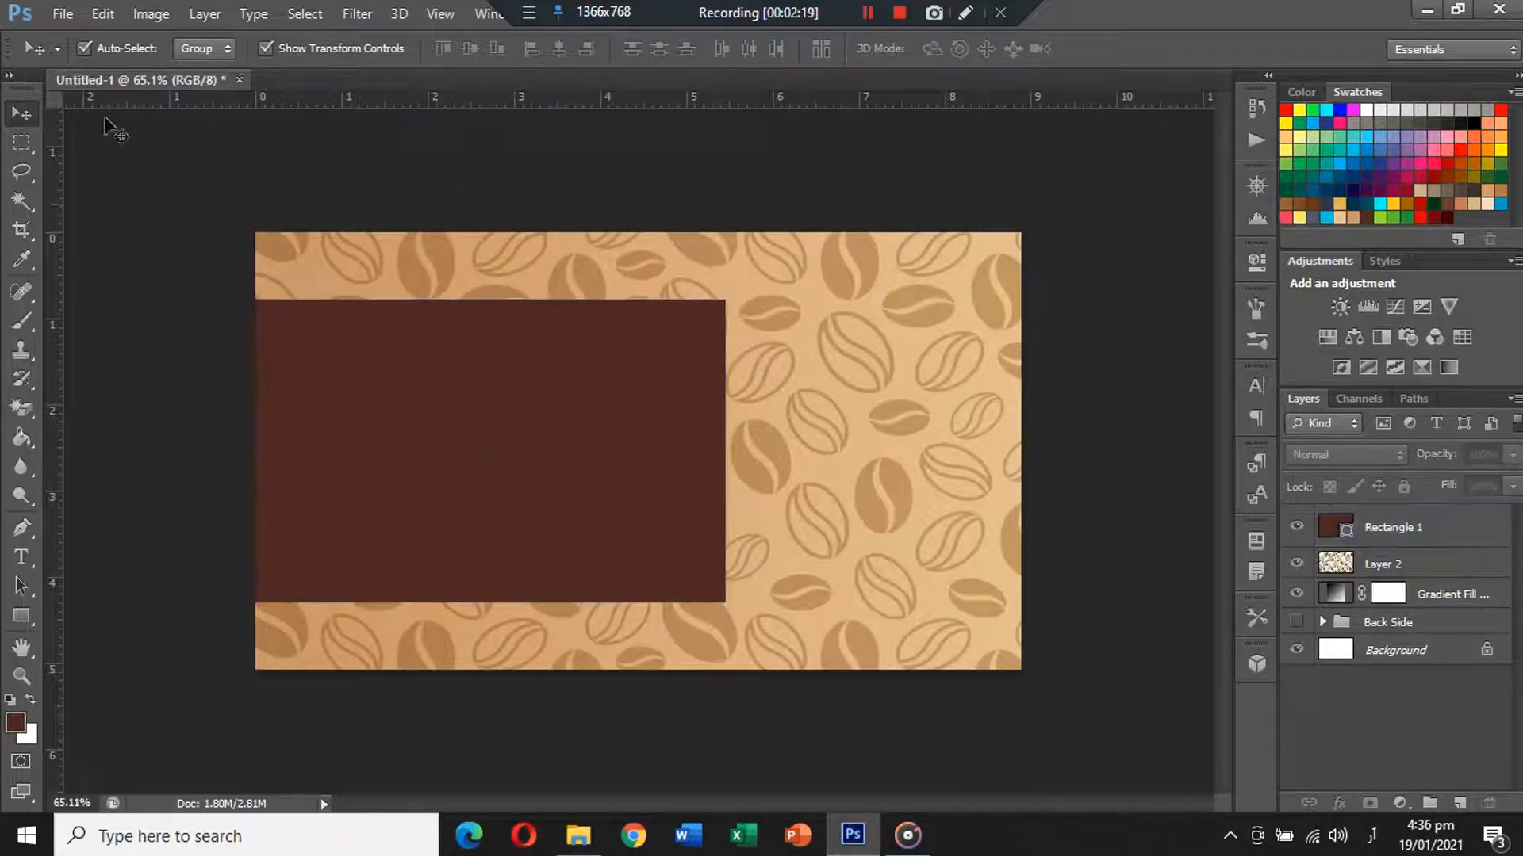
Open klipartz.com (1).png, cut its coffee cup image, close that file and paste the cup onto the card.
{"action": "left_click", "coordinate": [64, 18]}
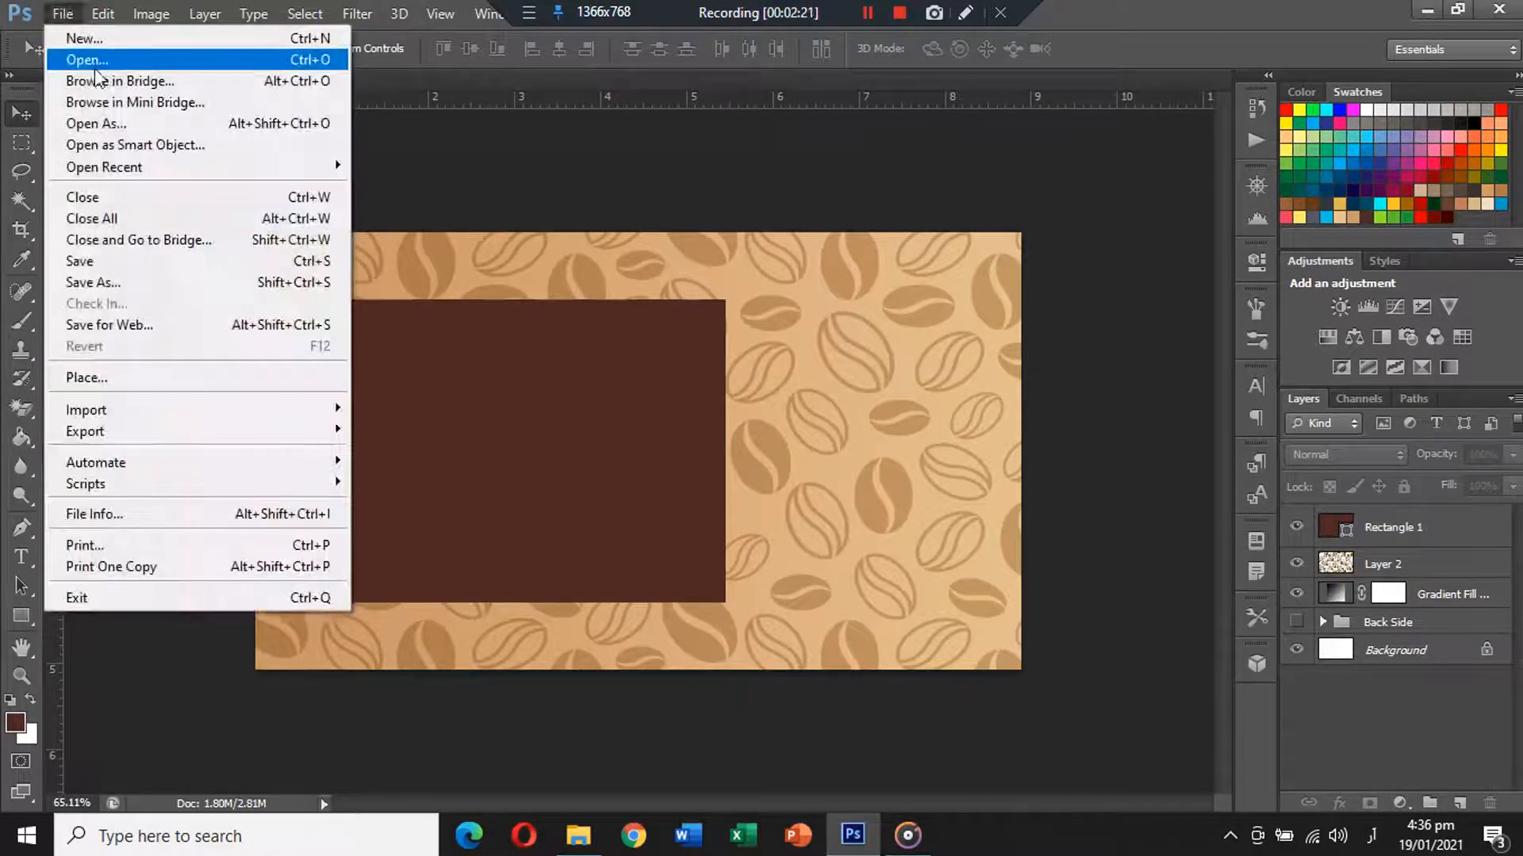
{"action": "left_click", "coordinate": [92, 62]}
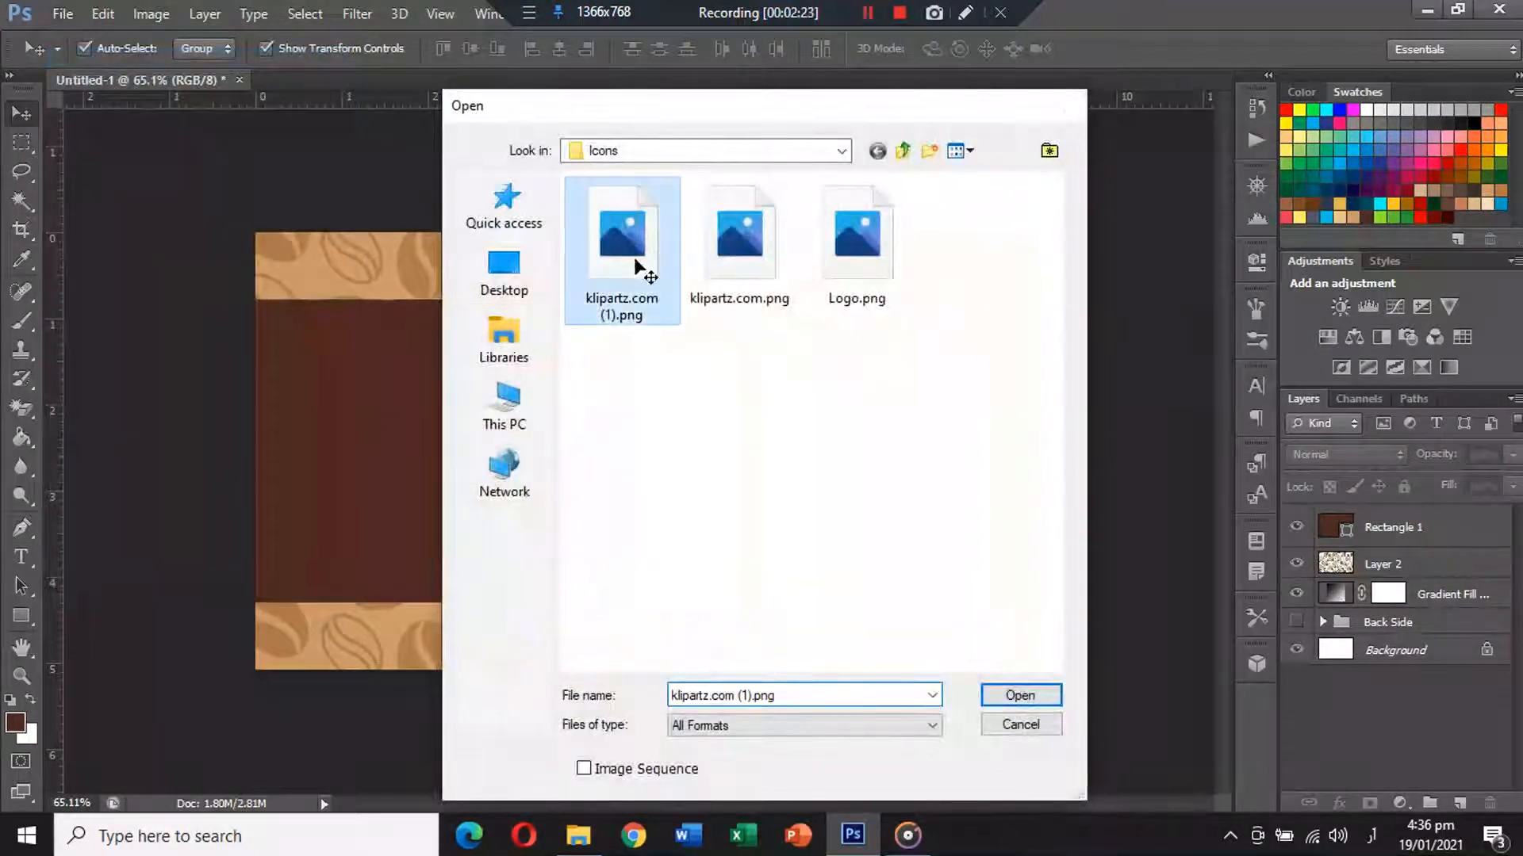
{"action": "double_click", "coordinate": [627, 261]}
{"action": "key", "text": "ctrl+a"}
{"action": "key", "text": "ctrl+x"}
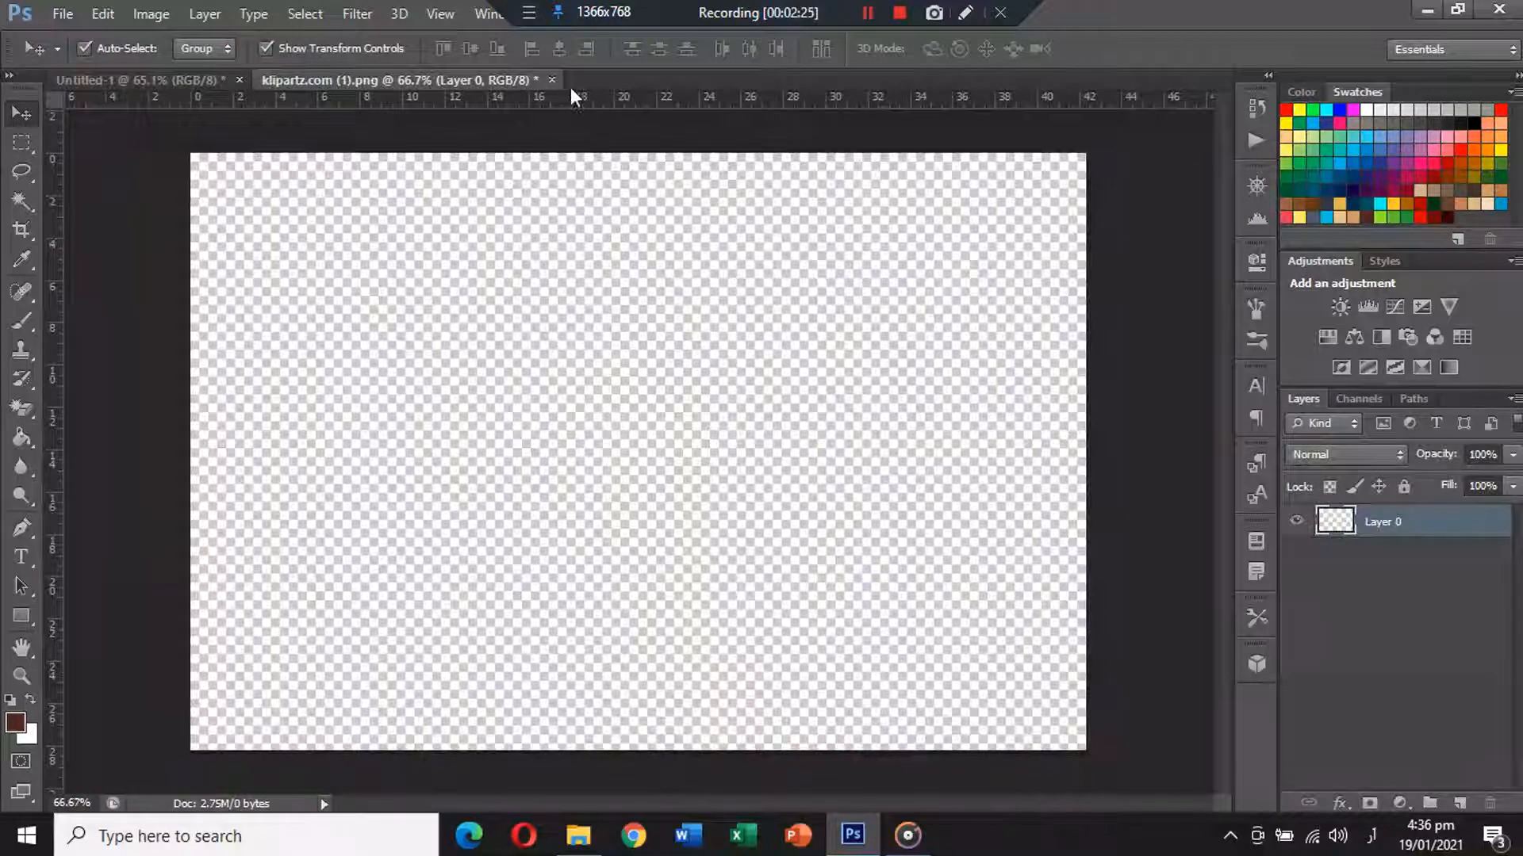
{"action": "left_click", "coordinate": [554, 80]}
{"action": "left_click", "coordinate": [746, 328]}
{"action": "key", "text": "ctrl+v"}
Scale the coffee cup to about 61% and place it vertically centered over the right end of the brown rectangle.
{"action": "key", "text": "ctrl+t"}
{"action": "left_click_drag", "start_coordinate": [908, 250], "coordinate": [788, 367]}
{"action": "left_click_drag", "start_coordinate": [720, 460], "coordinate": [806, 398]}
{"action": "left_click_drag", "start_coordinate": [881, 606], "coordinate": [901, 636]}
{"action": "left_click_drag", "start_coordinate": [806, 404], "coordinate": [857, 417]}
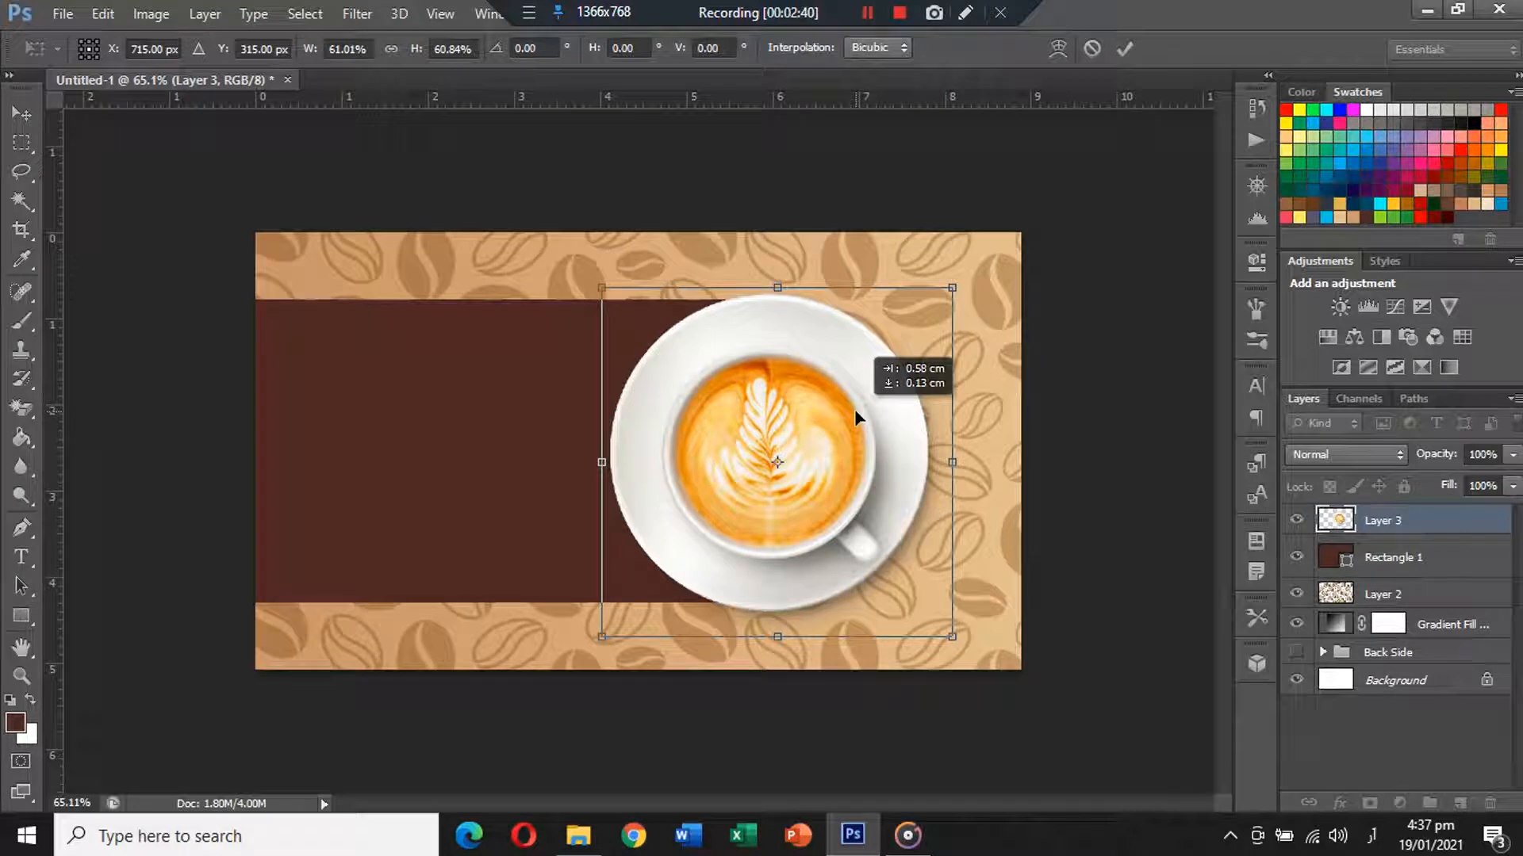
{"action": "left_click_drag", "start_coordinate": [854, 410], "coordinate": [855, 410]}
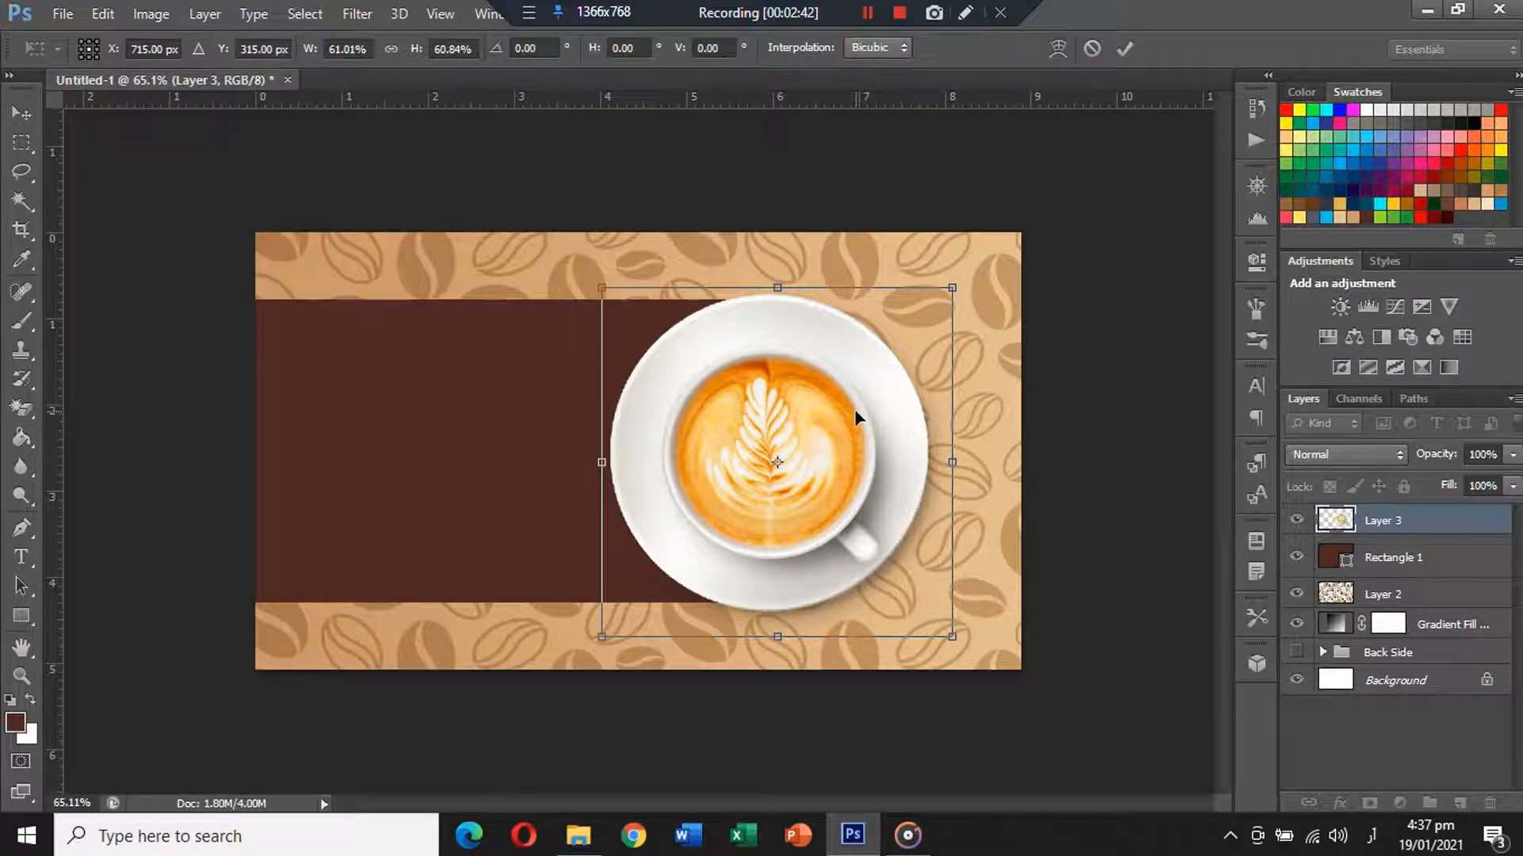
{"action": "key", "text": "Return"}
{"action": "left_click", "coordinate": [1120, 413]}
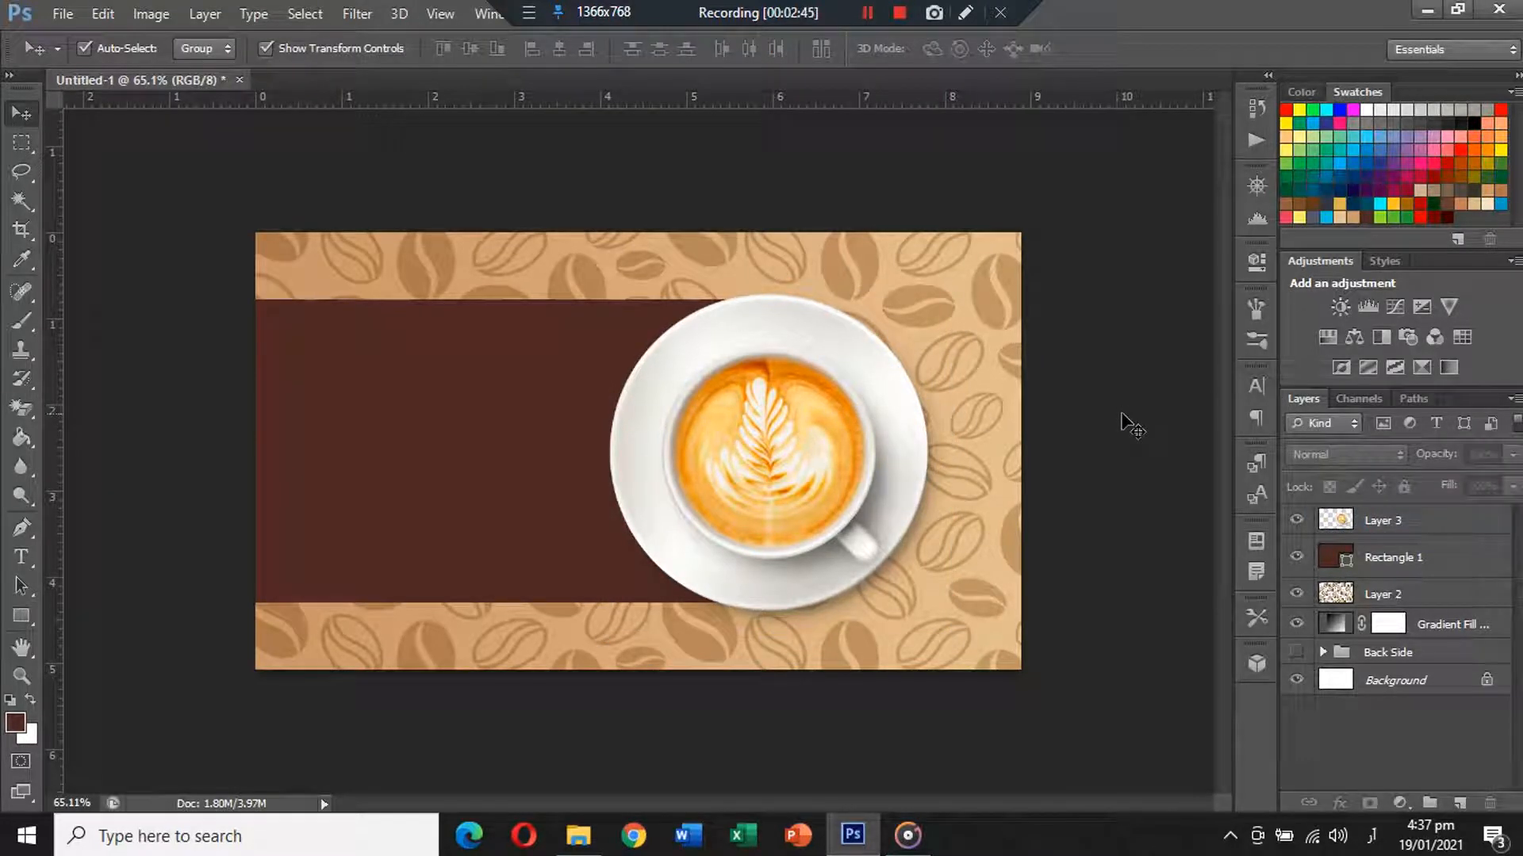
Add a drop shadow to the coffee cup with 52% opacity, 9 px distance, 8% spread and 6 px size.
{"action": "left_click", "coordinate": [1491, 525]}
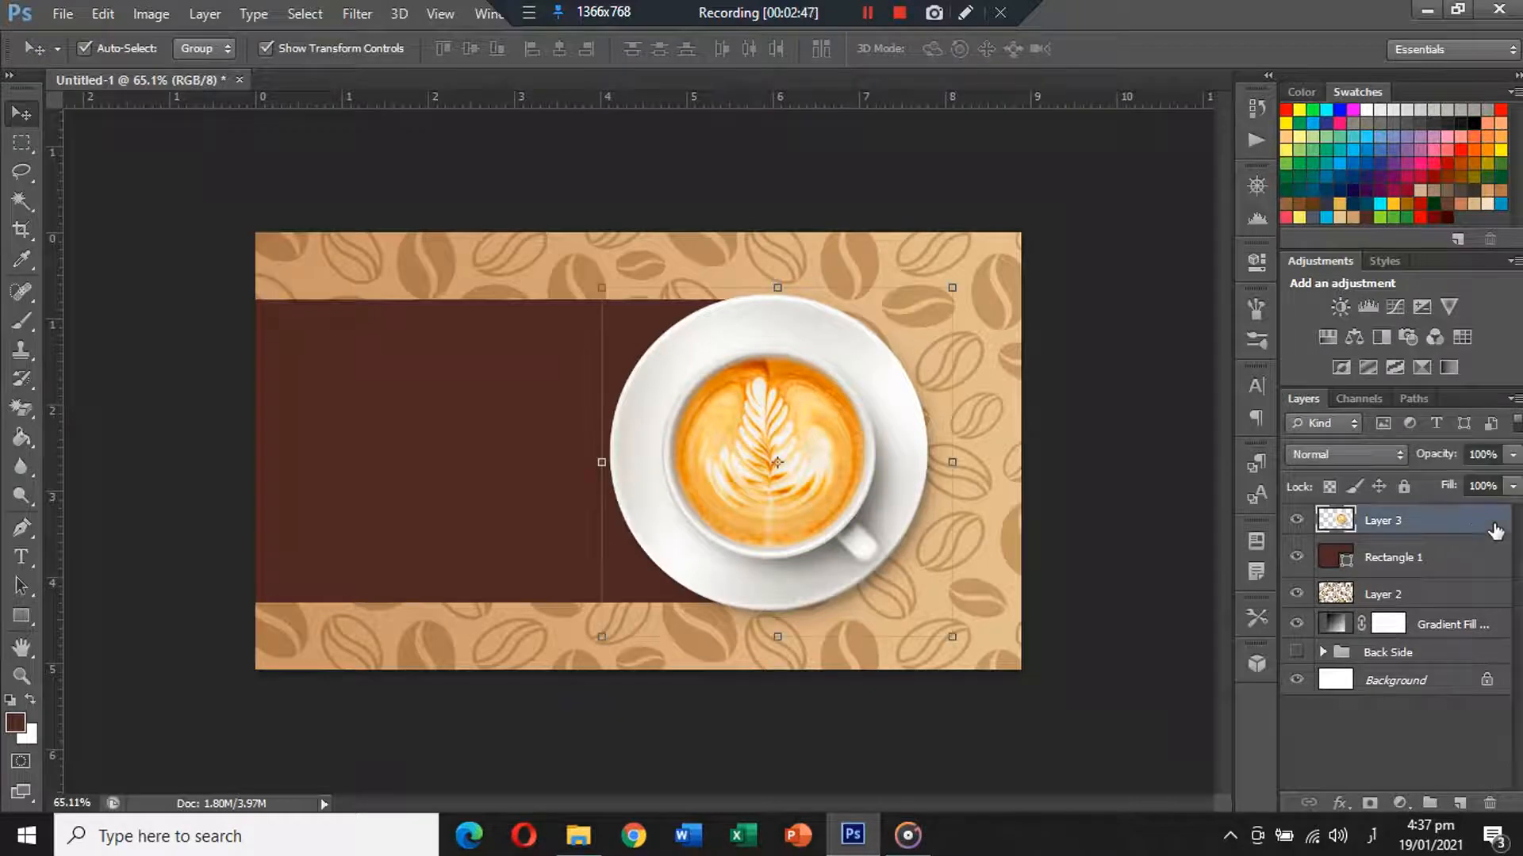
{"action": "double_click", "coordinate": [1460, 520]}
{"action": "left_click_drag", "start_coordinate": [231, 402], "coordinate": [1094, 210]}
{"action": "left_click", "coordinate": [1059, 576]}
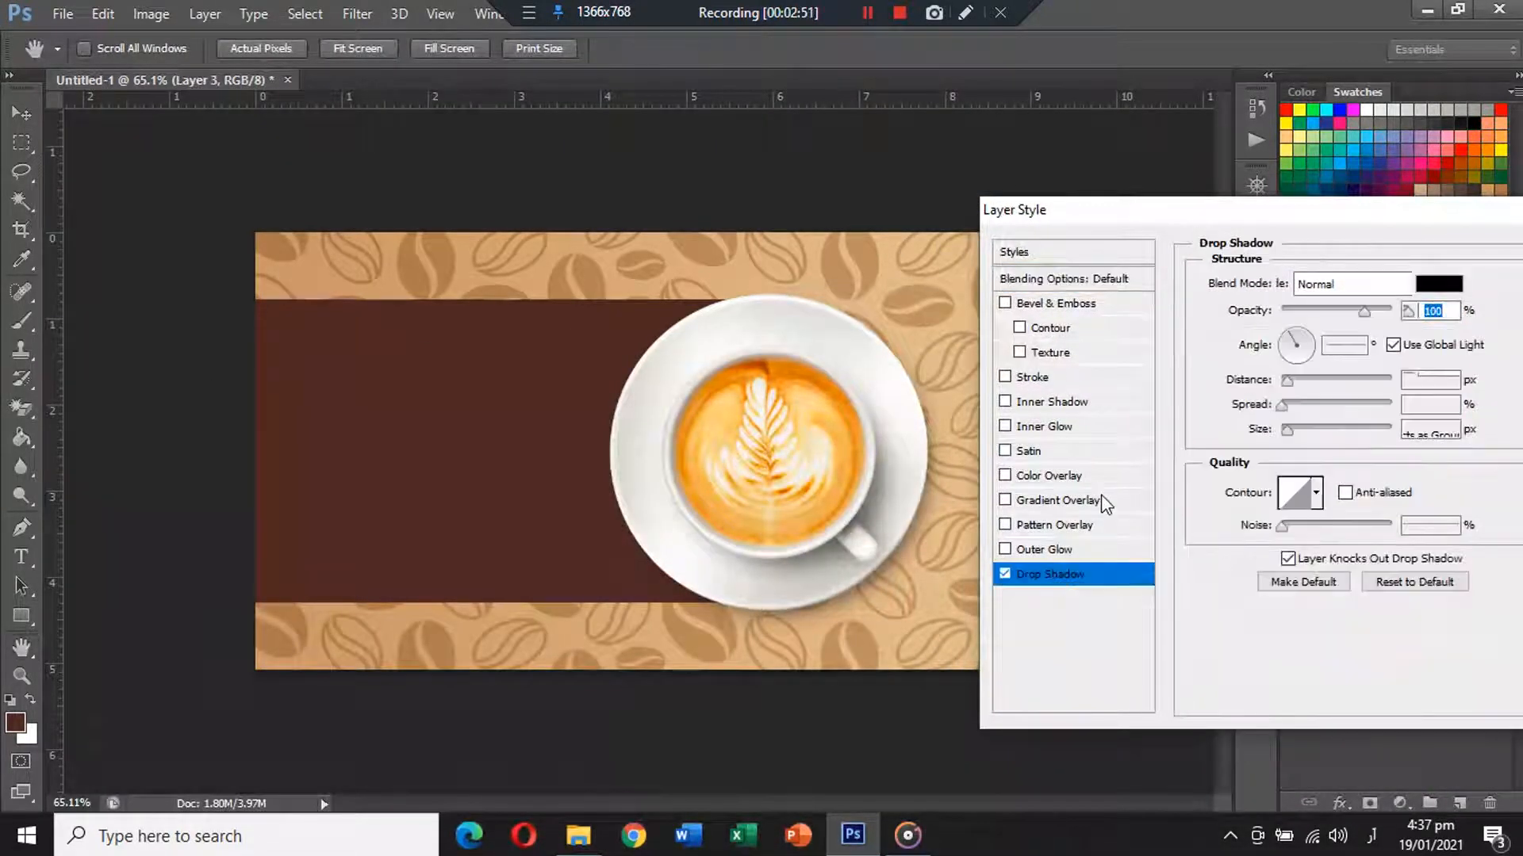
{"action": "left_click_drag", "start_coordinate": [1364, 311], "coordinate": [1383, 312]}
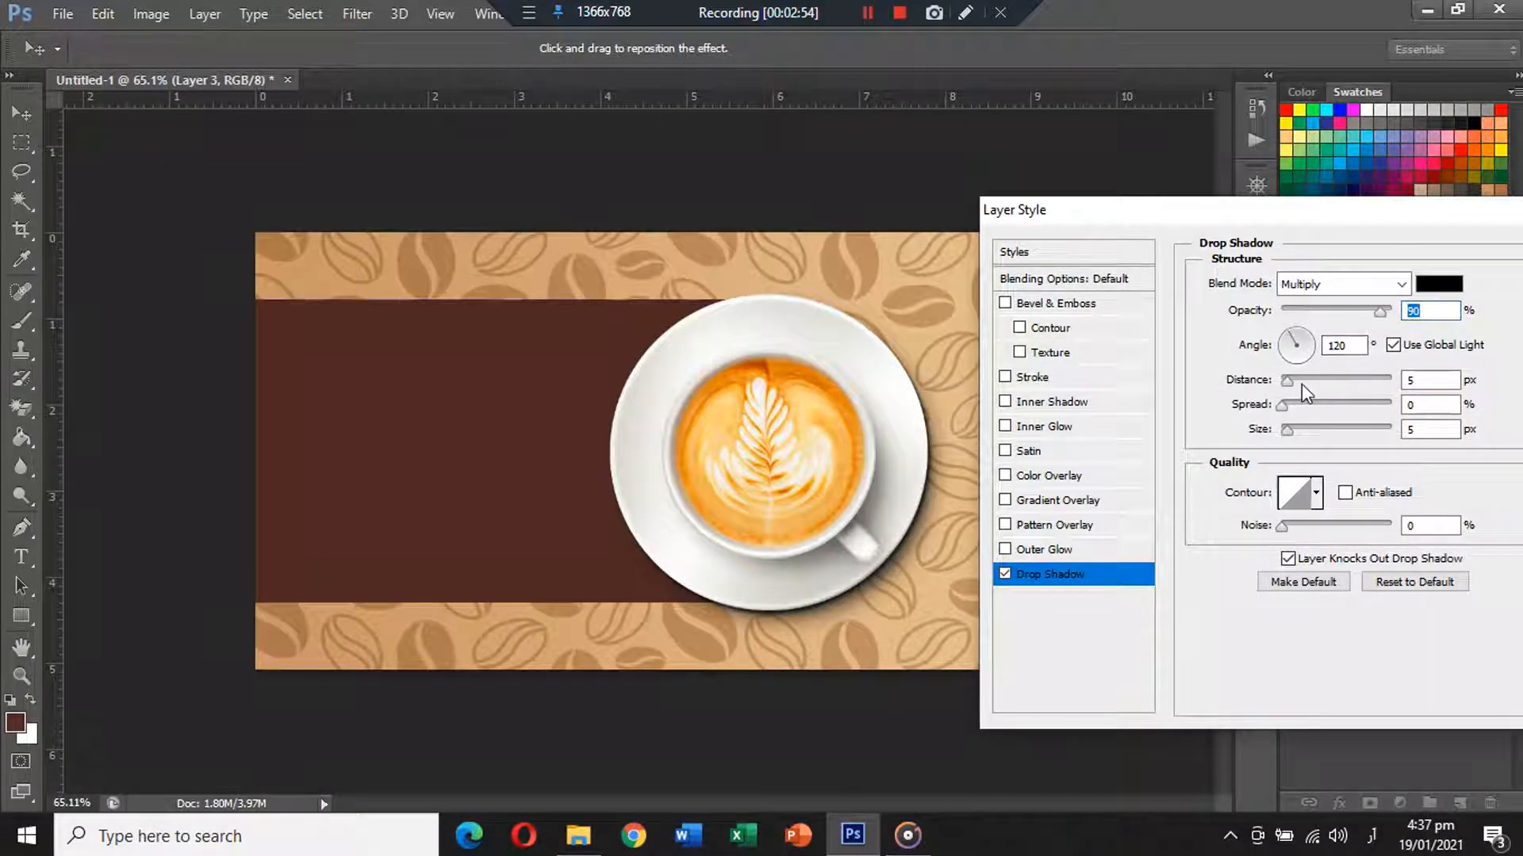
{"action": "left_click_drag", "start_coordinate": [1301, 384], "coordinate": [1286, 432]}
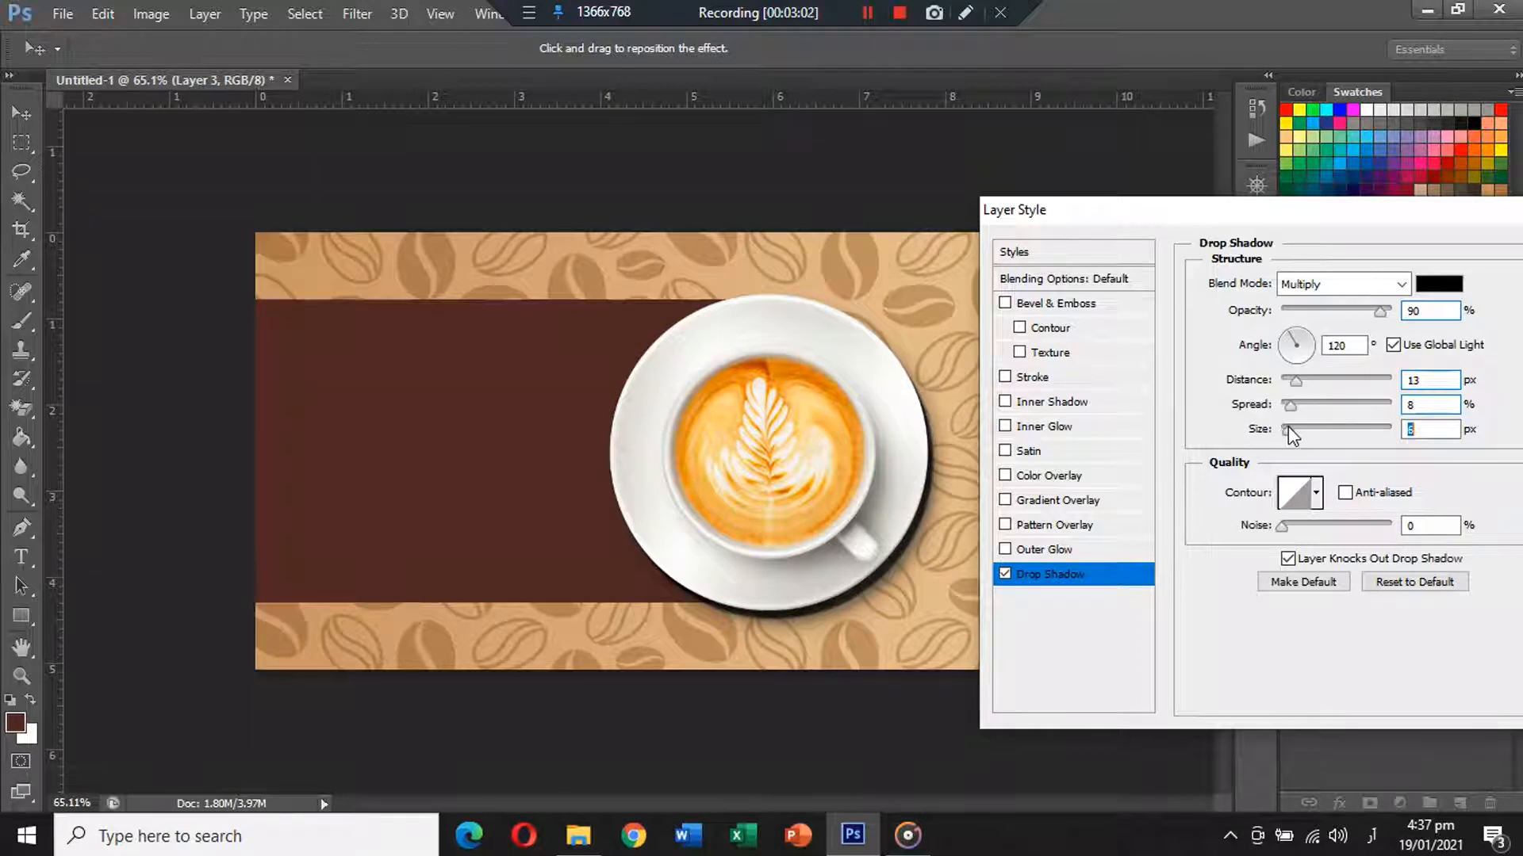
{"action": "left_click_drag", "start_coordinate": [1288, 428], "coordinate": [1291, 406]}
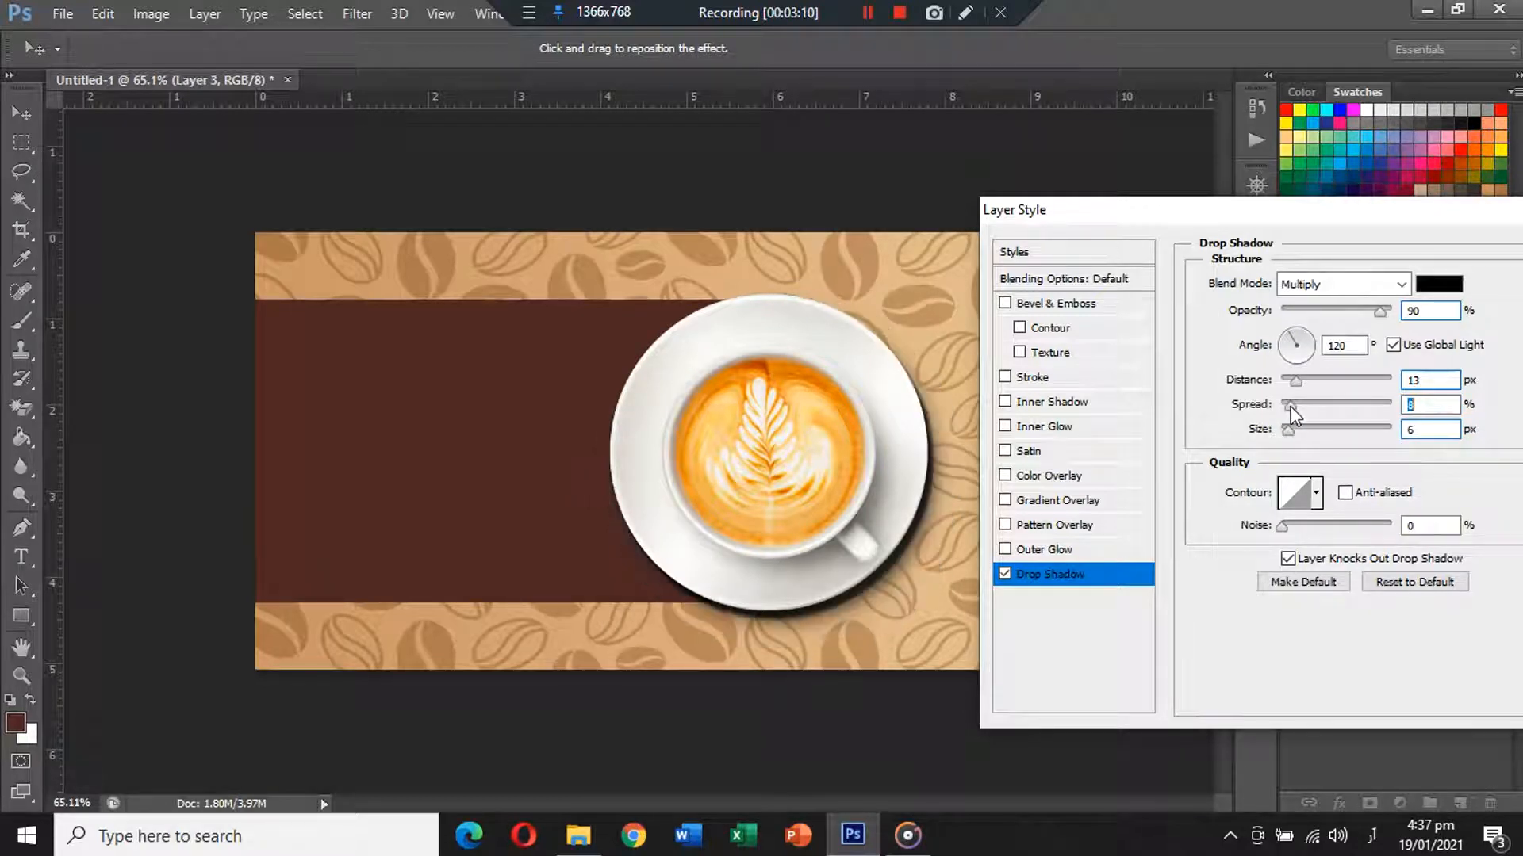
{"action": "left_click_drag", "start_coordinate": [1296, 384], "coordinate": [1291, 384]}
{"action": "left_click_drag", "start_coordinate": [1380, 312], "coordinate": [1339, 312]}
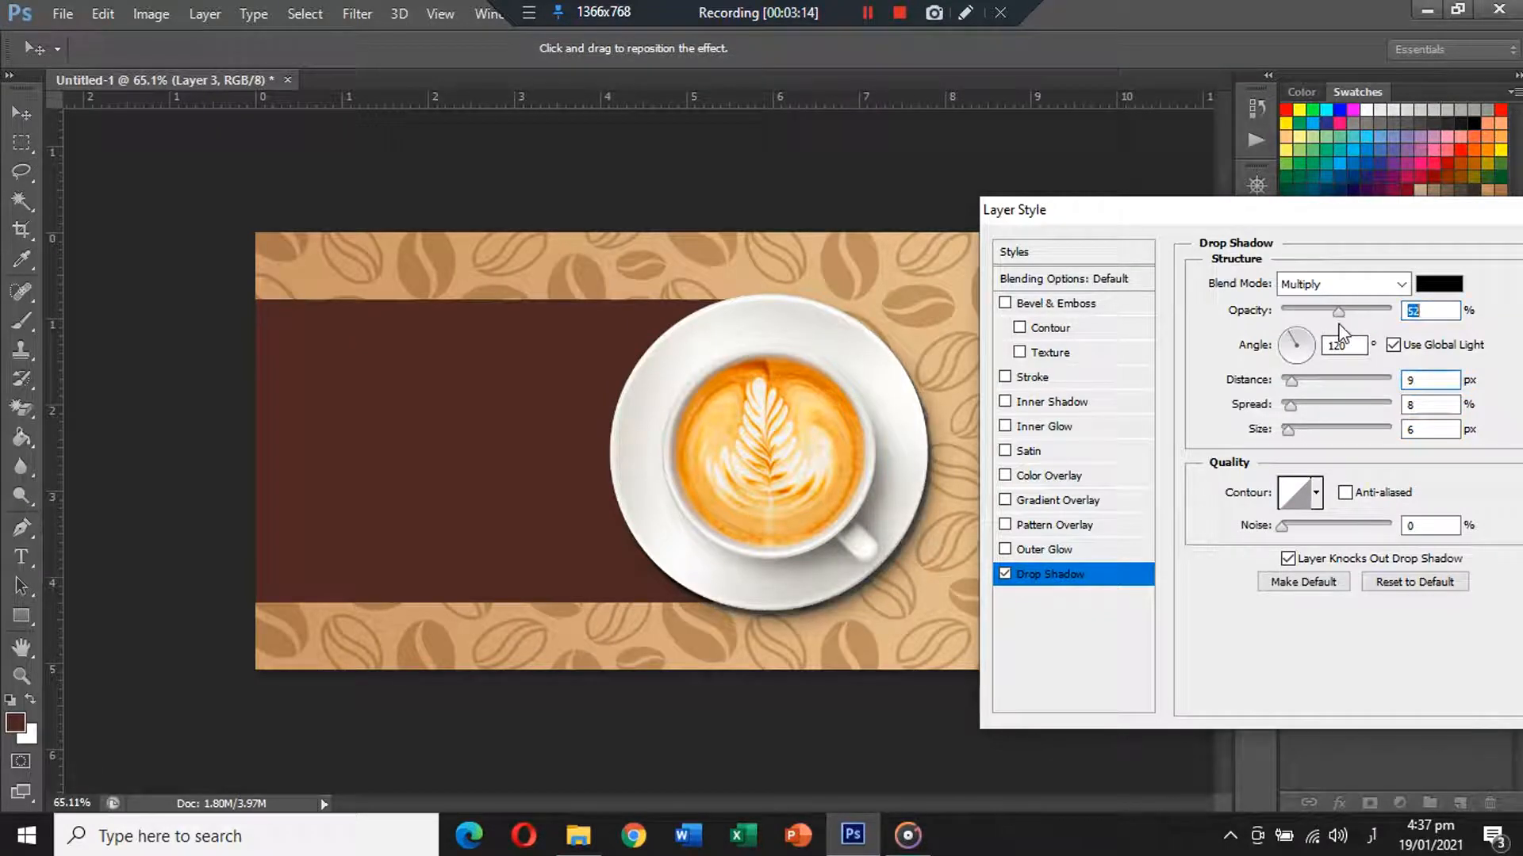
{"action": "key", "text": "Return"}
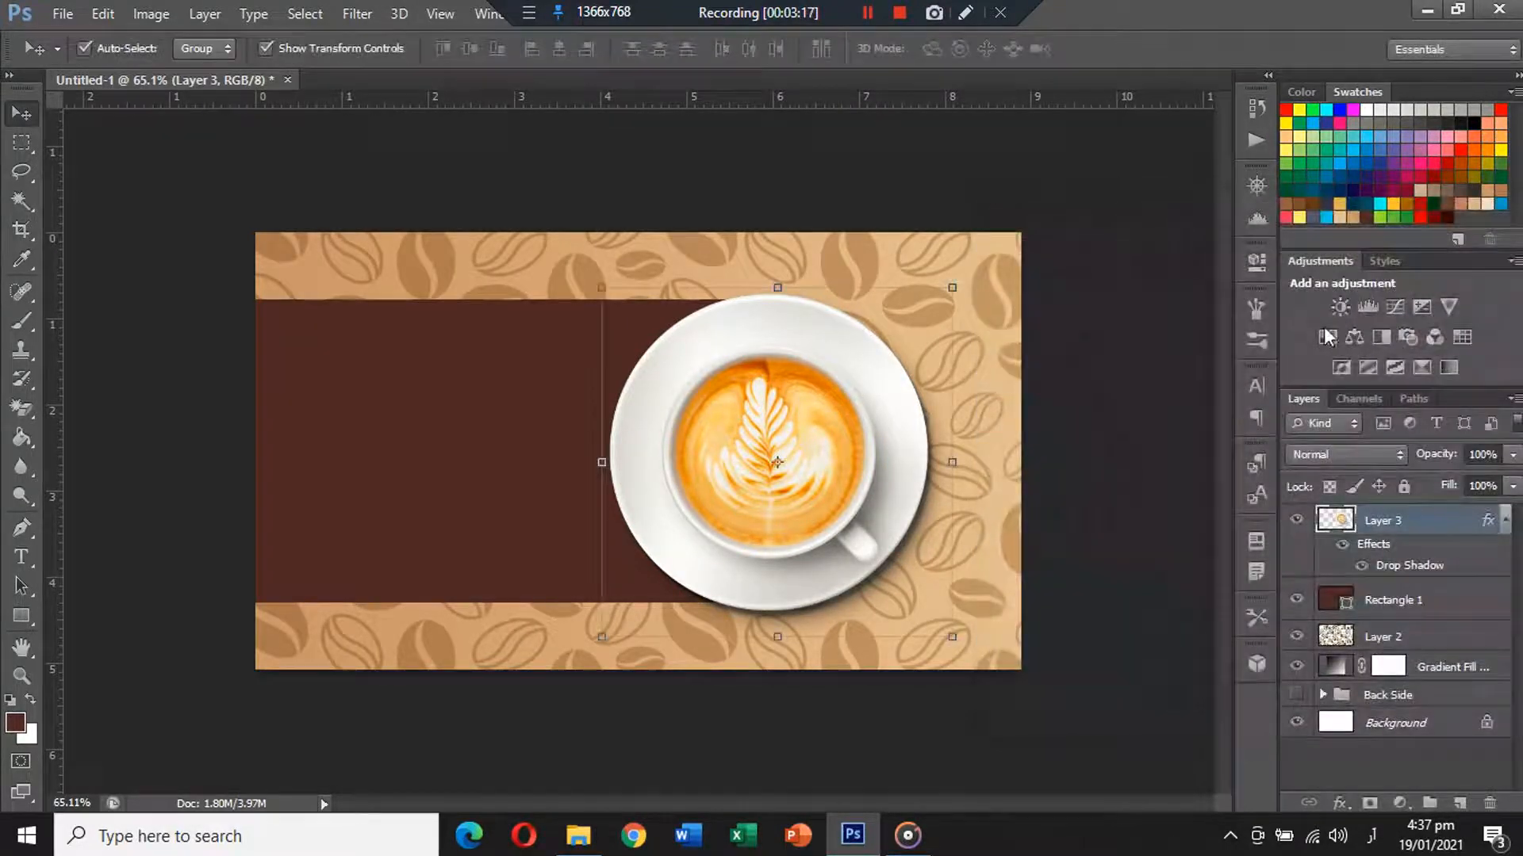
Nudge the coffee cup up about 0.02 cm and left about 0.01 cm.
{"action": "left_click", "coordinate": [1164, 341]}
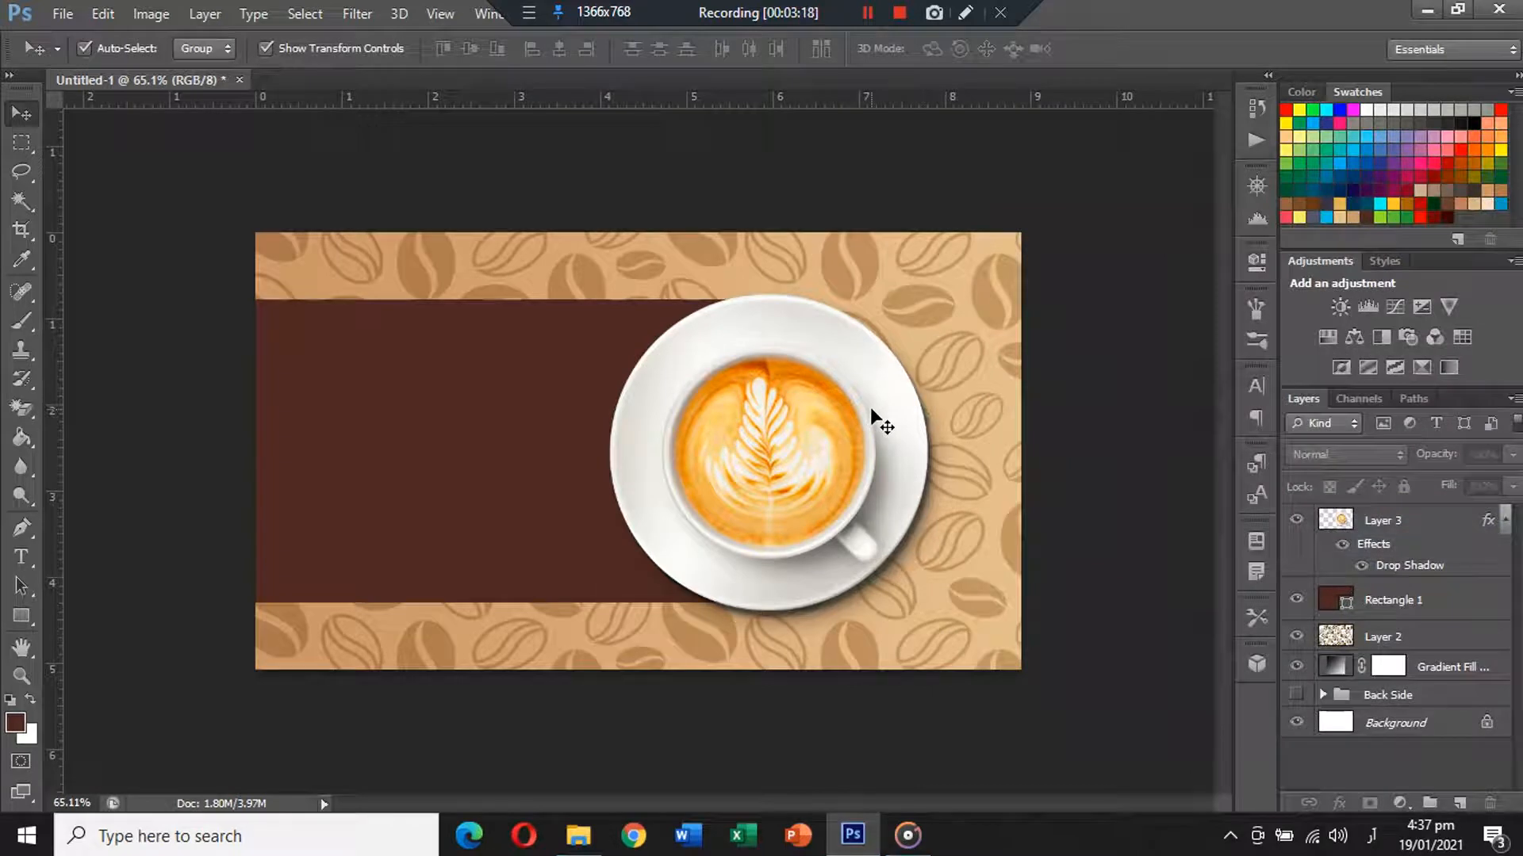
{"action": "left_click_drag", "start_coordinate": [867, 410], "coordinate": [867, 415]}
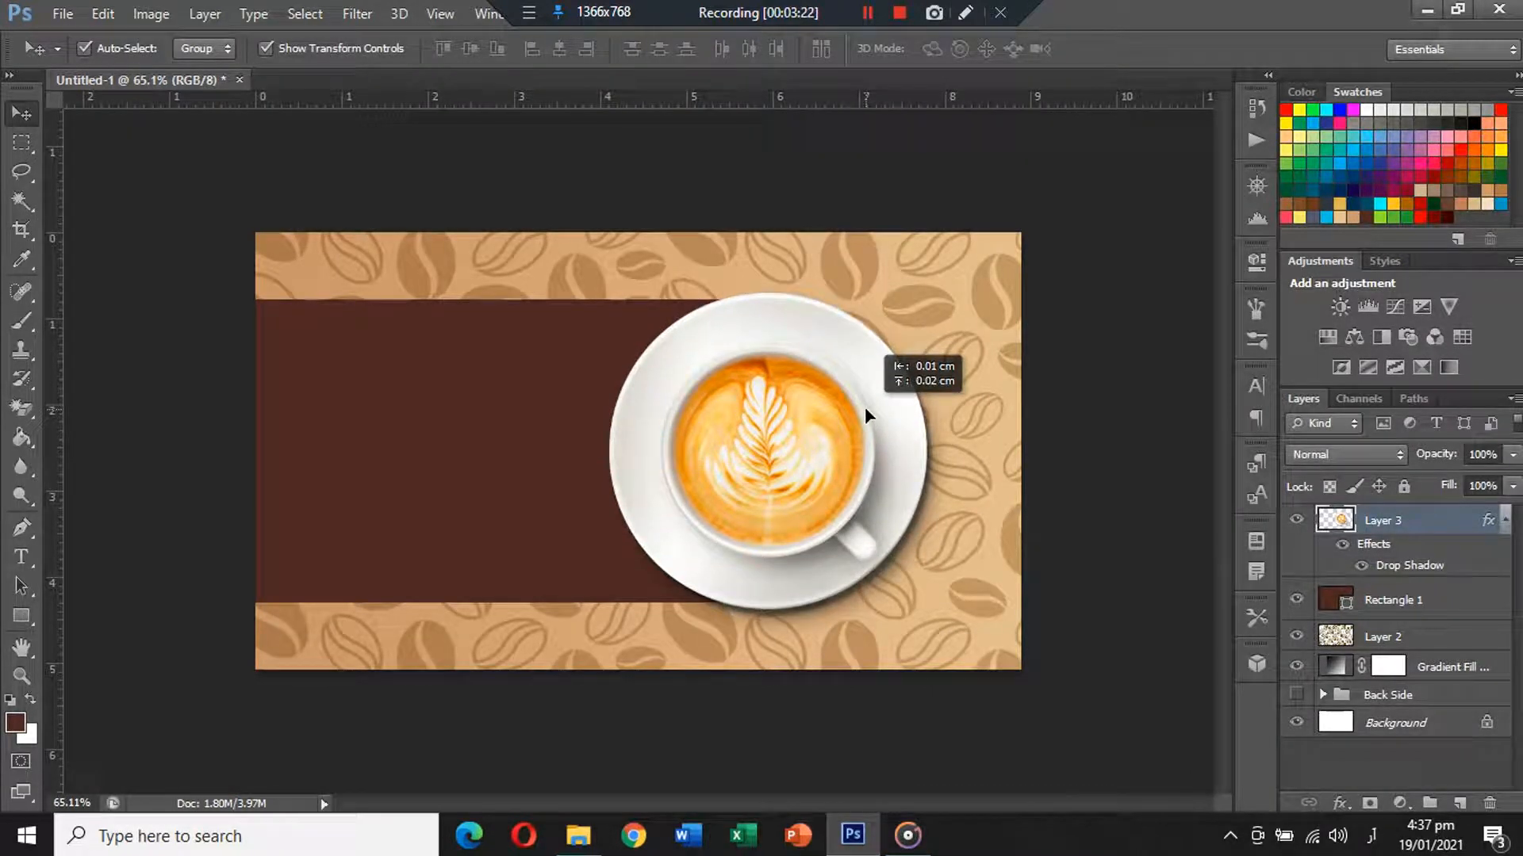
{"action": "left_click", "coordinate": [1126, 371]}
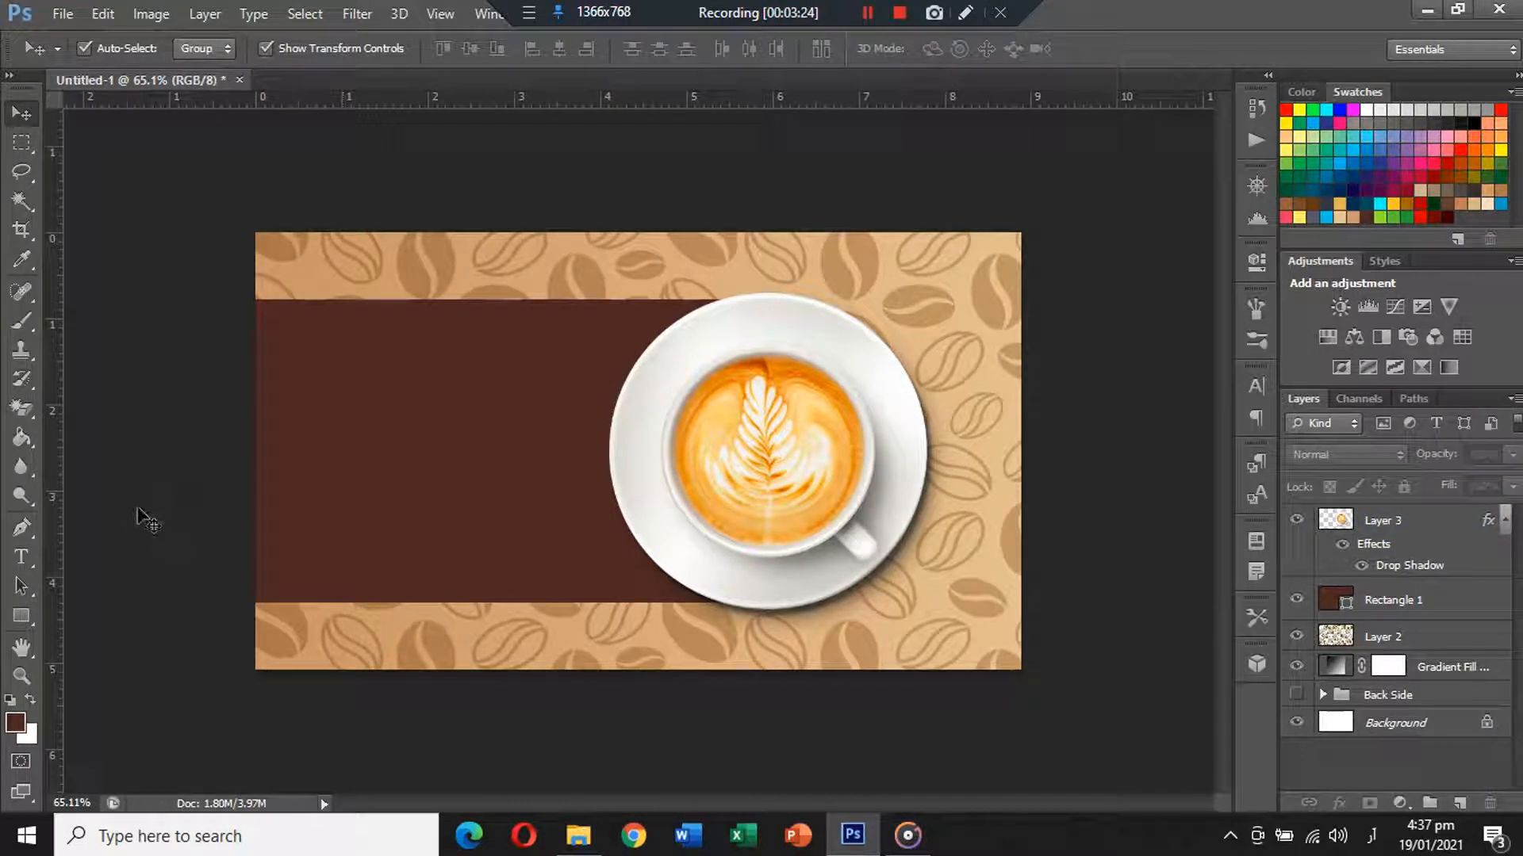
Switch the keyboard language to English (United States) and add the text "MR. PERSON NAME" near the card's top edge.
{"action": "left_click", "coordinate": [20, 557]}
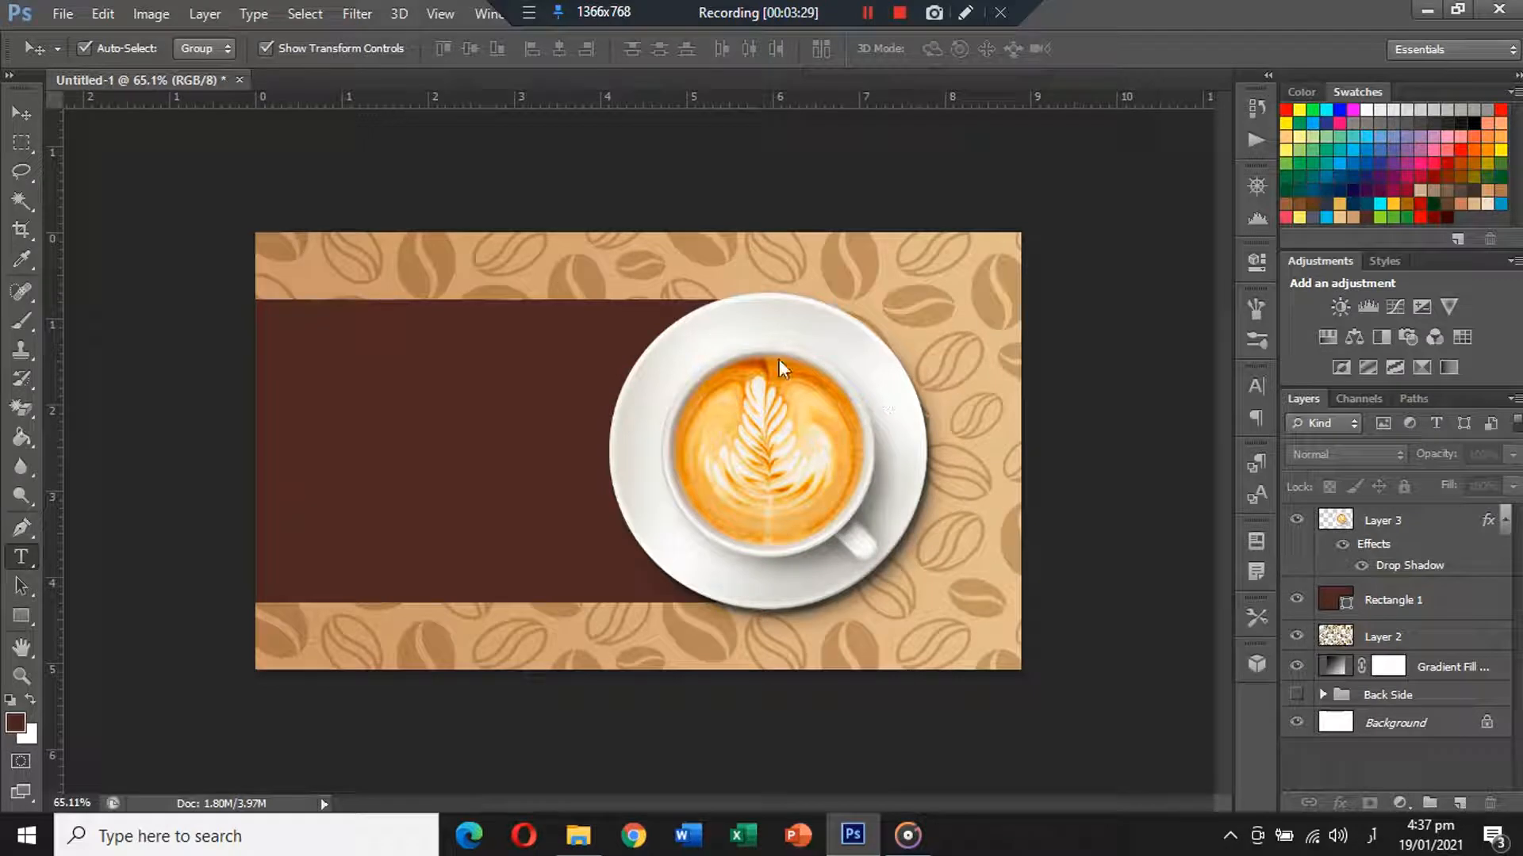
{"action": "left_click", "coordinate": [422, 277]}
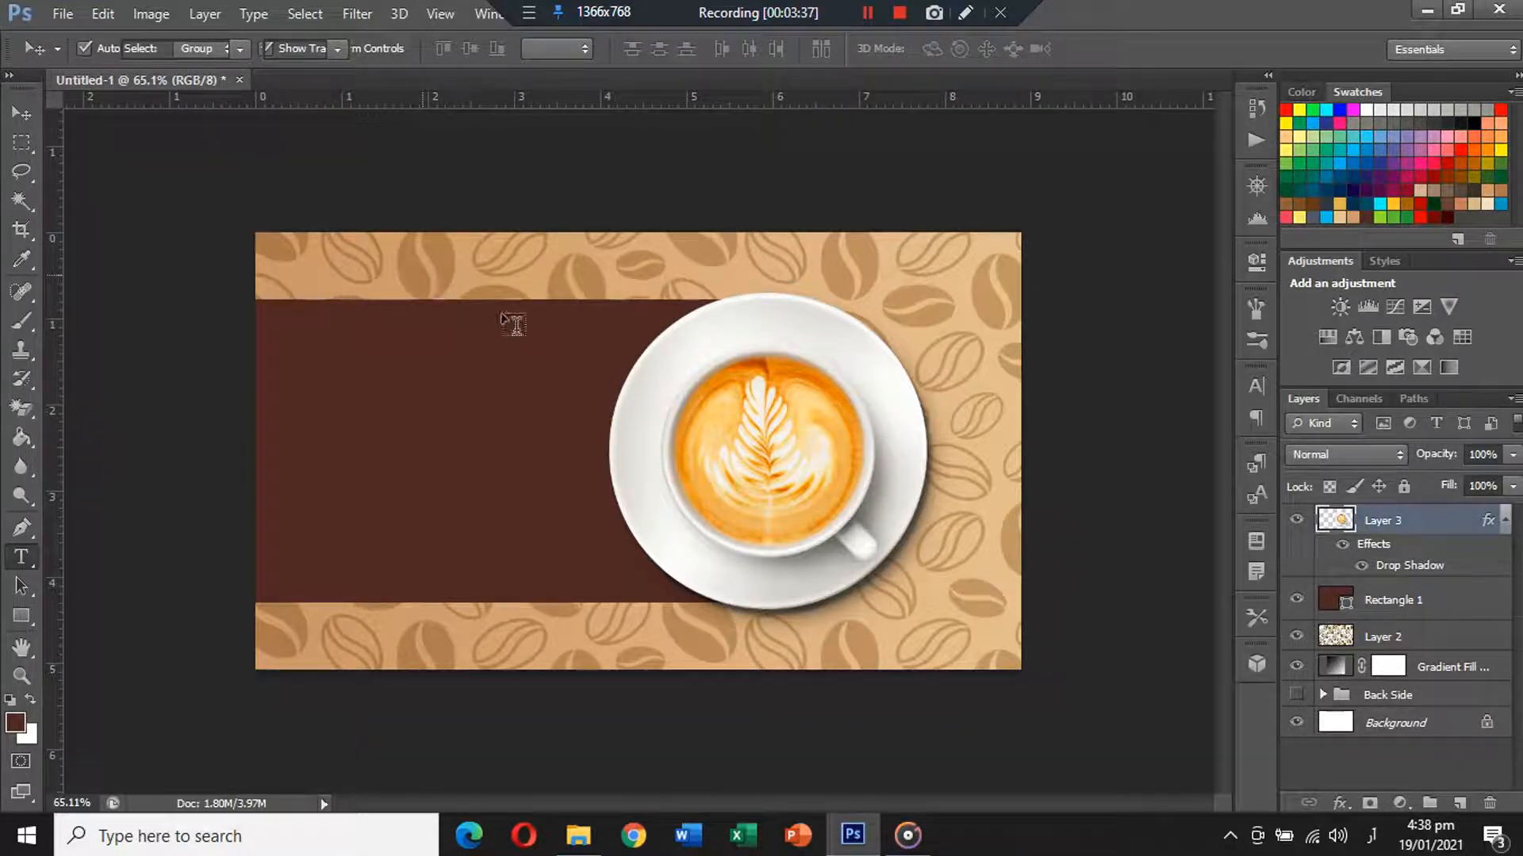
{"action": "left_click", "coordinate": [422, 270]}
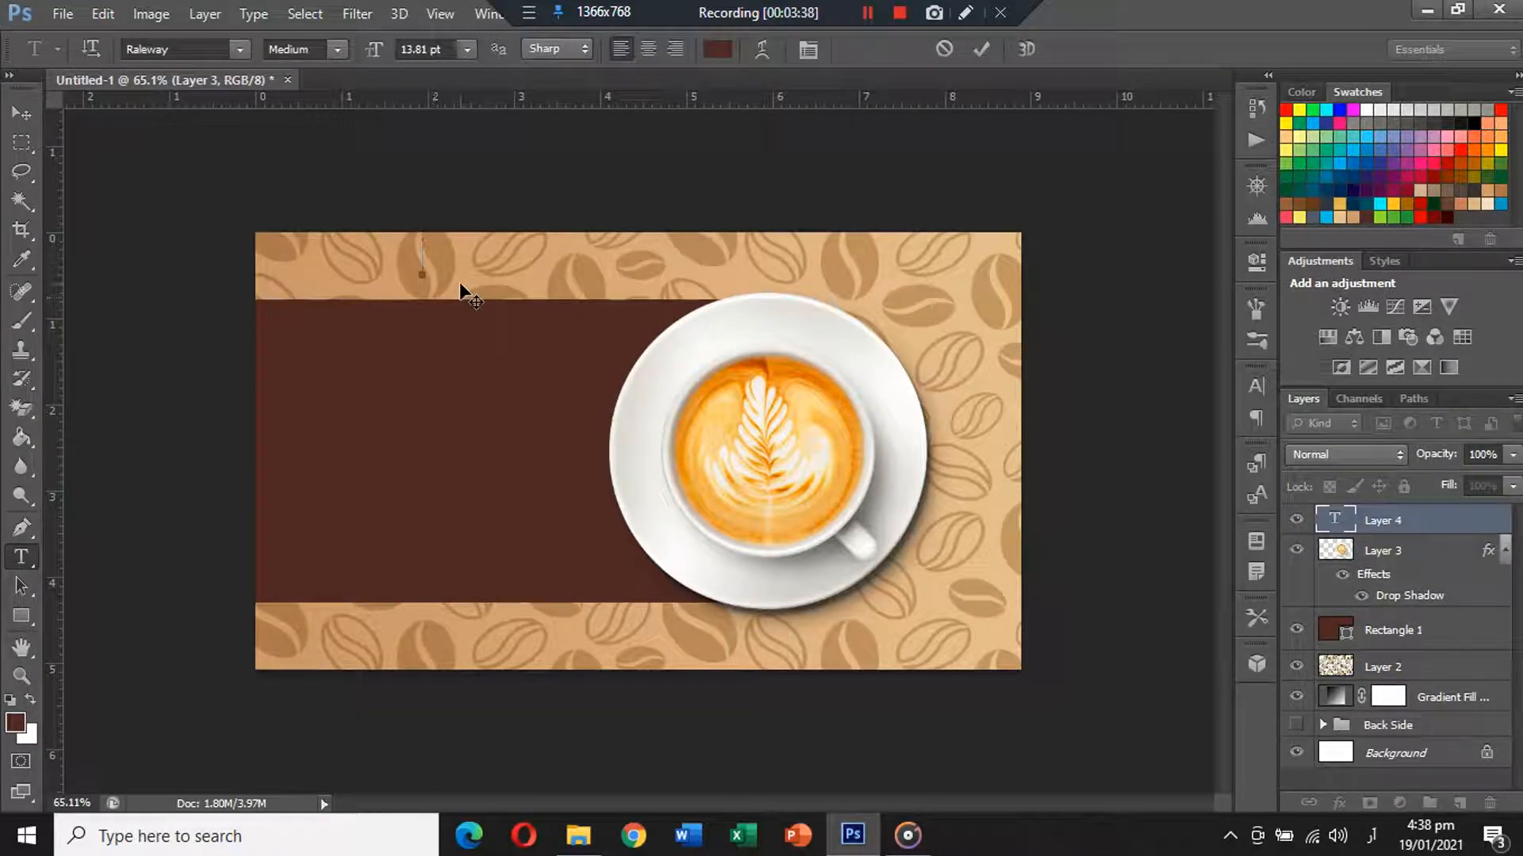
{"action": "type", "text": "ژ"}
{"action": "key", "text": "BackSpace"}
{"action": "left_click", "coordinate": [1374, 839]}
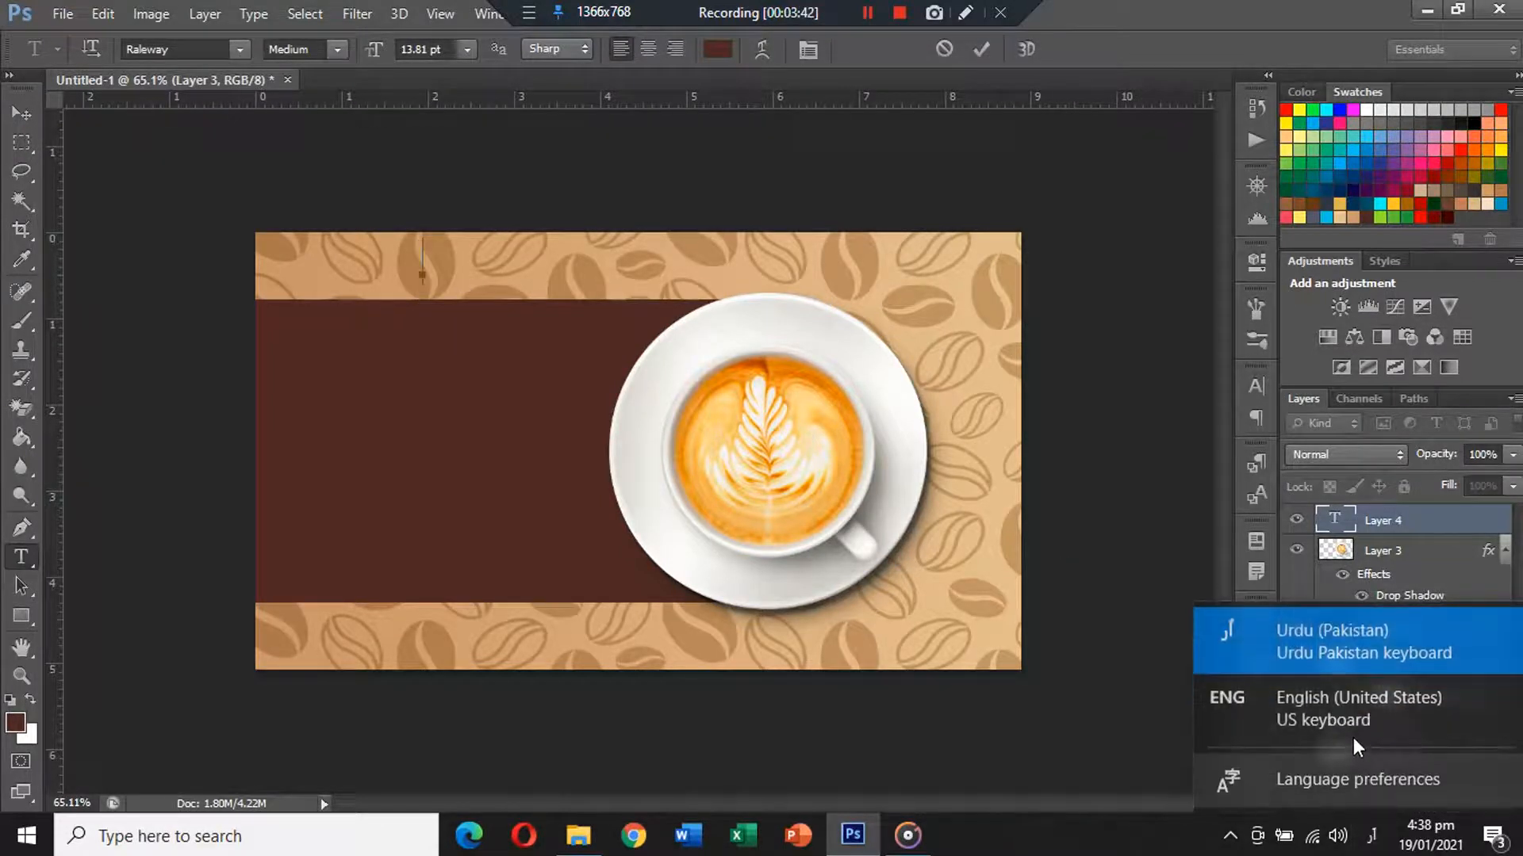
{"action": "left_click", "coordinate": [1353, 735]}
{"action": "type", "text": "Mr"}
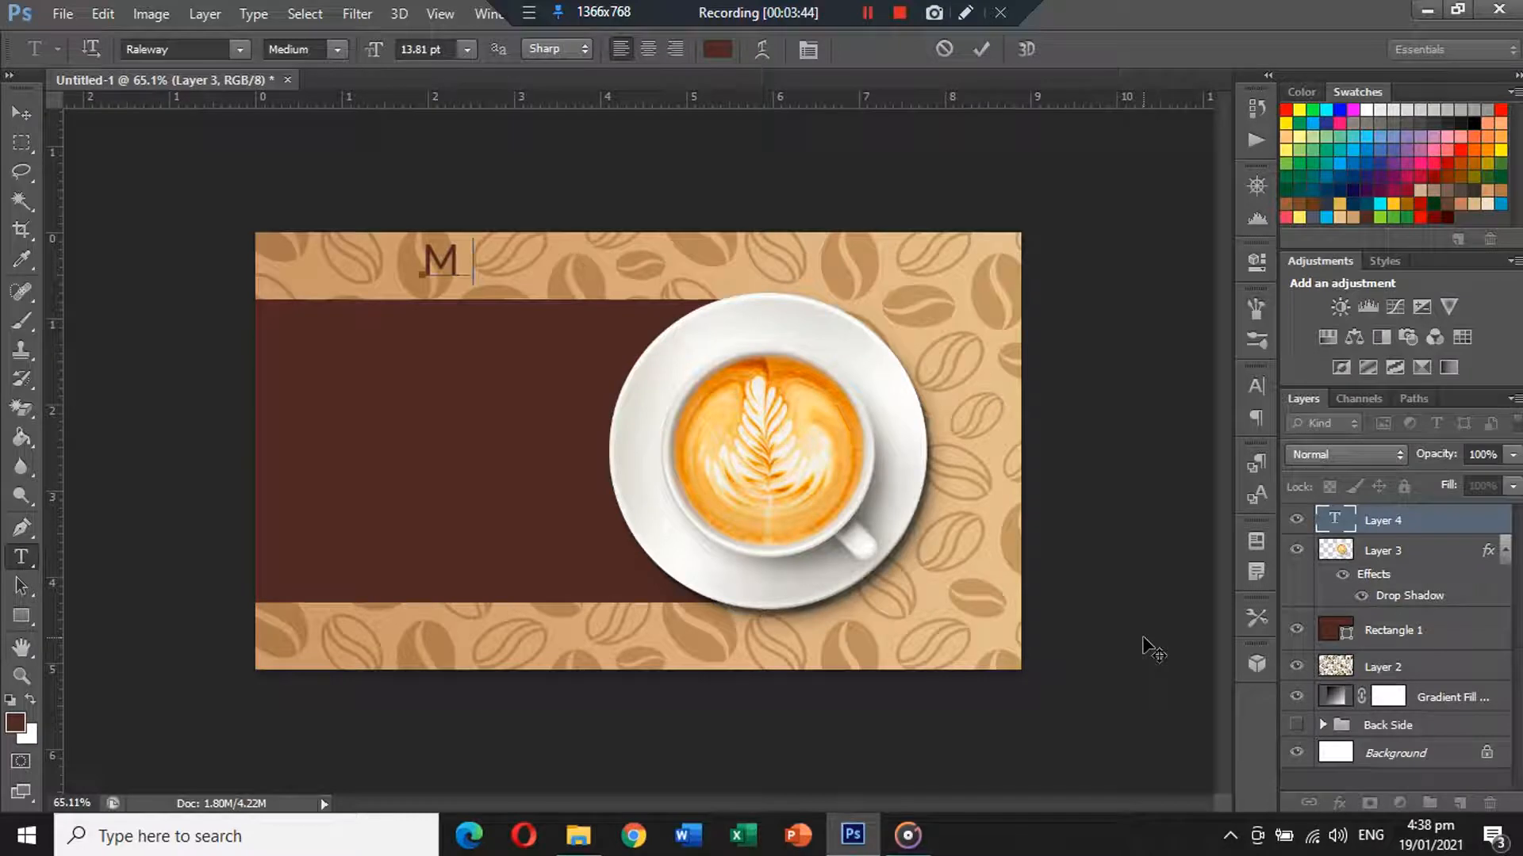
{"action": "key", "text": "BackSpace"}
{"action": "type", "text": "R. PERSON NAME"}
Set the "MR. PERSON NAME" text to Raleway Black at 10 pt.
{"action": "key", "text": "ctrl+a"}
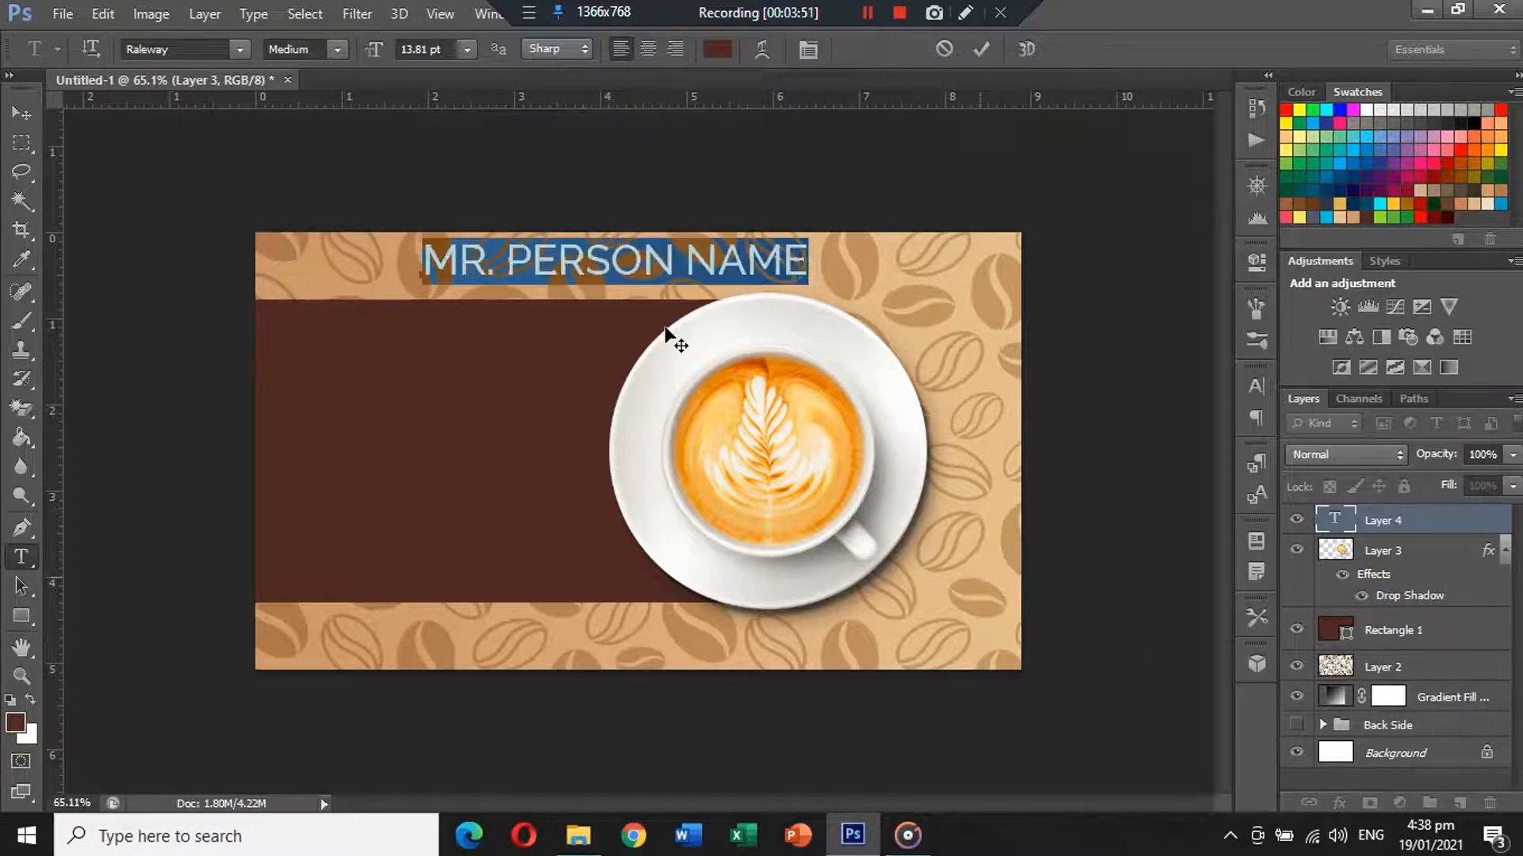
{"action": "left_click", "coordinate": [337, 49]}
{"action": "left_click", "coordinate": [303, 323]}
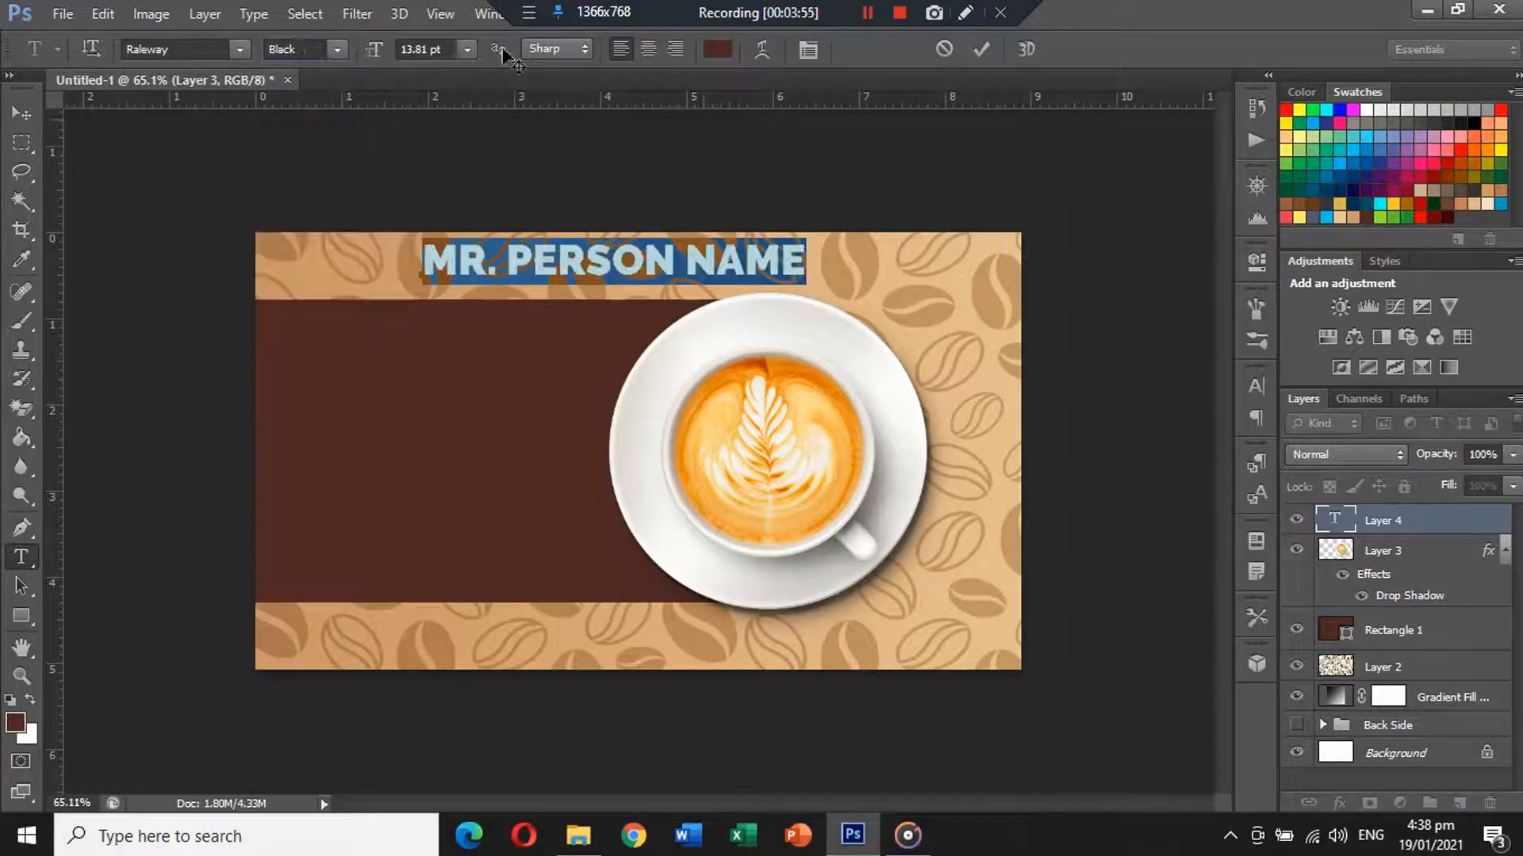
{"action": "left_click", "coordinate": [448, 49]}
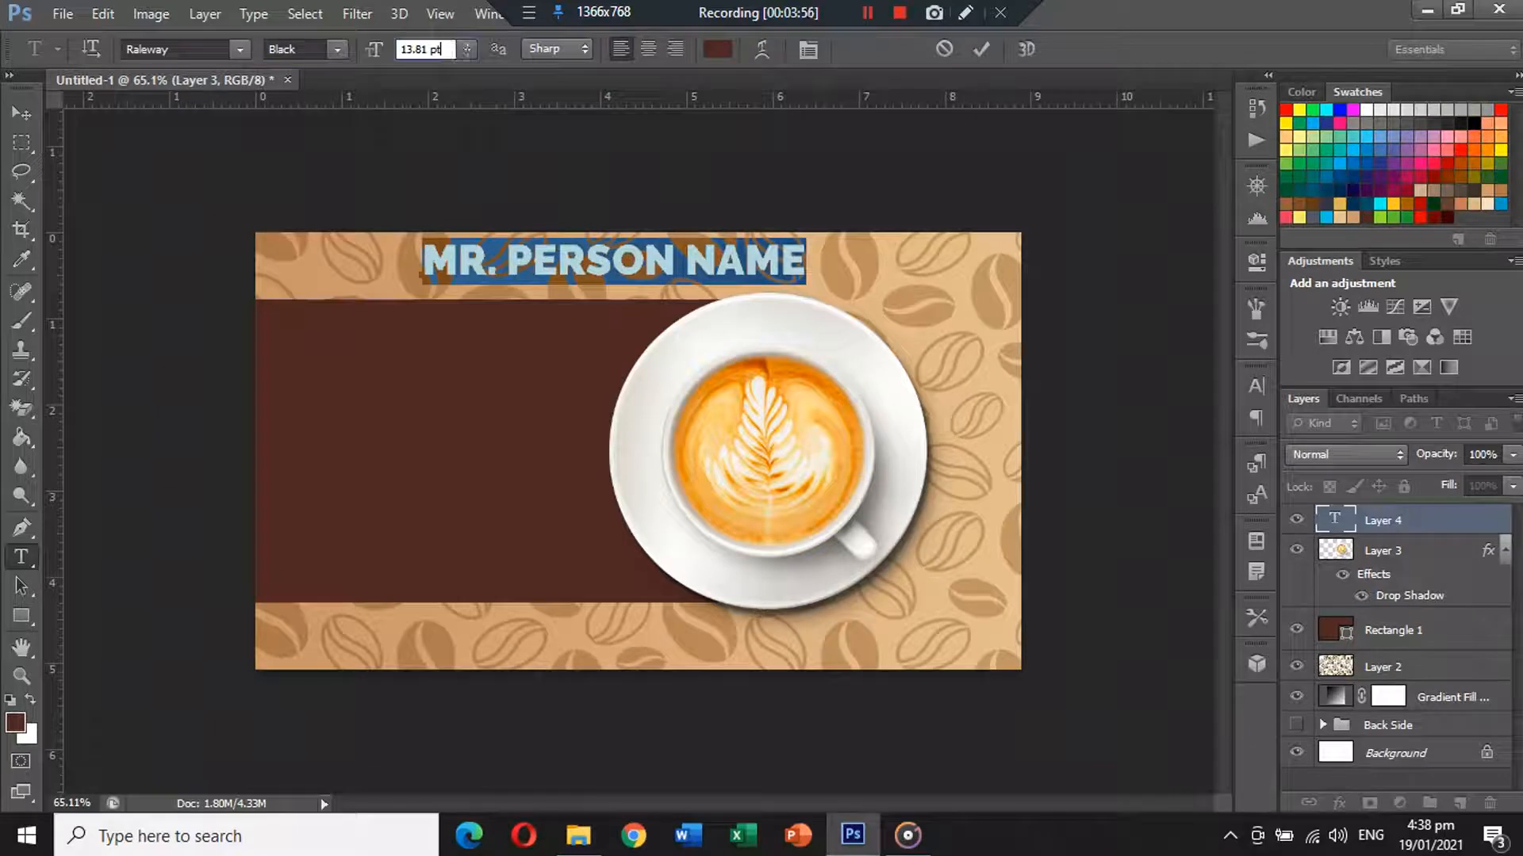
{"action": "left_click", "coordinate": [467, 49]}
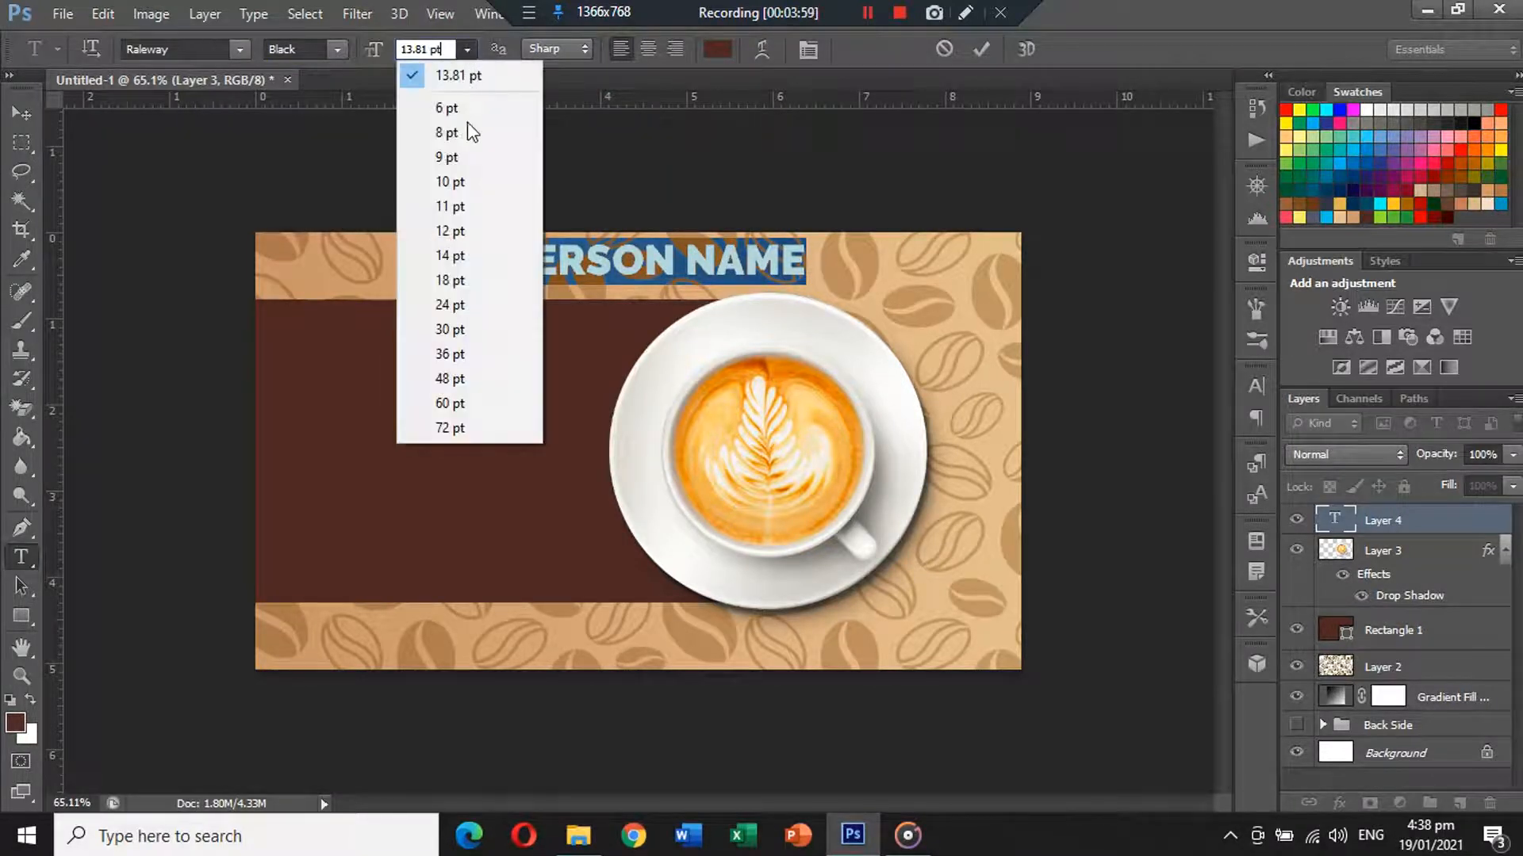
{"action": "left_click", "coordinate": [449, 182]}
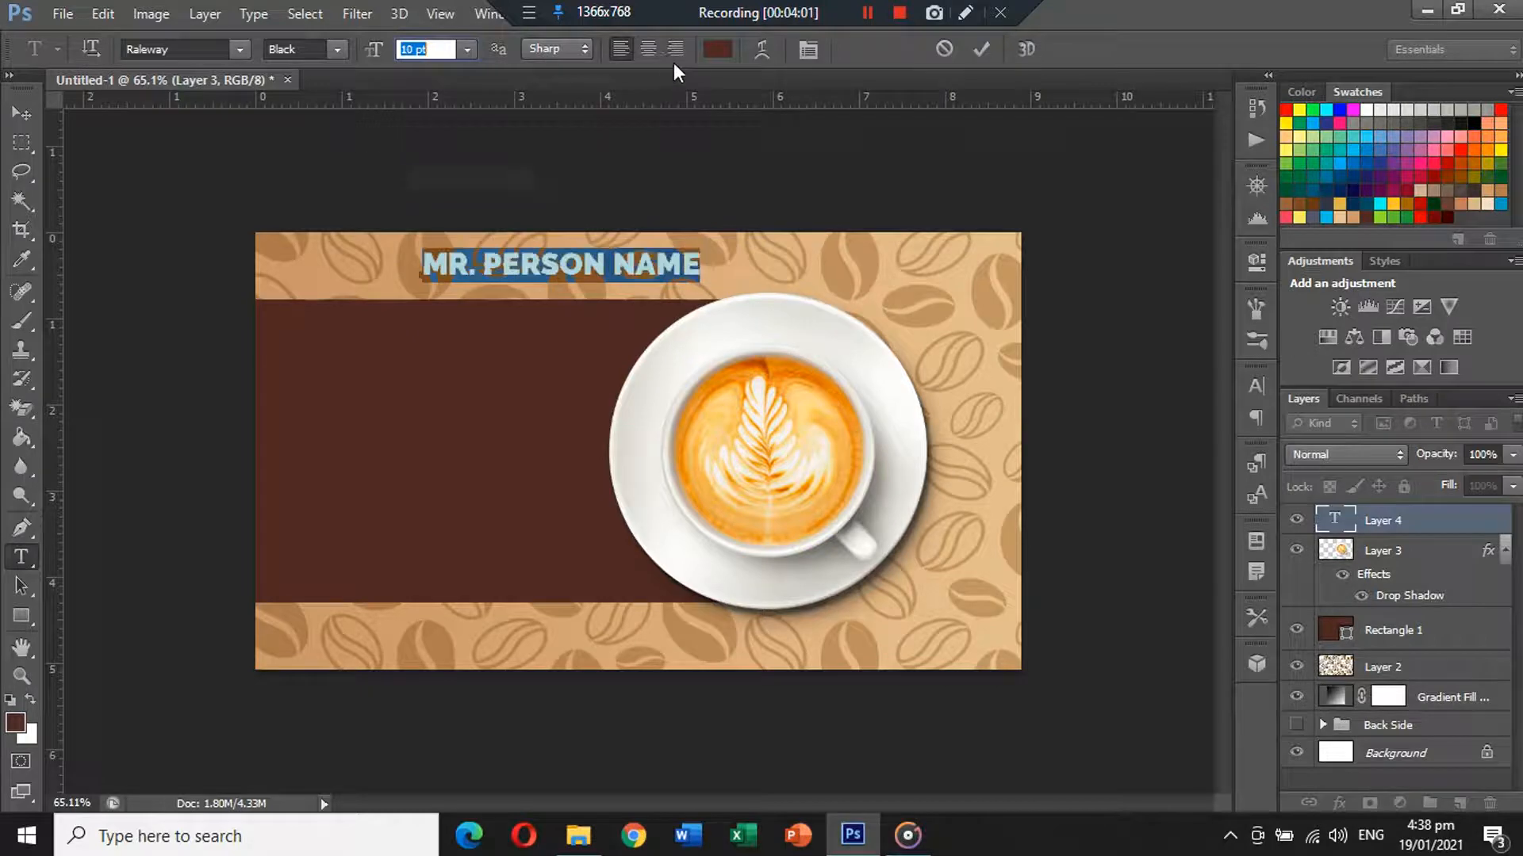
Recolor the "MR. PERSON NAME" text with the light brown swatch and commit the text.
{"action": "left_click", "coordinate": [716, 50]}
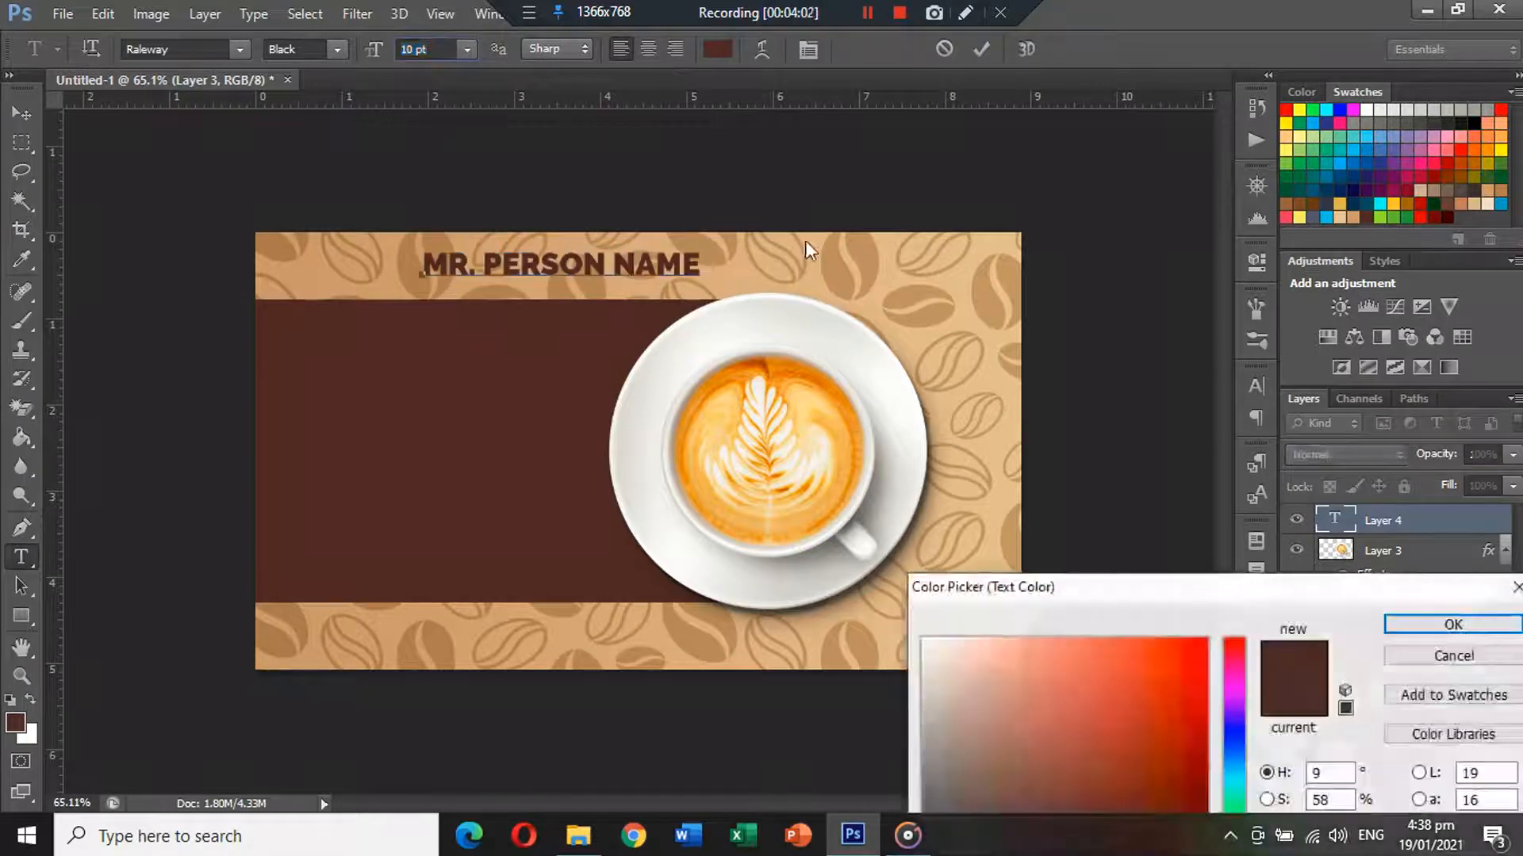
{"action": "left_click", "coordinate": [783, 370]}
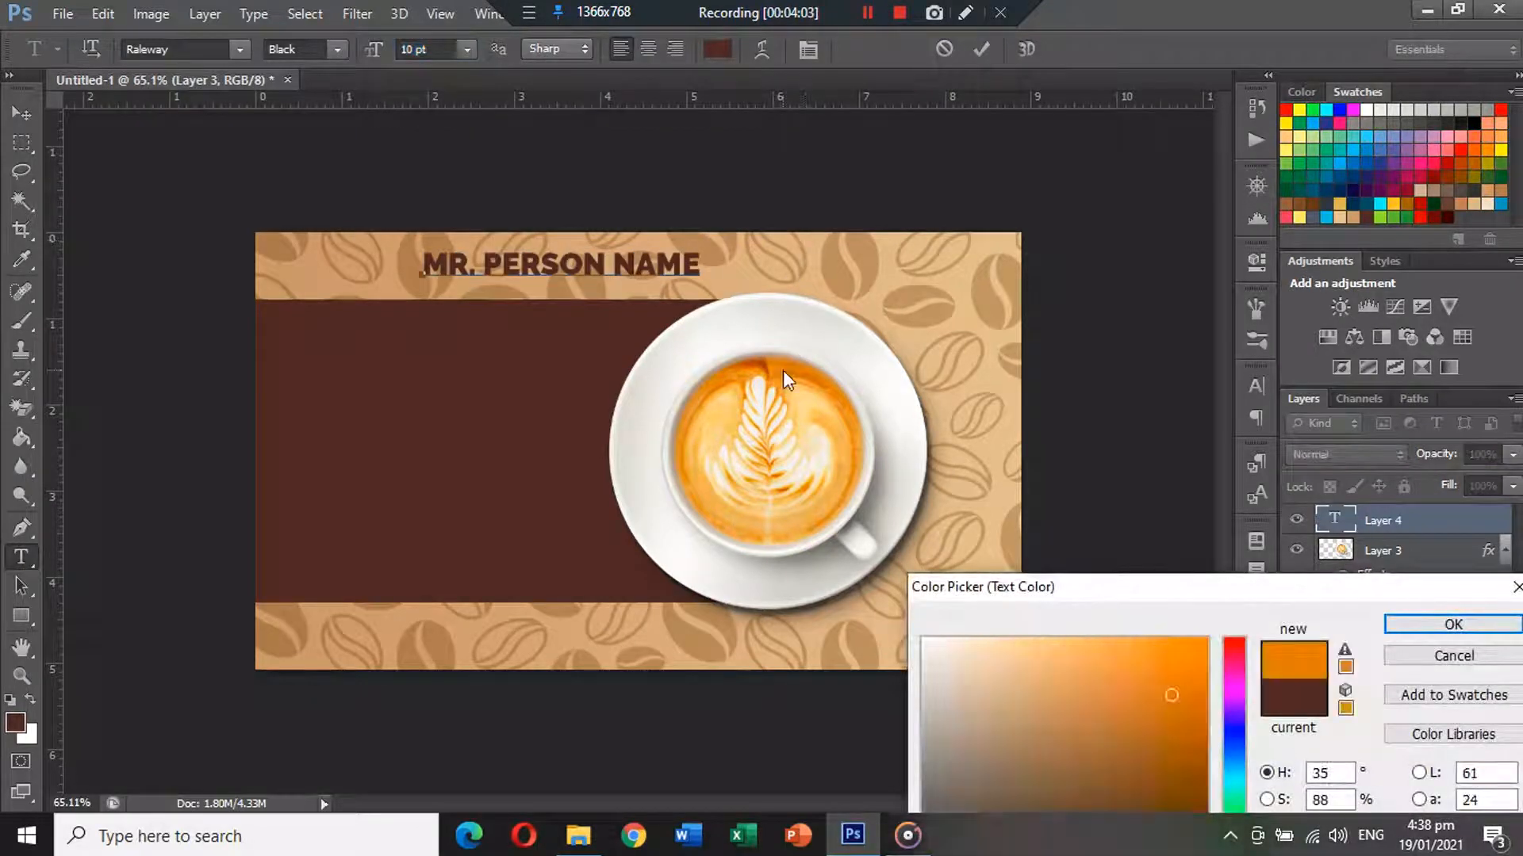
{"action": "left_click", "coordinate": [1353, 217]}
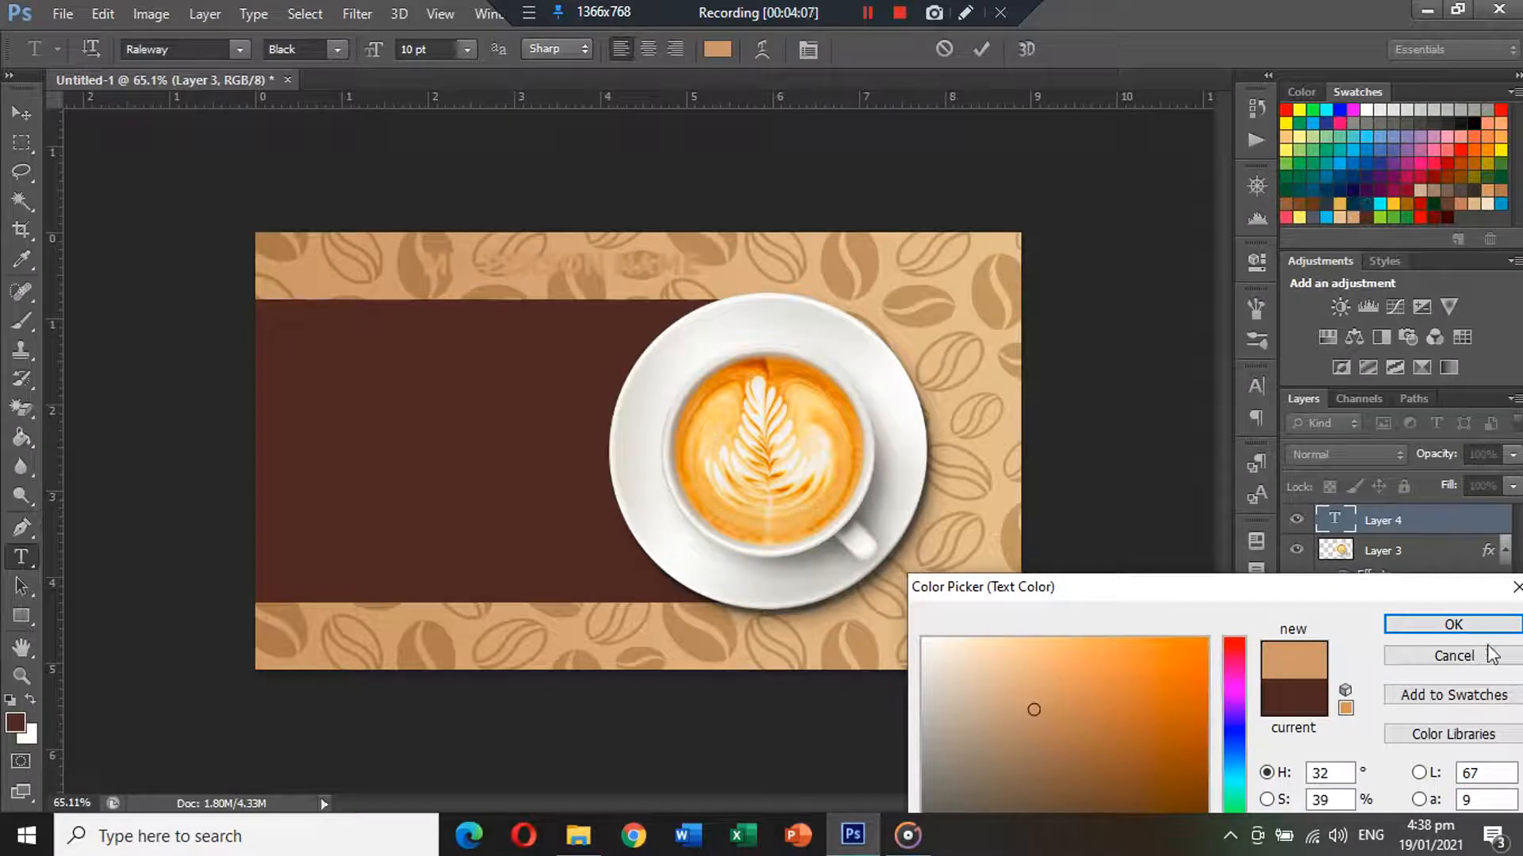
{"action": "key", "text": "Return"}
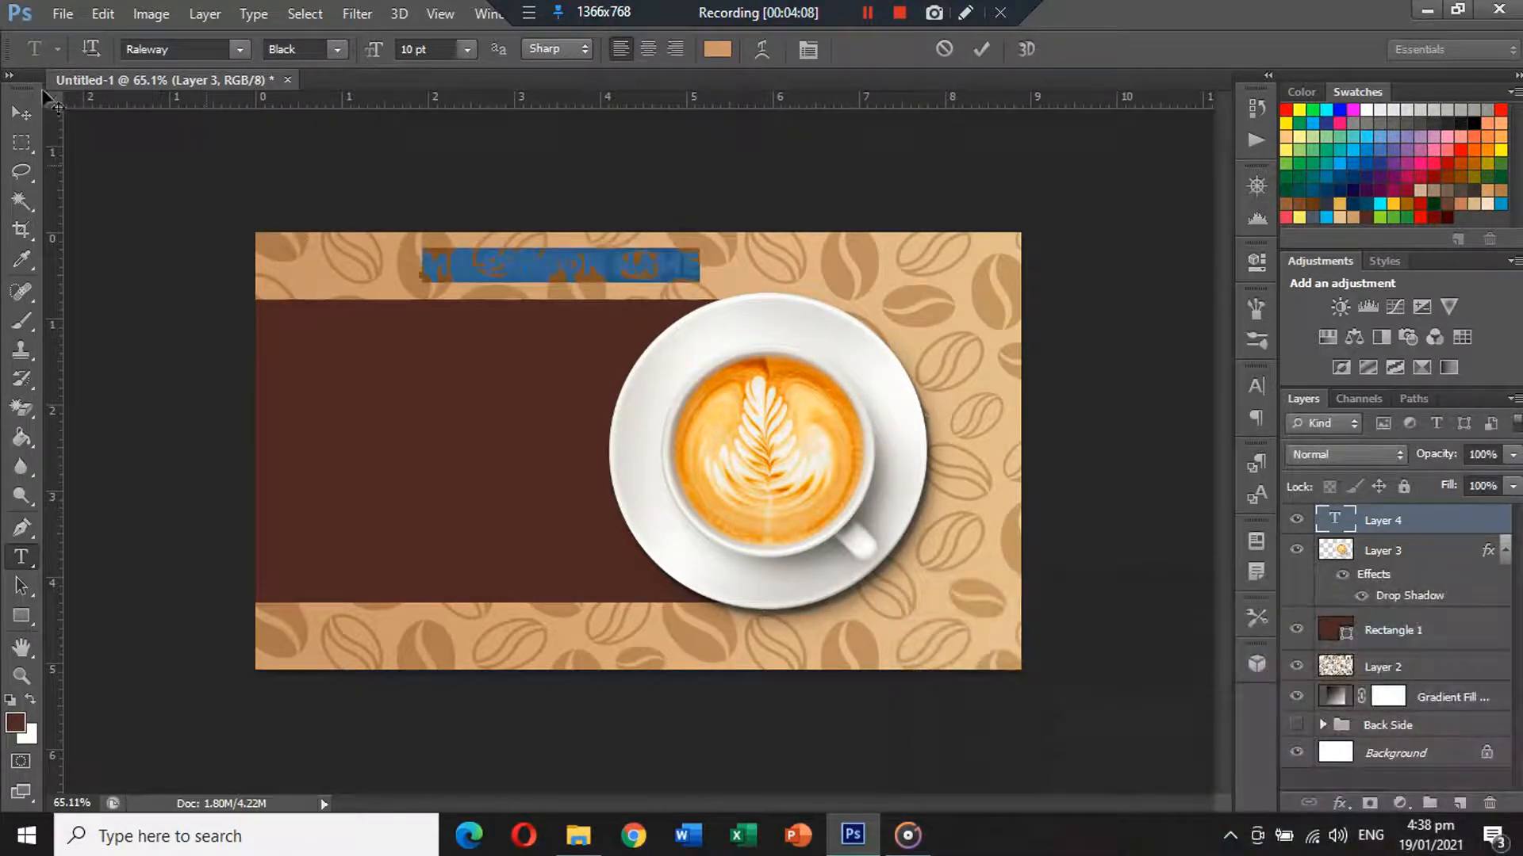
{"action": "key", "text": "ctrl+Return"}
Move the name to the brown rectangle's upper-left area and place a copy reading "DESIGNATION HERE" directly below it.
{"action": "key", "text": "v"}
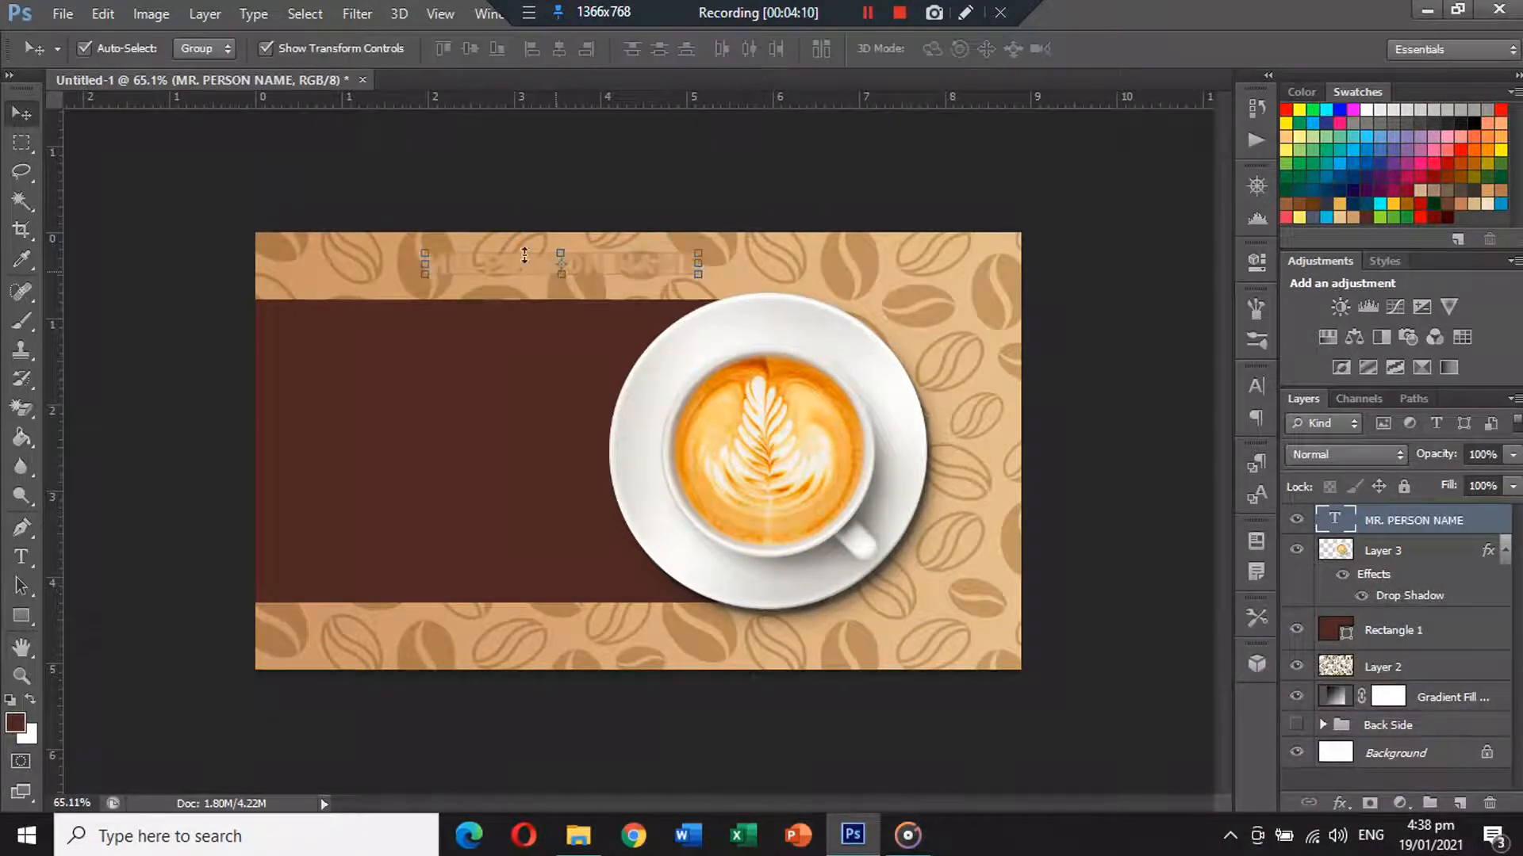
{"action": "left_click_drag", "start_coordinate": [637, 261], "coordinate": [488, 369]}
{"action": "key", "text": "t"}
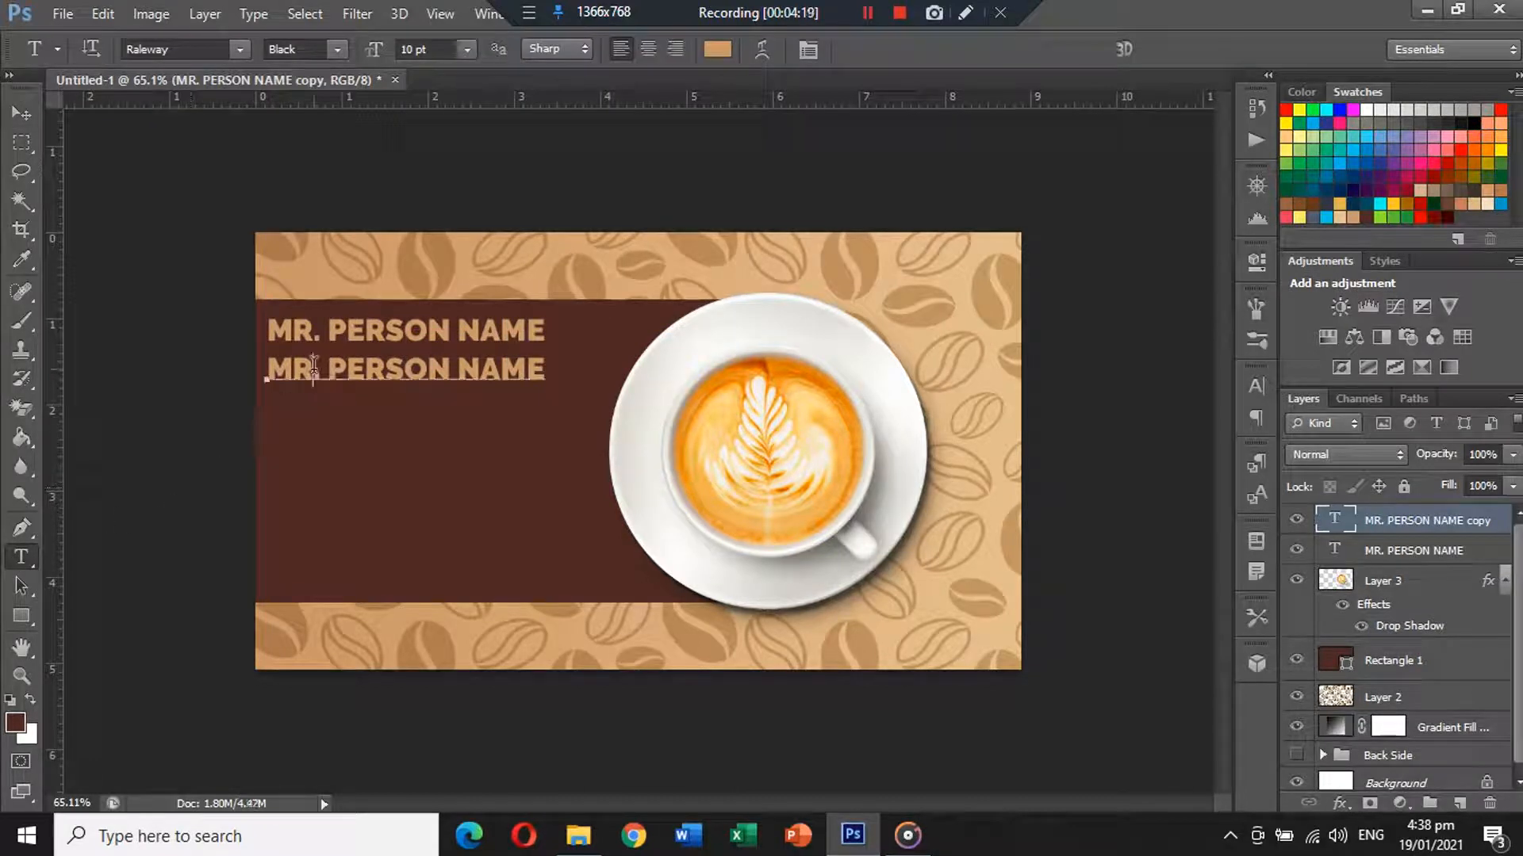
{"action": "triple_click", "coordinate": [314, 367]}
{"action": "type", "text": "DESIGNA "}
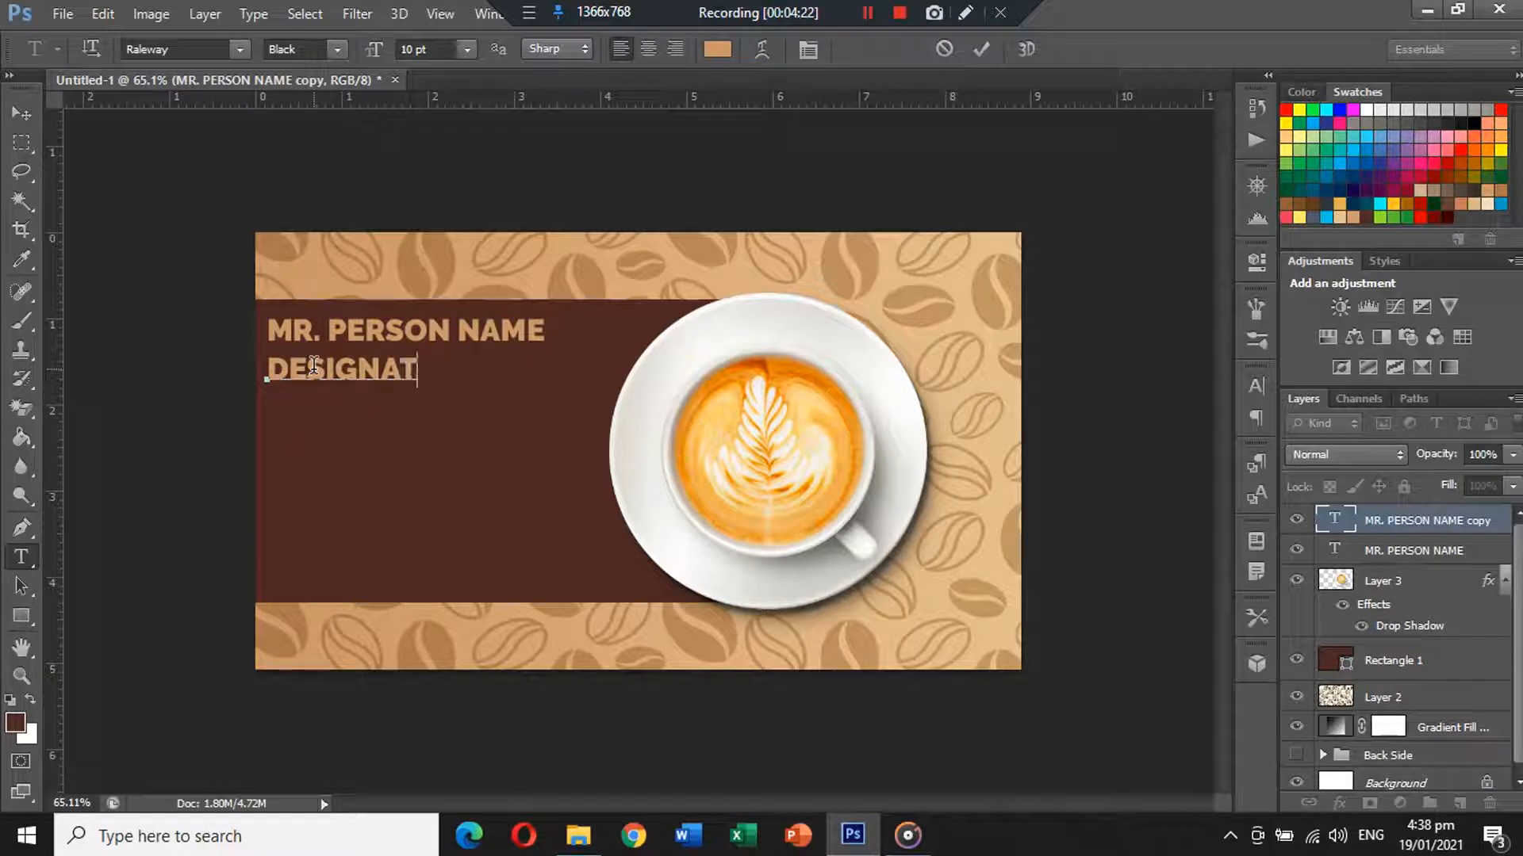
{"action": "type", "text": "ION HERE"}
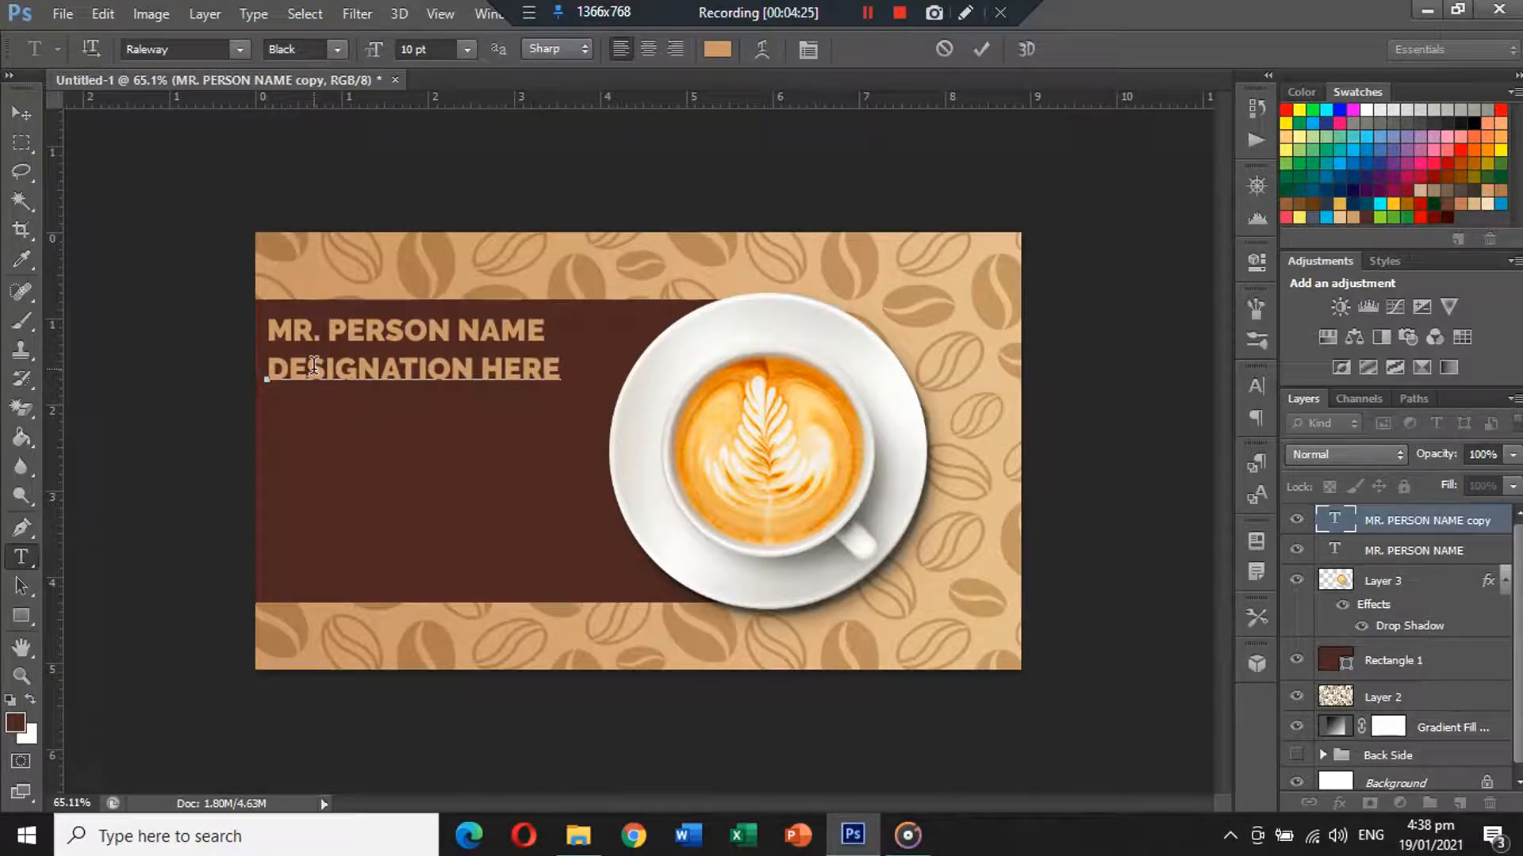
Format the "DESIGNATION HERE" text as Raleway Medium at 7 pt with the lighter tan swatch color.
{"action": "key", "text": "ctrl+a"}
{"action": "left_click", "coordinate": [336, 50]}
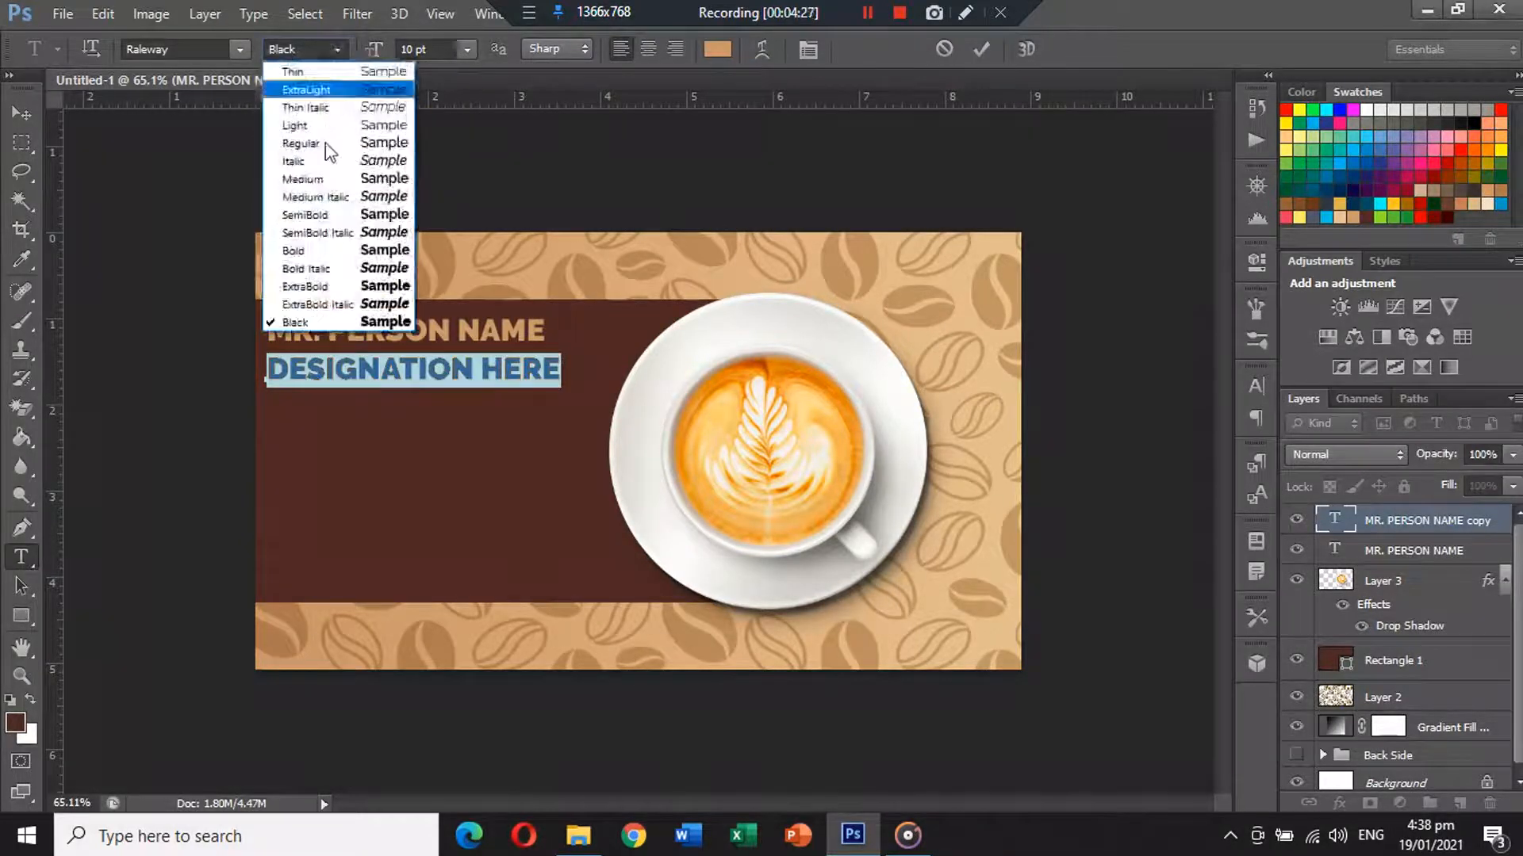
{"action": "left_click", "coordinate": [295, 176]}
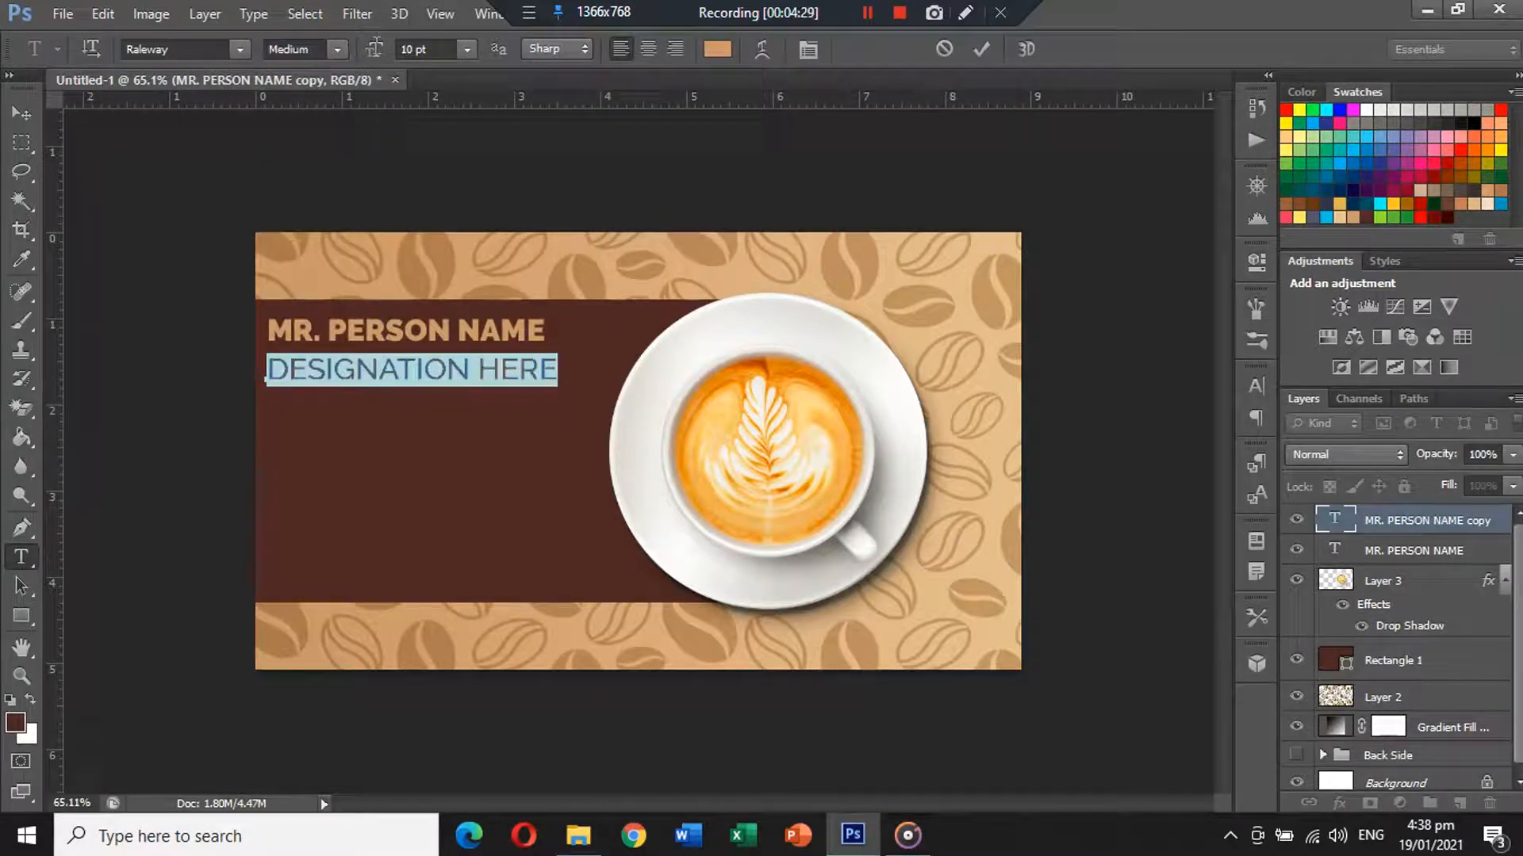
{"action": "left_click", "coordinate": [375, 49]}
{"action": "type", "text": "7"}
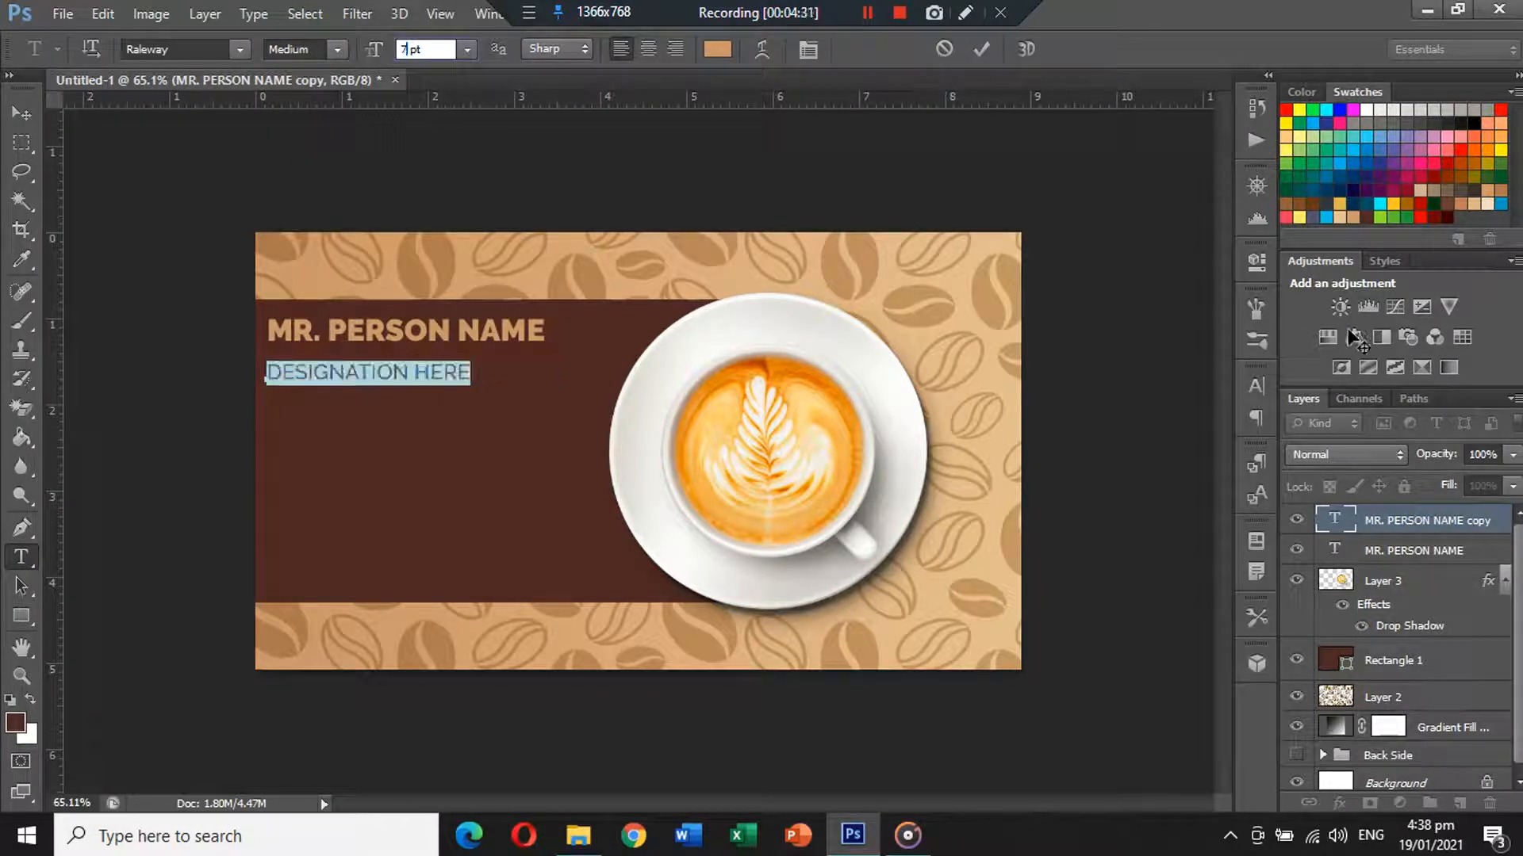
{"action": "left_click", "coordinate": [1350, 212]}
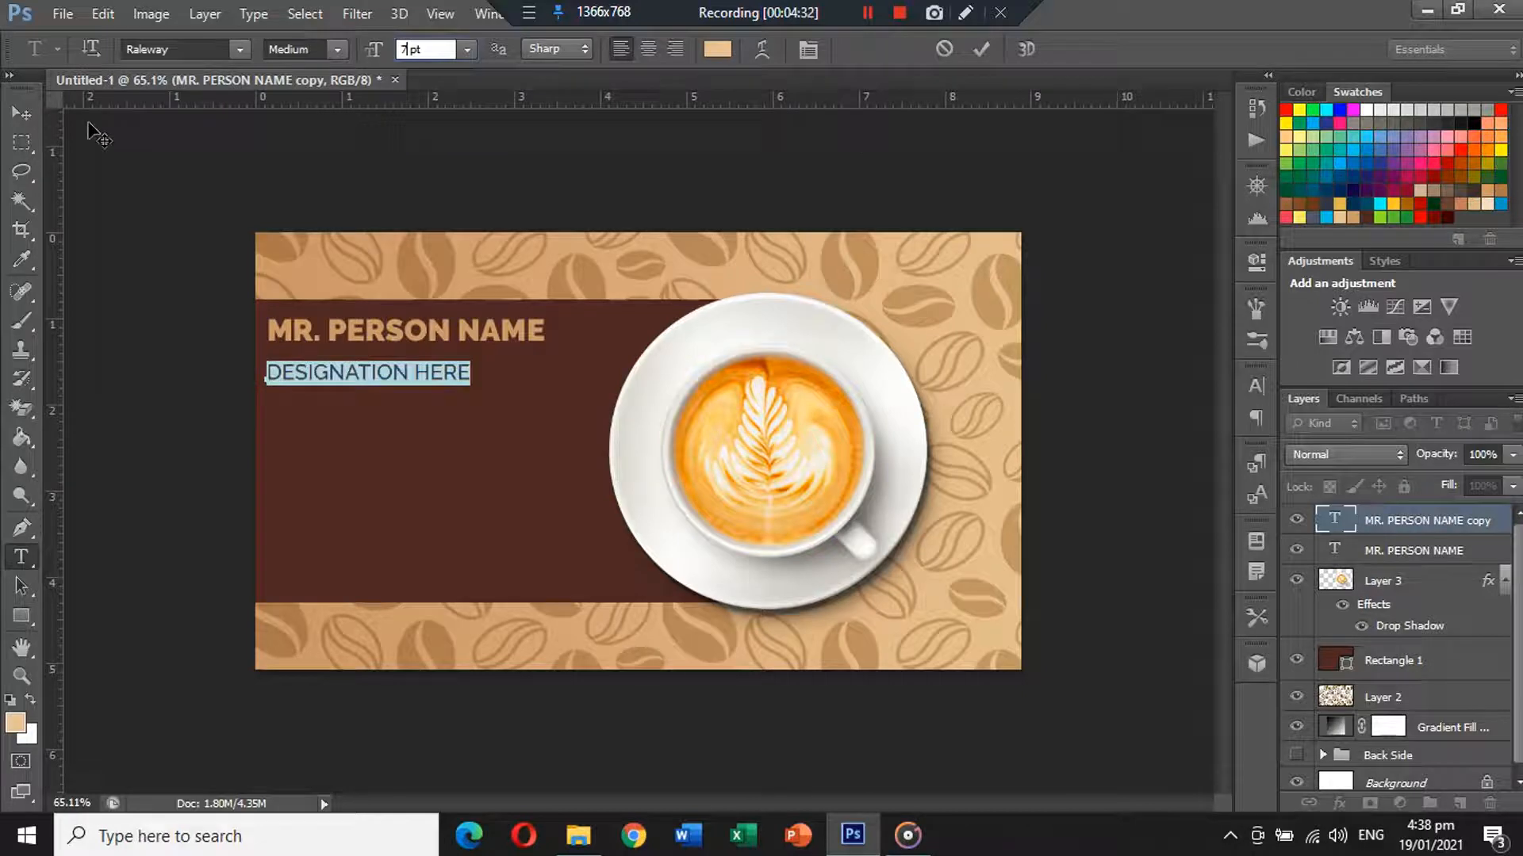
Move the "DESIGNATION HERE" line up so it sits close beneath the person name.
{"action": "left_click", "coordinate": [22, 112]}
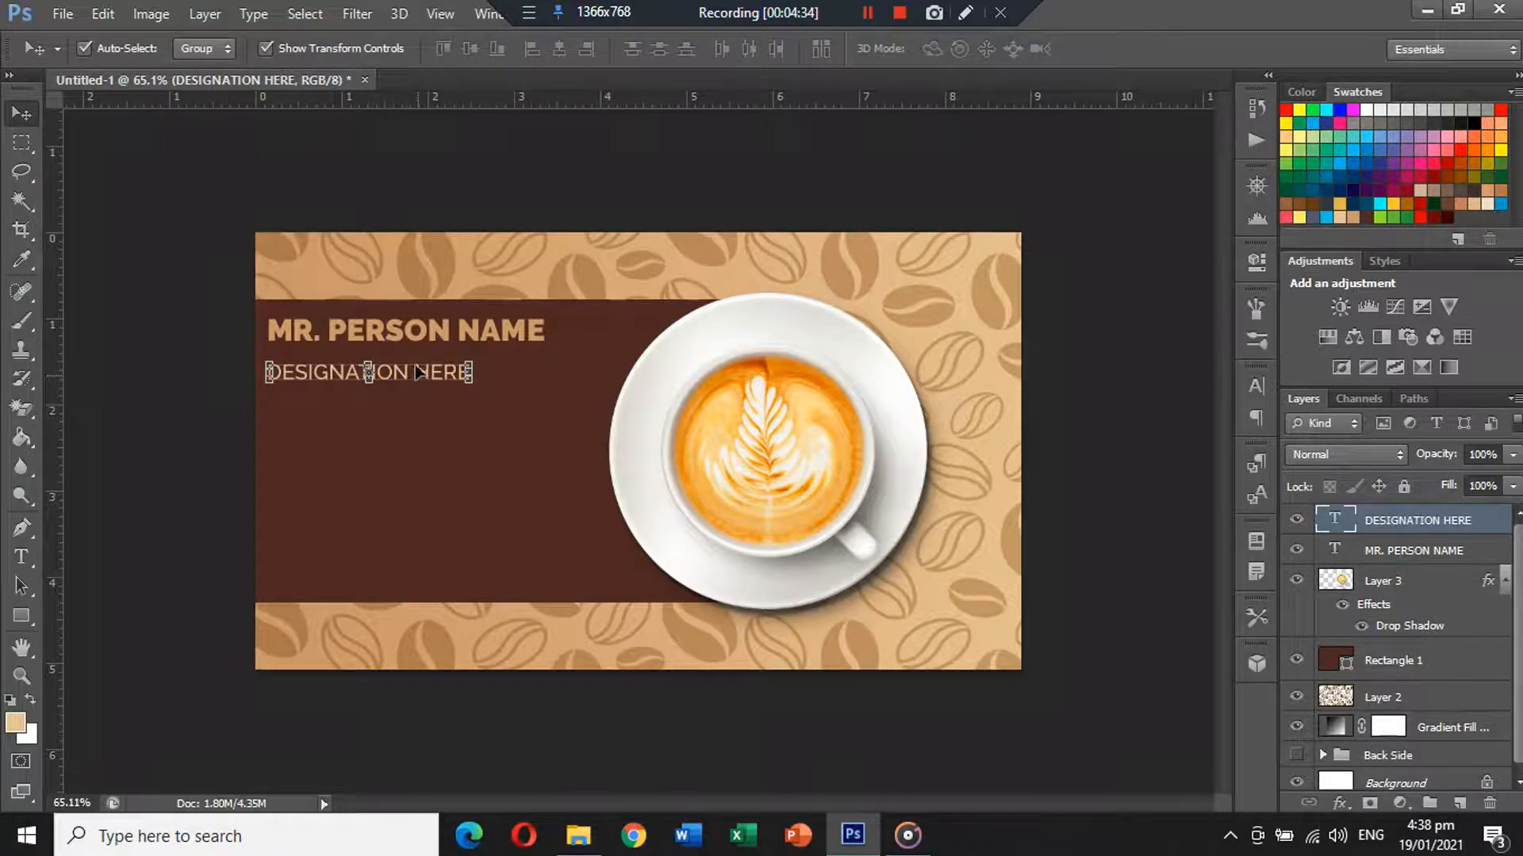
{"action": "left_click_drag", "start_coordinate": [415, 372], "coordinate": [415, 368]}
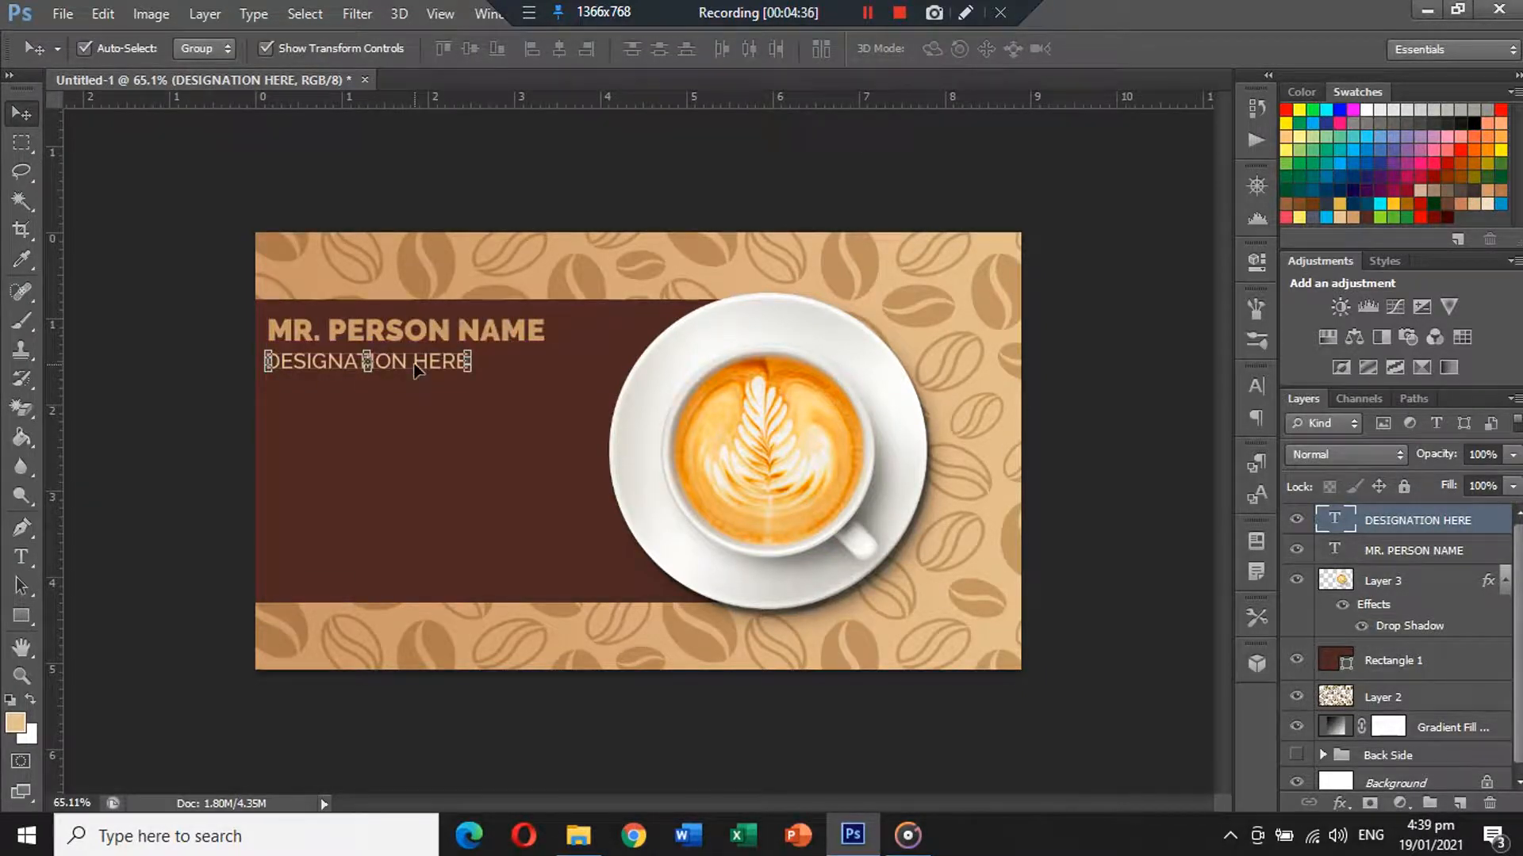
{"action": "scroll", "coordinate": [416, 366], "scroll_direction": "up", "scroll_amount": 3}
{"action": "scroll", "coordinate": [530, 354], "scroll_direction": "left", "scroll_amount": 2}
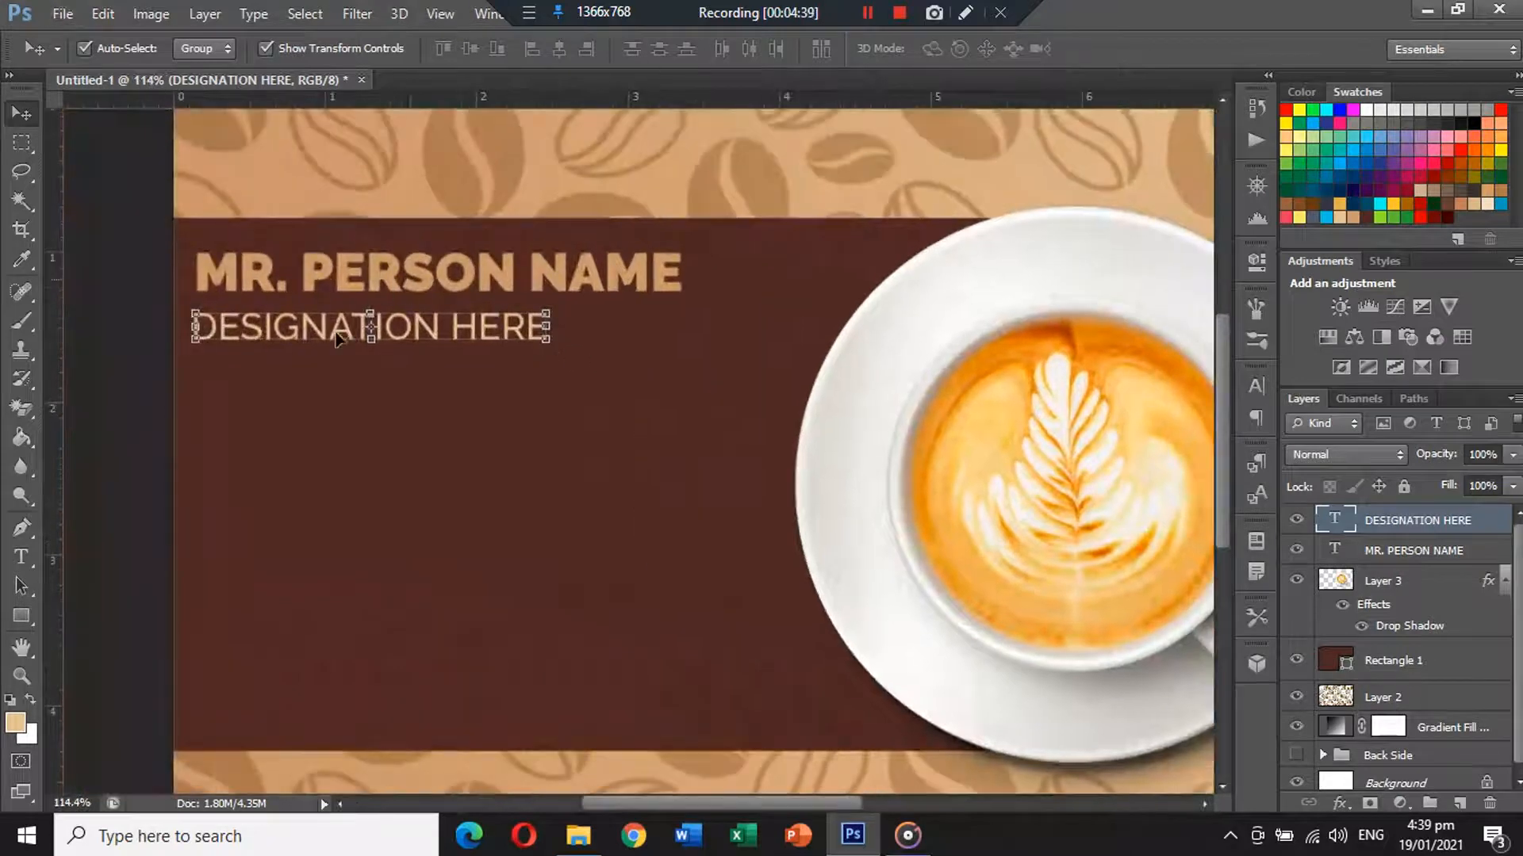
Nudge the "DESIGNATION HERE" line slightly higher so it sits tight under the name, lined up with its left edge.
{"action": "left_click_drag", "start_coordinate": [291, 333], "coordinate": [294, 324]}
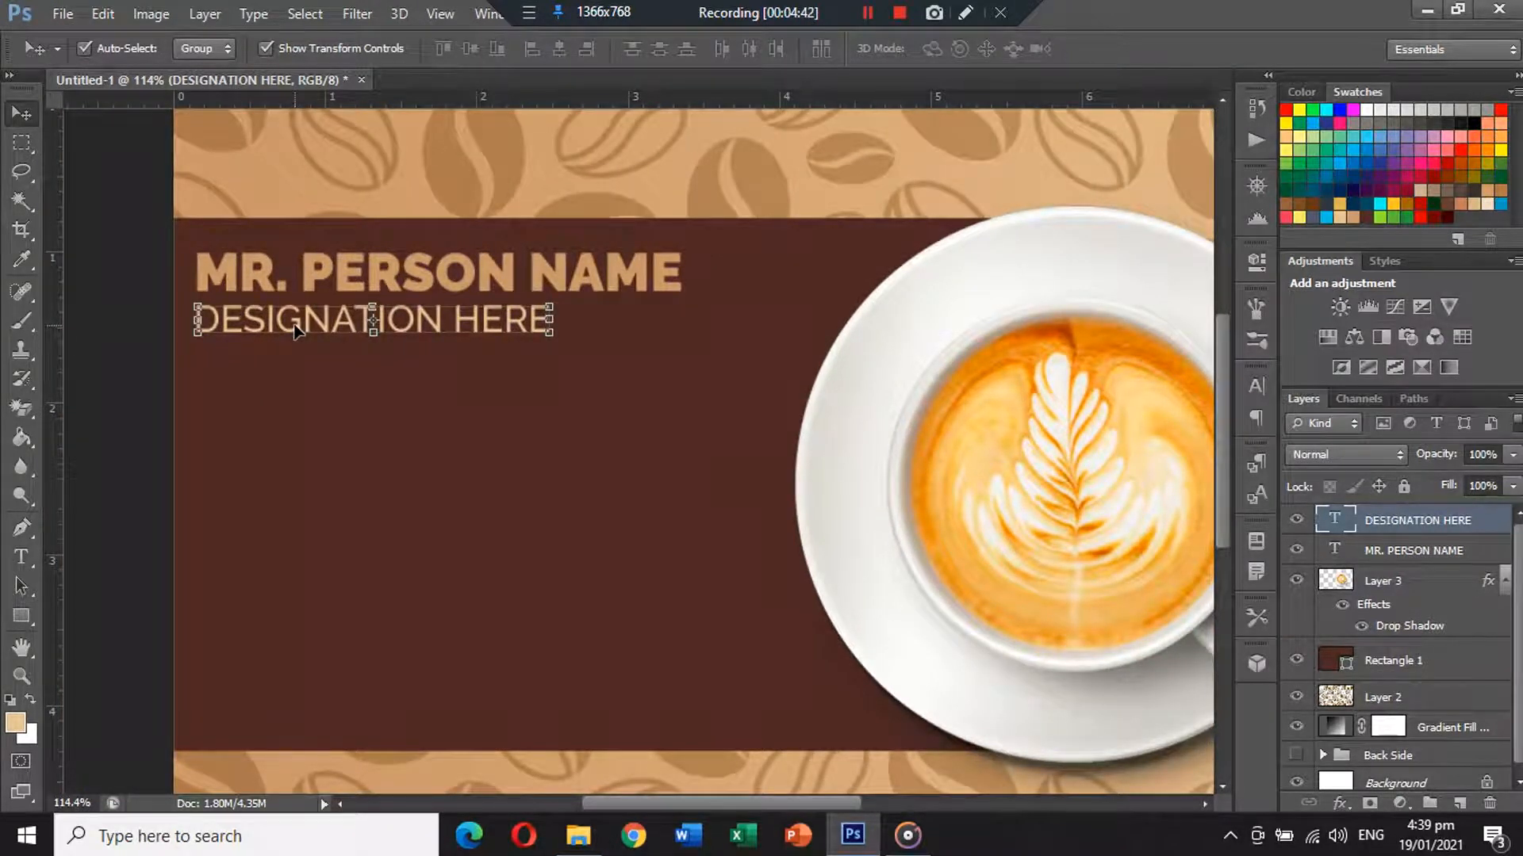
{"action": "left_click", "coordinate": [293, 334]}
{"action": "left_click", "coordinate": [265, 333]}
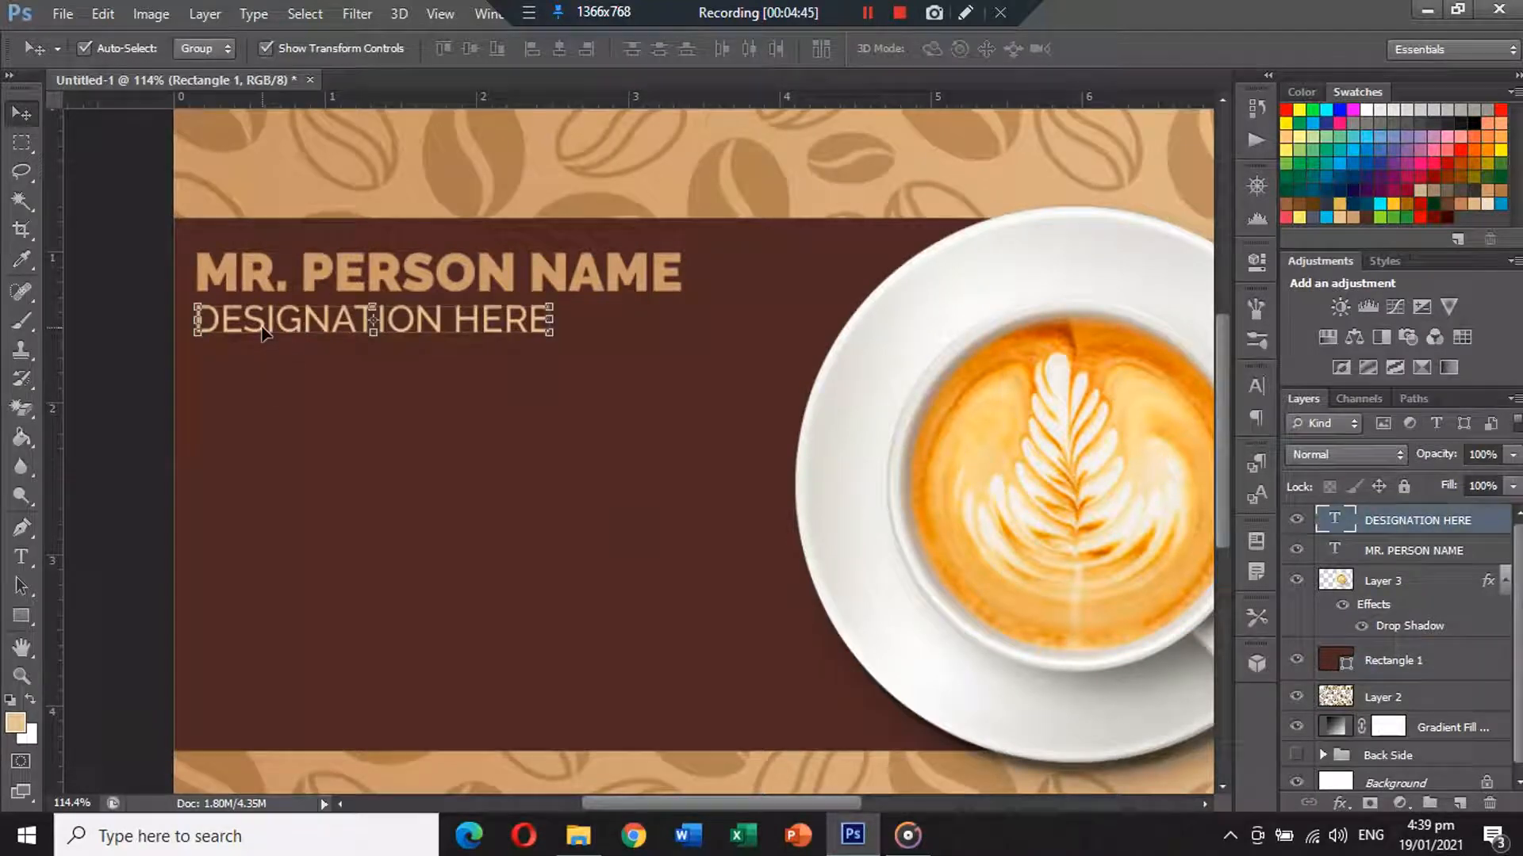
{"action": "key", "text": "Up"}
{"action": "key", "text": "Up"}
{"action": "key", "text": "Up"}
{"action": "key", "text": "Up"}
{"action": "key", "text": "Up"}
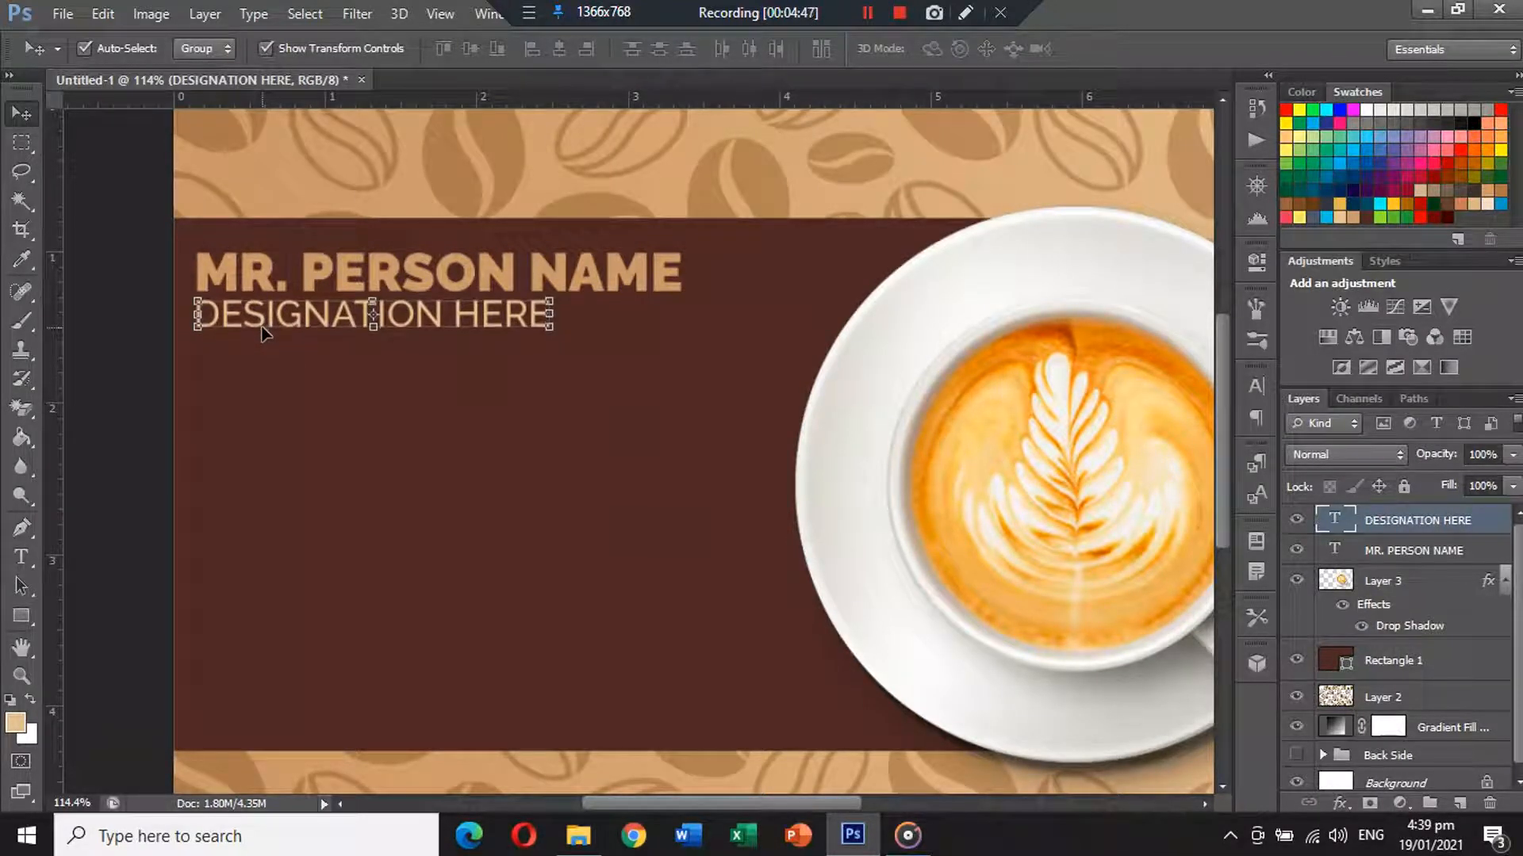
{"action": "left_click", "coordinate": [99, 309]}
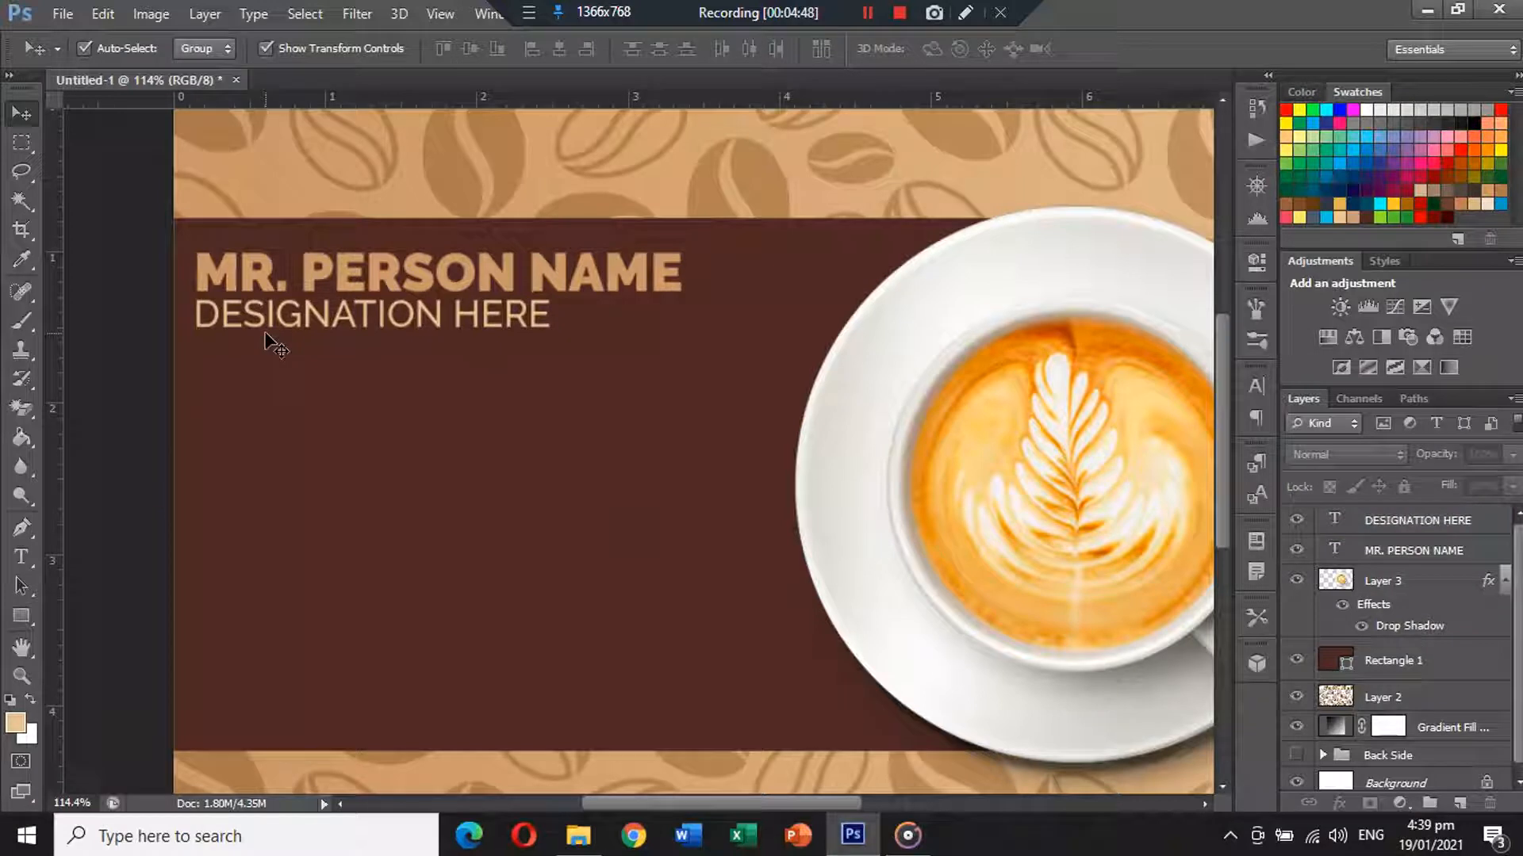
{"action": "left_click", "coordinate": [311, 325]}
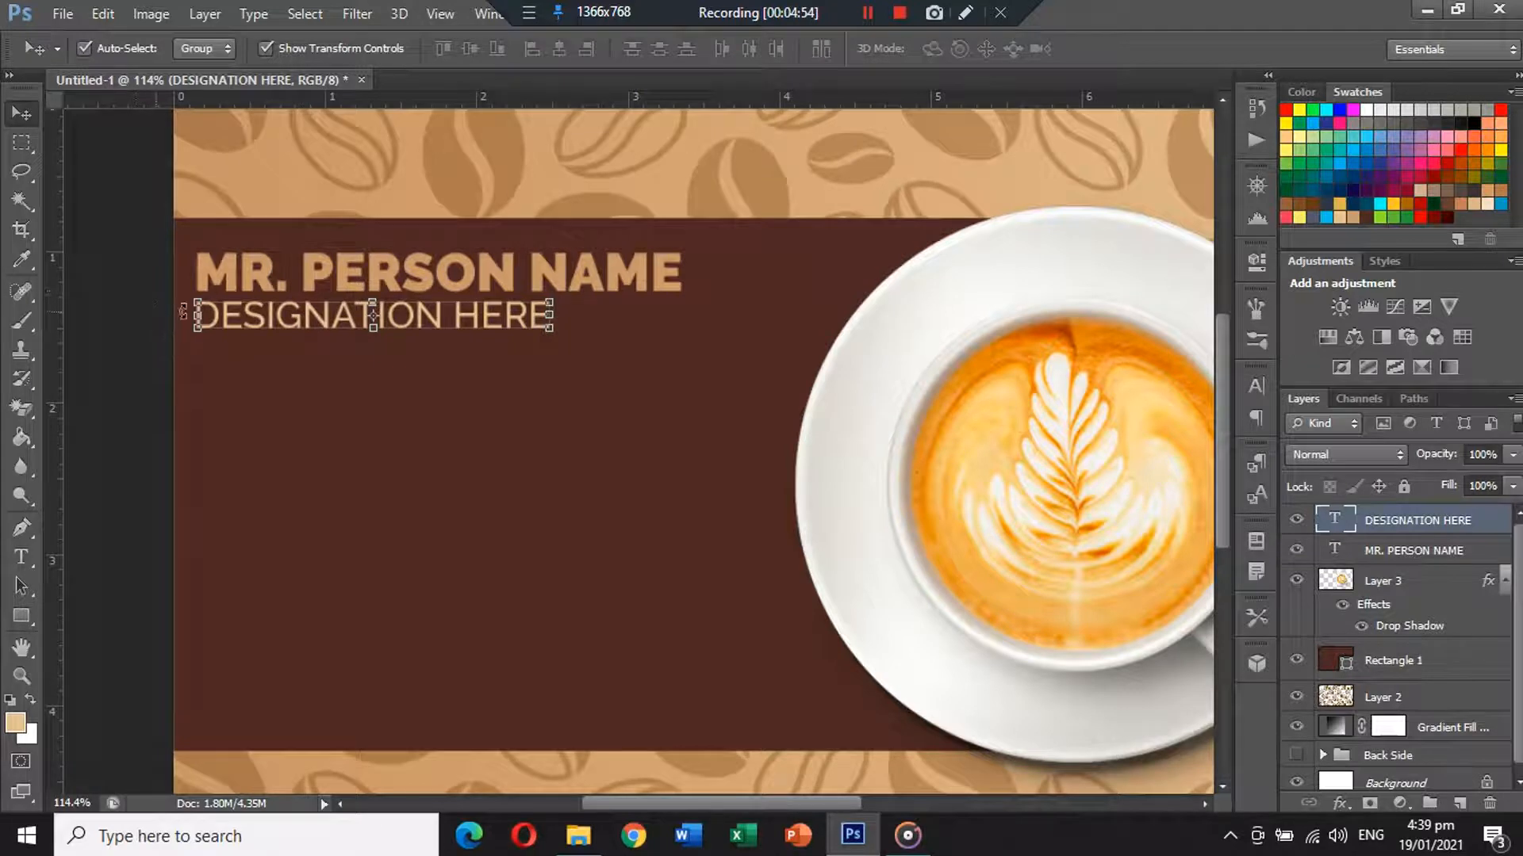
{"action": "left_click", "coordinate": [130, 339]}
Place a copy of the "DESIGNATION HERE" line lower in the brown rectangle and change its text to "ADDRESS: YOUR ADDRESS HERE".
{"action": "left_click_drag", "start_coordinate": [329, 360], "coordinate": [317, 455]}
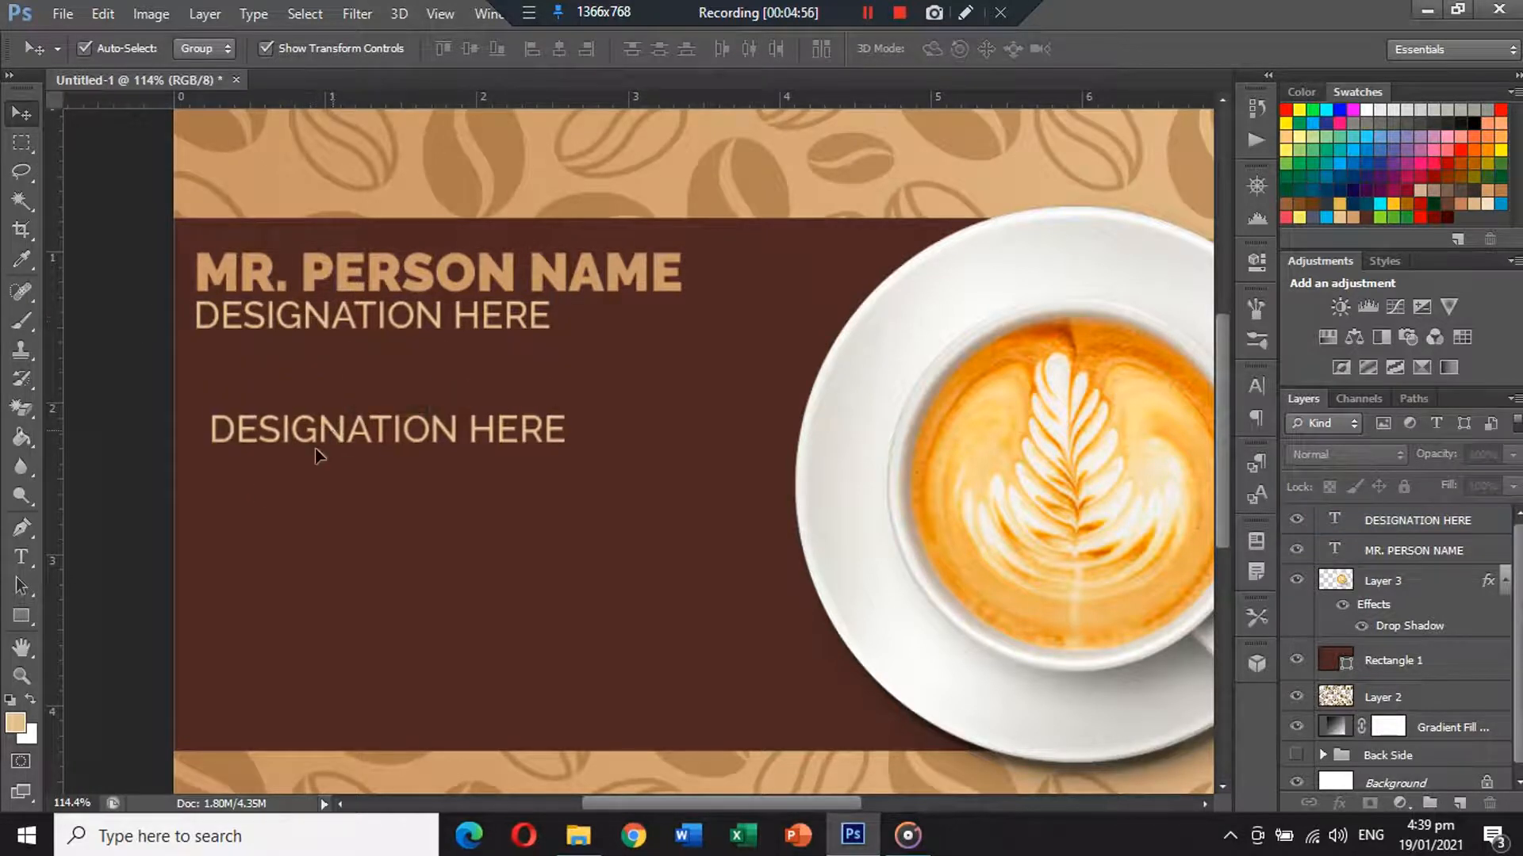
{"action": "key", "text": "t"}
{"action": "left_click", "coordinate": [348, 420]}
{"action": "key", "text": "ctrl+a"}
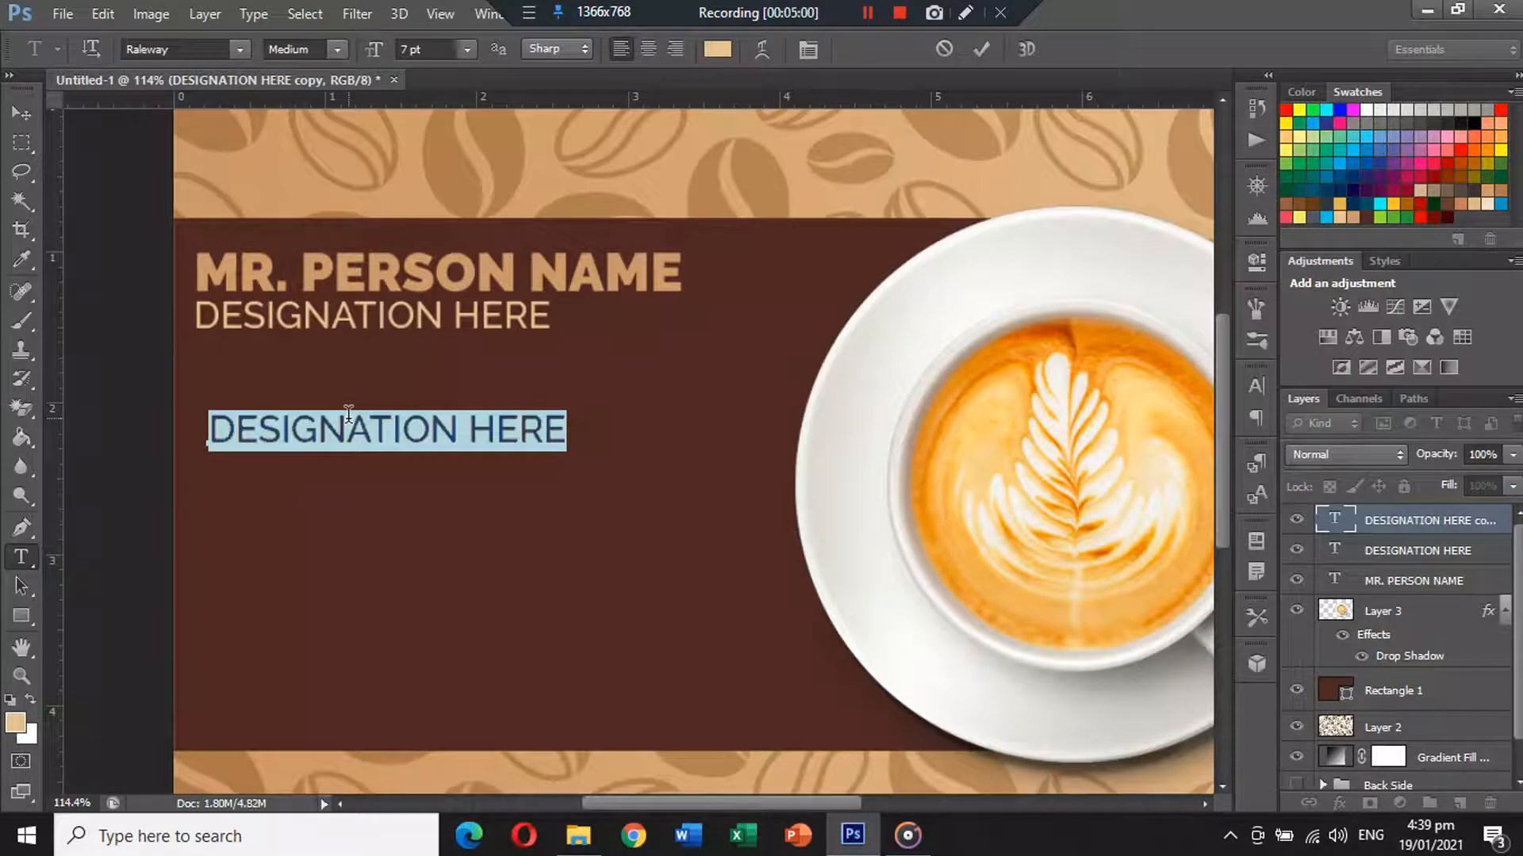
{"action": "key", "text": "Right"}
{"action": "key", "text": "ctrl+a"}
{"action": "type", "text": "AD"}
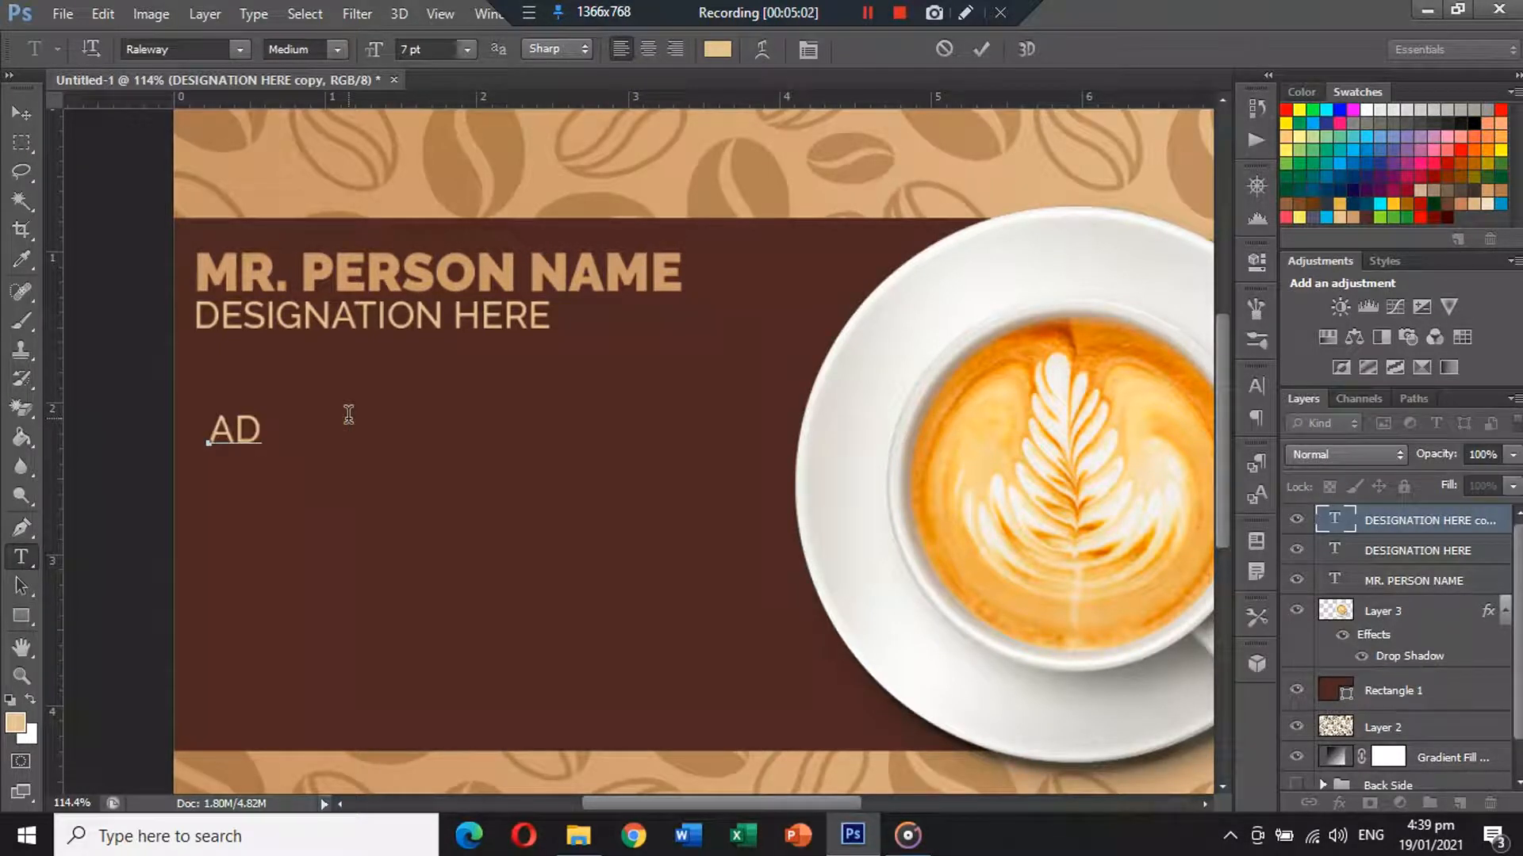
{"action": "type", "text": "DR"}
{"action": "key", "text": "BackSpace"}
{"action": "type", "text": "DRESS"}
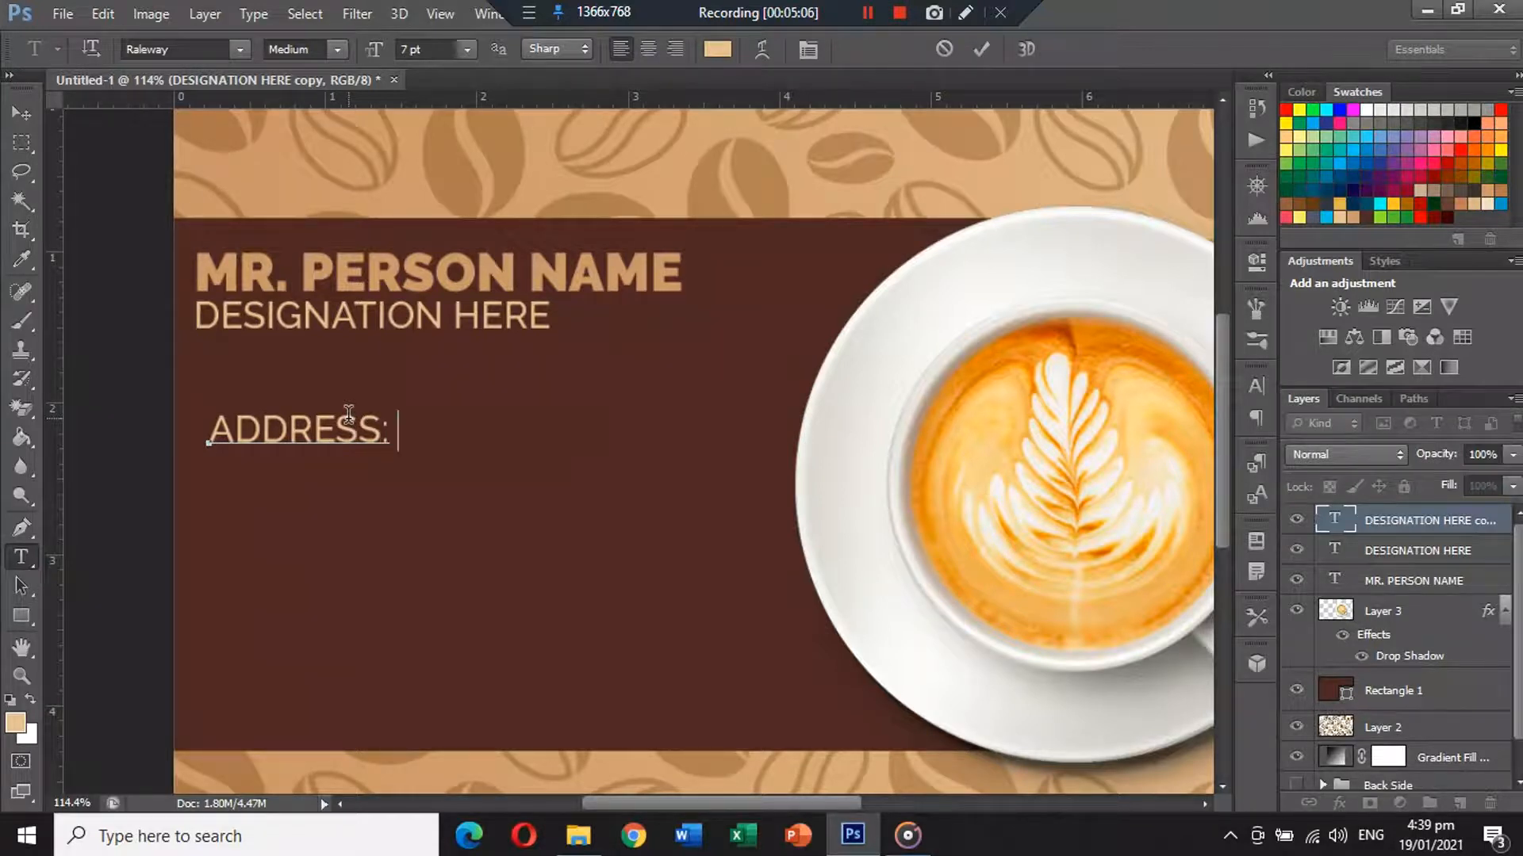
{"action": "type", "text": ": YOUR ADDRESS "}
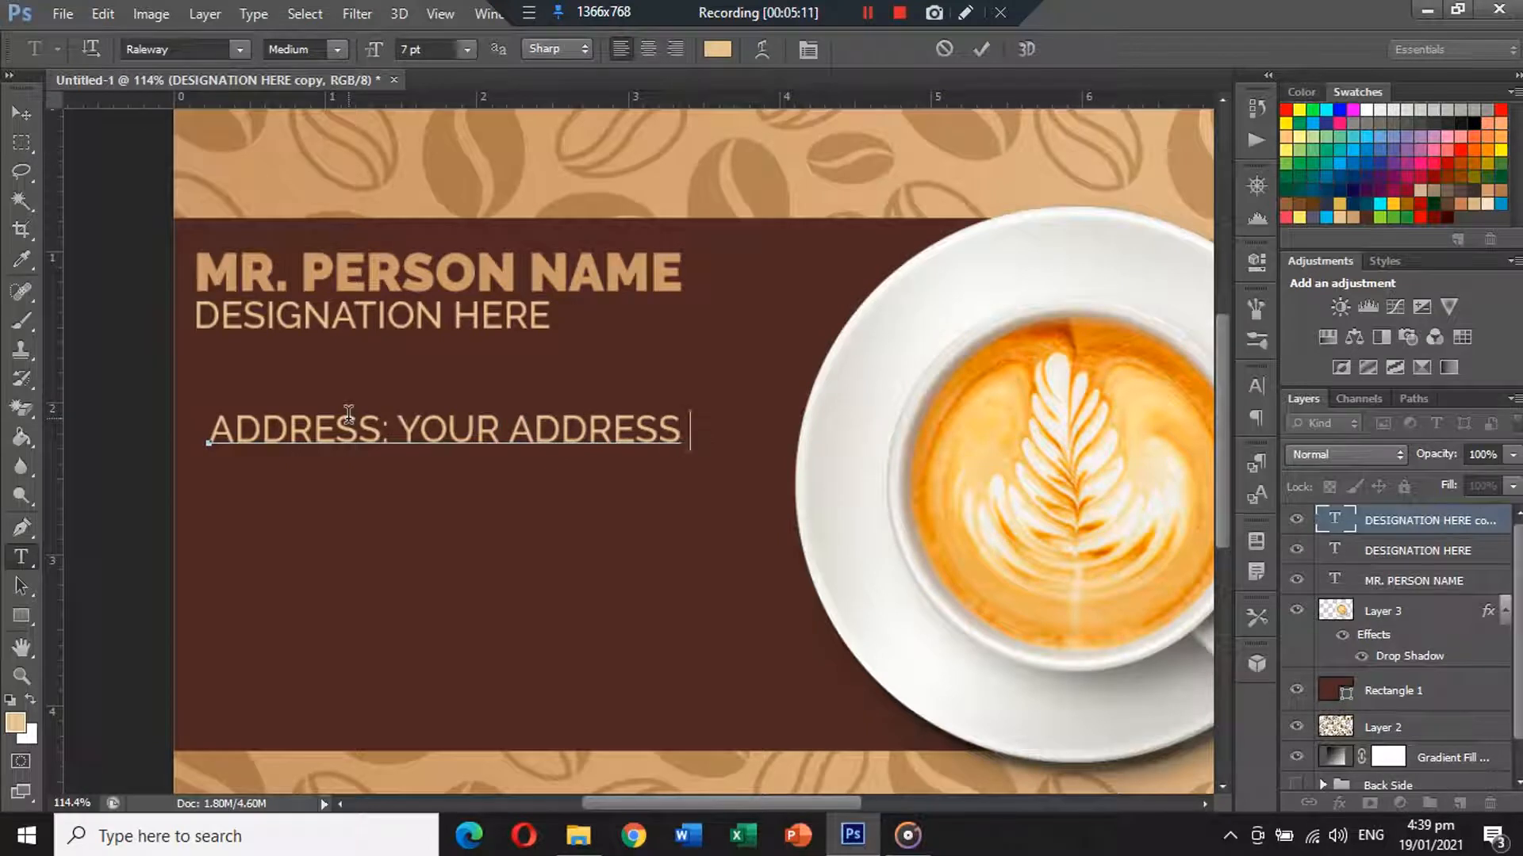
{"action": "type", "text": "HERE"}
Make the "ADDRESS:" label Bold, recolor it with the light brown swatch, and commit the text.
{"action": "left_click_drag", "start_coordinate": [386, 432], "coordinate": [183, 432]}
{"action": "left_click", "coordinate": [346, 41]}
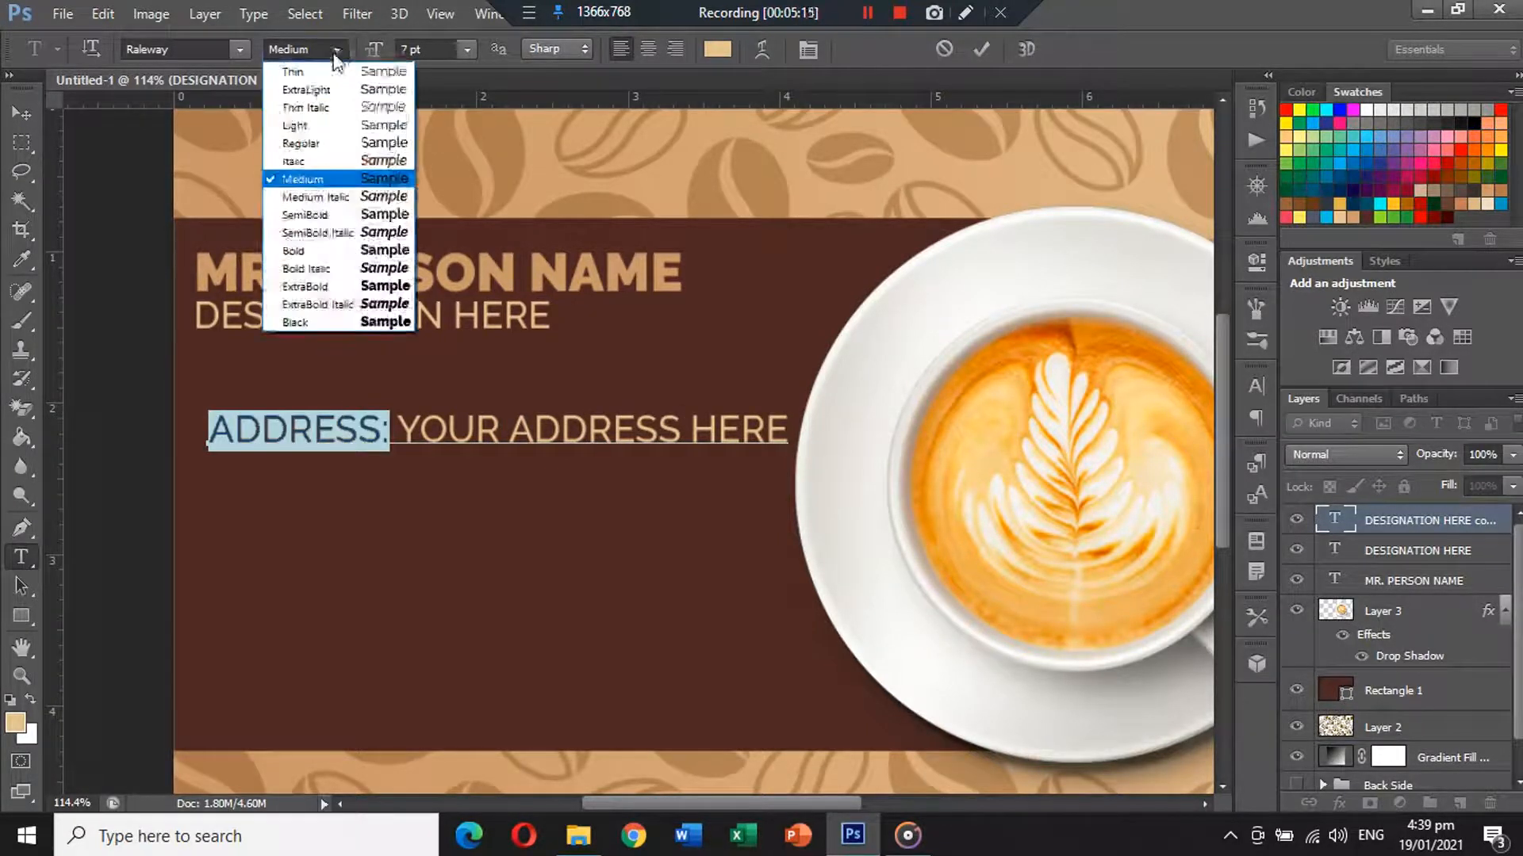
{"action": "left_click", "coordinate": [294, 255]}
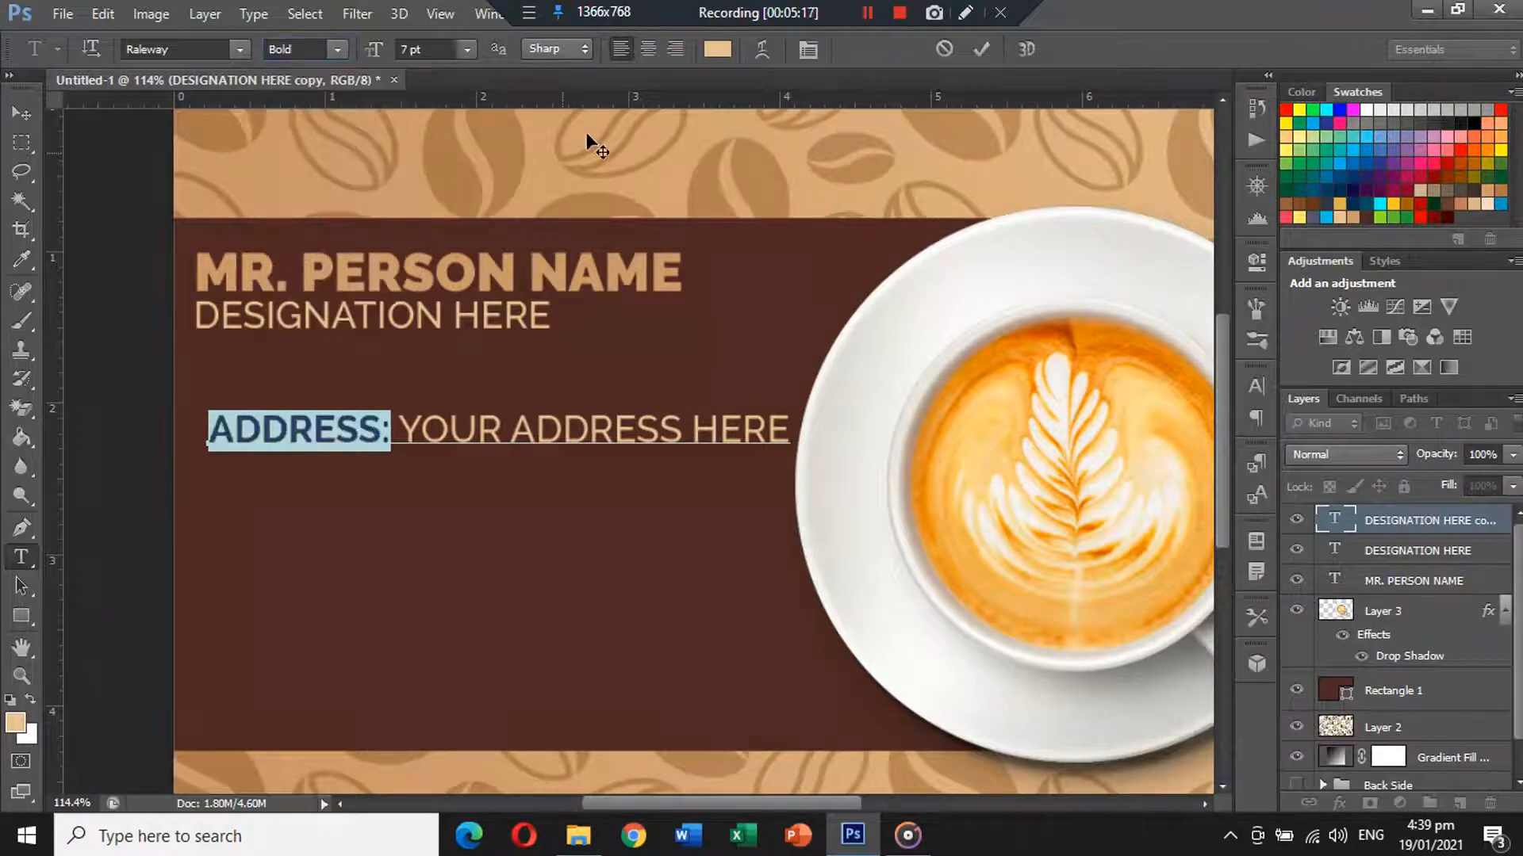
{"action": "left_click", "coordinate": [717, 49]}
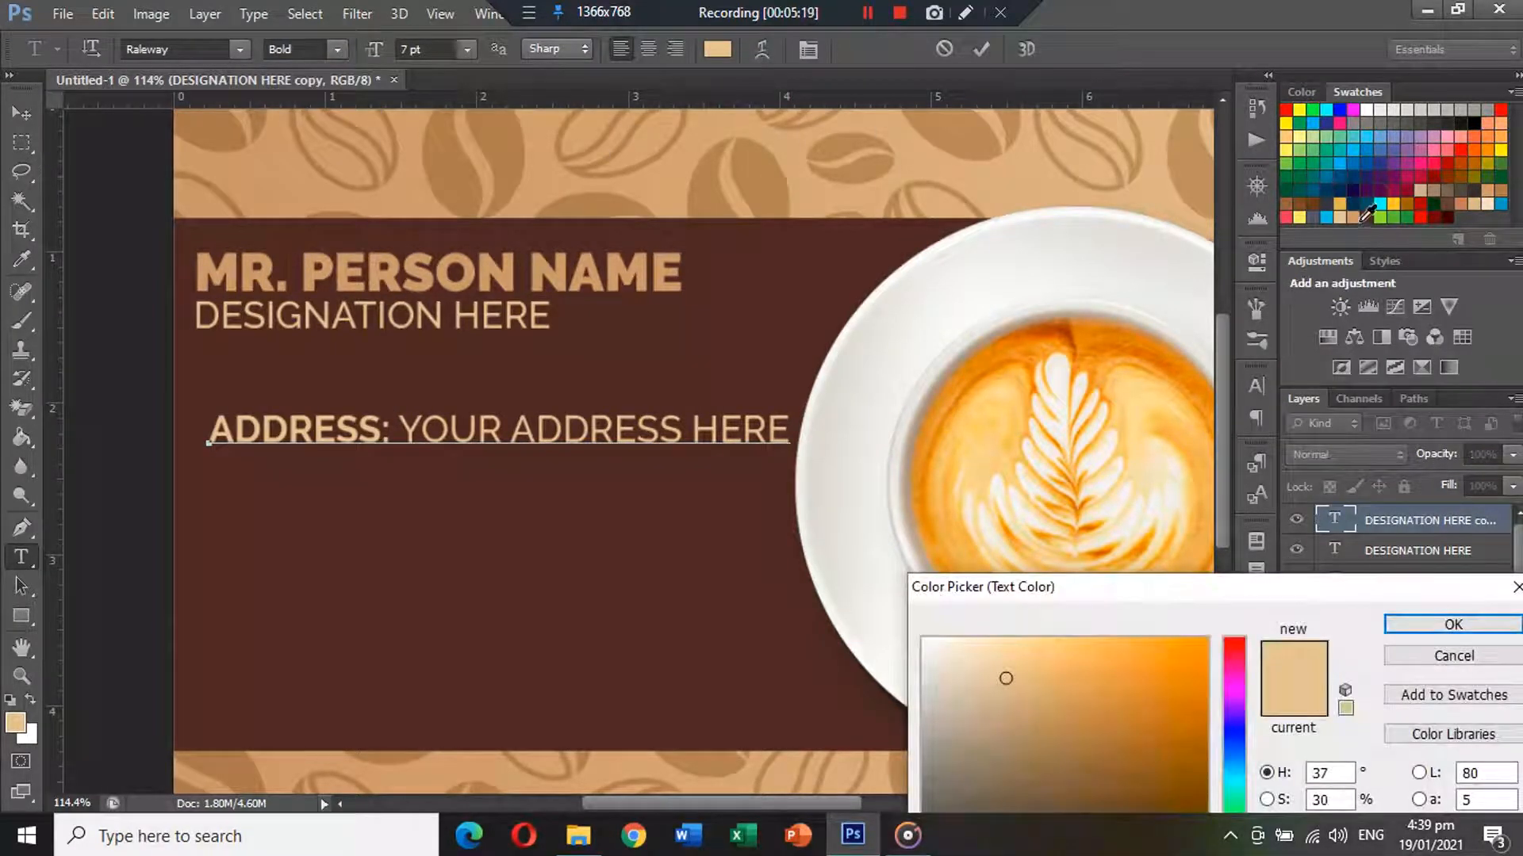
{"action": "left_click", "coordinate": [1361, 214]}
{"action": "left_click", "coordinate": [1452, 625]}
{"action": "left_click", "coordinate": [21, 112]}
Align the address line under the designation, place a copy directly below it, and change the copy's label to "CONTACT".
{"action": "mouse_move", "coordinate": [317, 438]}
{"action": "left_mouse_down"}
{"action": "mouse_move", "coordinate": [303, 406]}
{"action": "mouse_move", "coordinate": [303, 451]}
{"action": "left_mouse_up"}
{"action": "key", "text": "t"}
{"action": "left_click", "coordinate": [203, 448]}
{"action": "left_click_drag", "start_coordinate": [203, 448], "coordinate": [363, 448]}
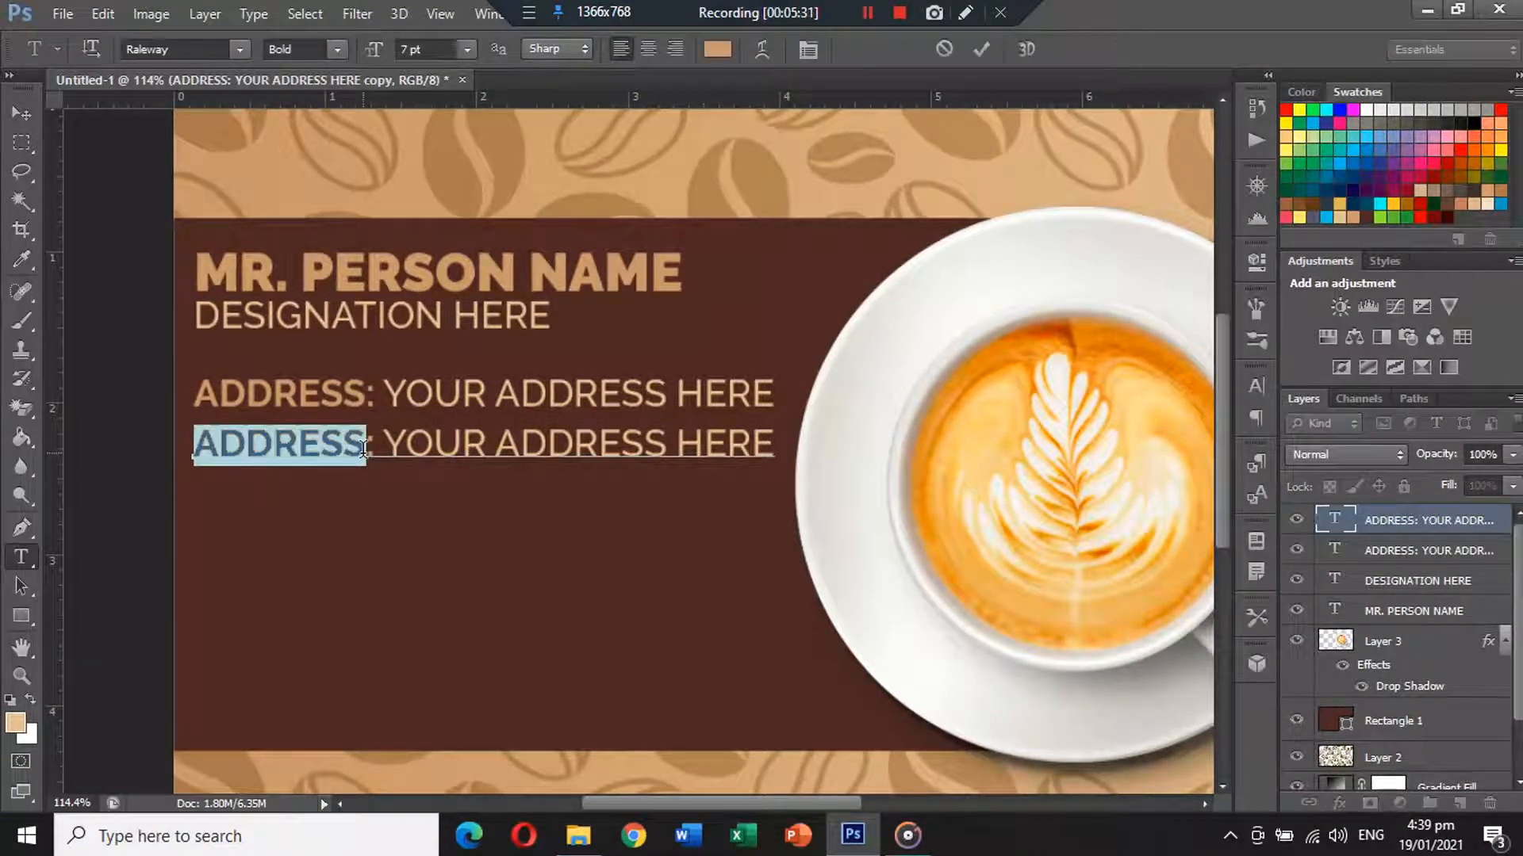
{"action": "type", "text": "CONTACT"}
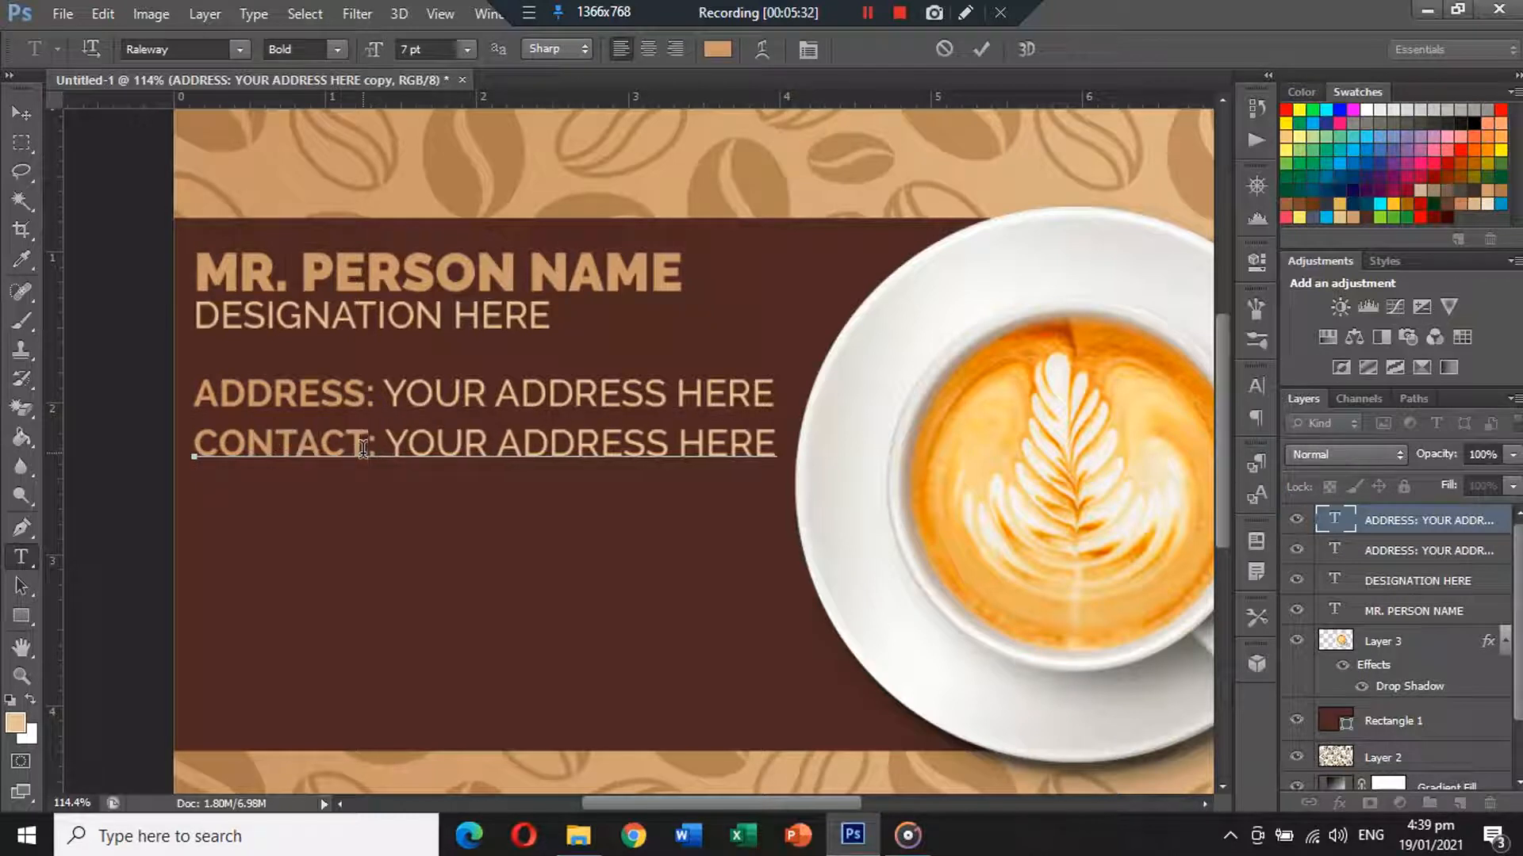
Replace "YOUR ADDRESS HERE" in the "CONTACT" line with a placeholder phone number and commit the text.
{"action": "left_click_drag", "start_coordinate": [387, 444], "coordinate": [778, 456]}
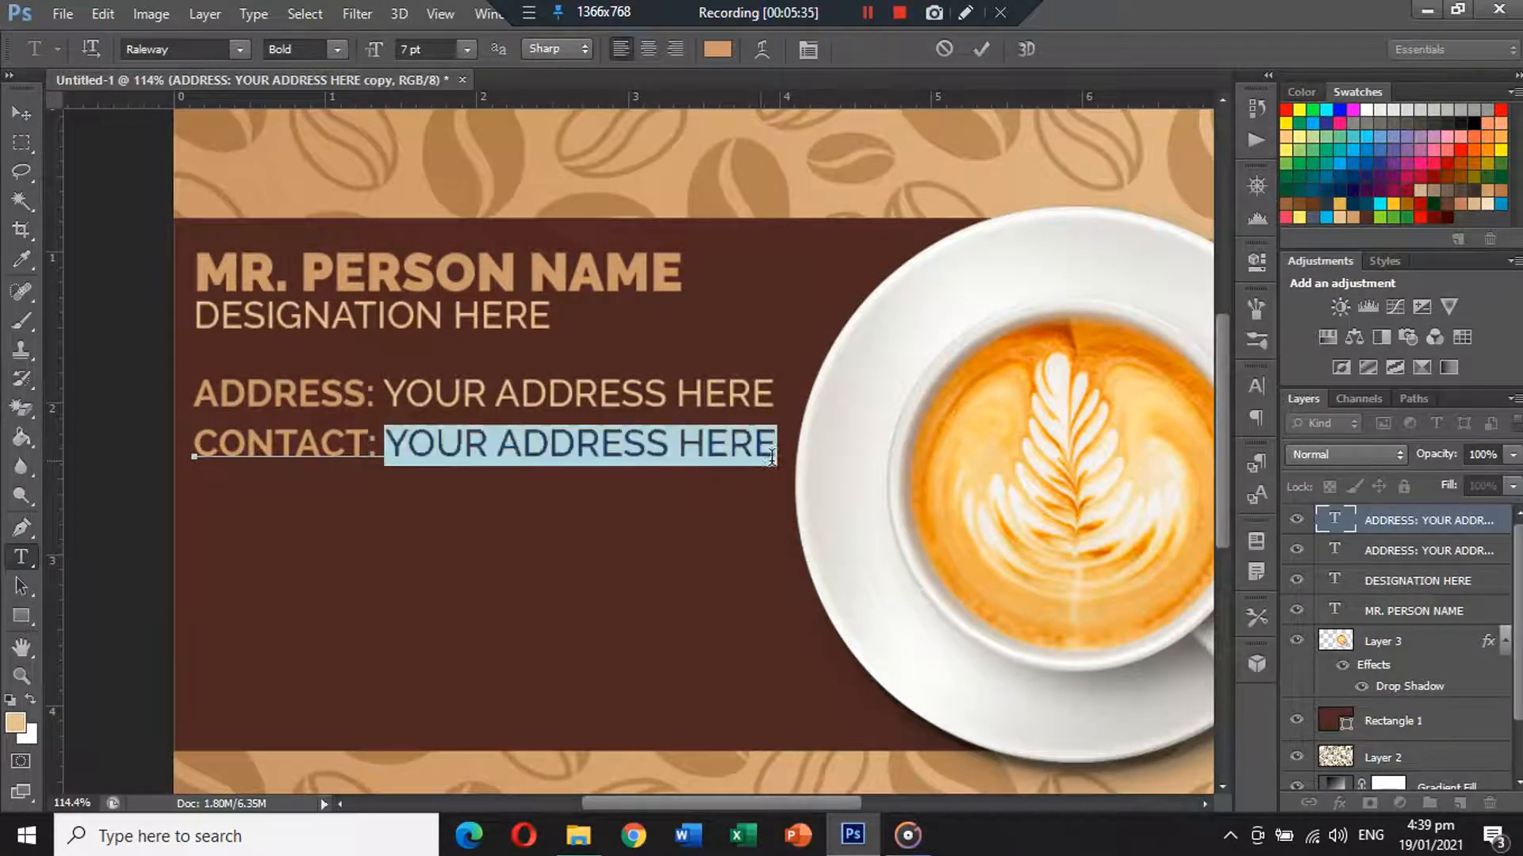
{"action": "type", "text": "111-22"}
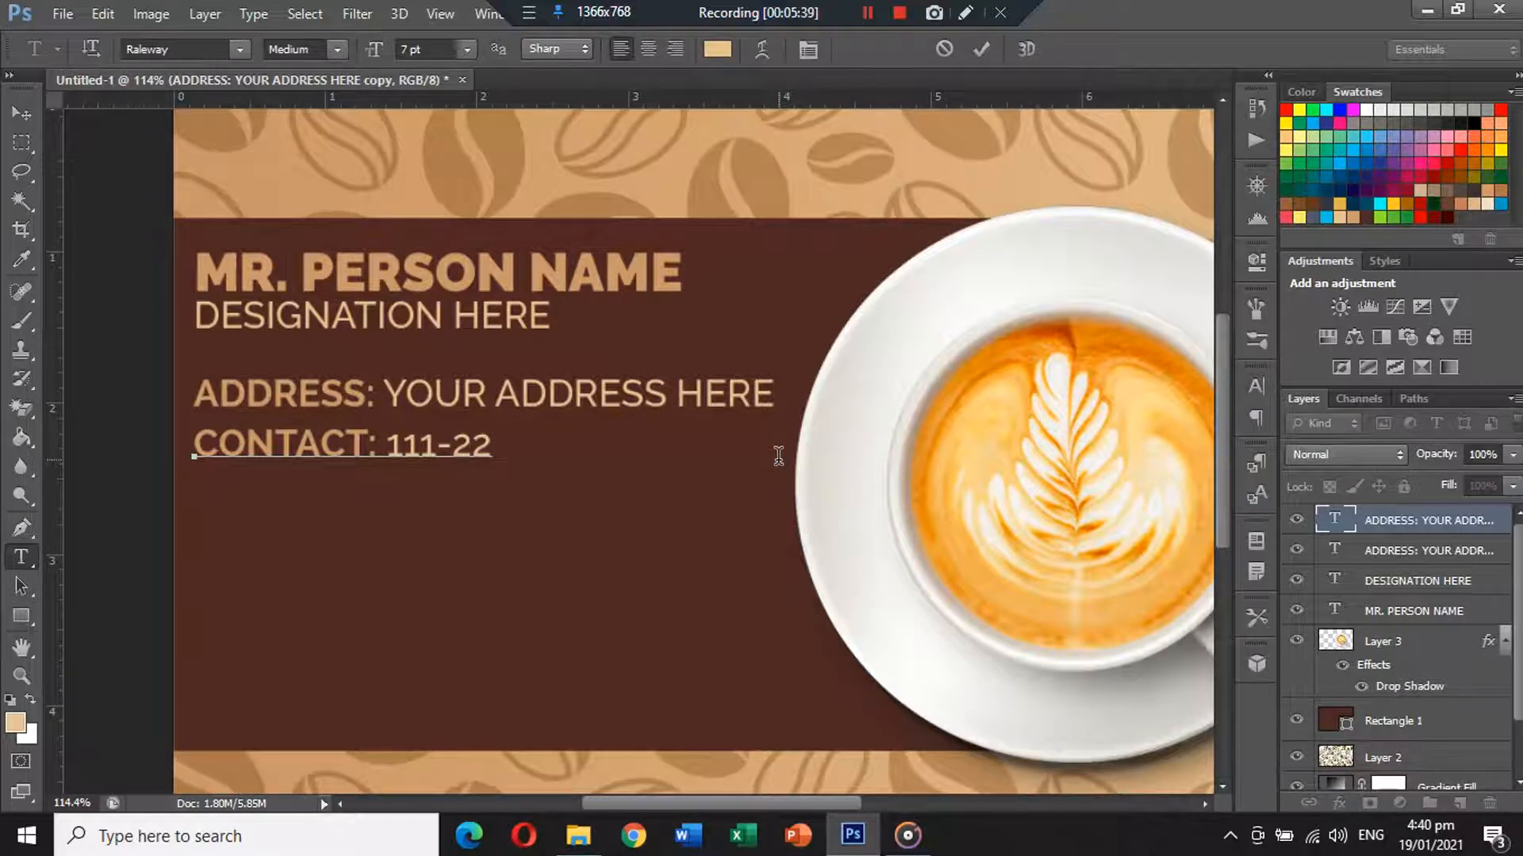
{"action": "type", "text": "2-33"}
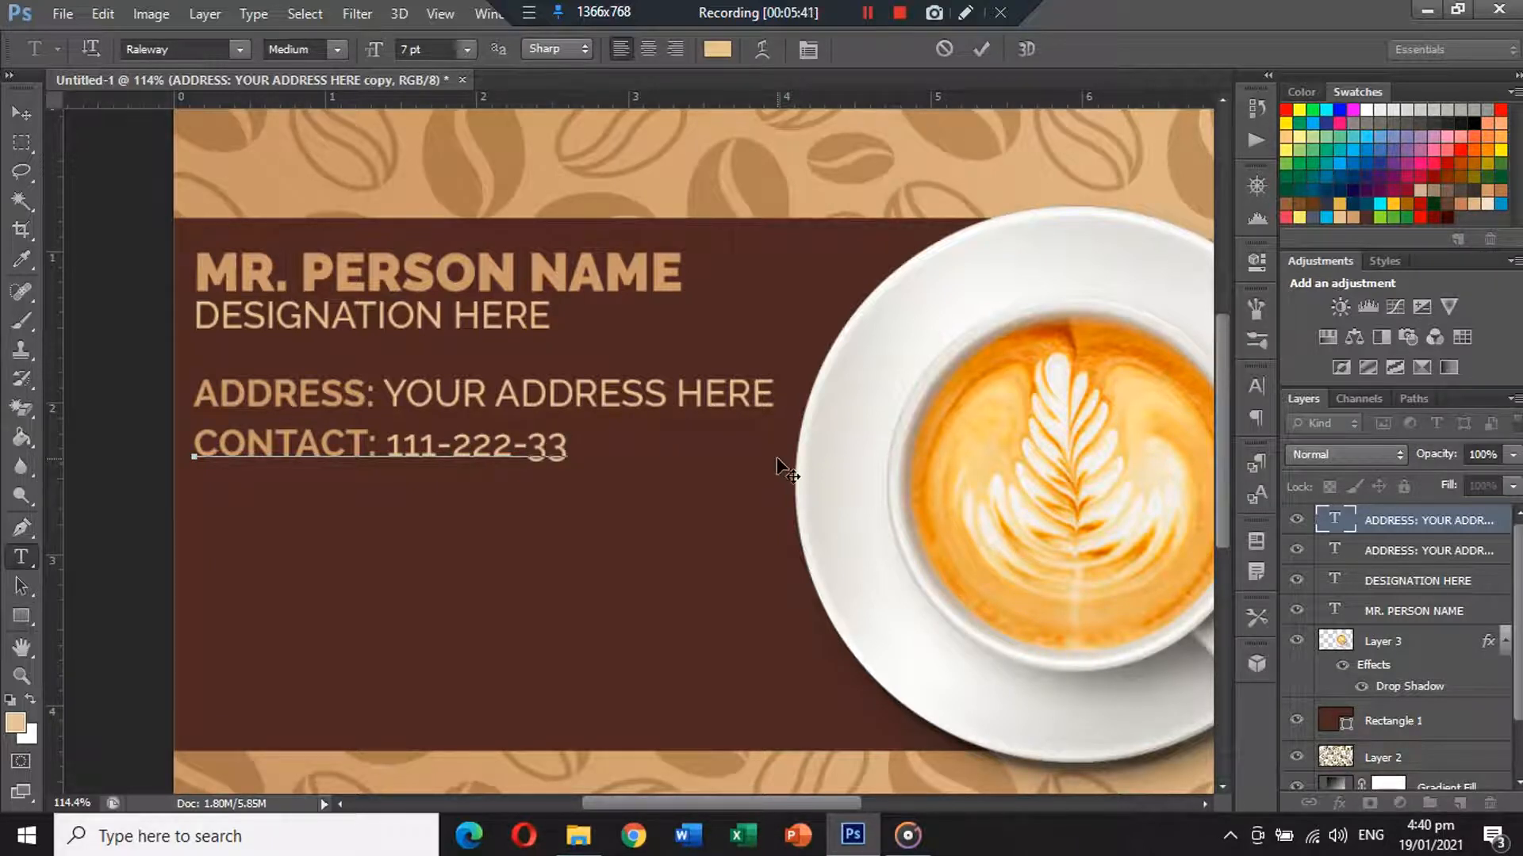
{"action": "type", "text": "3"}
{"action": "left_click", "coordinate": [22, 113]}
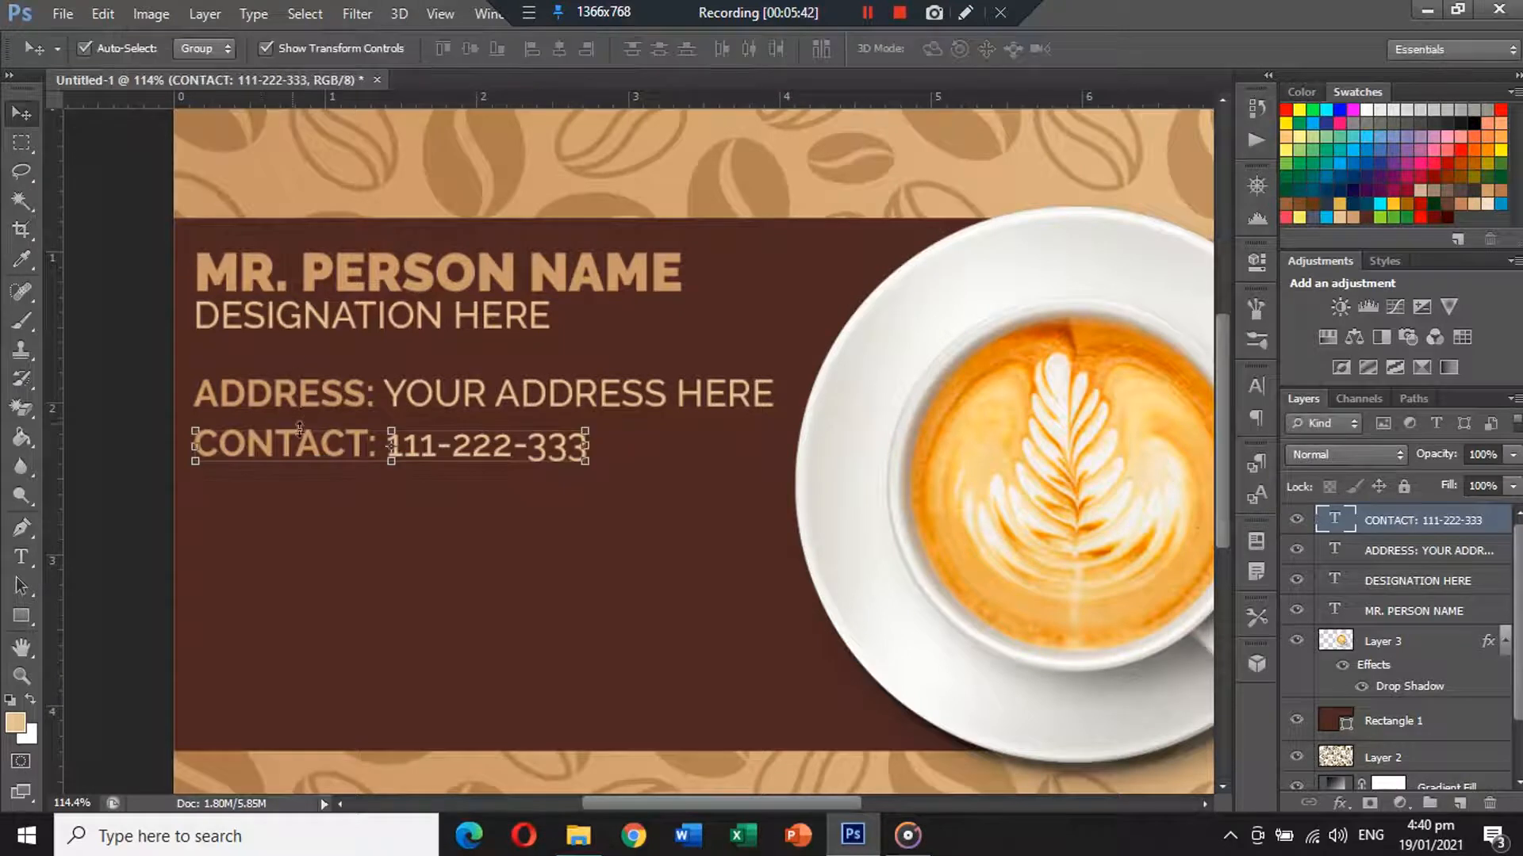
Place a copy of the "CONTACT" line directly below it and change the copy's label to "EMAIL".
{"action": "left_click_drag", "start_coordinate": [290, 449], "coordinate": [284, 495]}
{"action": "left_click", "coordinate": [22, 557]}
{"action": "left_click_drag", "start_coordinate": [193, 499], "coordinate": [365, 486]}
{"action": "type", "text": "EMAIL"}
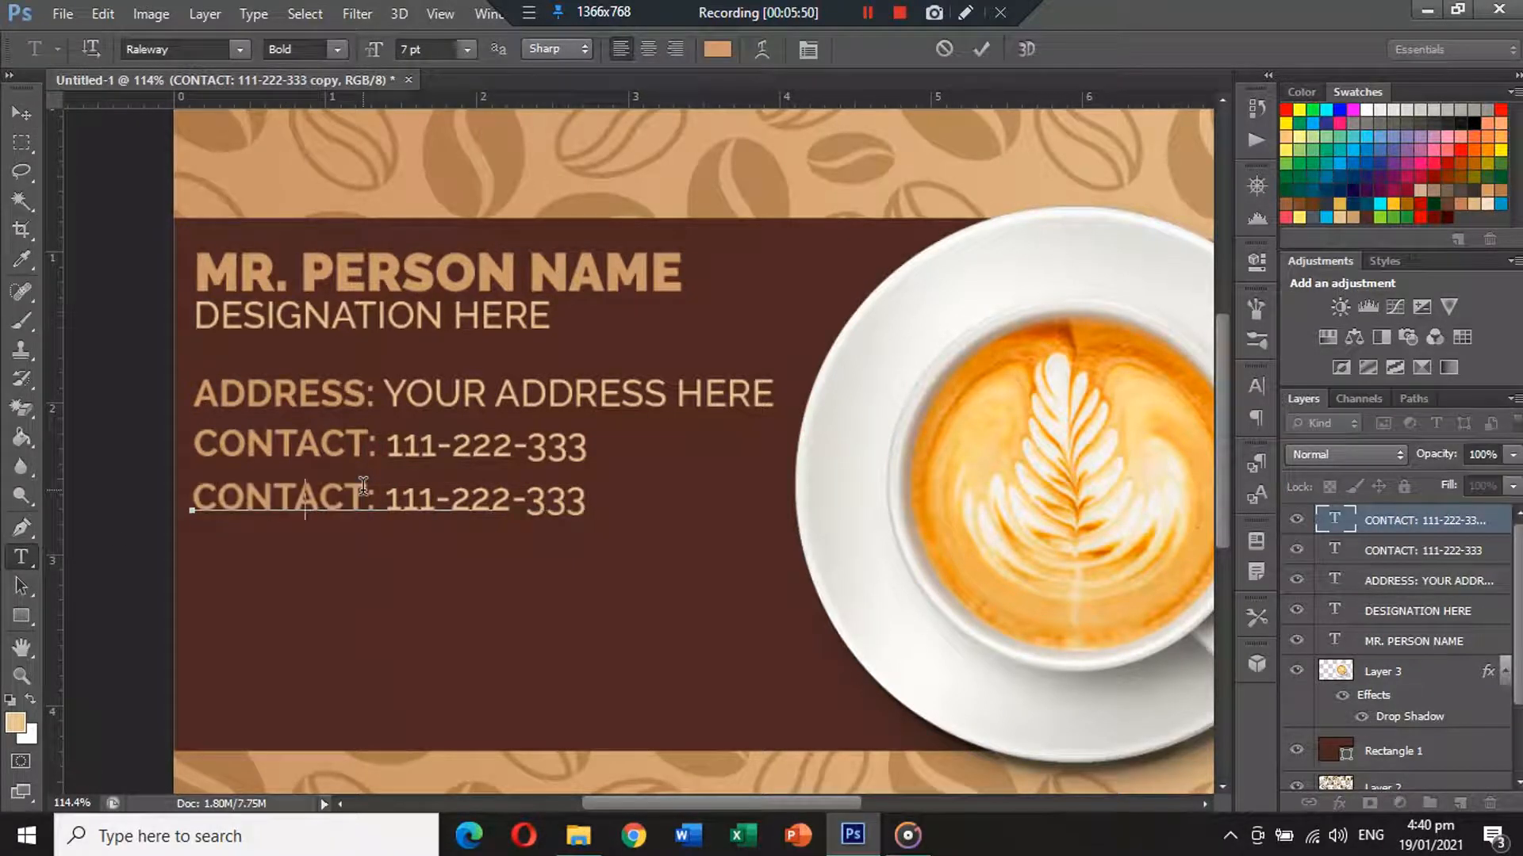
{"action": "left_click", "coordinate": [363, 486]}
Replace the phone number in the "EMAIL" line with a placeholder e-mail address in lowercase and commit the text.
{"action": "key", "text": "shift+Right"}
{"action": "key", "text": "shift+Right"}
{"action": "key", "text": "shift+Right"}
{"action": "key", "text": "shift+Right"}
{"action": "key", "text": "shift+Right"}
{"action": "key", "text": "shift+Right"}
{"action": "key", "text": "shift+Right"}
{"action": "key", "text": "shift+Right"}
{"action": "key", "text": "shift+Right"}
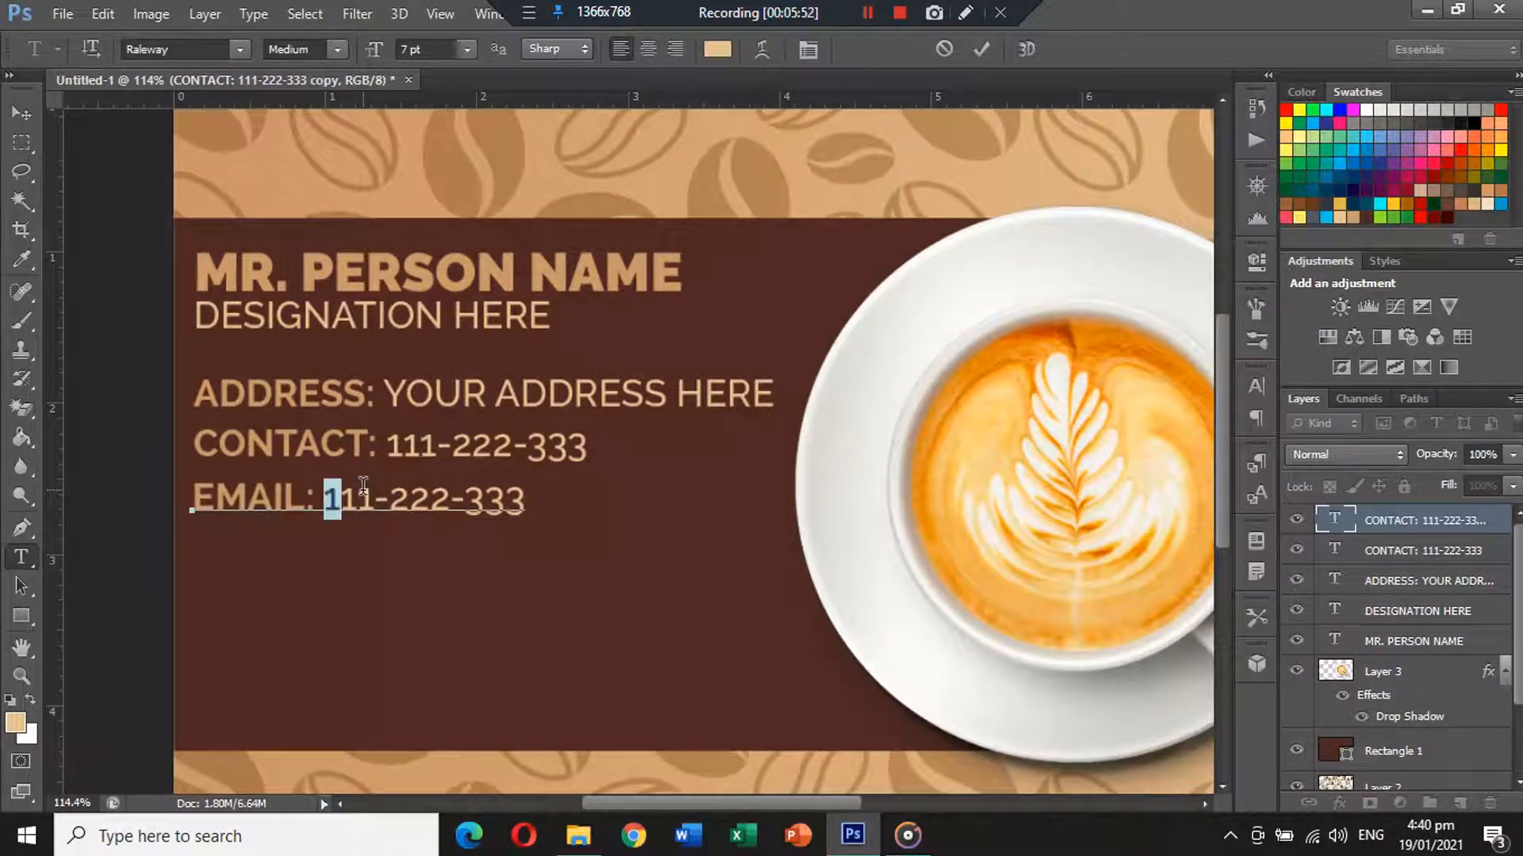
{"action": "key", "text": "shift+Right"}
{"action": "key", "text": "shift+Right"}
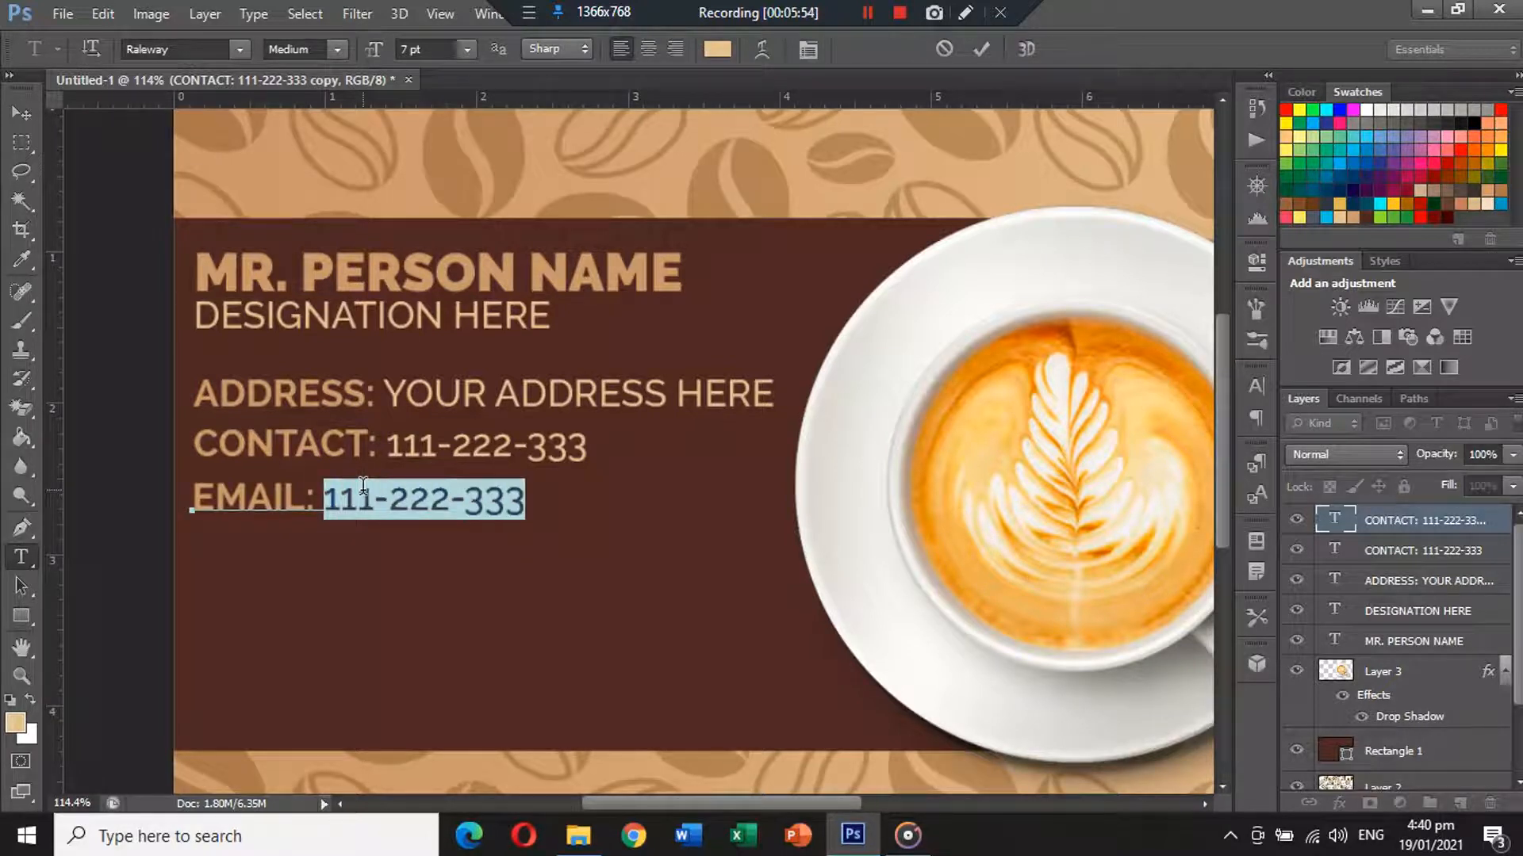
{"action": "type", "text": "abc123"}
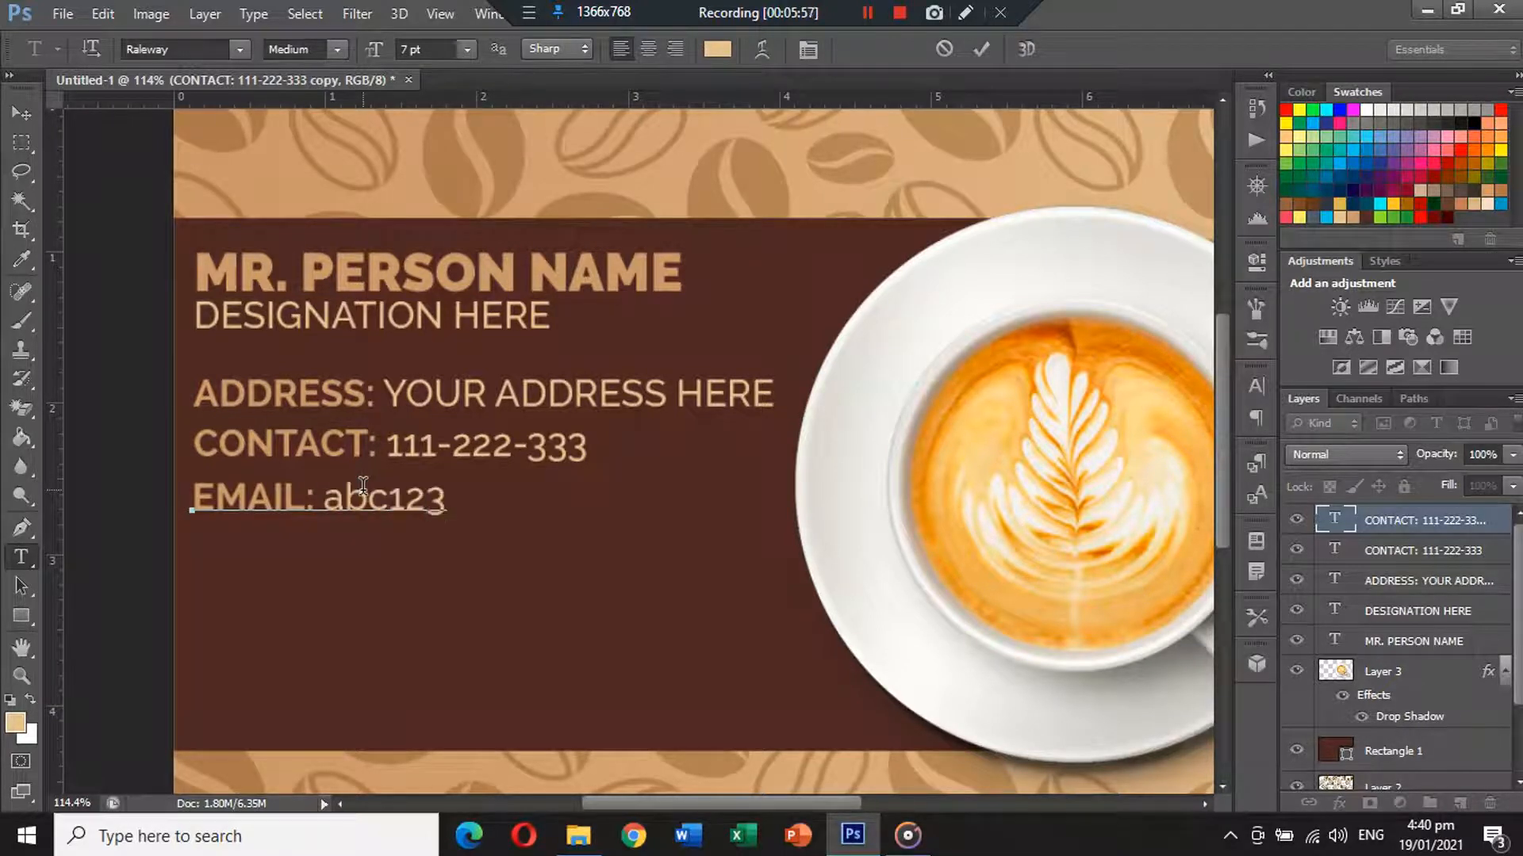
{"action": "type", "text": "@doma"}
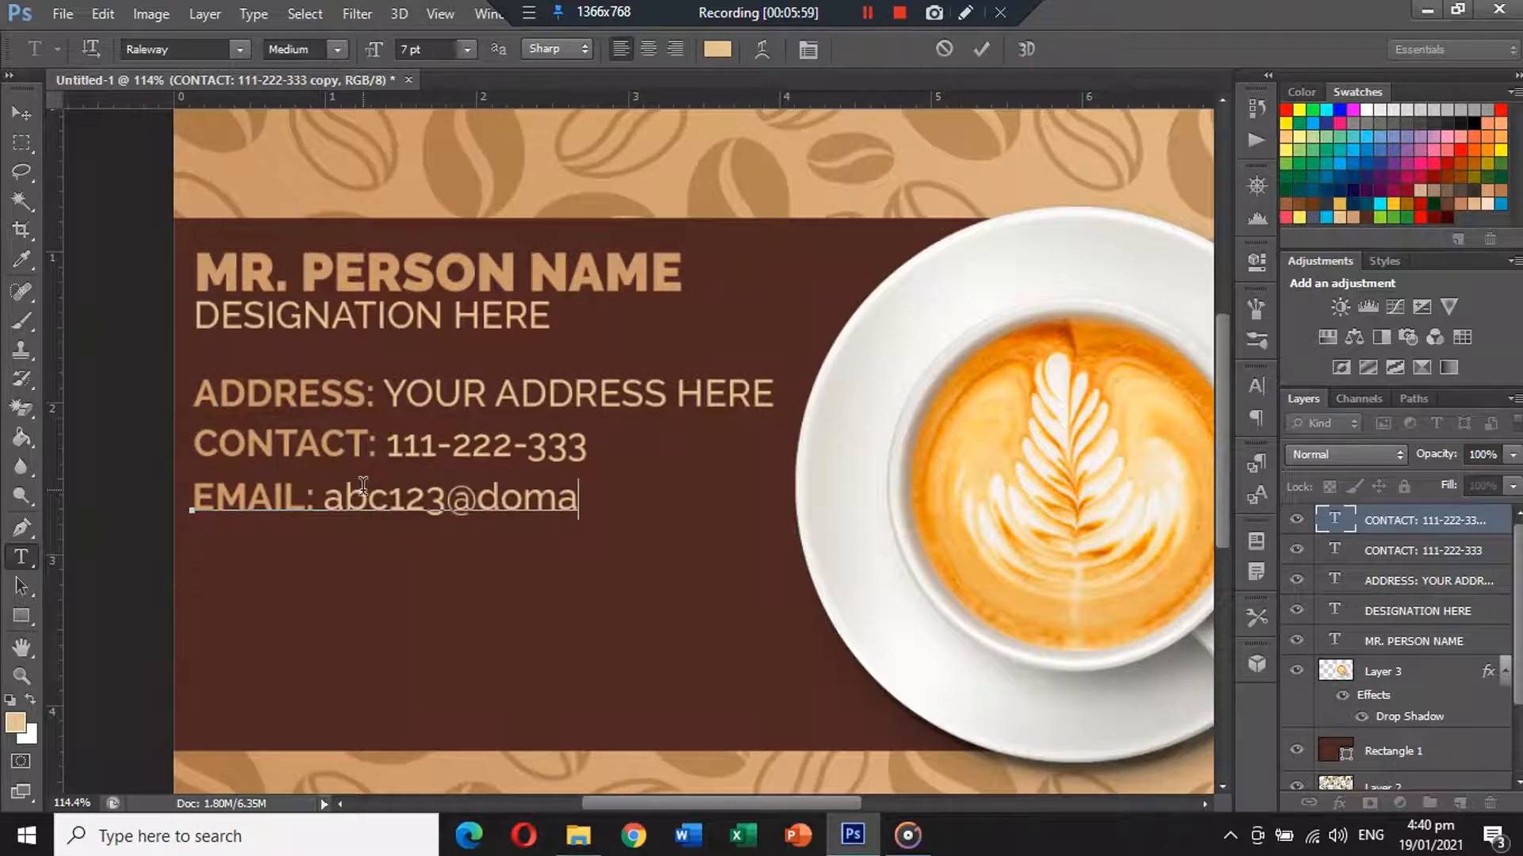
{"action": "type", "text": "in.com"}
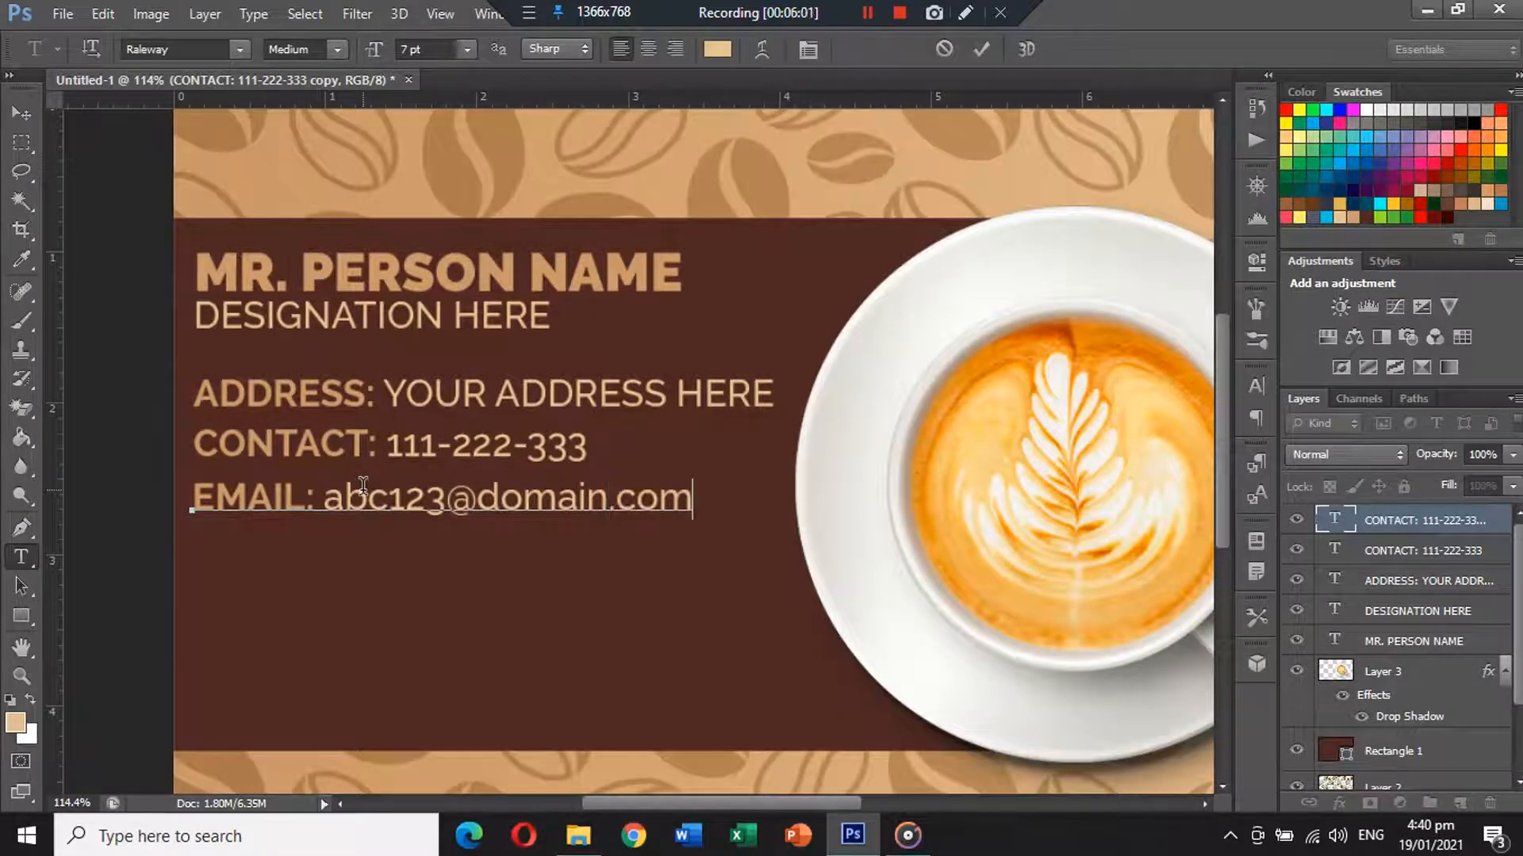
{"action": "left_click", "coordinate": [22, 117]}
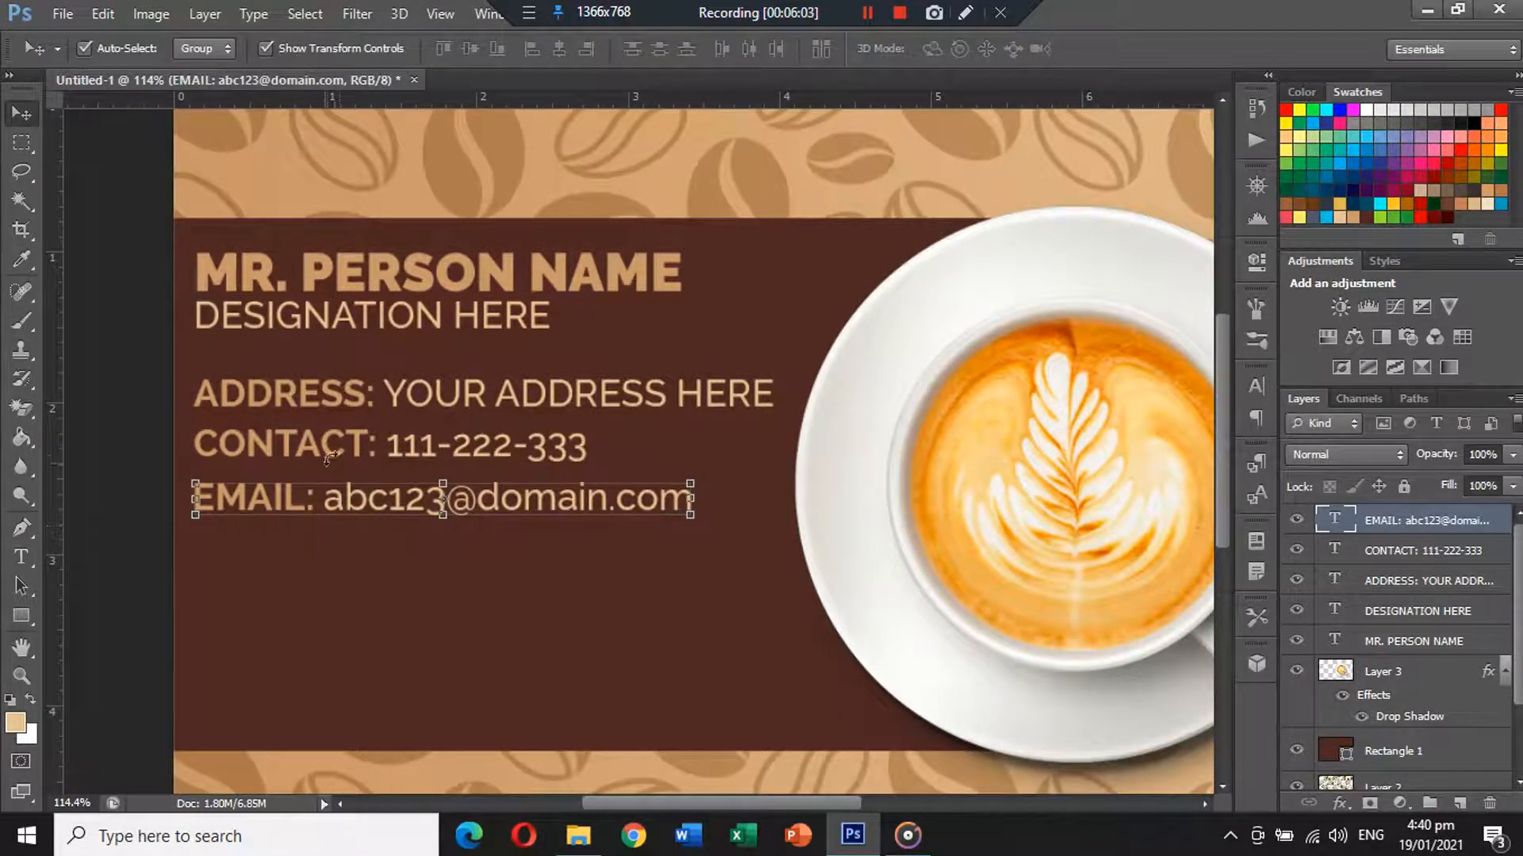
Move the "EMAIL" and "CONTACT" lines down slightly to widen the spacing below the address line.
{"action": "left_click", "coordinate": [147, 471]}
{"action": "left_click", "coordinate": [268, 495]}
{"action": "left_click_drag", "start_coordinate": [265, 500], "coordinate": [265, 515]}
{"action": "left_click_drag", "start_coordinate": [283, 449], "coordinate": [284, 449]}
Place a copy of the "EMAIL" line directly below it and change the copy's label to "WEBSITE".
{"action": "left_click_drag", "start_coordinate": [279, 536], "coordinate": [306, 570]}
{"action": "left_click", "coordinate": [22, 557]}
{"action": "type", "text": "WEBSITE"}
{"action": "key", "text": "Right"}
{"action": "key", "text": "Right"}
{"action": "key", "text": "shift+Right"}
{"action": "key", "text": "shift+Right"}
{"action": "key", "text": "shift+Right"}
{"action": "key", "text": "shift+Right"}
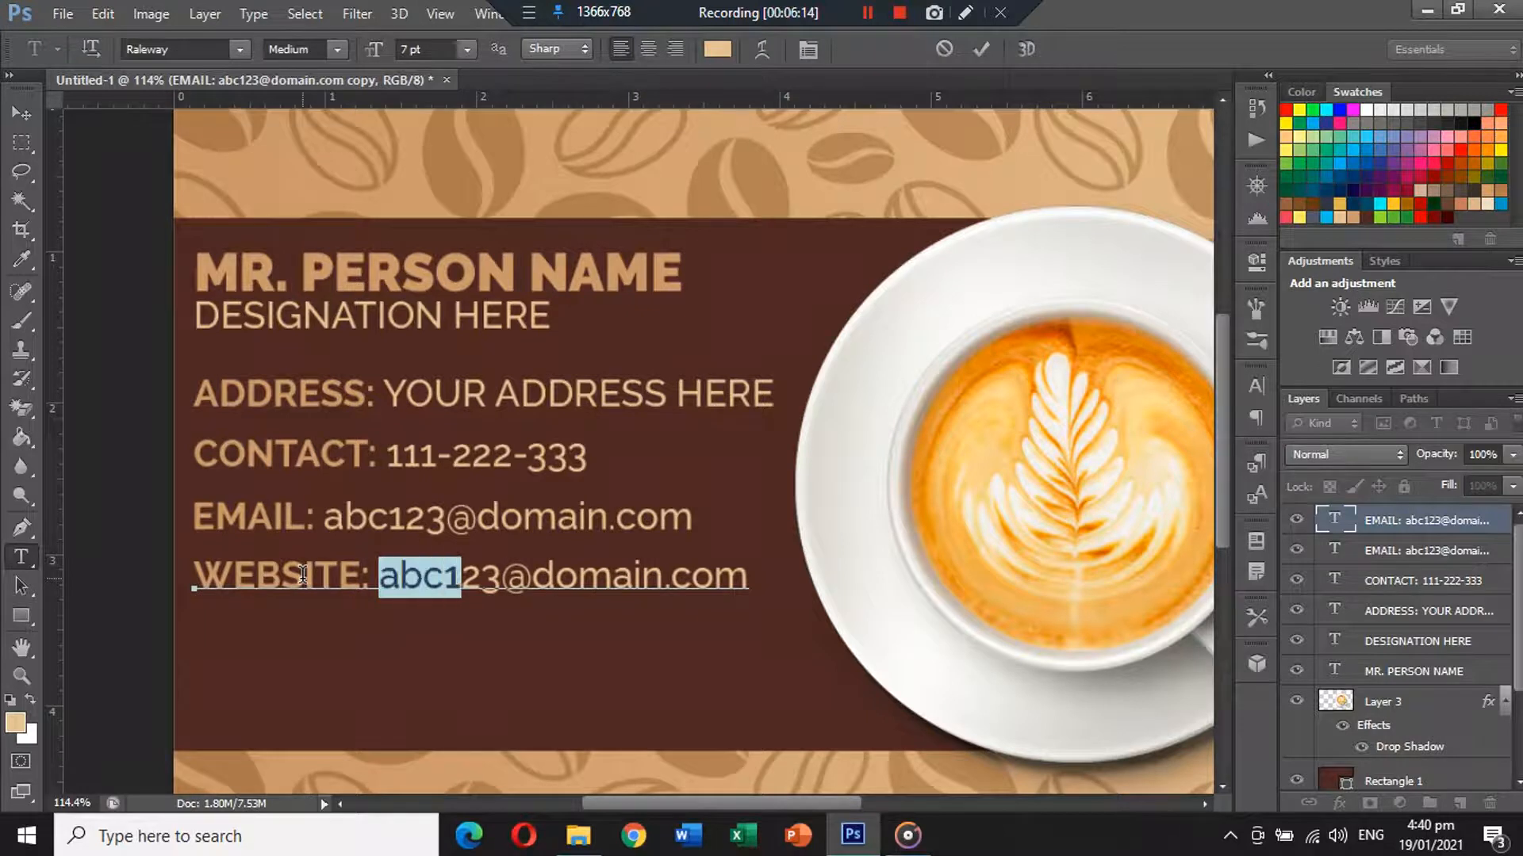
{"action": "key", "text": "shift+Right"}
{"action": "key", "text": "shift+Right"}
{"action": "key", "text": "shift+Right"}
{"action": "key", "text": "shift+Right"}
{"action": "key", "text": "shift+Right"}
{"action": "key", "text": "shift+Right"}
{"action": "key", "text": "shift+Right"}
{"action": "key", "text": "shift+Right"}
{"action": "key", "text": "shift+Right"}
{"action": "key", "text": "shift+Right"}
{"action": "key", "text": "shift+Right"}
{"action": "key", "text": "shift+Right"}
{"action": "key", "text": "shift+Right"}
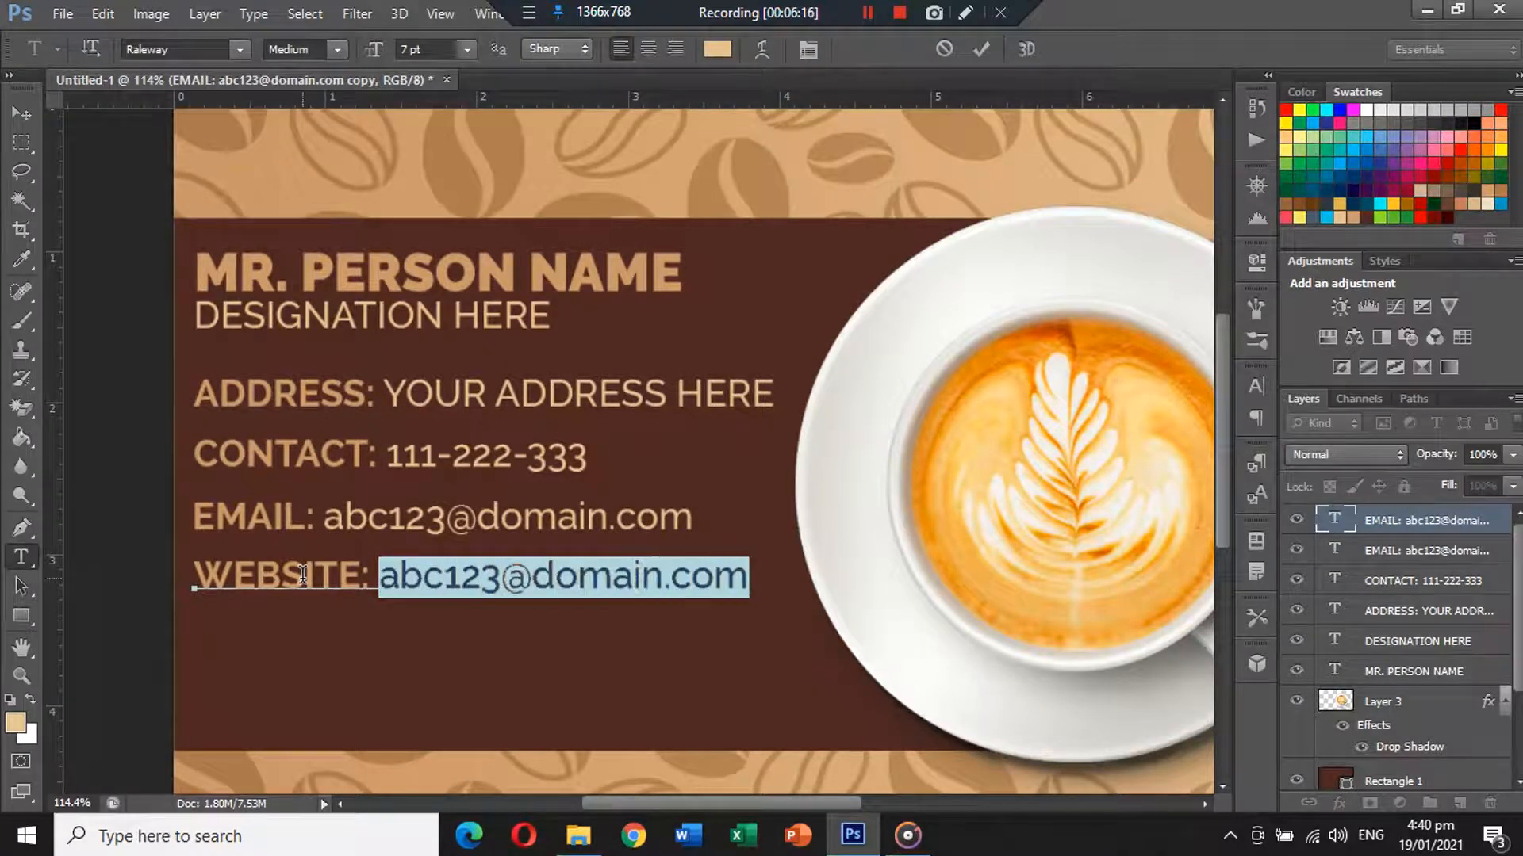
{"action": "type", "text": "www"}
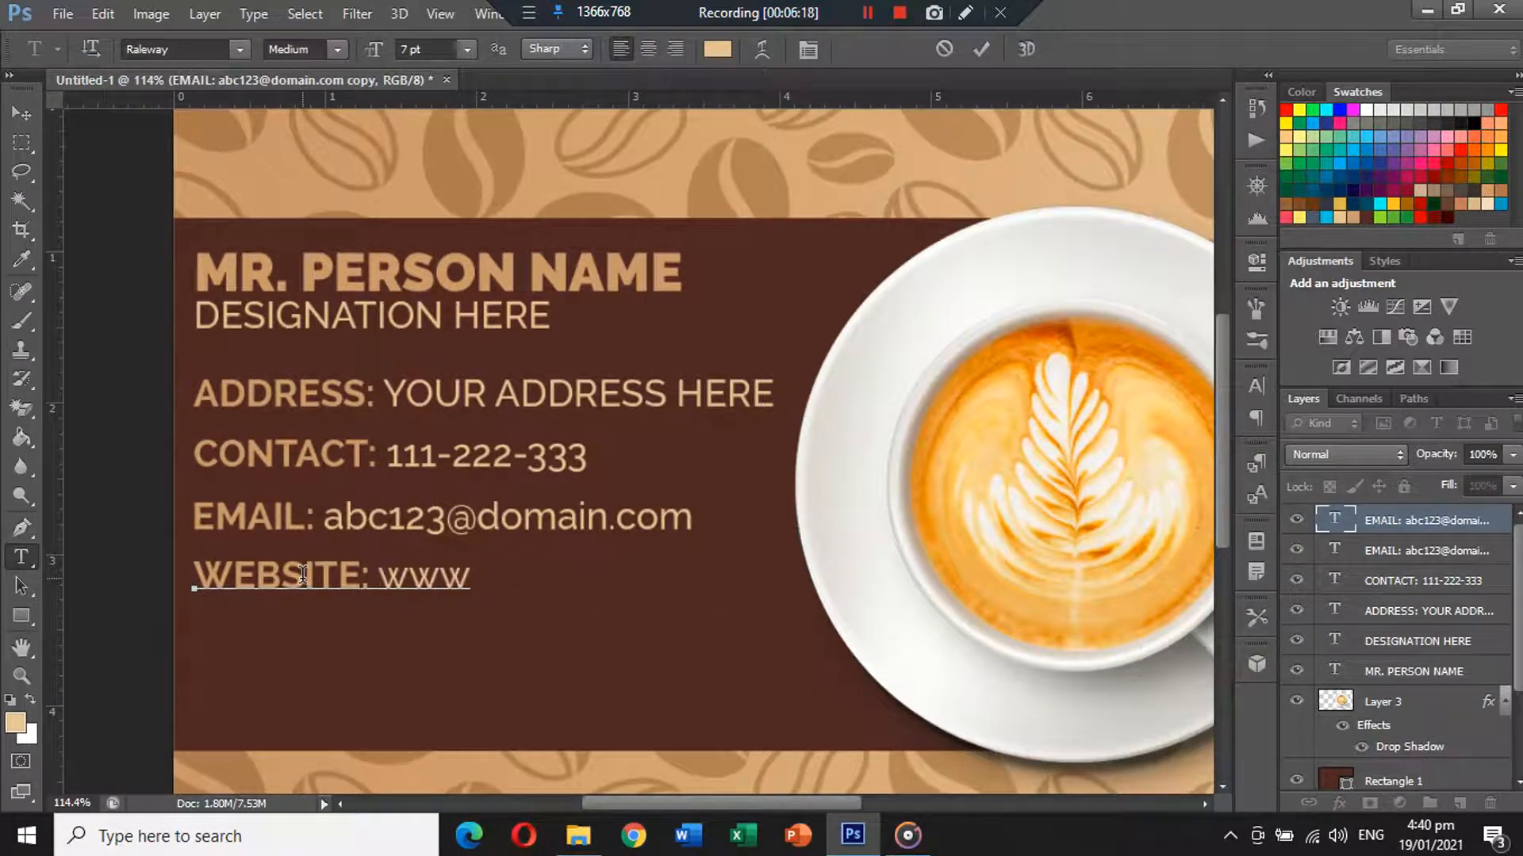
{"action": "type", "text": ".websit"}
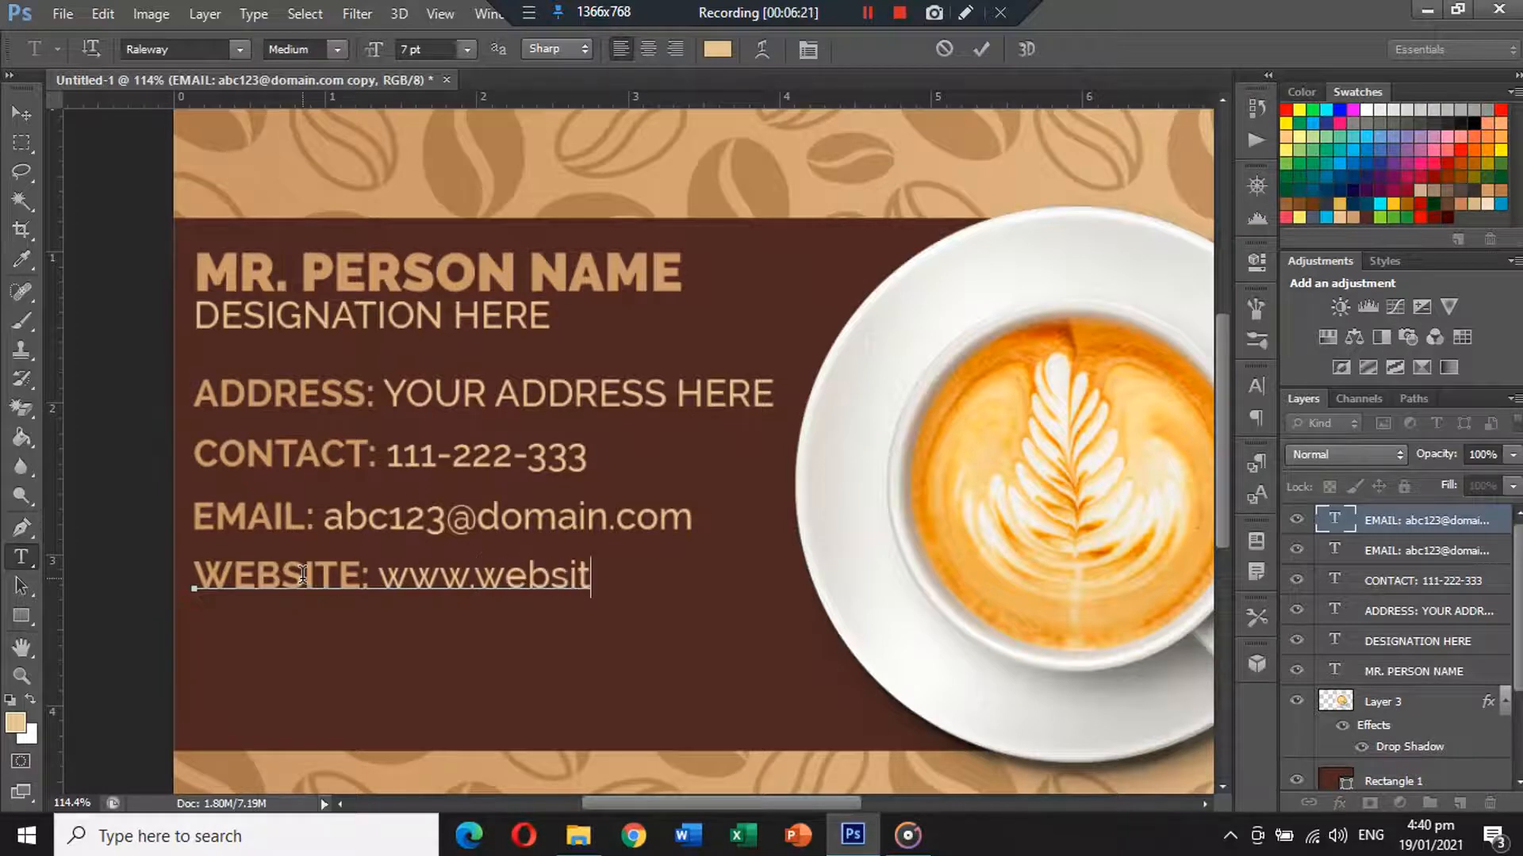
{"action": "type", "text": "ename"}
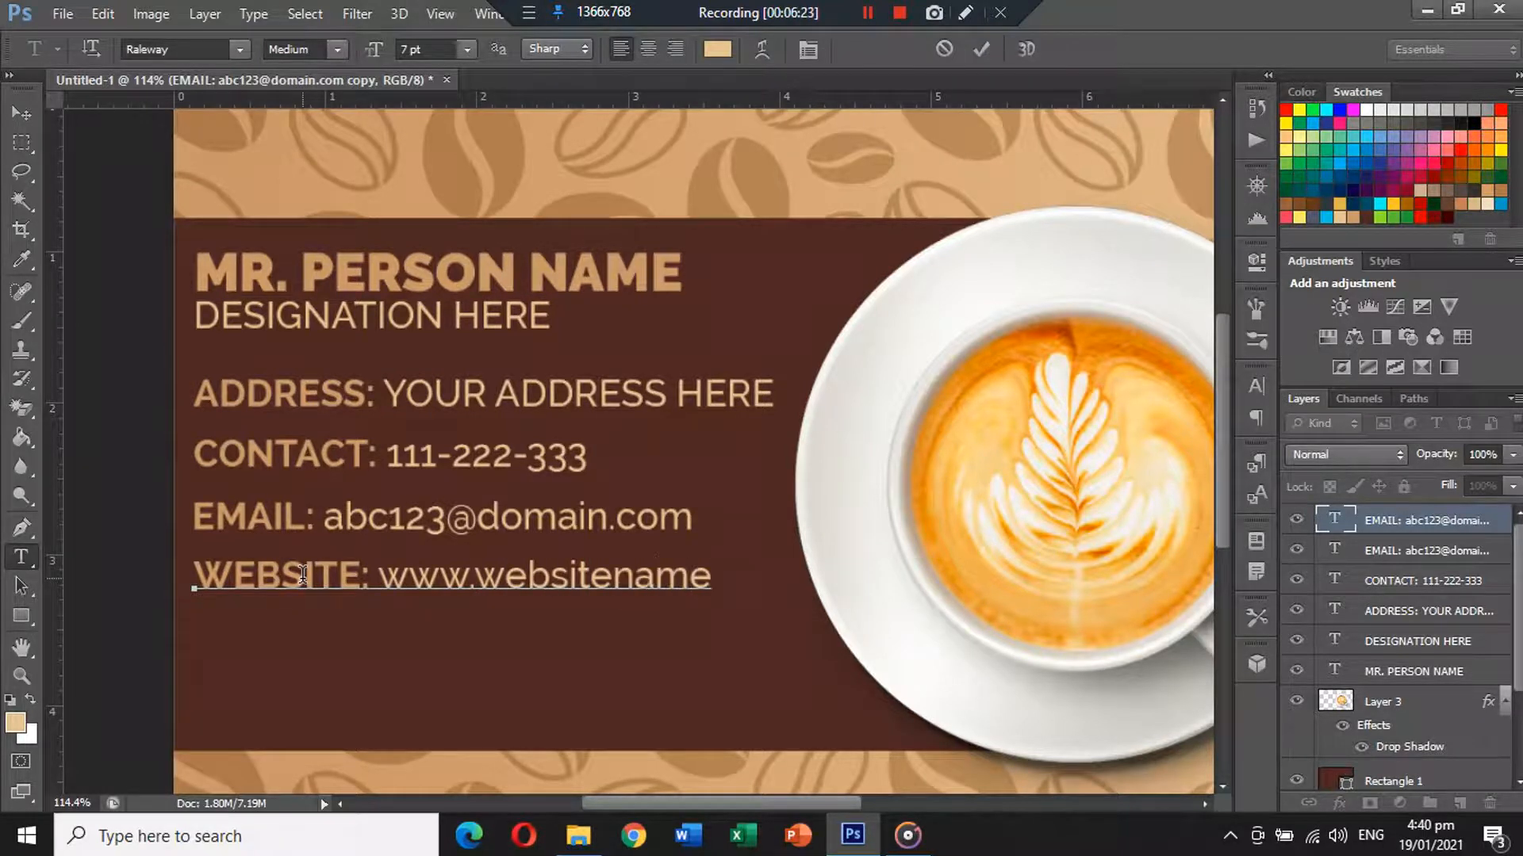
{"action": "type", "text": ".com"}
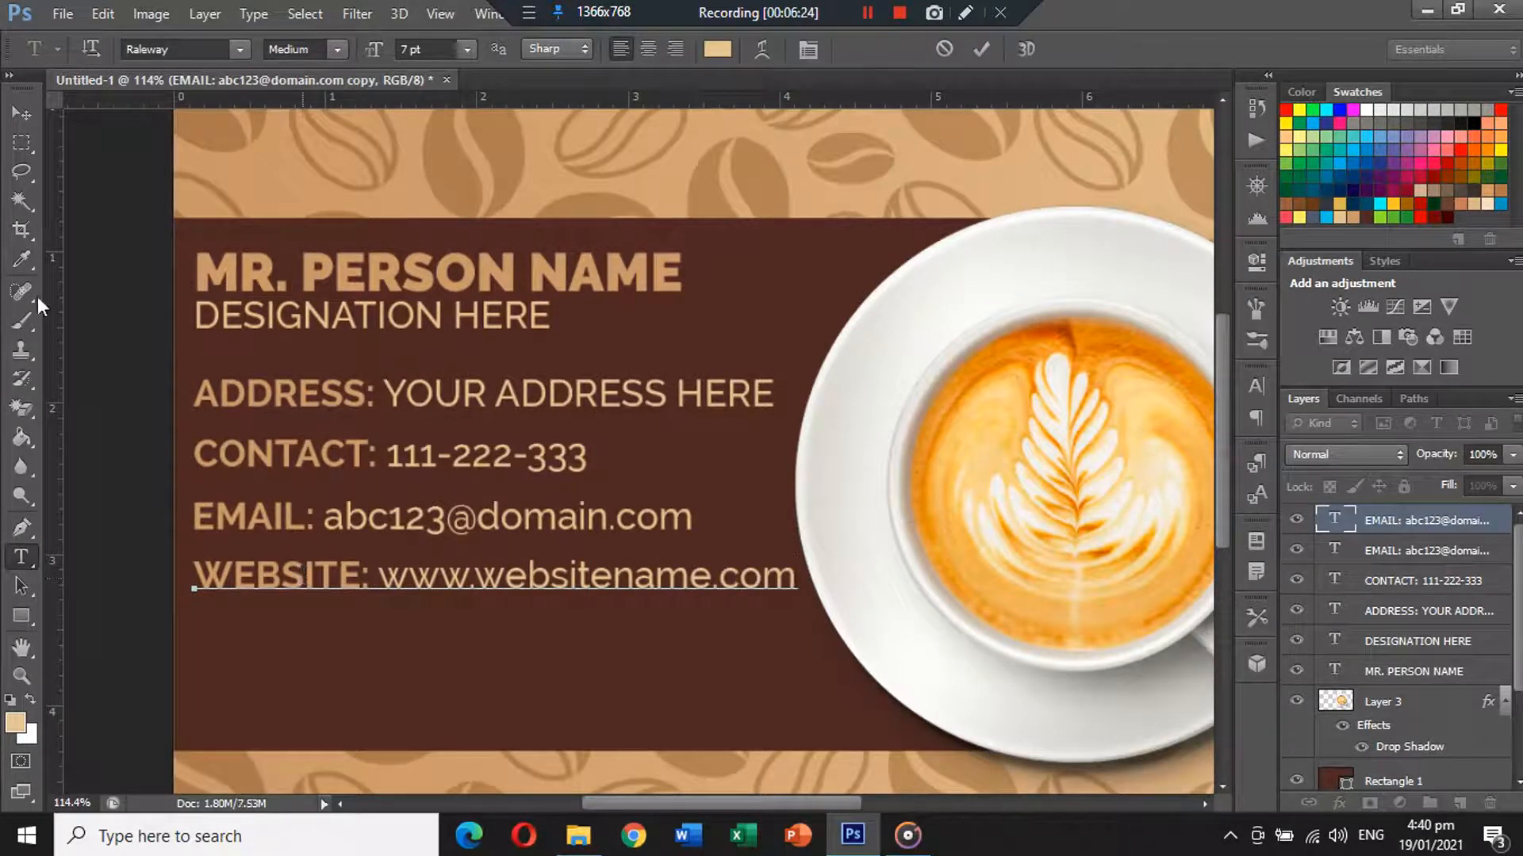
{"action": "left_click", "coordinate": [9, 110]}
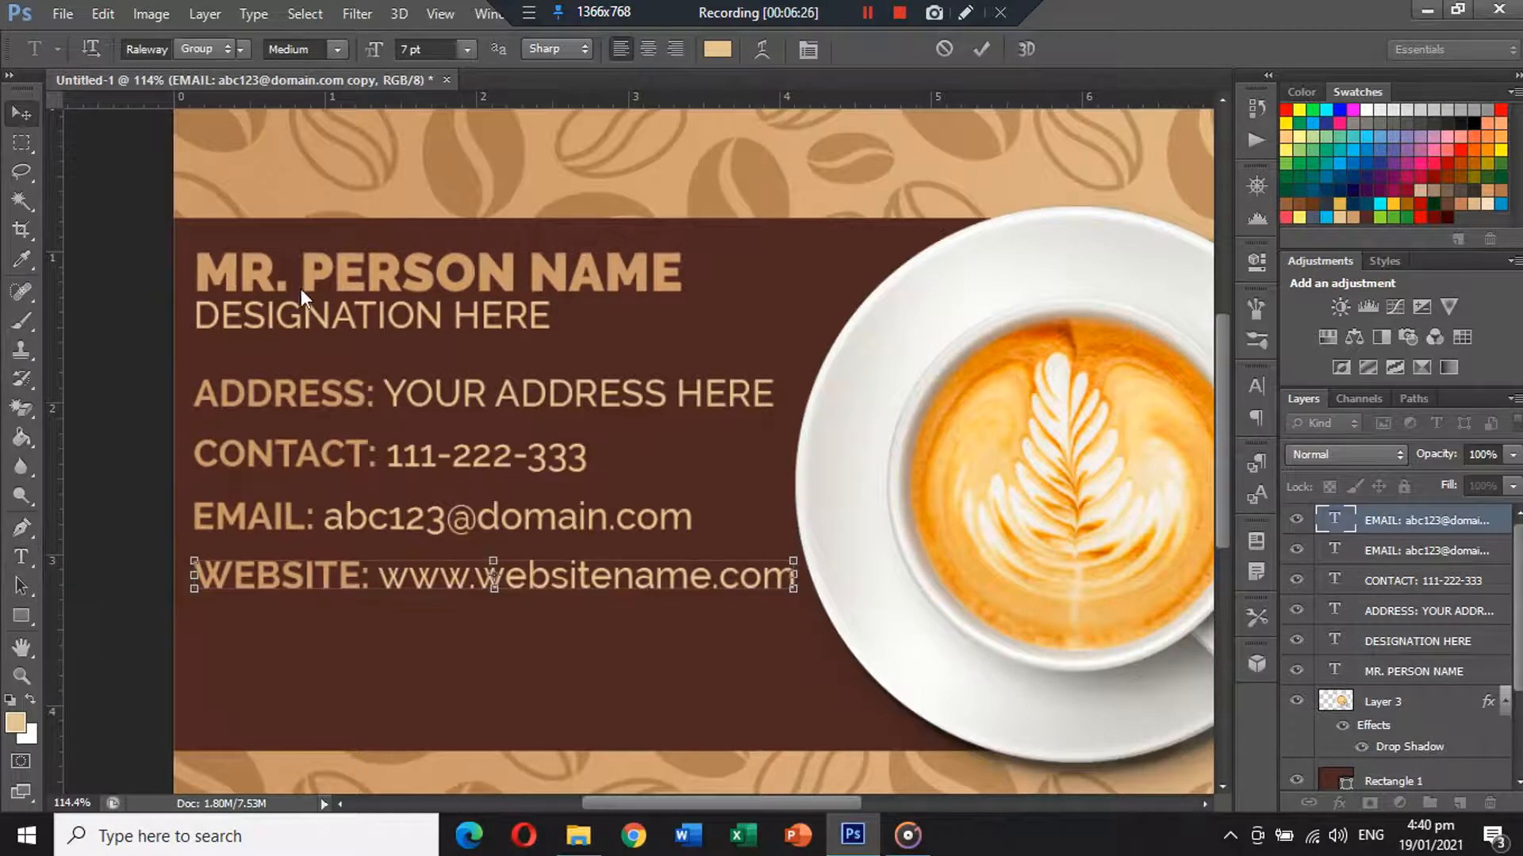
Select the address, contact, email and website lines together and distribute them evenly by their vertical centers.
{"action": "left_click", "coordinate": [243, 514], "text": "shift"}
{"action": "left_click", "coordinate": [246, 456], "text": "shift"}
{"action": "left_click", "coordinate": [248, 397], "text": "shift"}
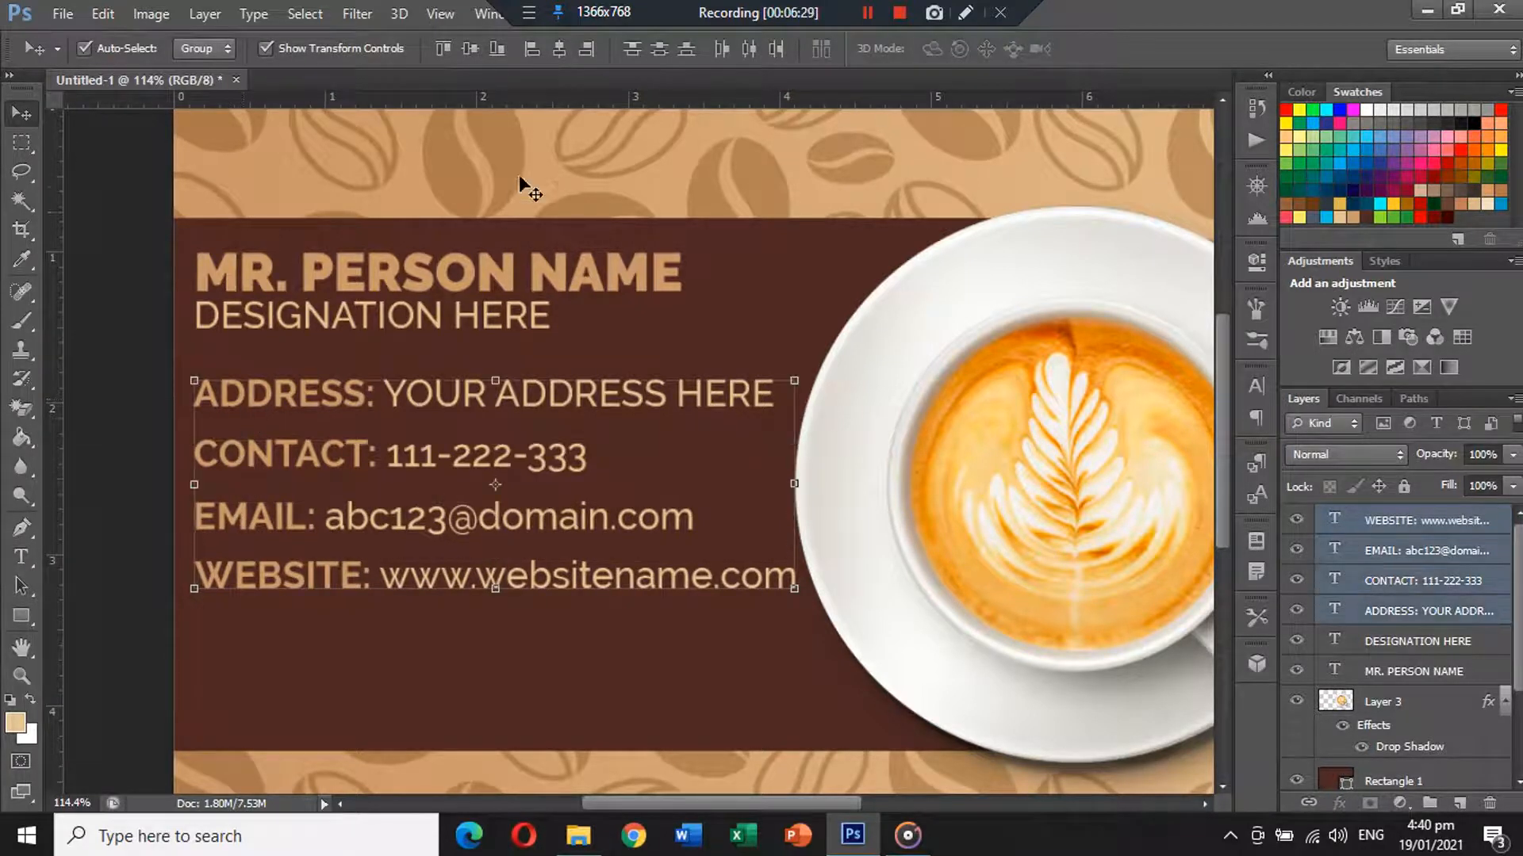
{"action": "left_click", "coordinate": [663, 49]}
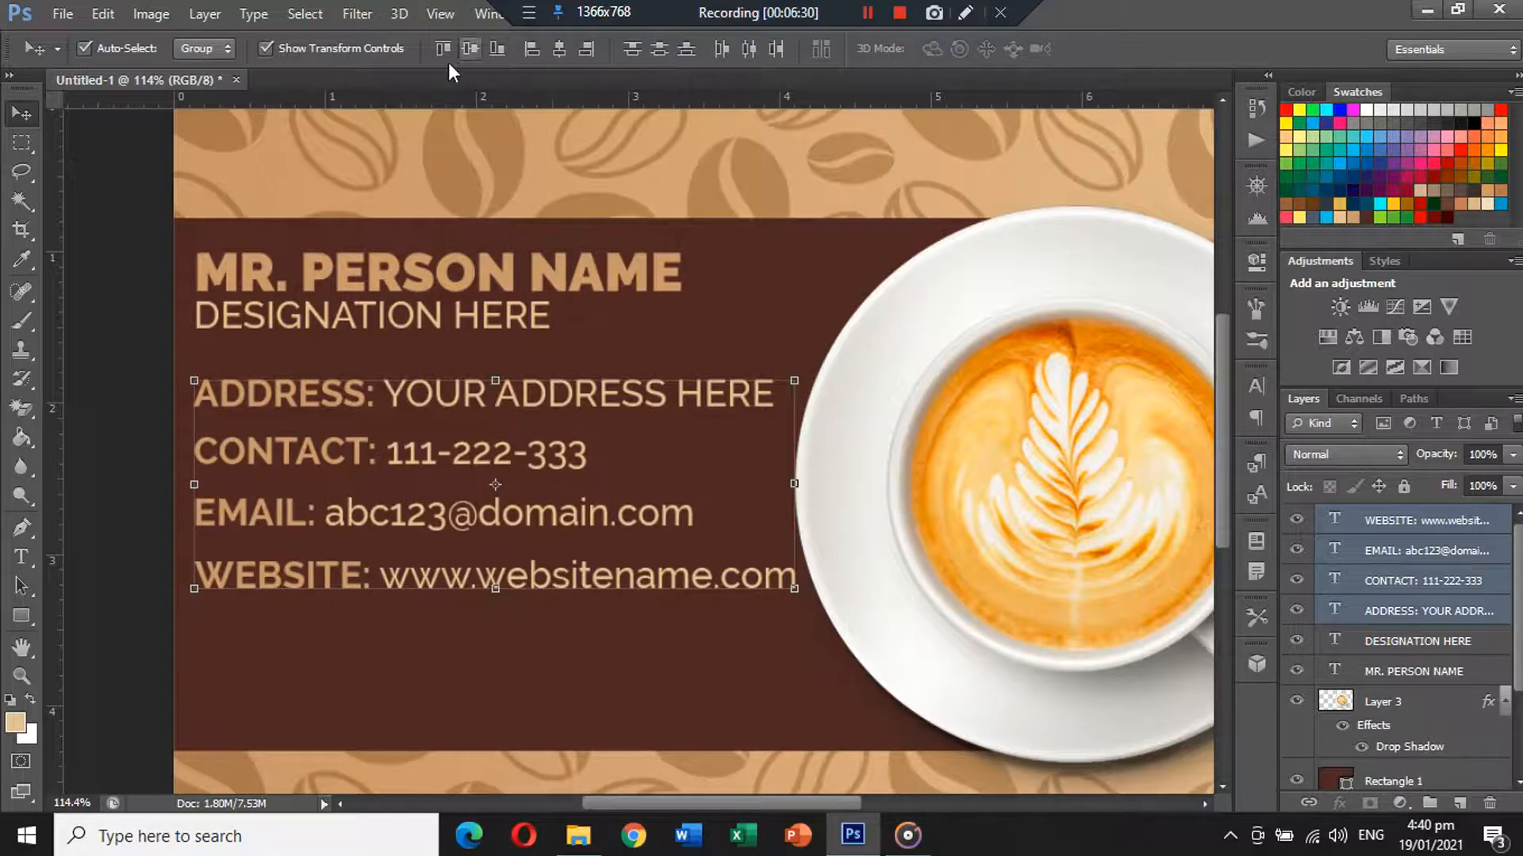
Move the address, contact, email and website lines together downward, widening the gap below the designation line.
{"action": "left_click_drag", "start_coordinate": [275, 403], "coordinate": [276, 467]}
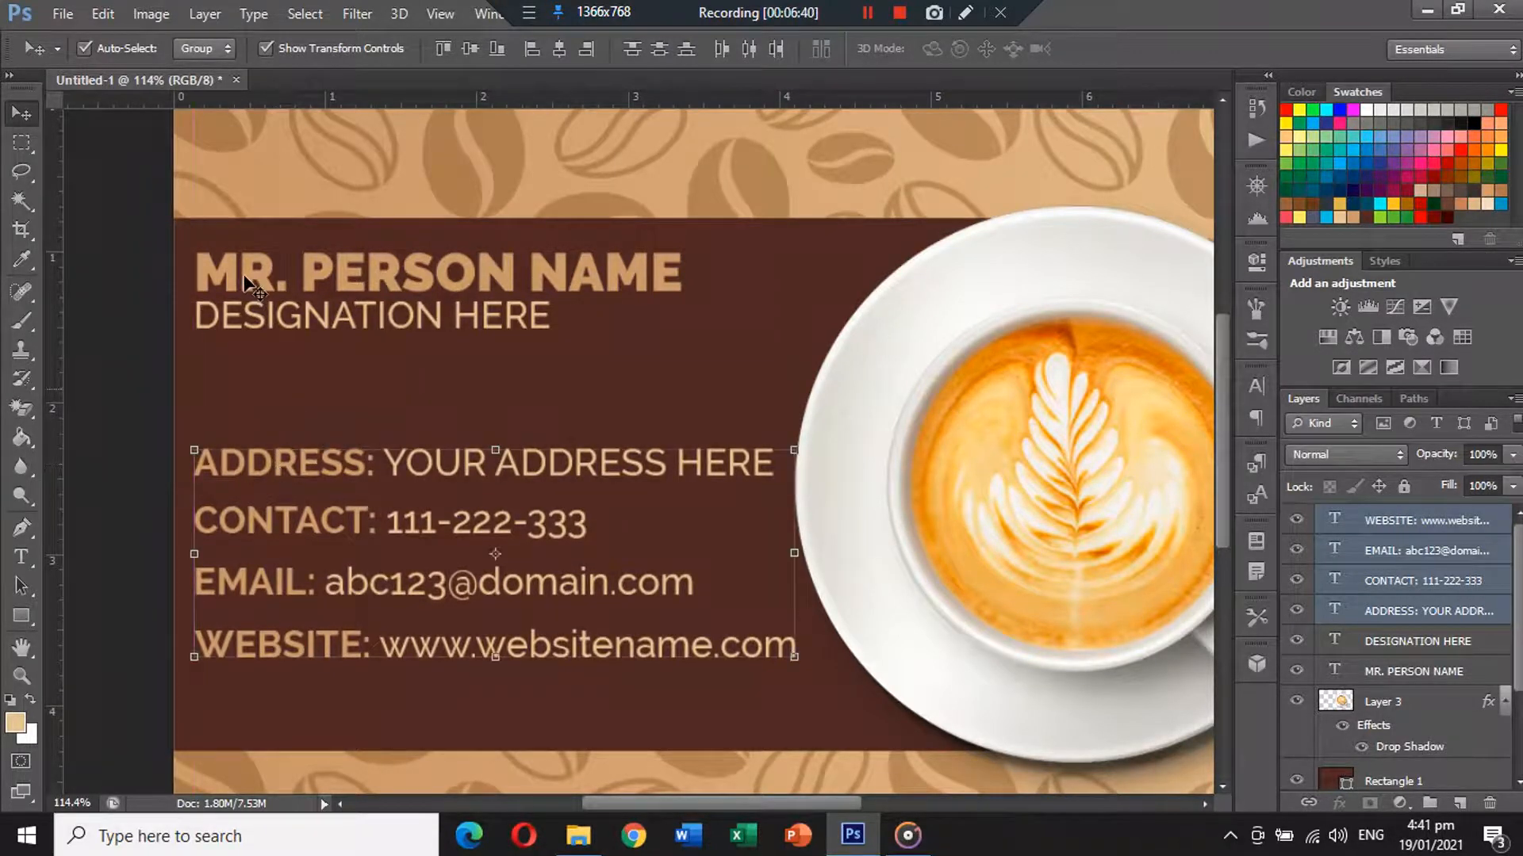
{"action": "left_click", "coordinate": [246, 316]}
{"action": "key", "text": "ctrl+t"}
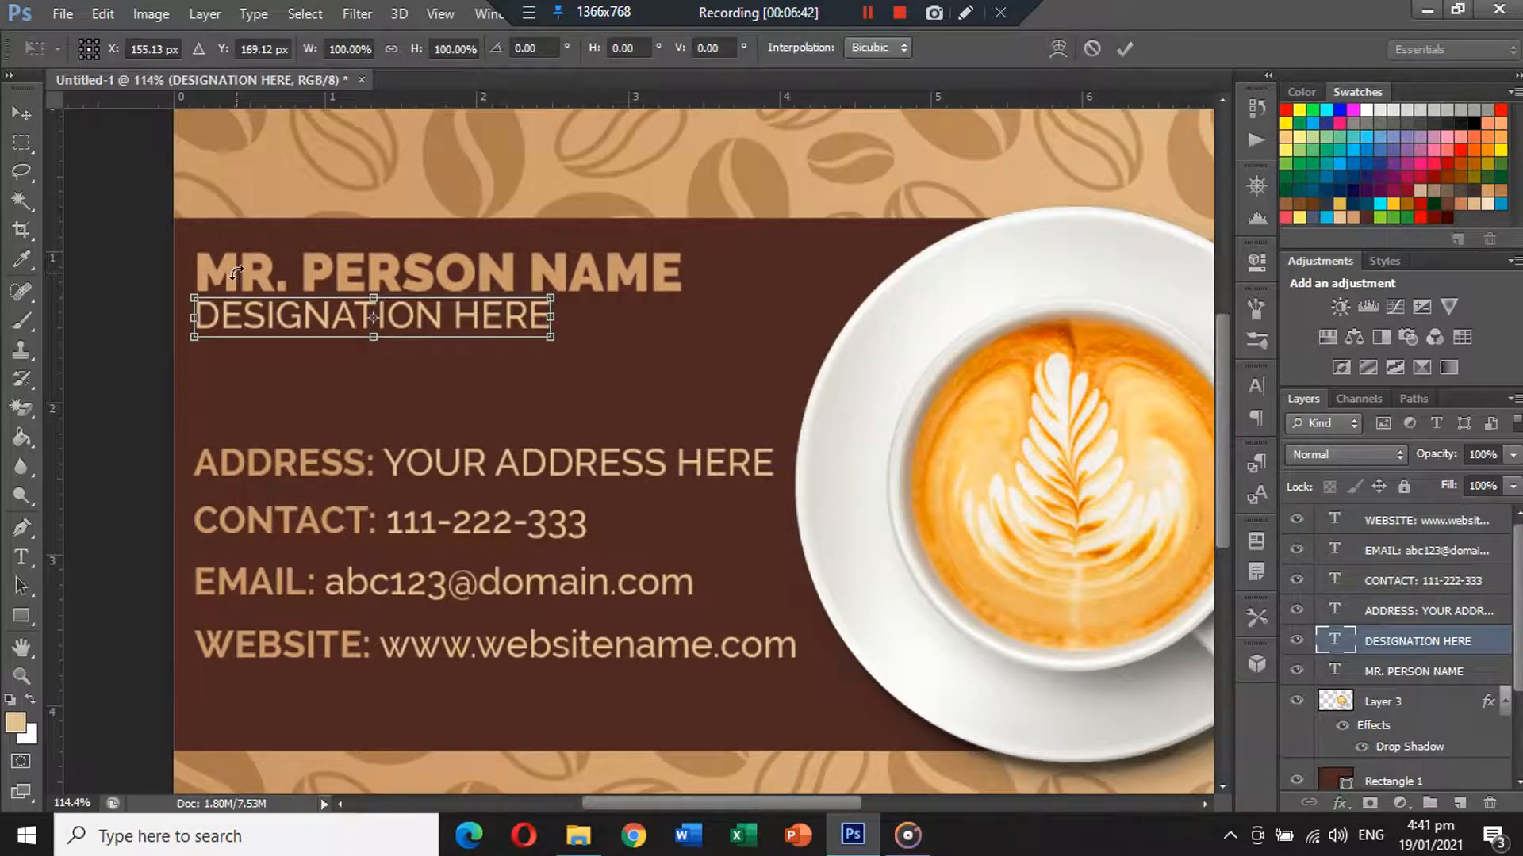
{"action": "key", "text": "Escape"}
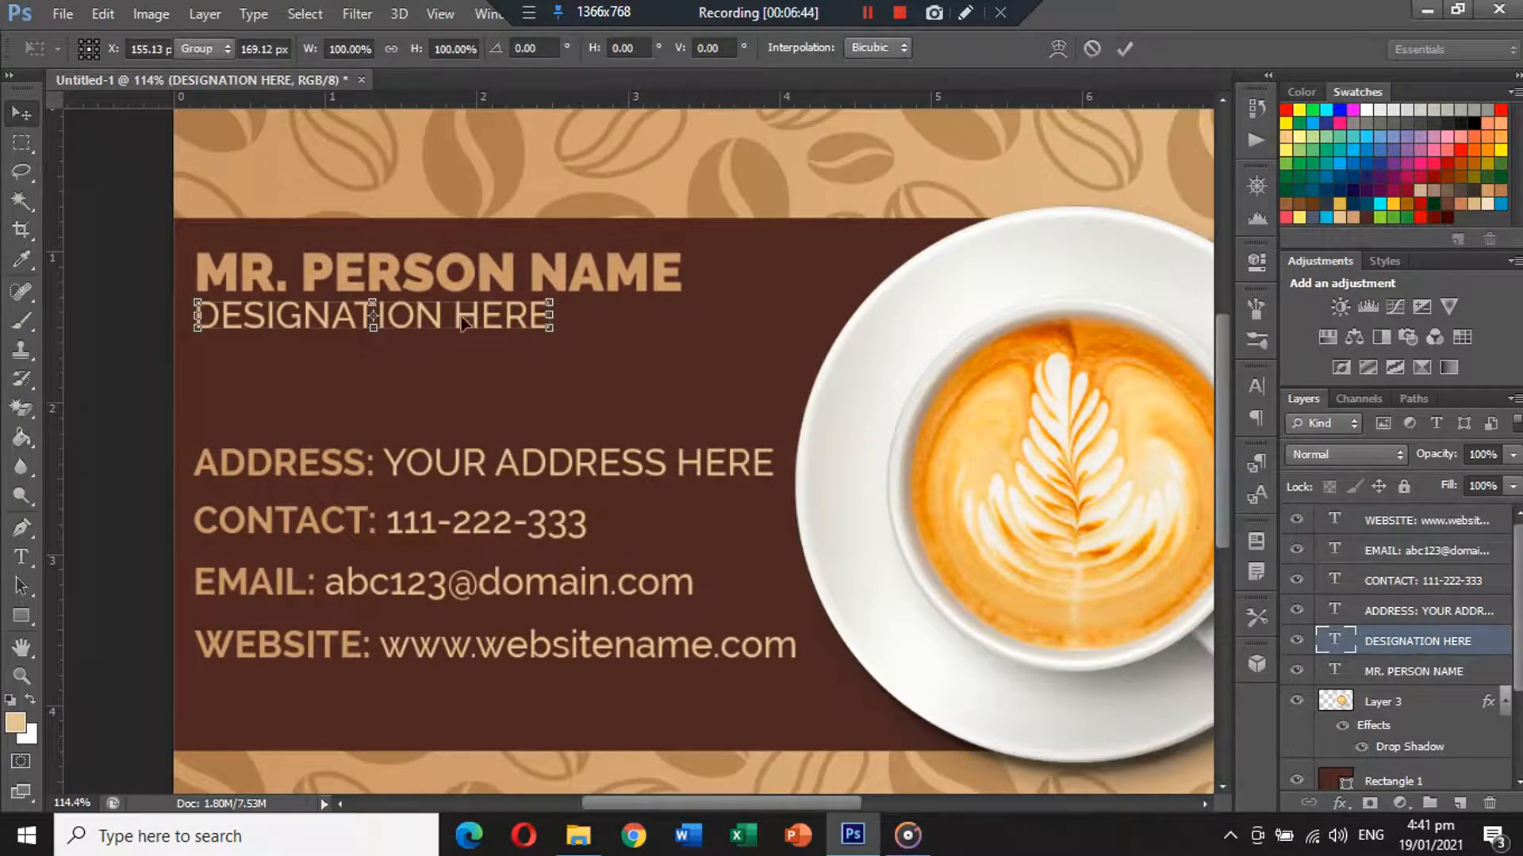
Shift the block of address, contact, email and website lines slightly up in the dark panel and deselect it.
{"action": "key", "text": "ctrl+z"}
{"action": "left_click_drag", "start_coordinate": [398, 396], "coordinate": [396, 439]}
{"action": "left_click_drag", "start_coordinate": [397, 468], "coordinate": [396, 480]}
{"action": "left_click", "coordinate": [152, 441]}
Move the name and designation lines together slightly down within the dark panel and deselect them.
{"action": "left_click", "coordinate": [297, 325]}
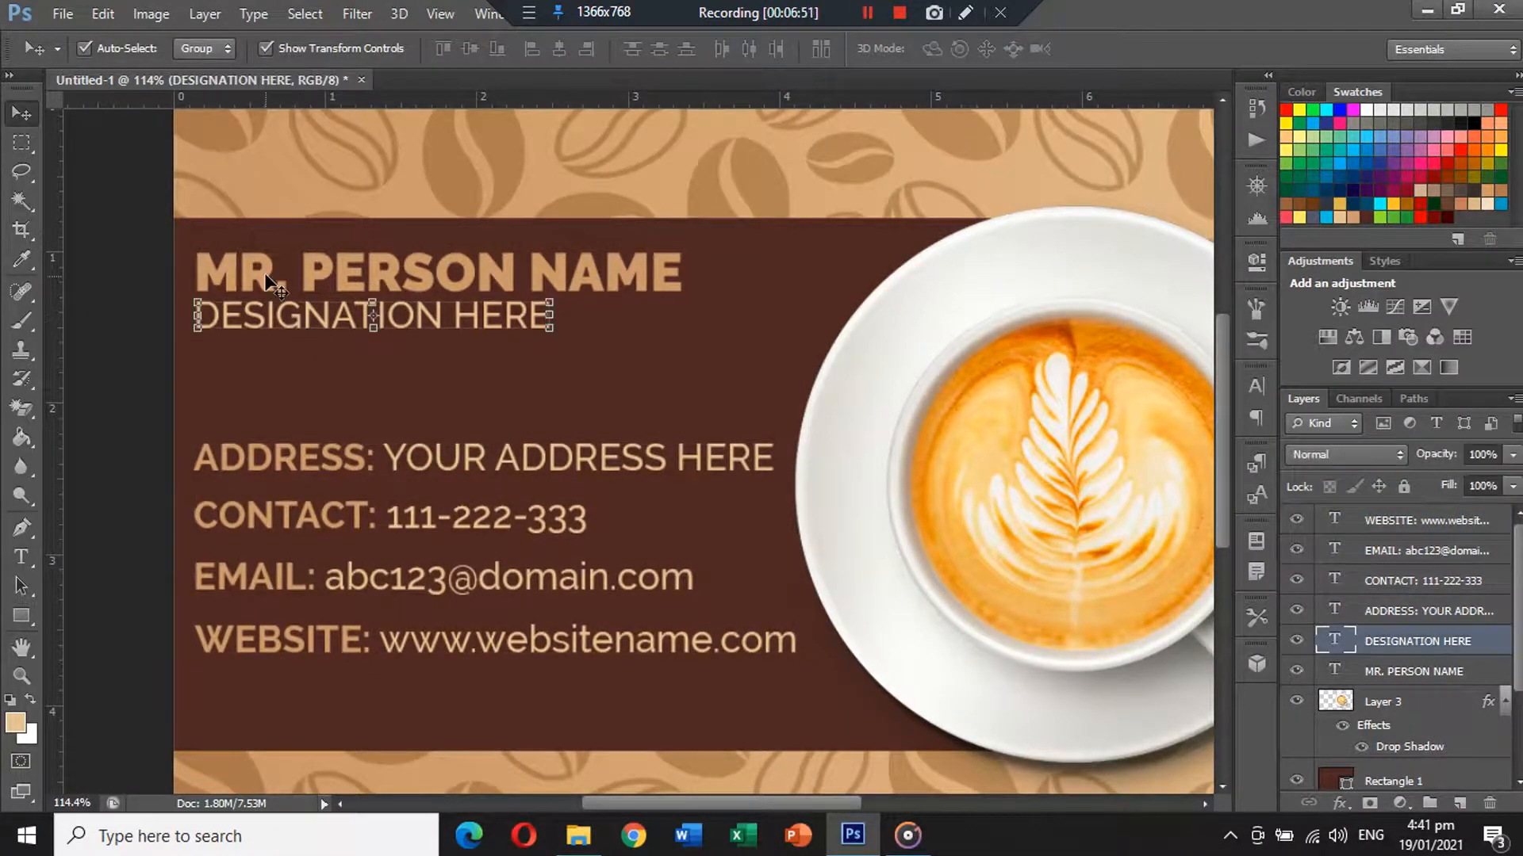
{"action": "left_click", "coordinate": [265, 279], "text": "shift"}
{"action": "left_click_drag", "start_coordinate": [267, 281], "coordinate": [265, 287]}
{"action": "left_click", "coordinate": [127, 307]}
{"action": "scroll", "coordinate": [495, 377], "scroll_direction": "down", "scroll_amount": 2}
{"action": "scroll", "coordinate": [507, 375], "scroll_direction": "up", "scroll_amount": 1}
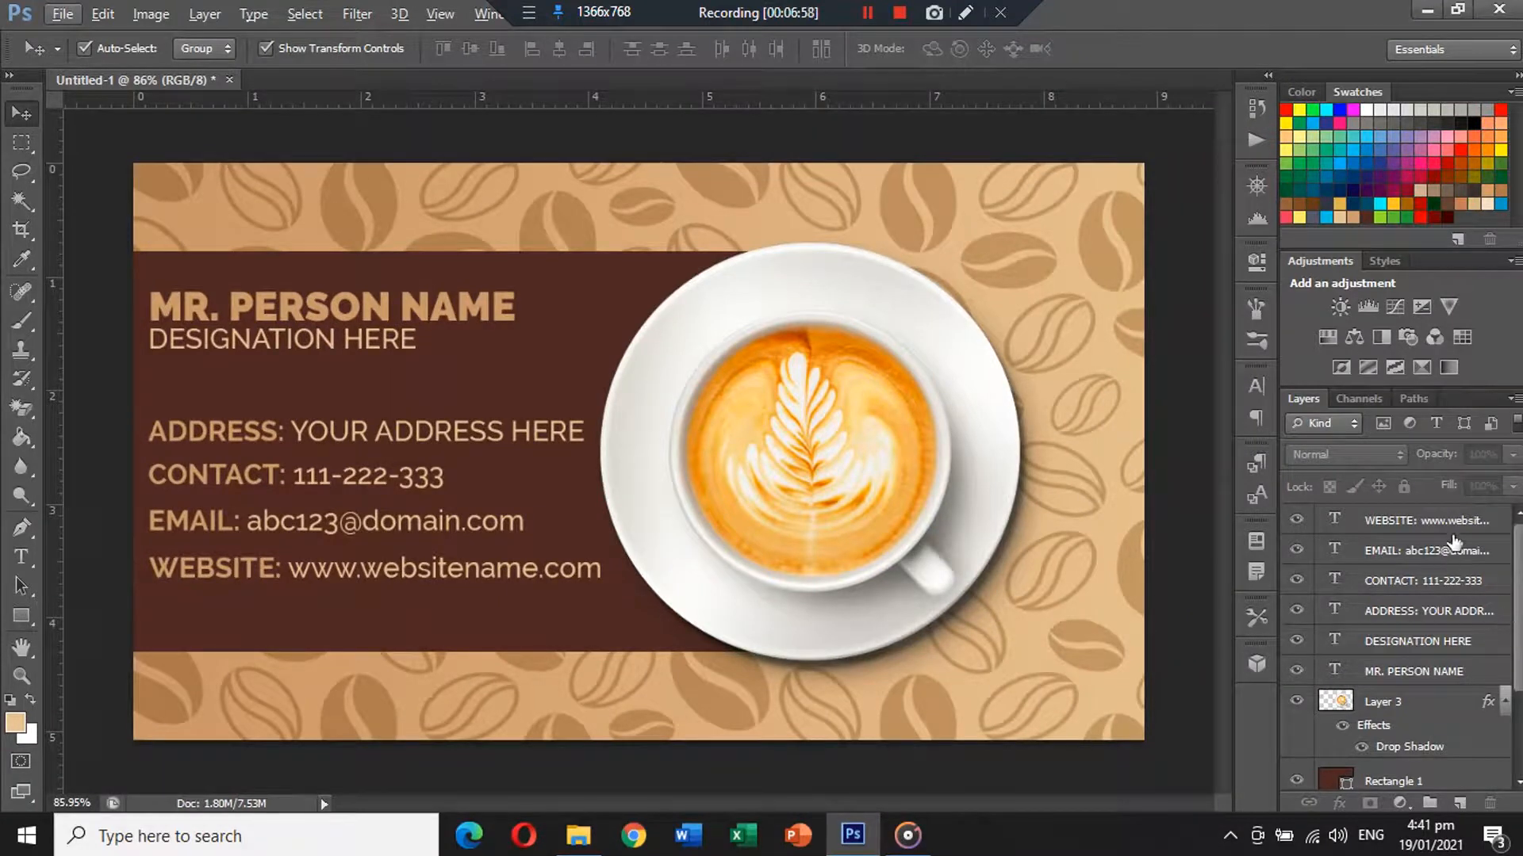
Group all front layers, from the website text down to the gradient fill, and name the group "Front Side".
{"action": "left_click", "coordinate": [1467, 522]}
{"action": "scroll", "coordinate": [1456, 731], "scroll_direction": "down", "scroll_amount": 2}
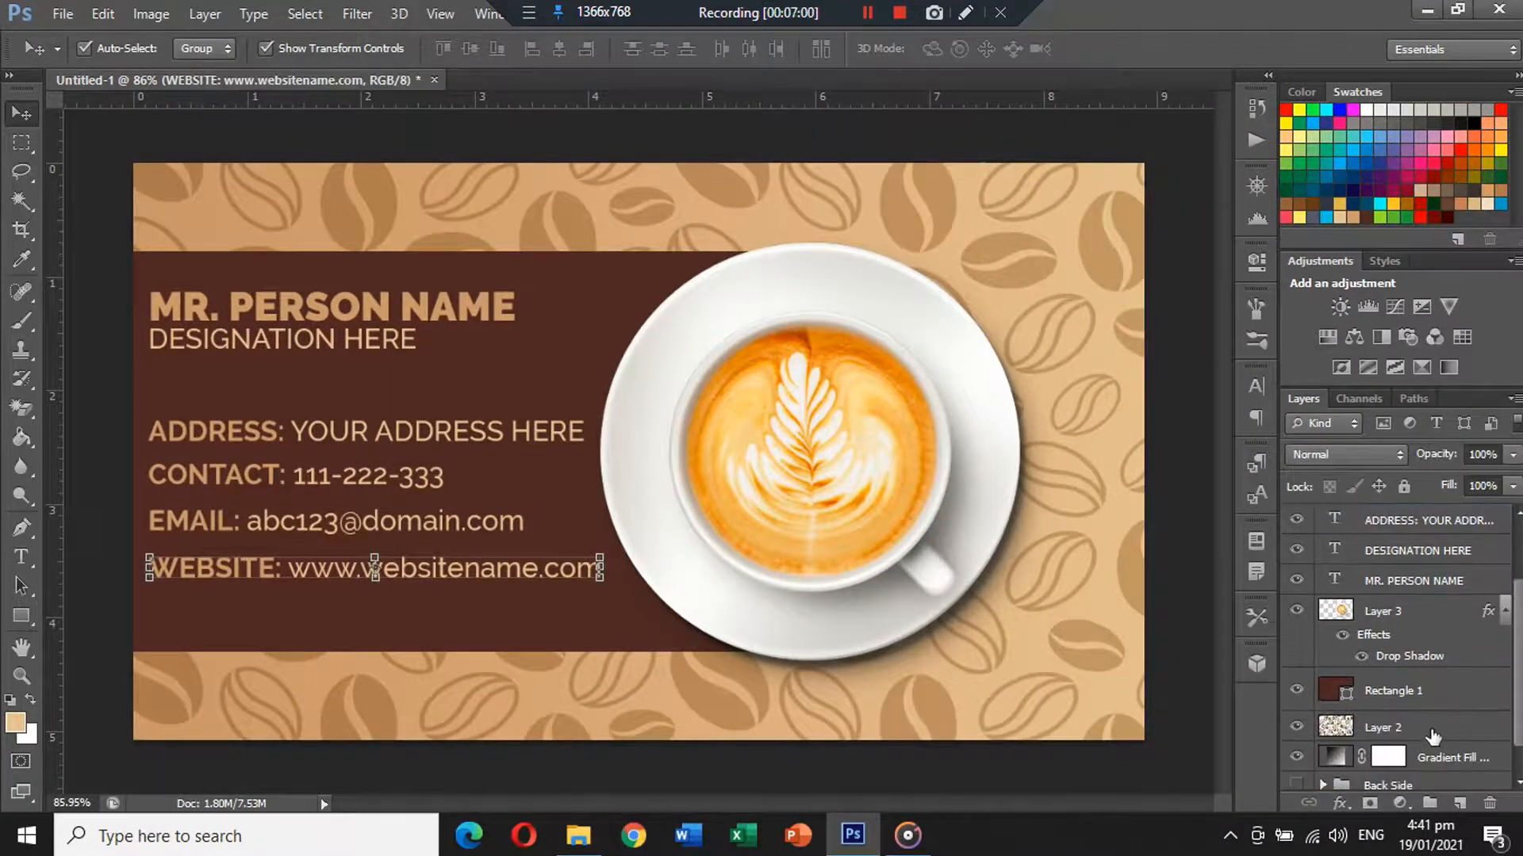
{"action": "left_click", "coordinate": [1433, 734], "text": "shift"}
{"action": "left_click", "coordinate": [1428, 759], "text": "shift"}
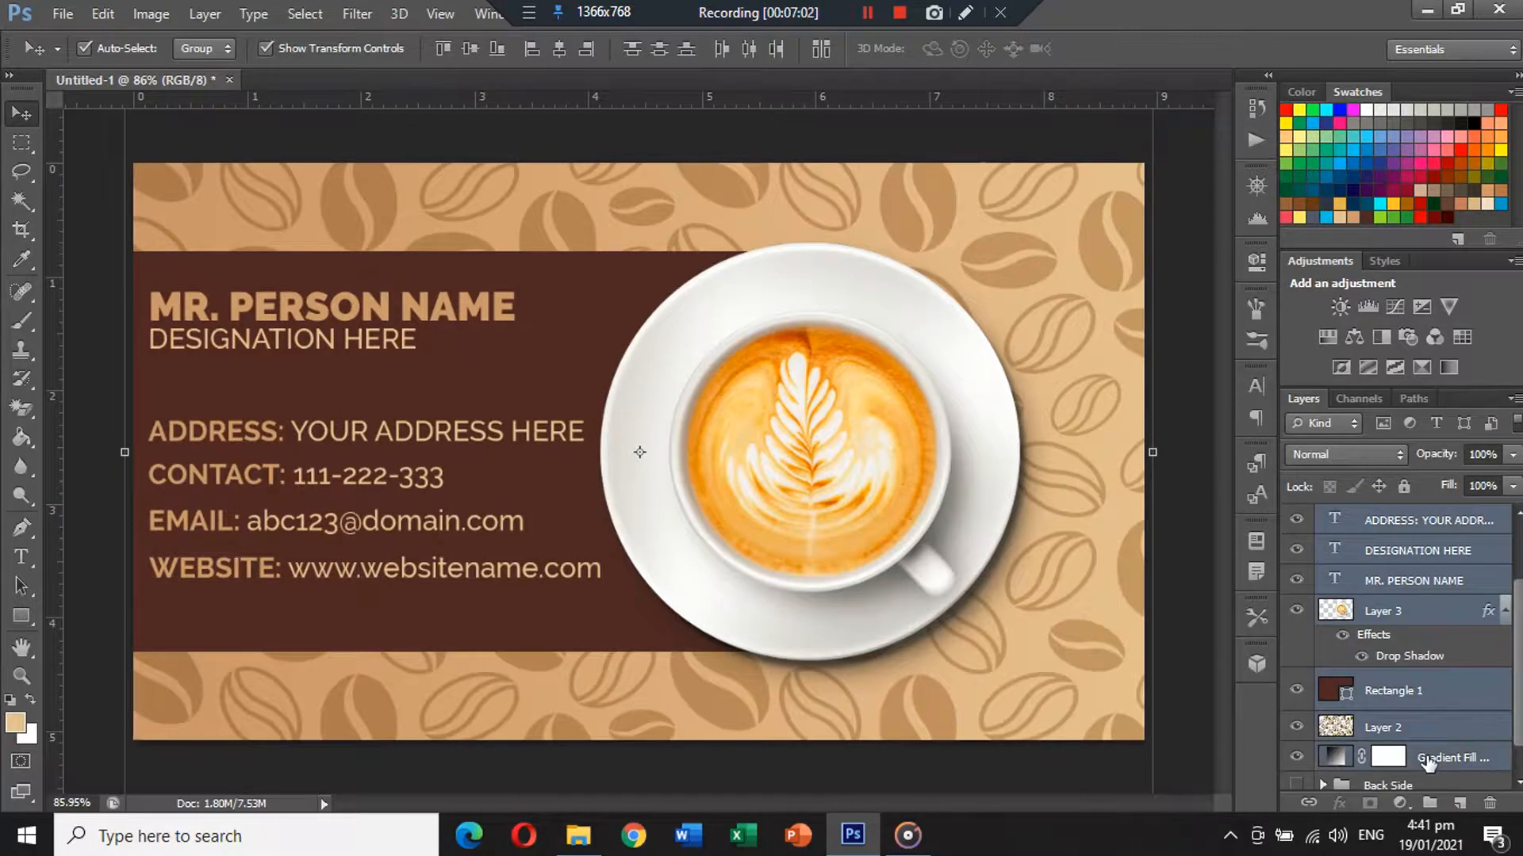
{"action": "key", "text": "ctrl+g"}
{"action": "double_click", "coordinate": [1396, 519]}
{"action": "type", "text": "Front Side"}
{"action": "key", "text": "Return"}
Make the "Back Side" group visible, then hide and show the "Front Side" group to check both card sides.
{"action": "left_click", "coordinate": [1296, 544]}
{"action": "left_click", "coordinate": [1296, 517]}
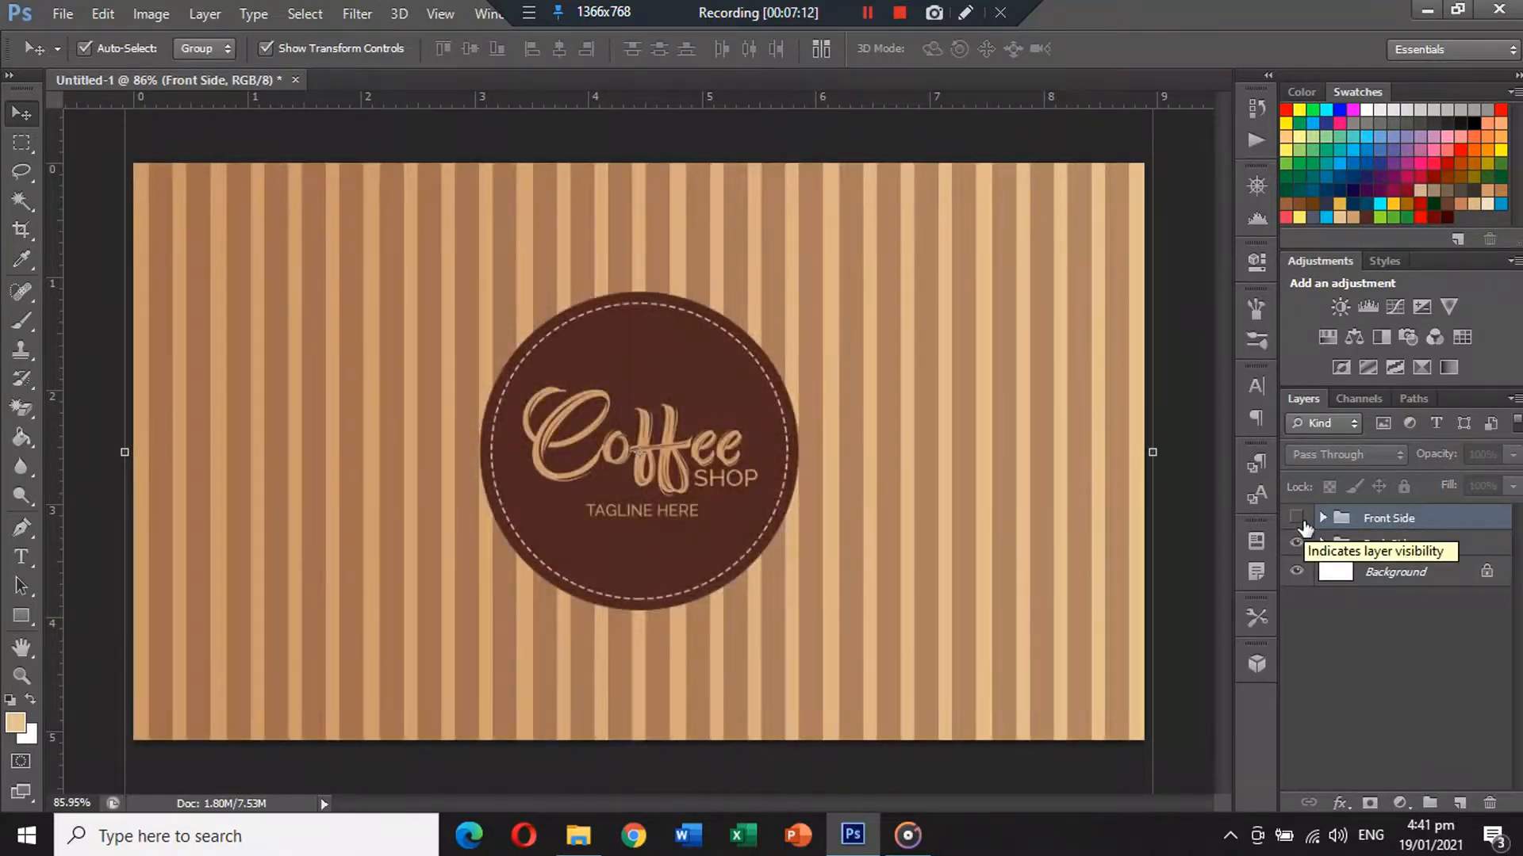
{"action": "left_click", "coordinate": [1297, 518]}
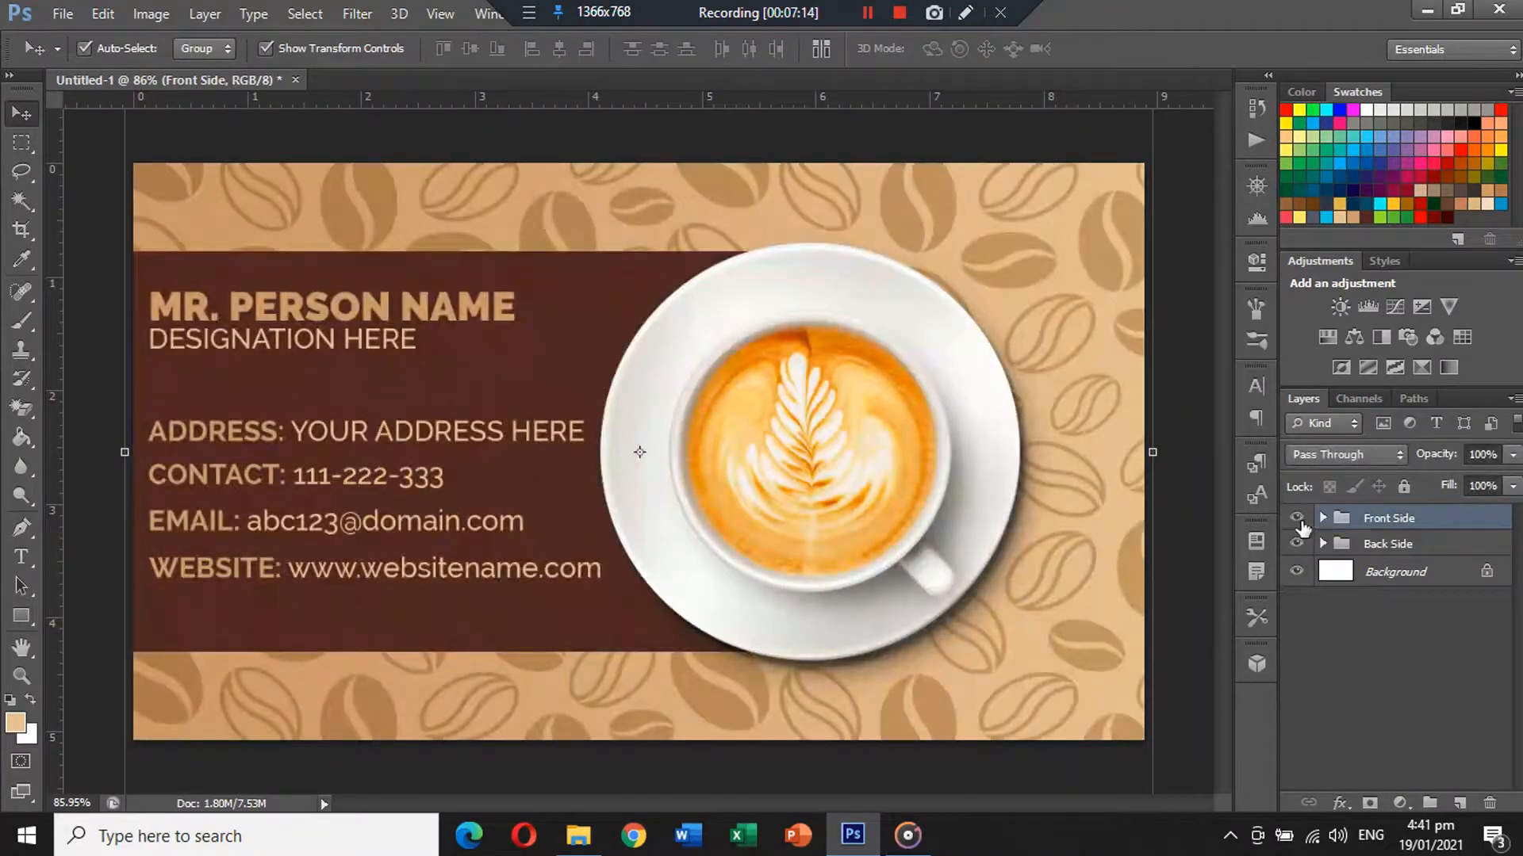